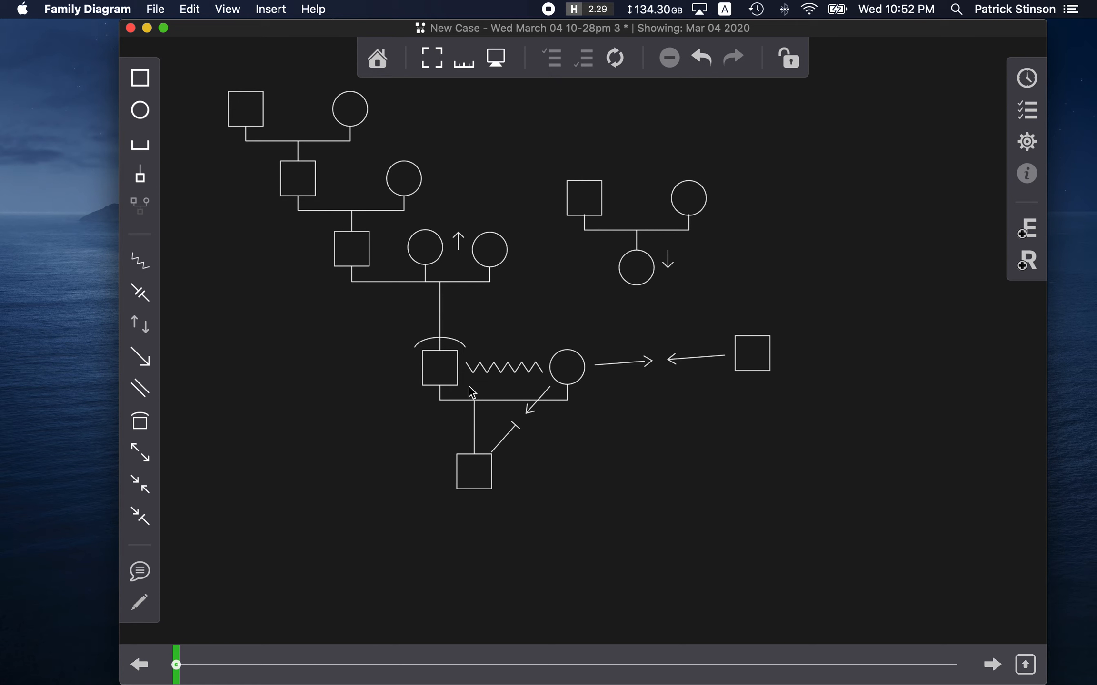
- Inspect the relationship symbols around the lower couple by selecting the zigzag, the arc, the child's arrow pair and the facing arrows in turn
{"action": "left_click", "coordinate": [506, 367]}
{"action": "left_click", "coordinate": [450, 339]}
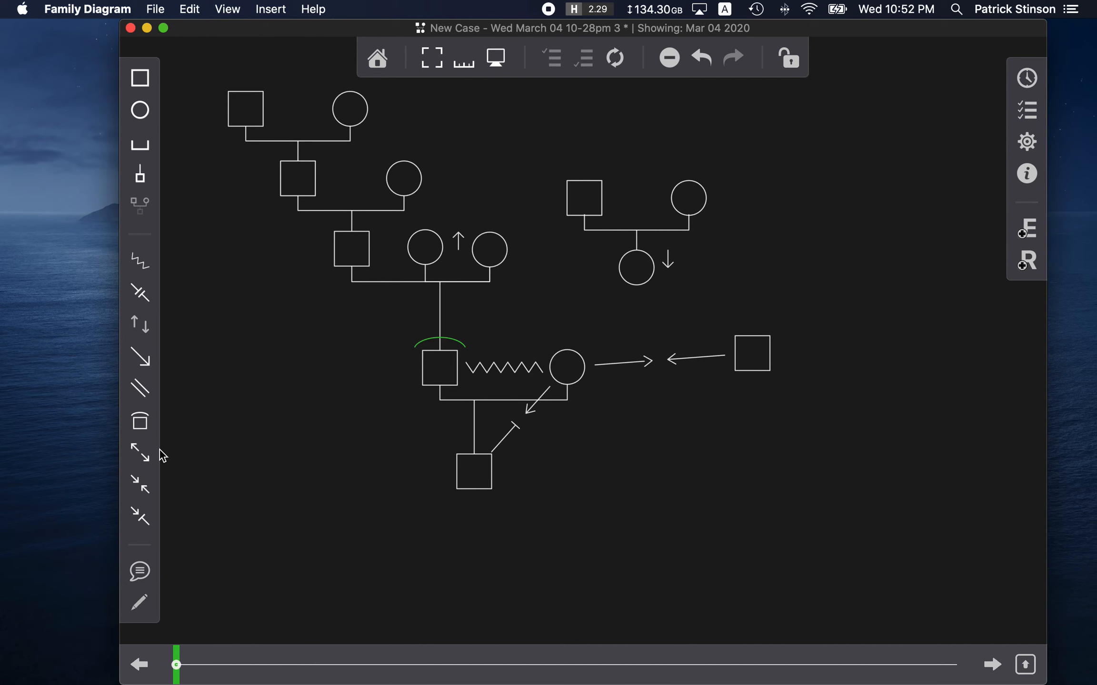
{"action": "left_click", "coordinate": [514, 428]}
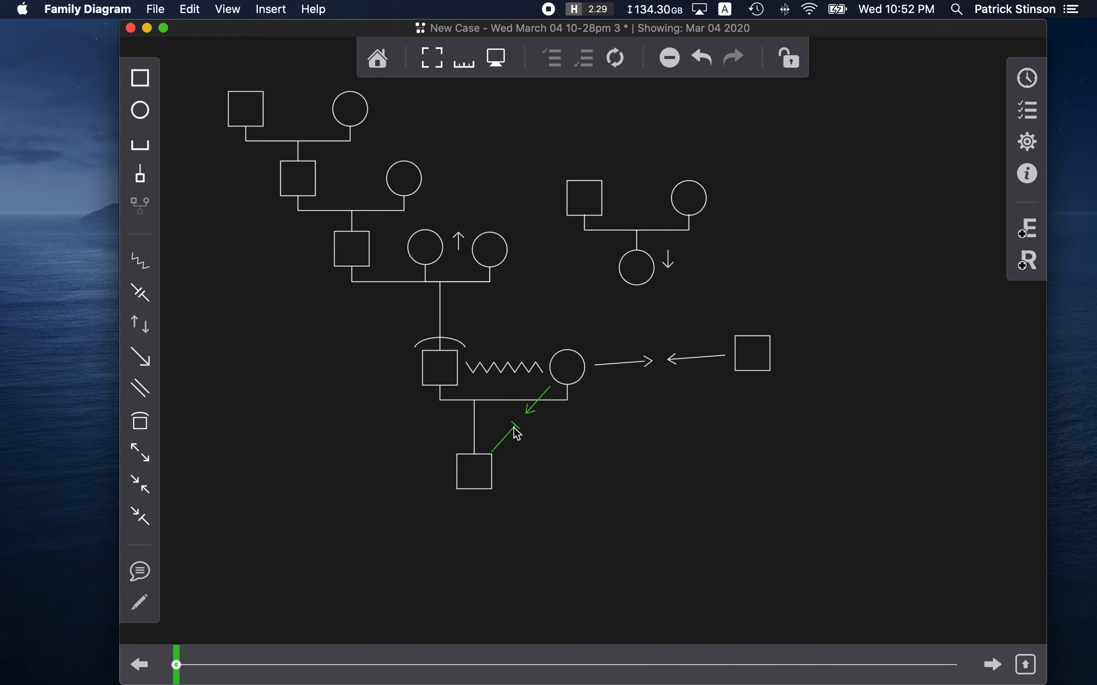
{"action": "left_click", "coordinate": [633, 362]}
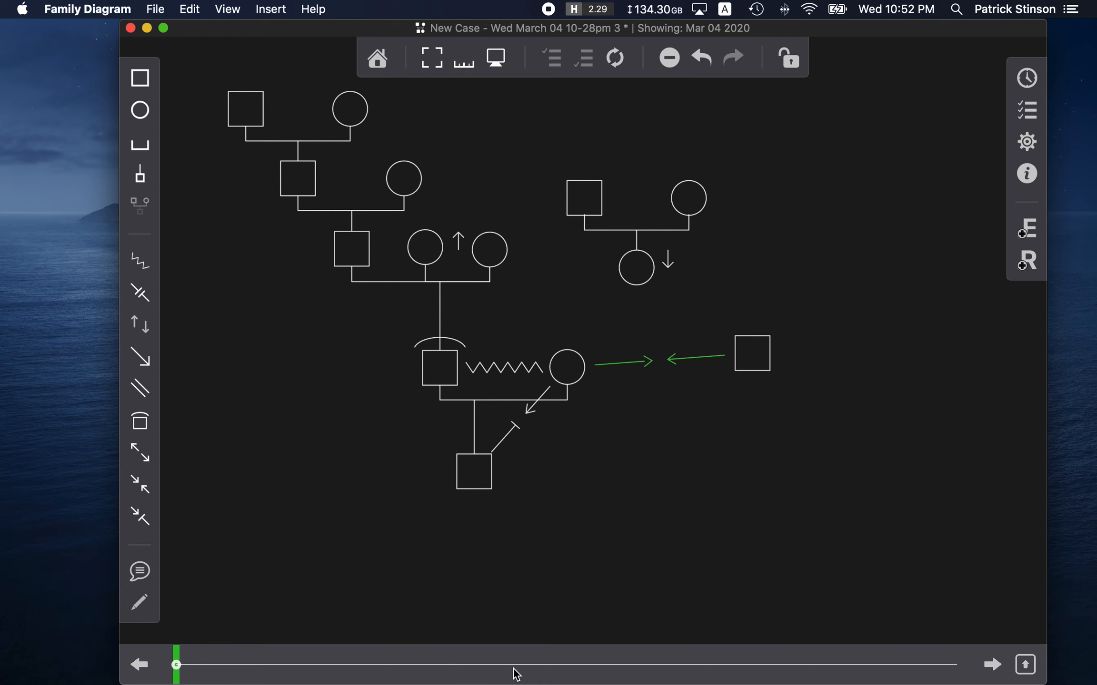
{"action": "left_click", "coordinate": [711, 570]}
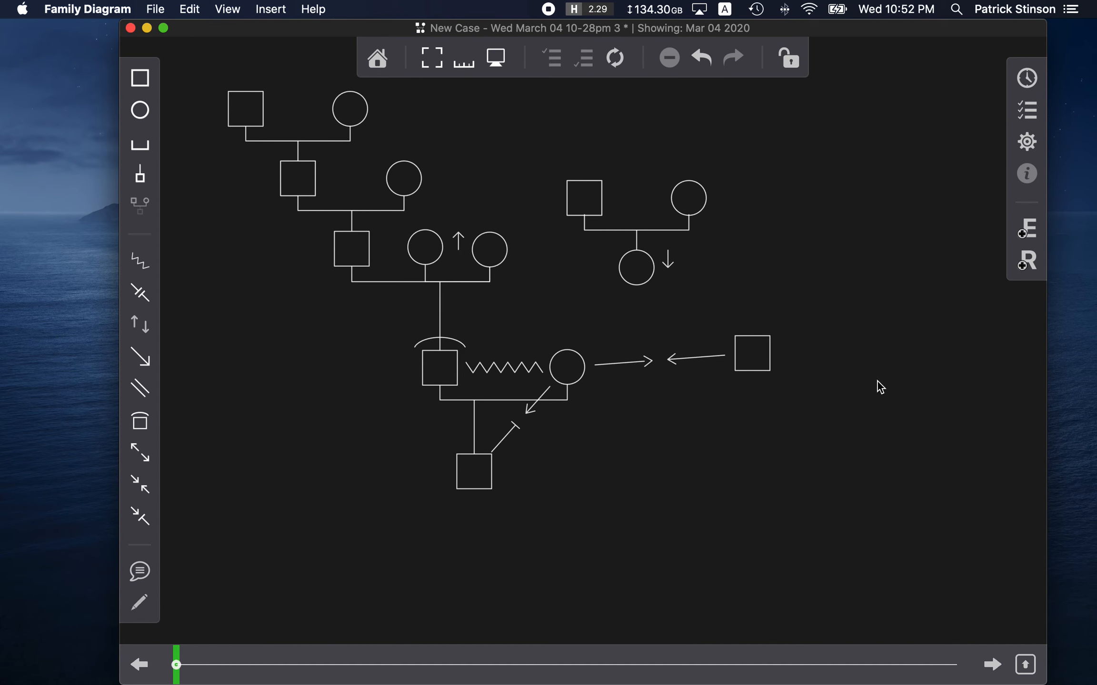
{"action": "left_click", "coordinate": [522, 375]}
{"action": "left_click", "coordinate": [636, 363]}
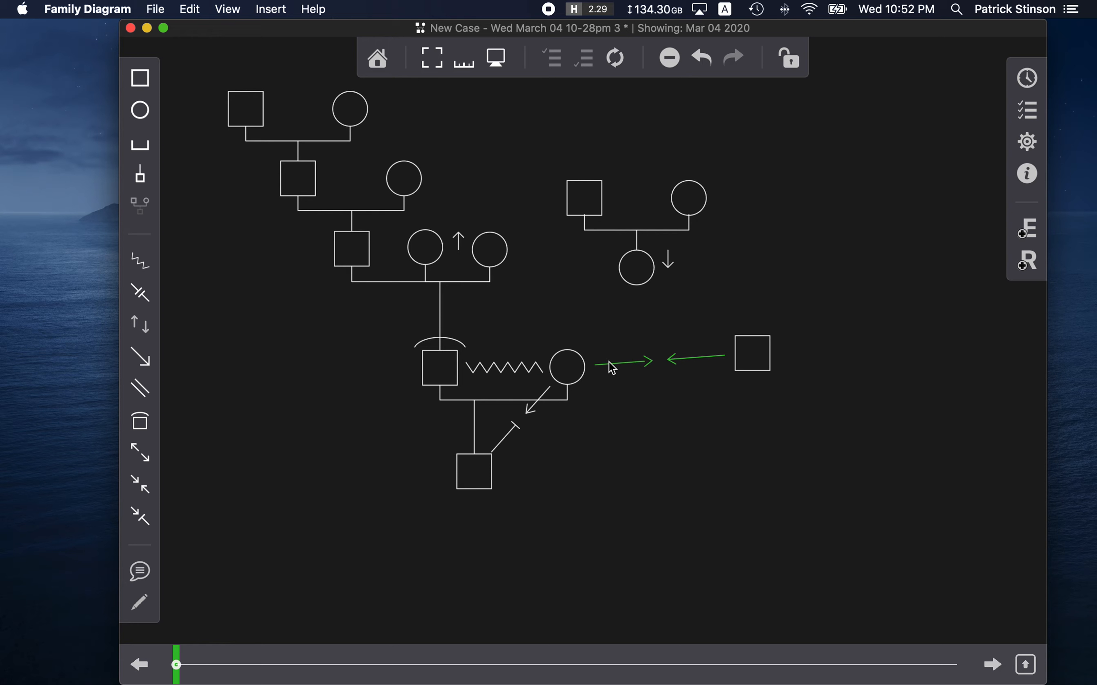
{"action": "left_click", "coordinate": [512, 371]}
{"action": "left_click", "coordinate": [544, 298]}
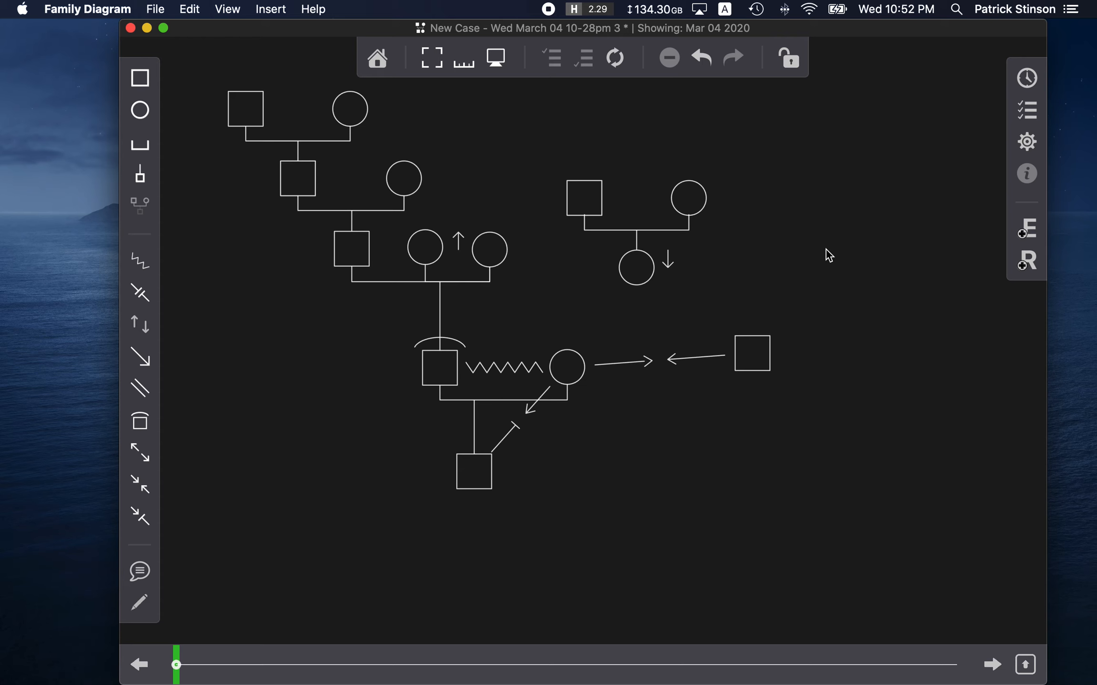
- Open the properties of the father in the separate three-person family and enter his first name
{"action": "scroll", "coordinate": [482, 358], "scroll_direction": "down", "scroll_amount": 3}
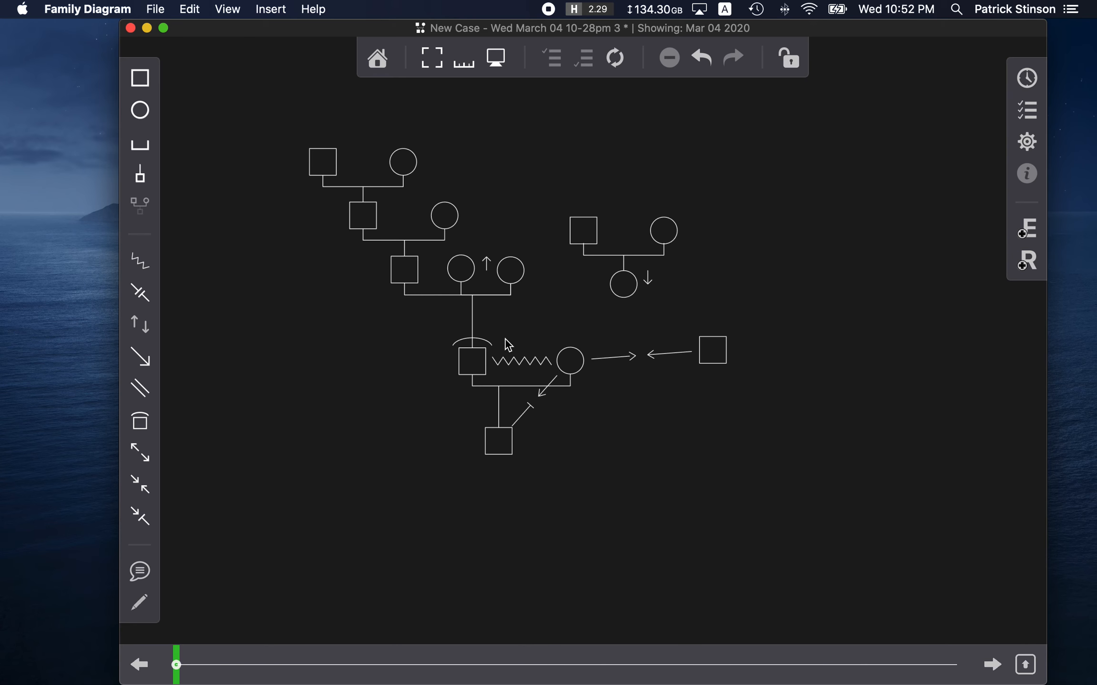
{"action": "left_click", "coordinate": [588, 226]}
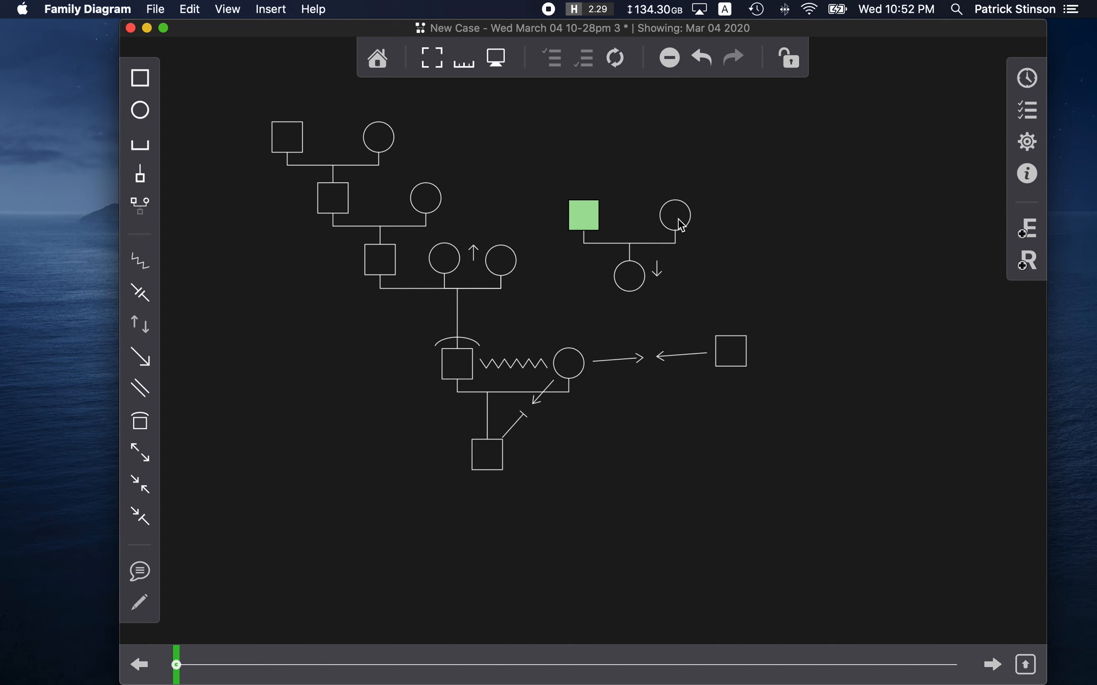
{"action": "left_click", "coordinate": [617, 209]}
{"action": "left_click", "coordinate": [593, 209]}
{"action": "double_click", "coordinate": [593, 217]}
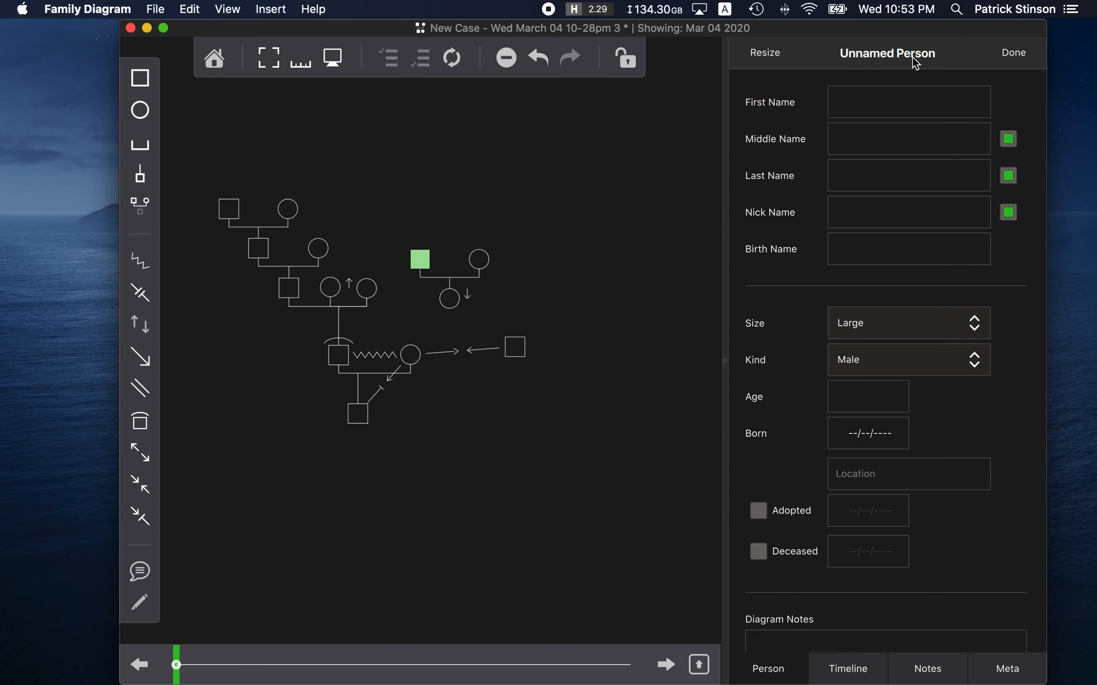
{"action": "left_click", "coordinate": [893, 105]}
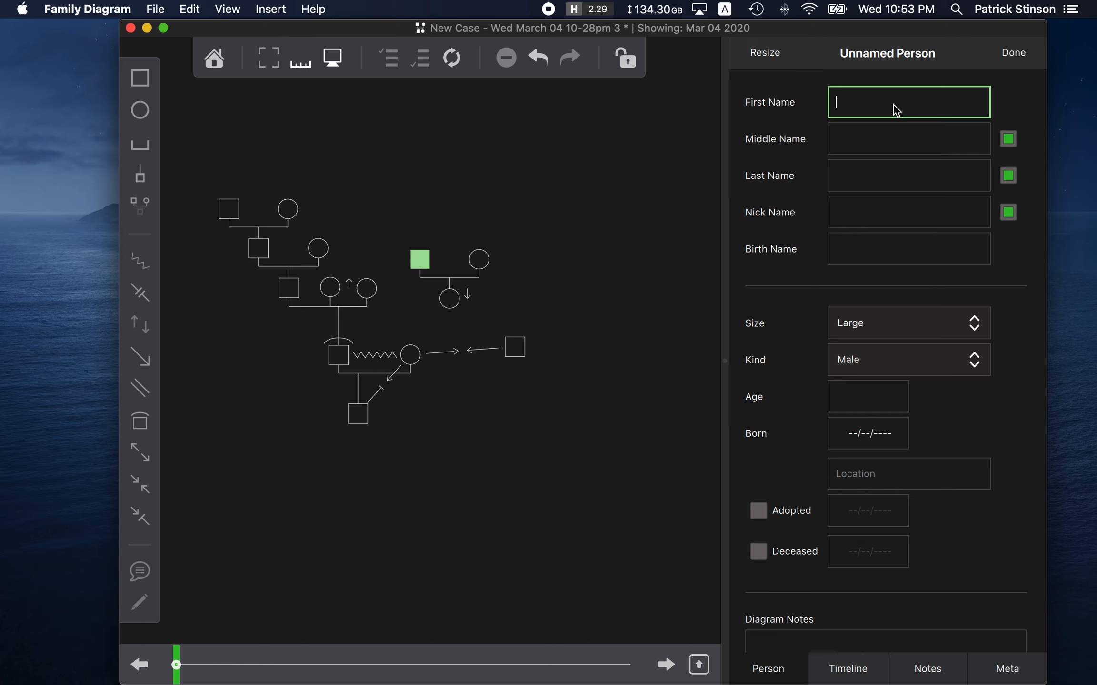
{"action": "type", "text": "John"}
{"action": "left_click", "coordinate": [877, 138]}
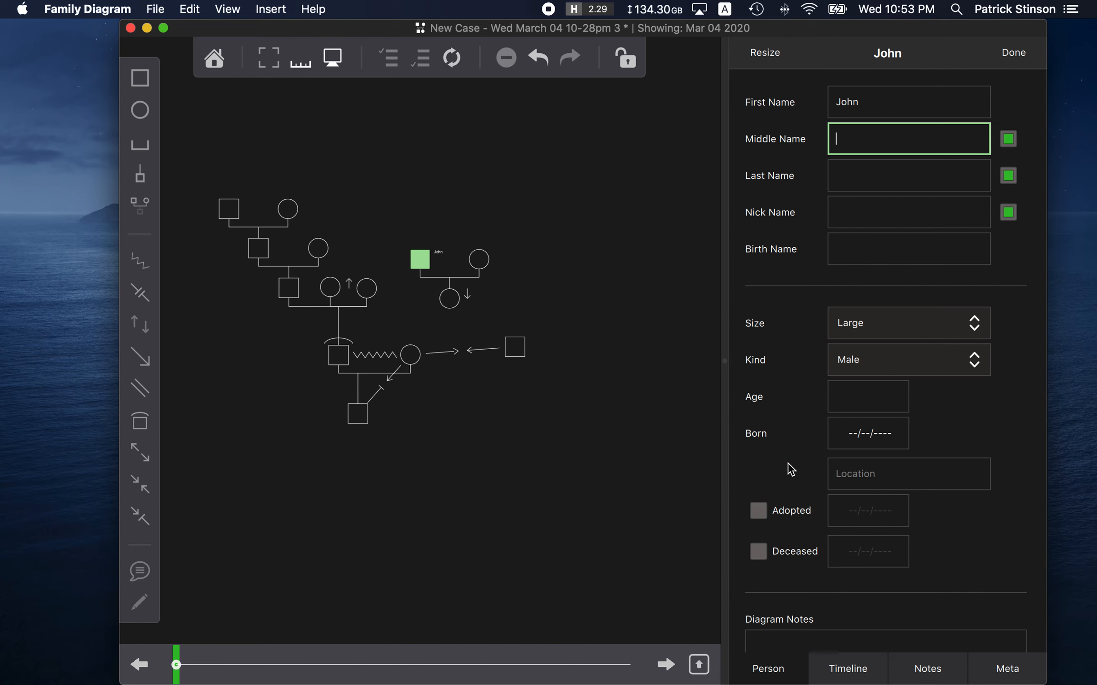
- Check the father's name label up close, reopen his properties and enter his last name
{"action": "left_click", "coordinate": [464, 246]}
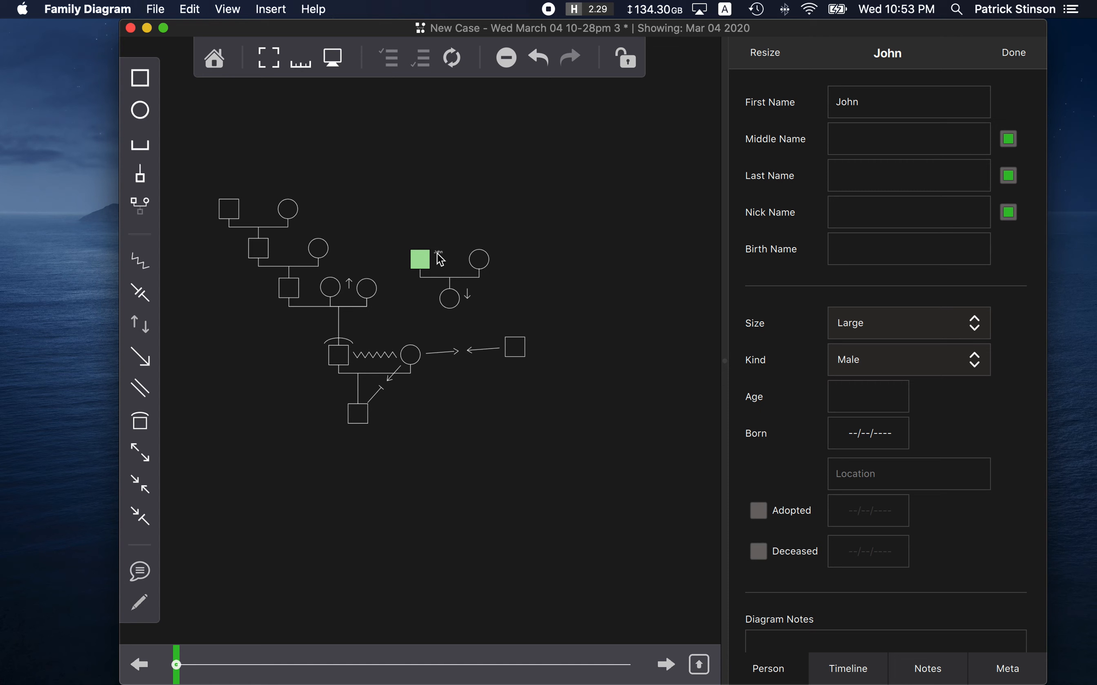
{"action": "scroll", "coordinate": [439, 258], "scroll_direction": "up", "scroll_amount": 5}
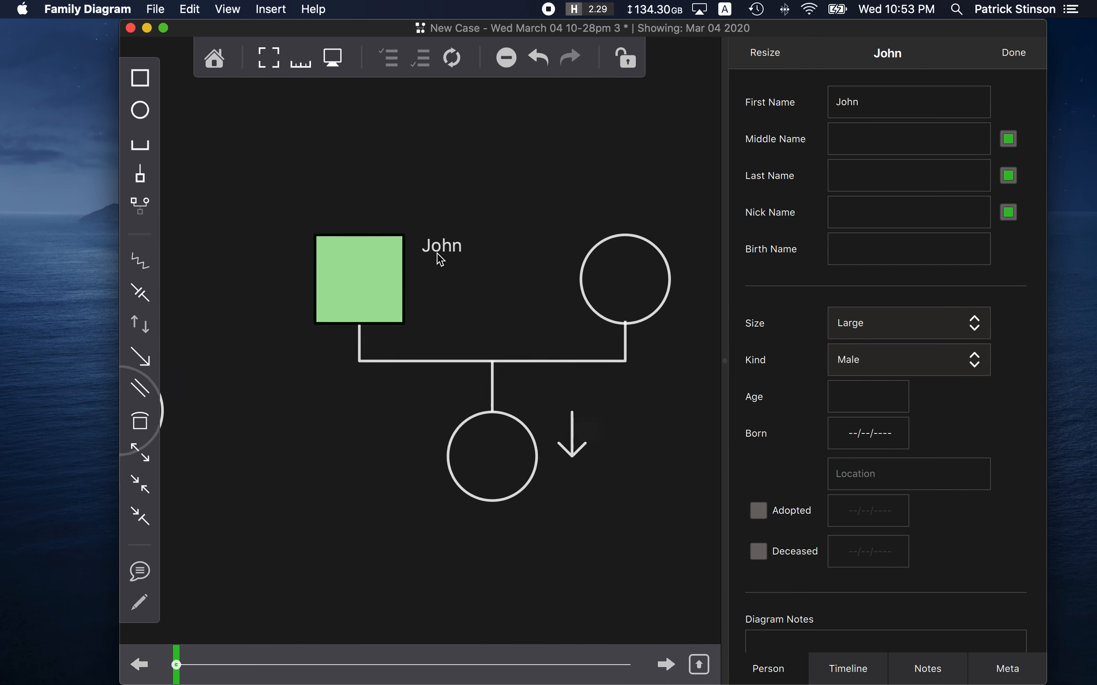
{"action": "scroll", "coordinate": [437, 254], "scroll_direction": "up", "scroll_amount": 2}
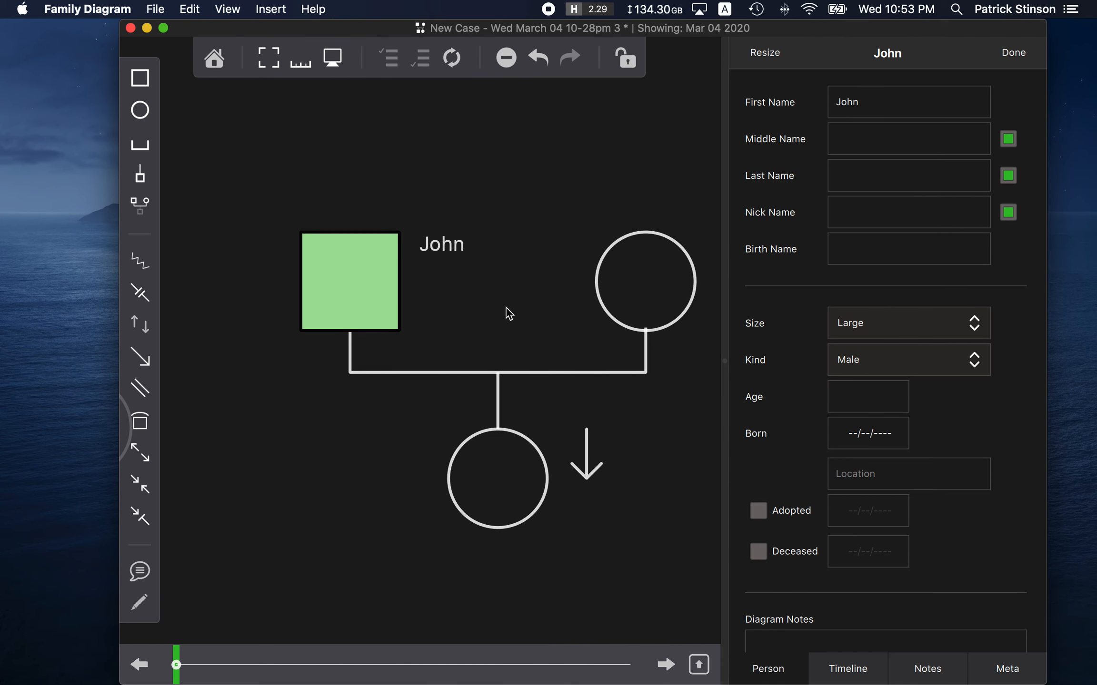
{"action": "left_click", "coordinate": [512, 304]}
{"action": "left_click_drag", "start_coordinate": [659, 299], "coordinate": [539, 304]}
{"action": "left_click", "coordinate": [350, 283]}
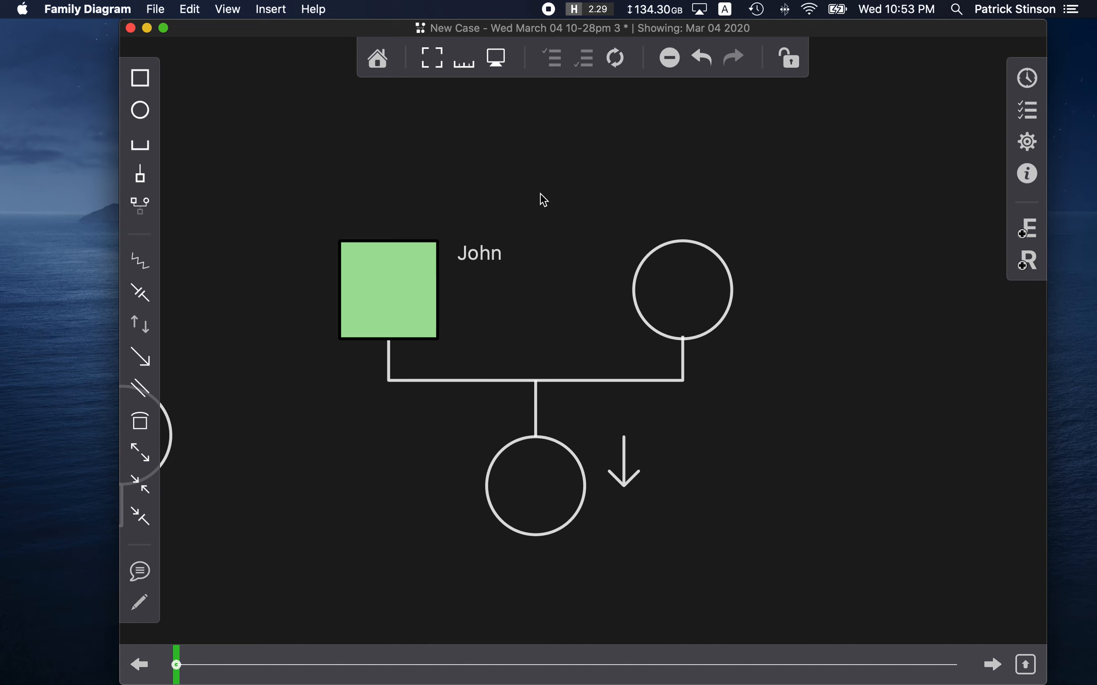
{"action": "left_click", "coordinate": [1027, 174]}
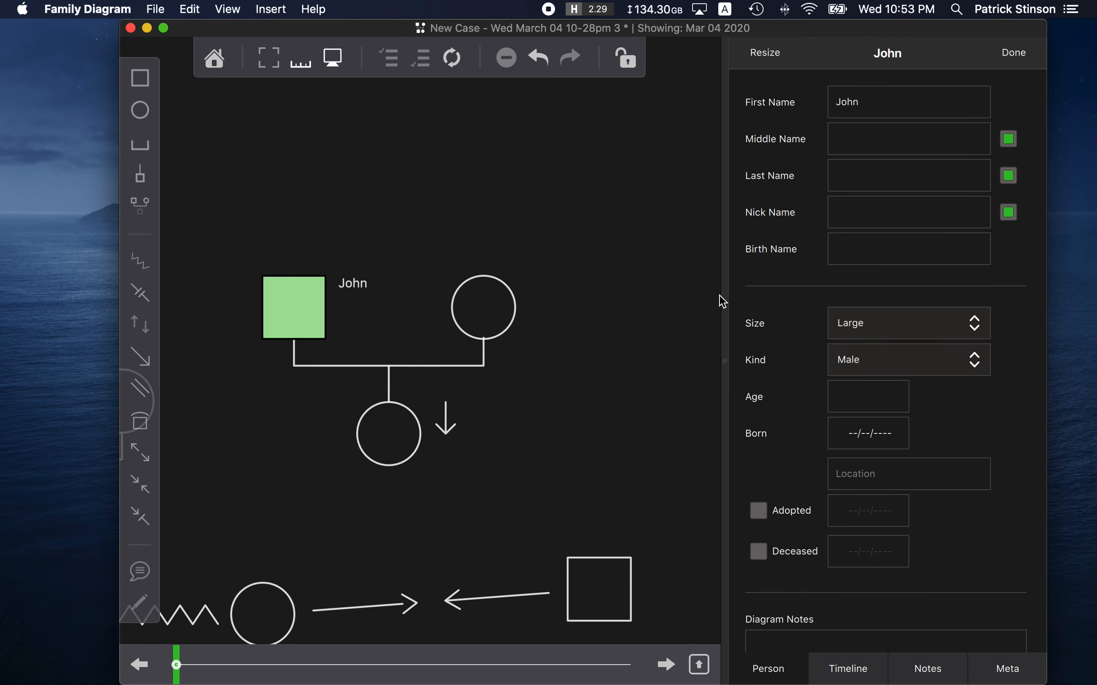
{"action": "left_click", "coordinate": [875, 174]}
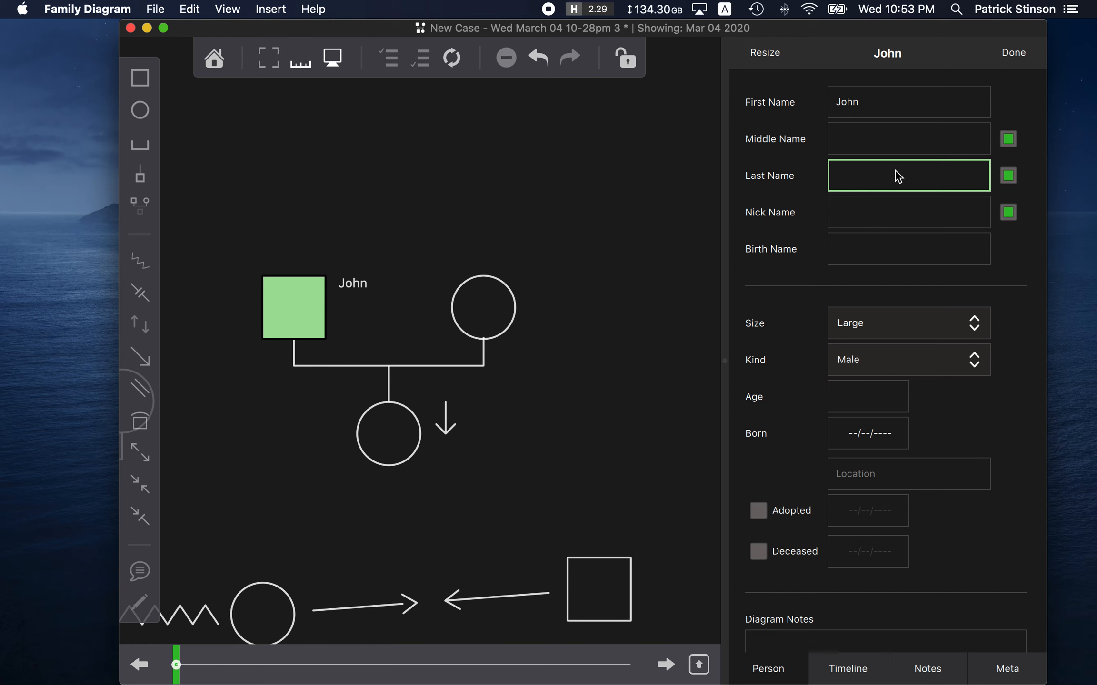
{"action": "type", "text": "Smith"}
{"action": "left_click", "coordinate": [886, 208]}
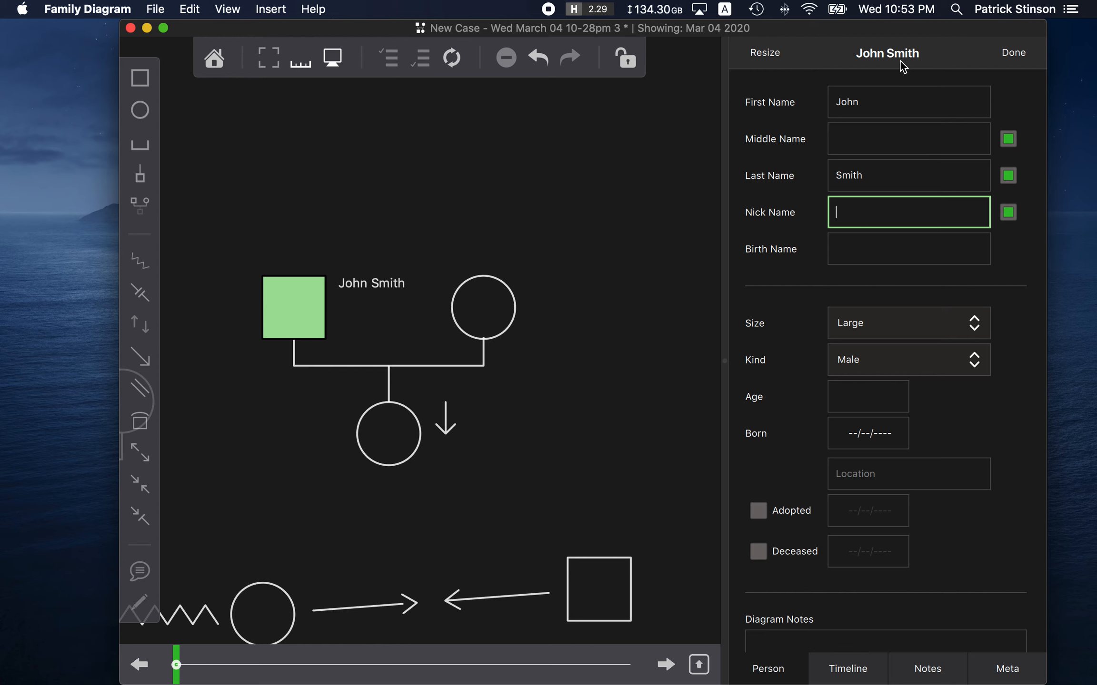
{"action": "left_click", "coordinate": [517, 347]}
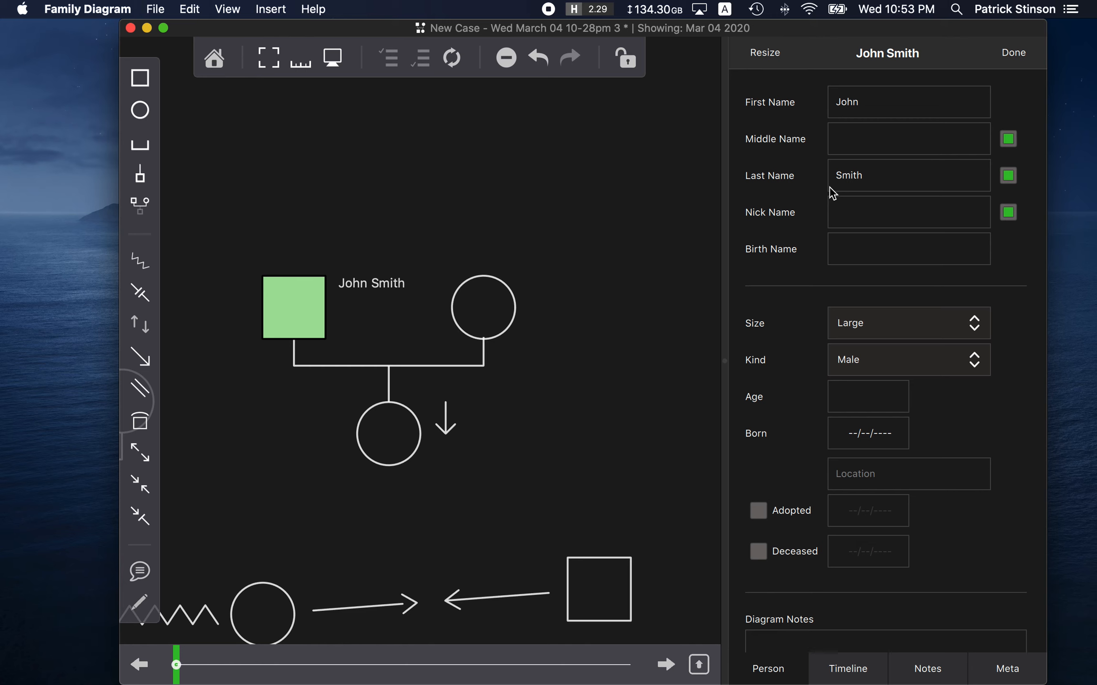
{"action": "left_click", "coordinate": [928, 48]}
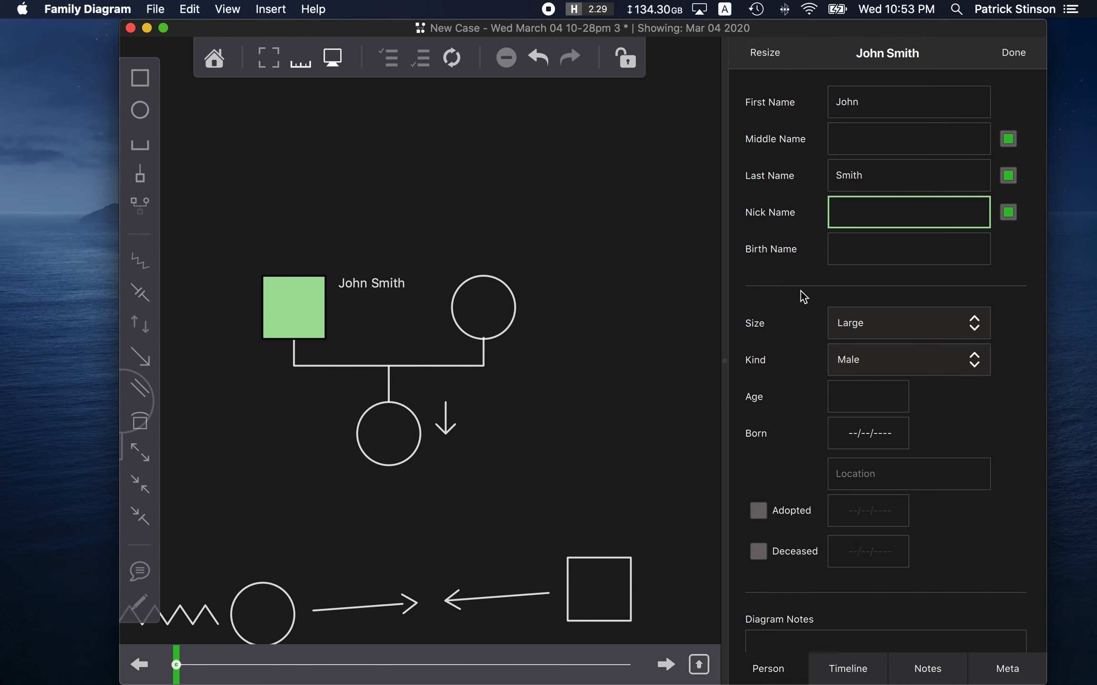
- Try the sizes Medium, Small and Nano on the father's symbol and set it back to Large
{"action": "scroll", "coordinate": [801, 291], "scroll_direction": "down", "scroll_amount": 5}
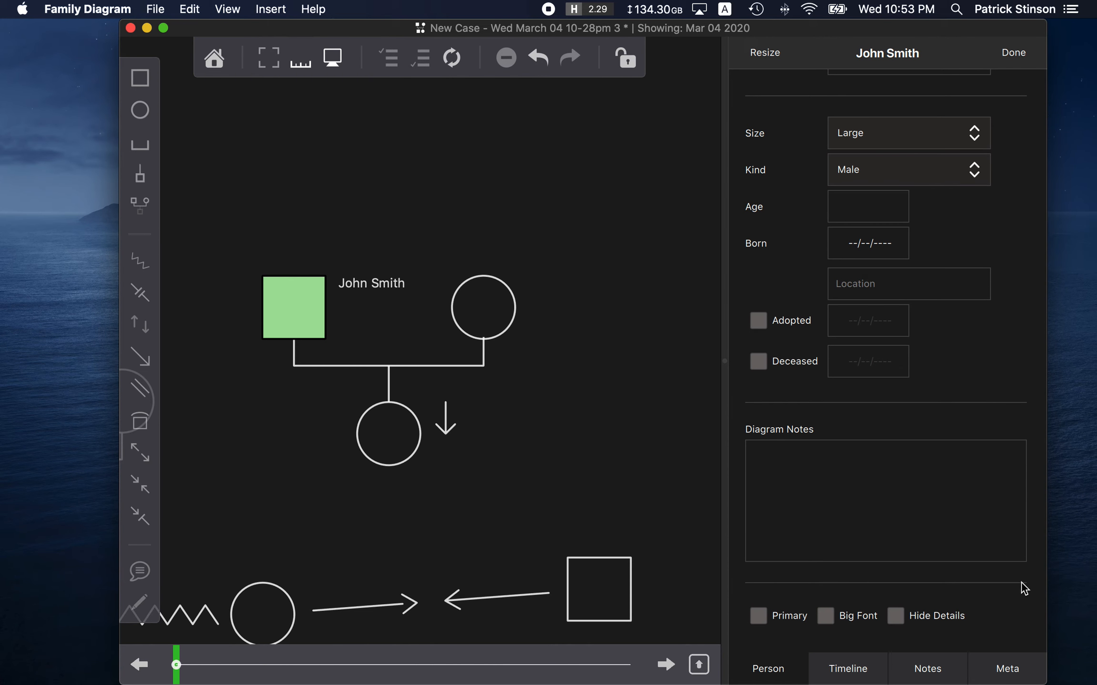
{"action": "scroll", "coordinate": [1018, 634], "scroll_direction": "up", "scroll_amount": 5}
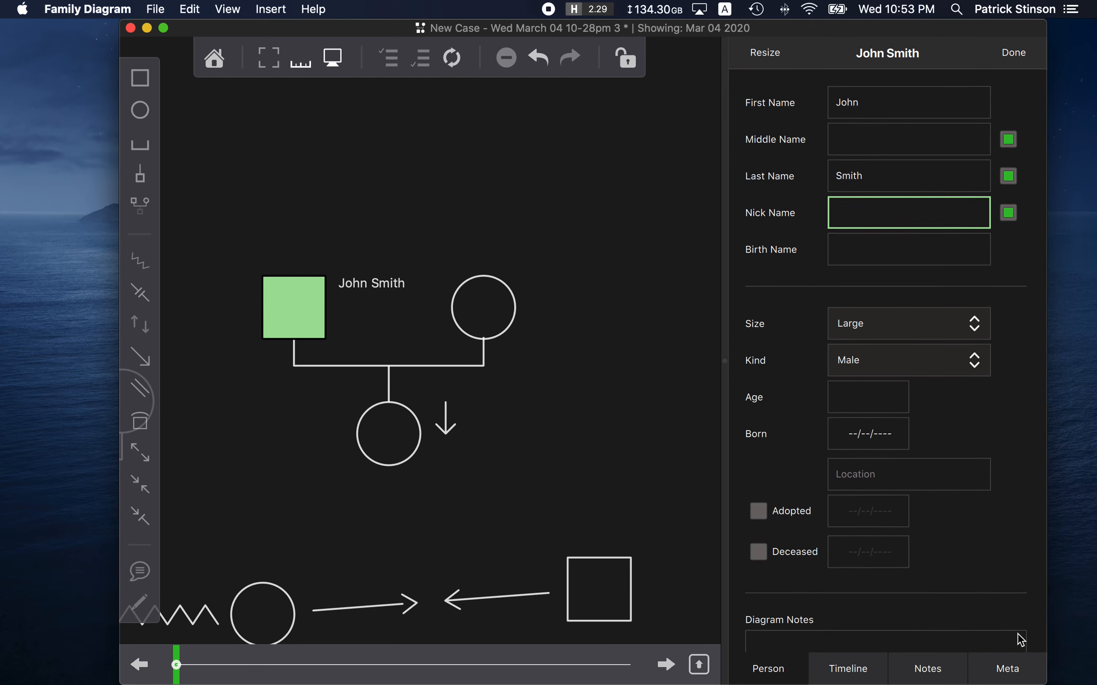
{"action": "left_click", "coordinate": [876, 318]}
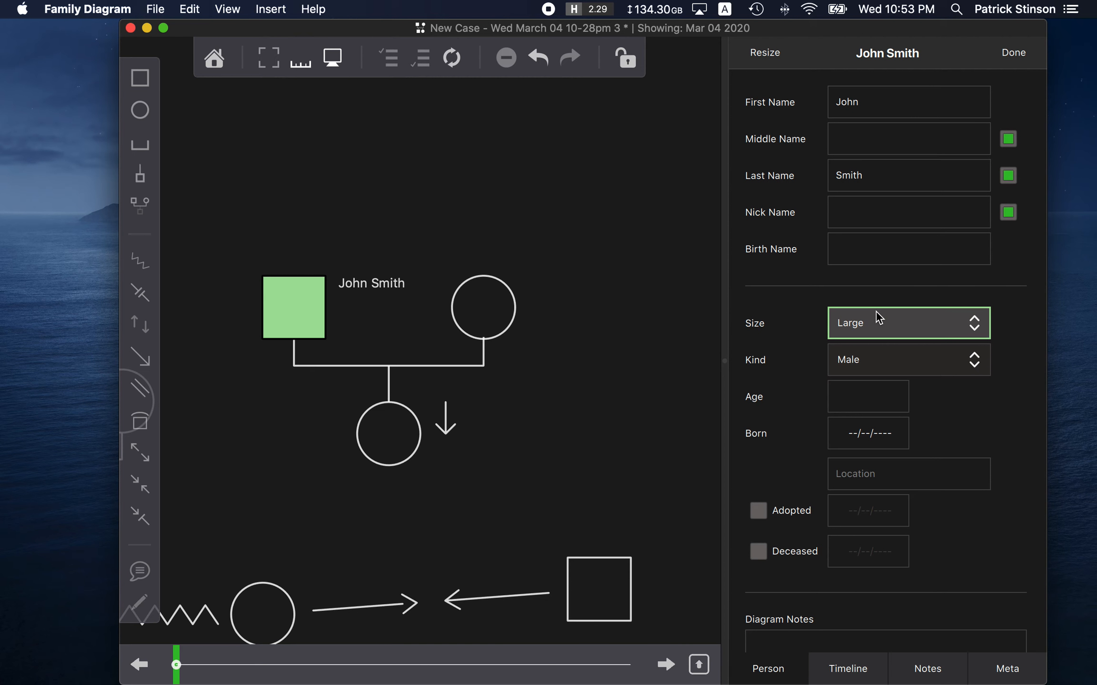
{"action": "left_click", "coordinate": [857, 388]}
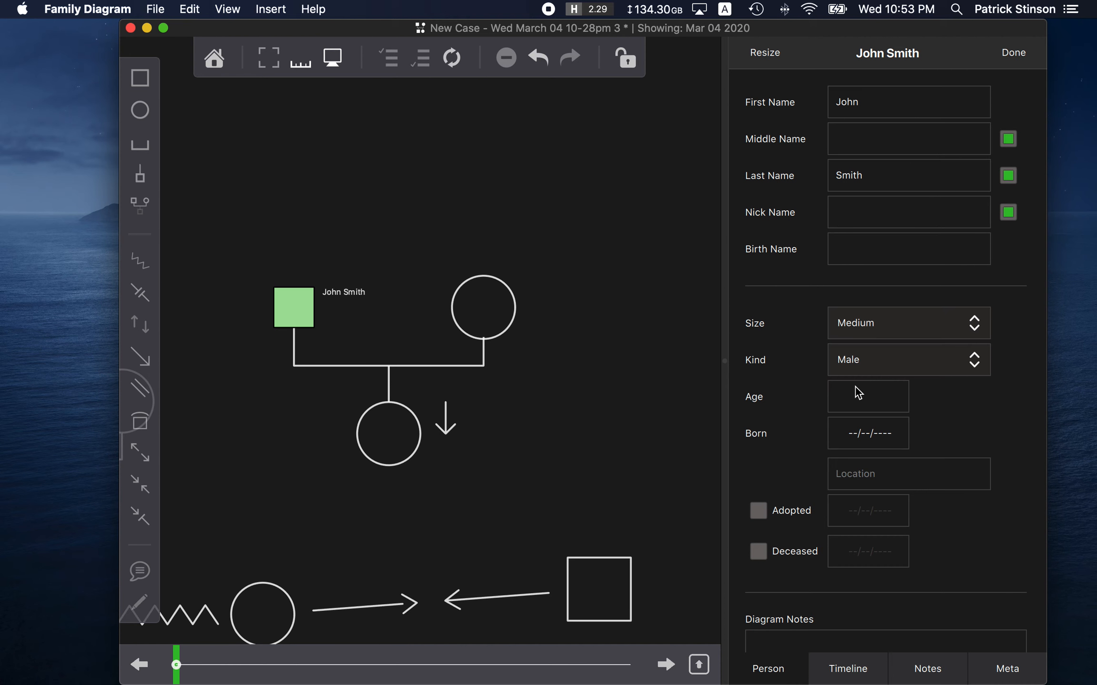
{"action": "left_click", "coordinate": [872, 324]}
{"action": "left_click", "coordinate": [850, 421]}
{"action": "left_click", "coordinate": [882, 318]}
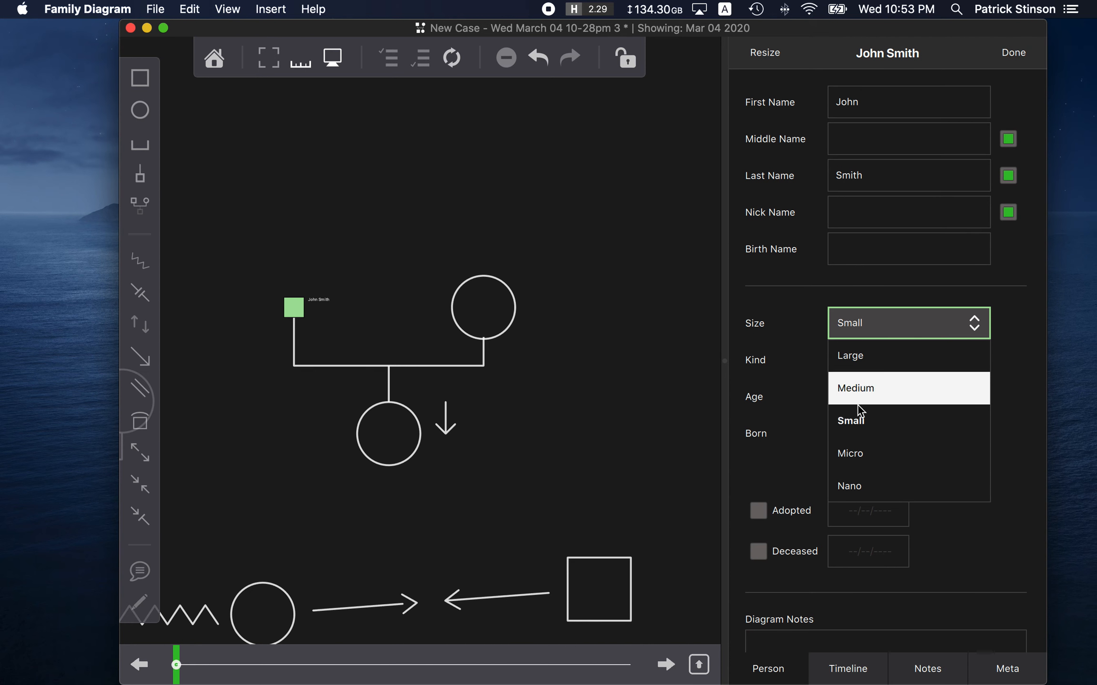
{"action": "left_click", "coordinate": [842, 482]}
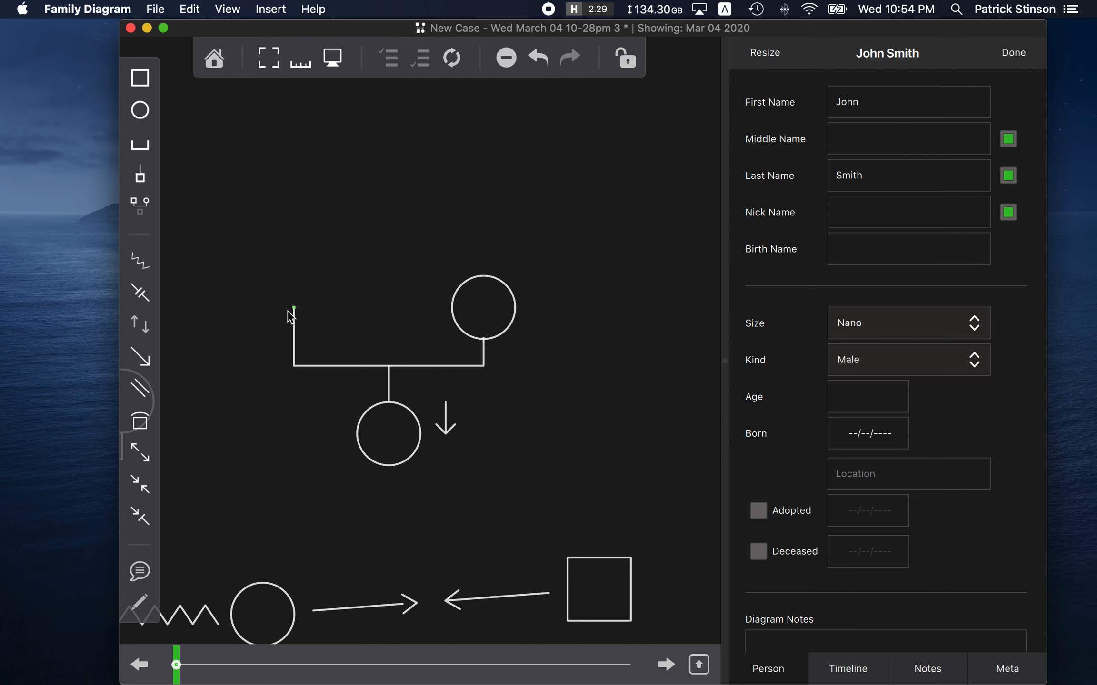
{"action": "left_click", "coordinate": [869, 331]}
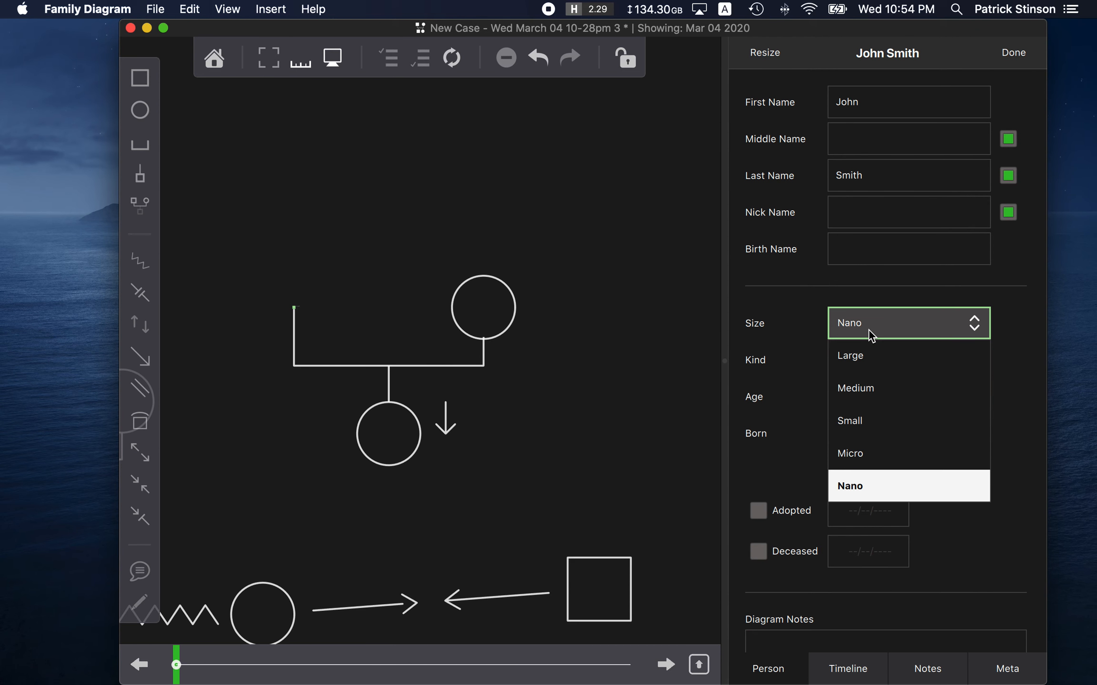
{"action": "left_click", "coordinate": [867, 357]}
- Try the kinds Female, Abortion, Miscarriage and Unknown on the father's symbol and set it back to Male
{"action": "left_click", "coordinate": [859, 363]}
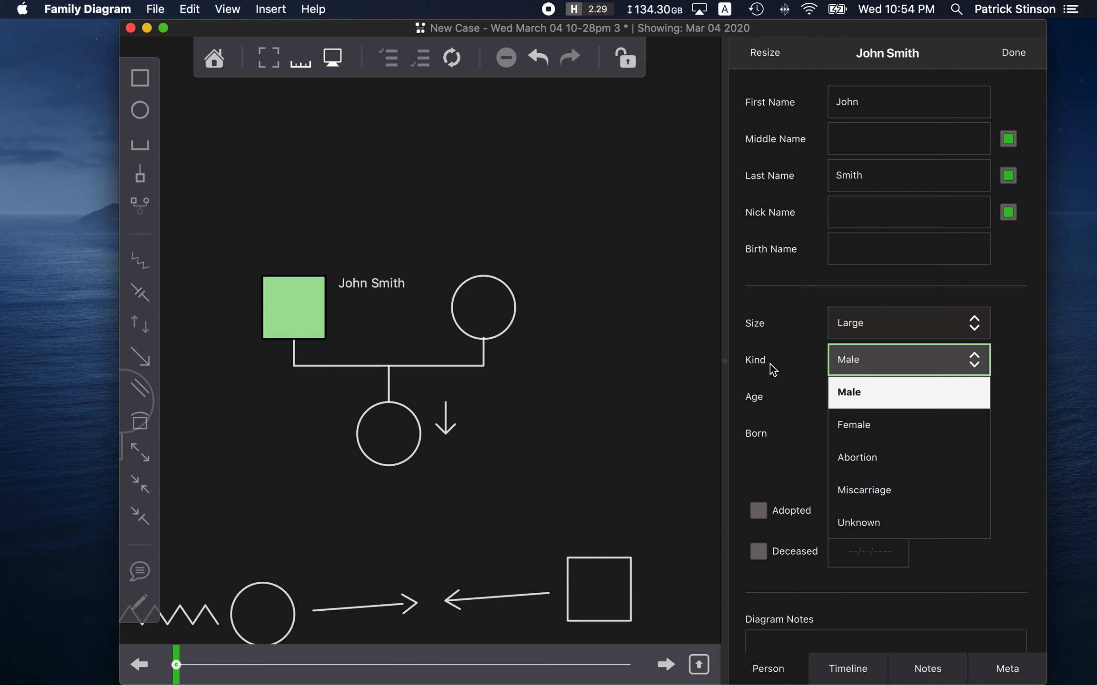
{"action": "left_click", "coordinate": [862, 422]}
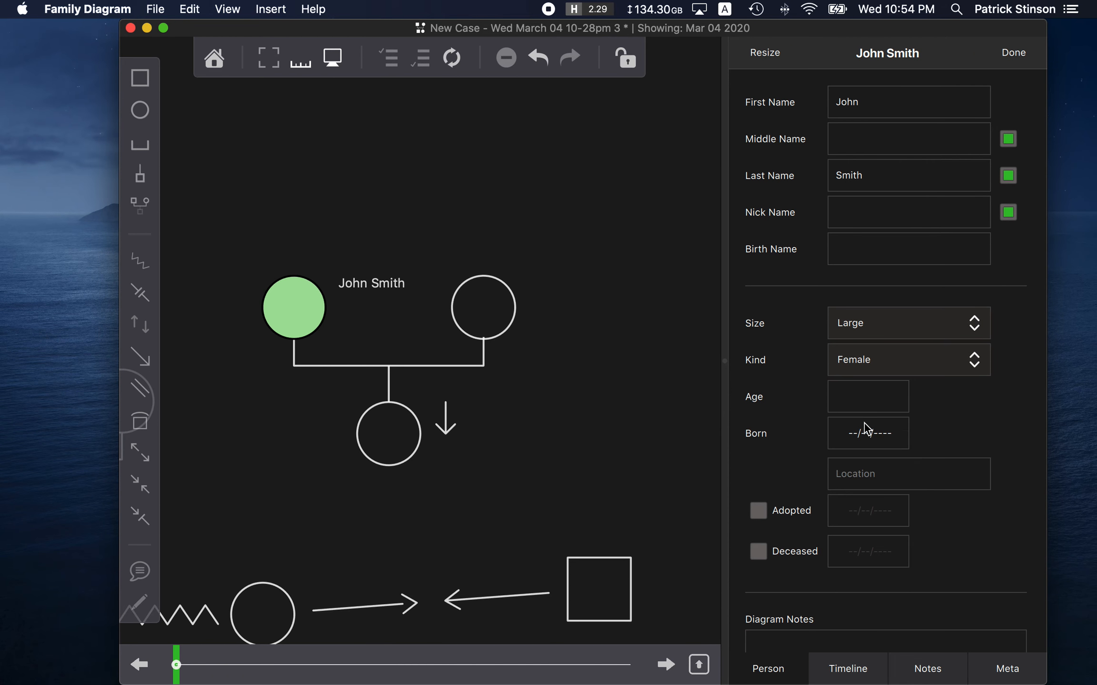
{"action": "left_click", "coordinate": [878, 362]}
{"action": "left_click", "coordinate": [858, 456]}
{"action": "left_click", "coordinate": [875, 368]}
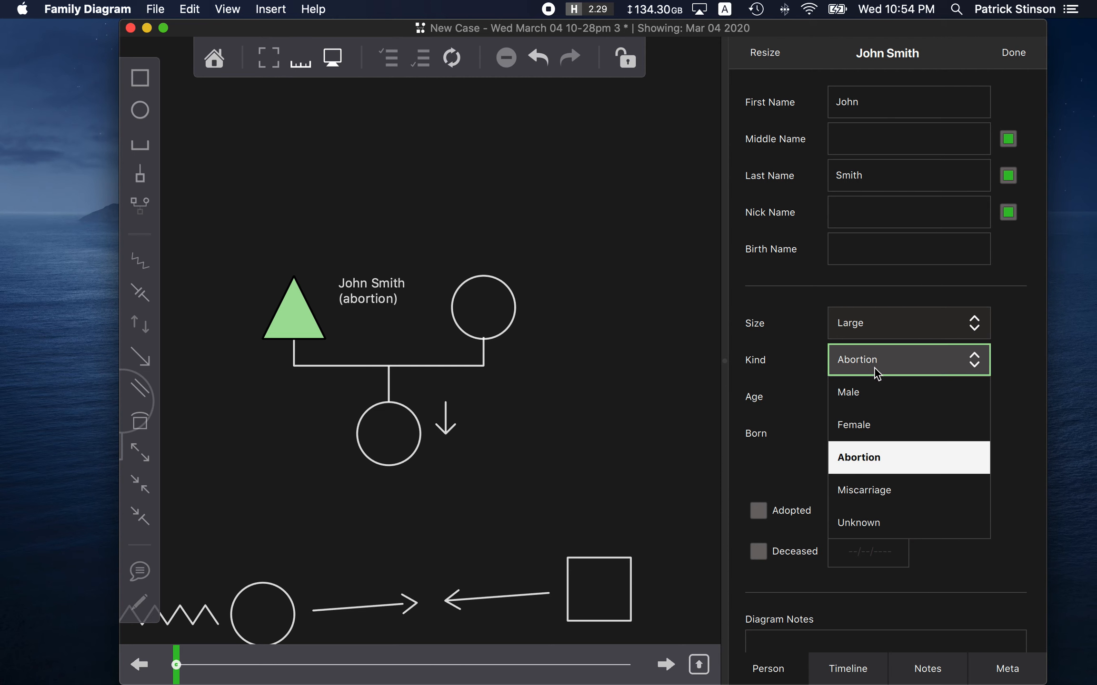
{"action": "left_click", "coordinate": [859, 482]}
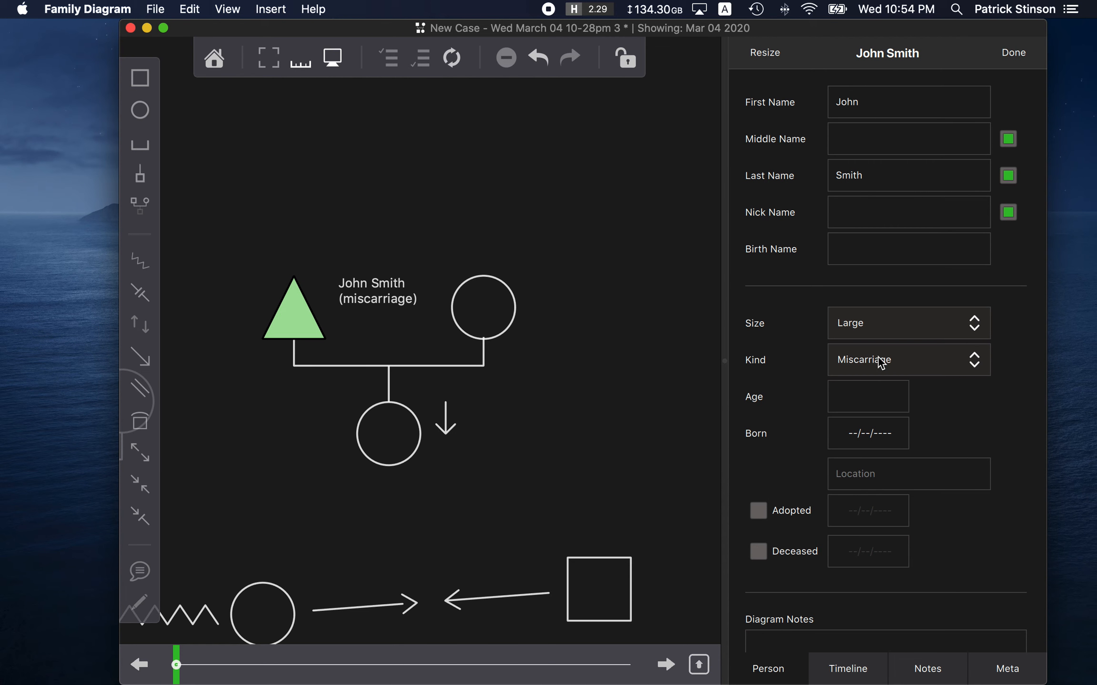
{"action": "left_click", "coordinate": [879, 333]}
{"action": "left_click", "coordinate": [876, 362]}
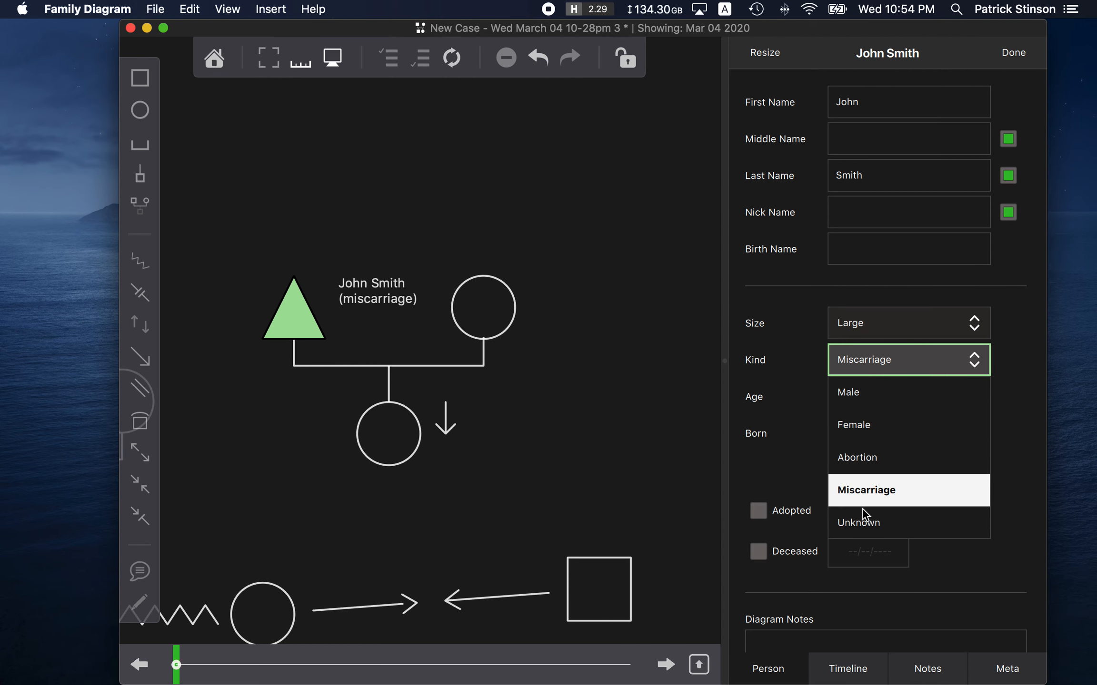
{"action": "left_click", "coordinate": [863, 517]}
{"action": "left_click", "coordinate": [869, 363]}
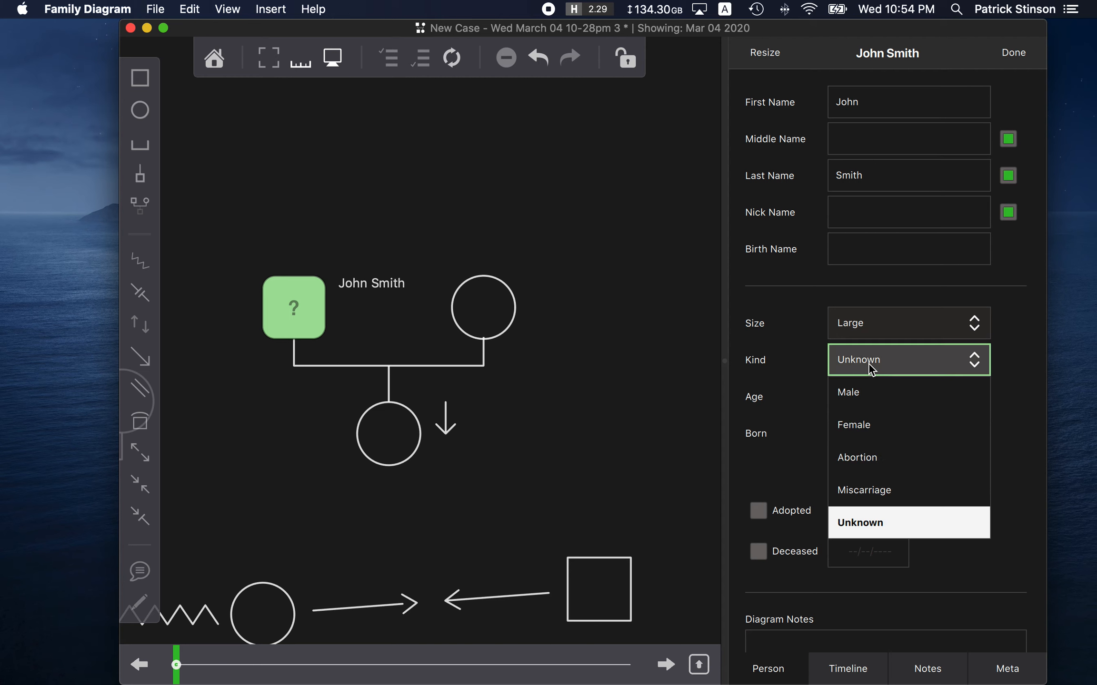
{"action": "left_click", "coordinate": [866, 394]}
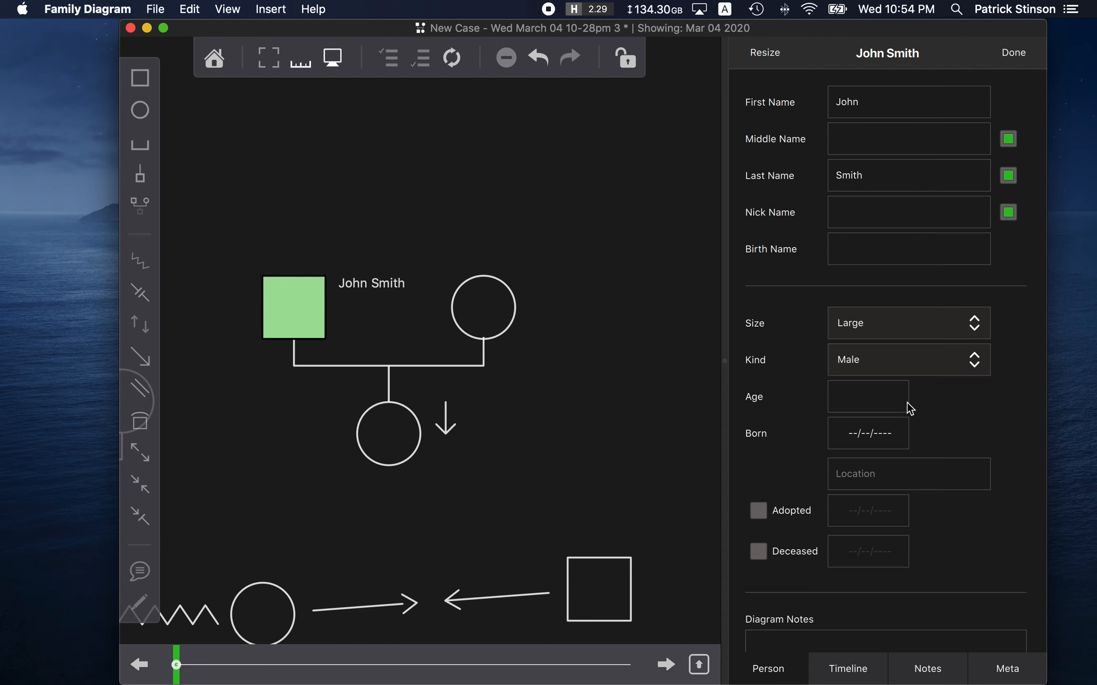
- Enter the father's full birth date
{"action": "left_click", "coordinate": [886, 400]}
{"action": "left_click", "coordinate": [903, 433]}
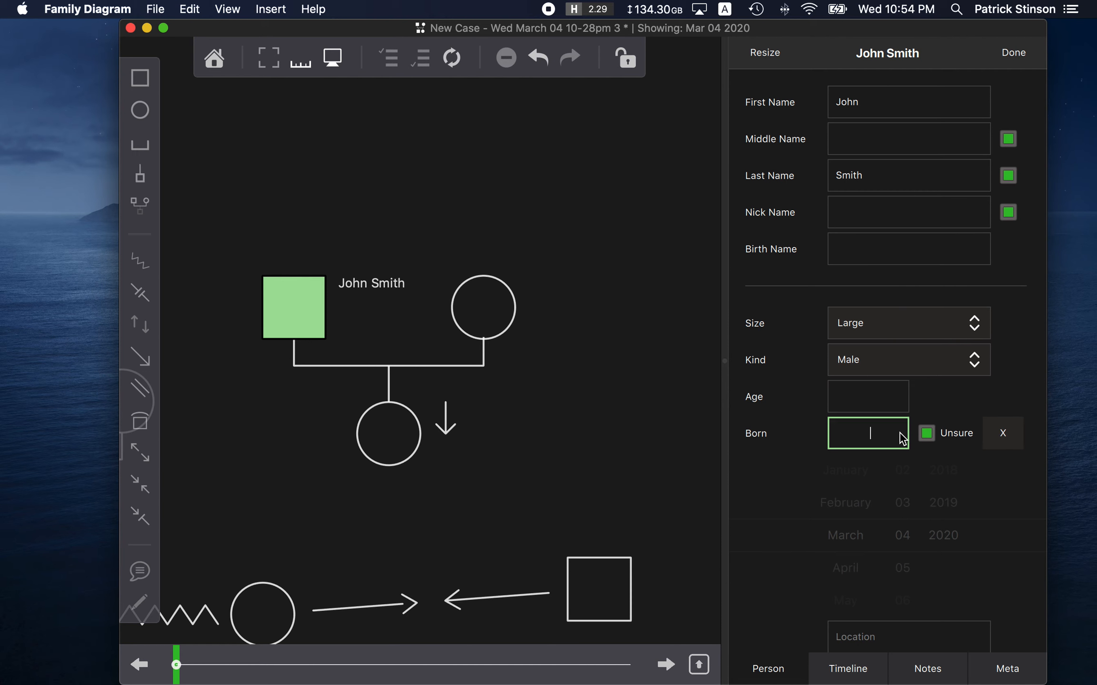
{"action": "type", "text": "05"}
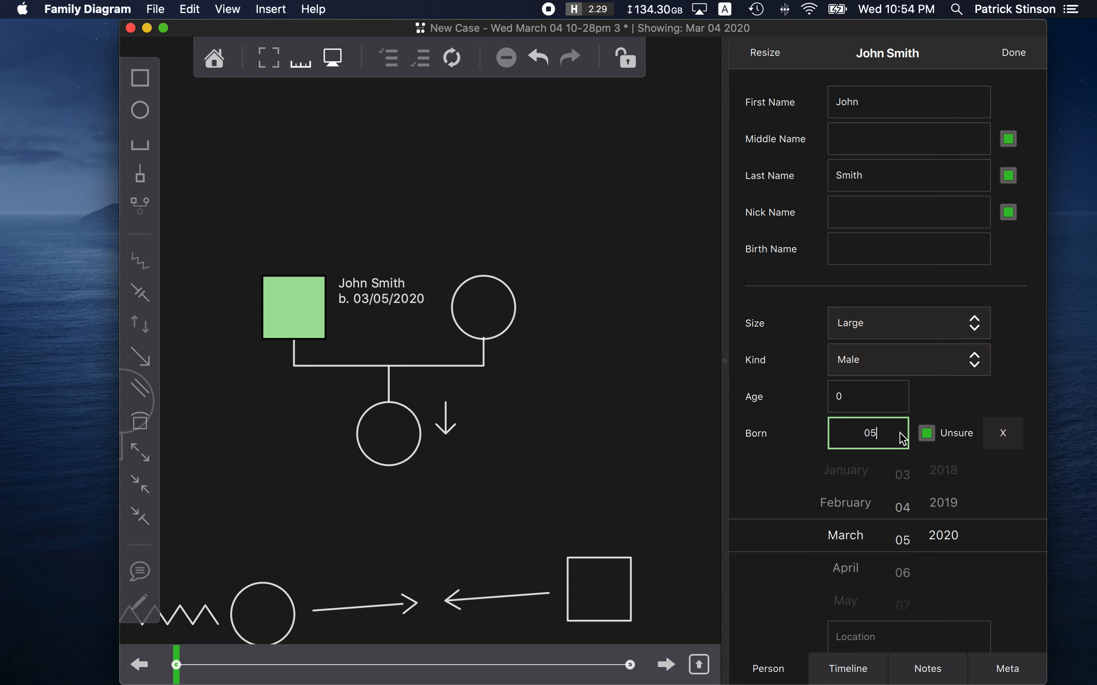
{"action": "type", "text": "/11/1980"}
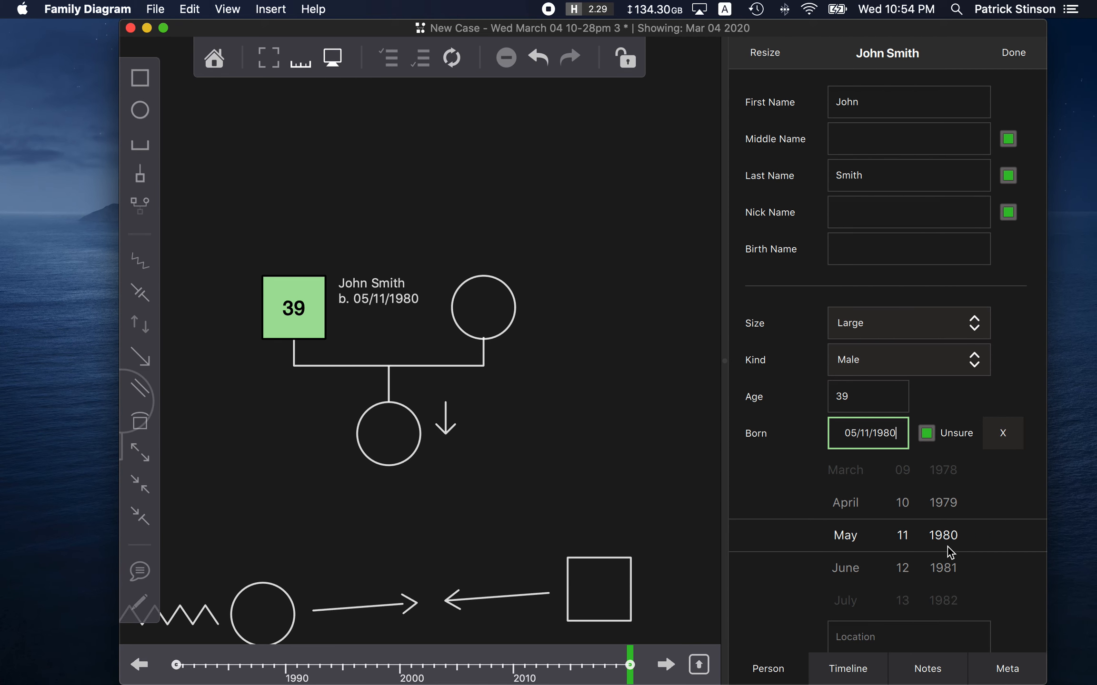
- Try earlier birth years for the father with the date picker and return to the originally entered year
{"action": "scroll", "coordinate": [948, 547], "scroll_direction": "up", "scroll_amount": 3}
{"action": "scroll", "coordinate": [949, 532], "scroll_direction": "up", "scroll_amount": 3}
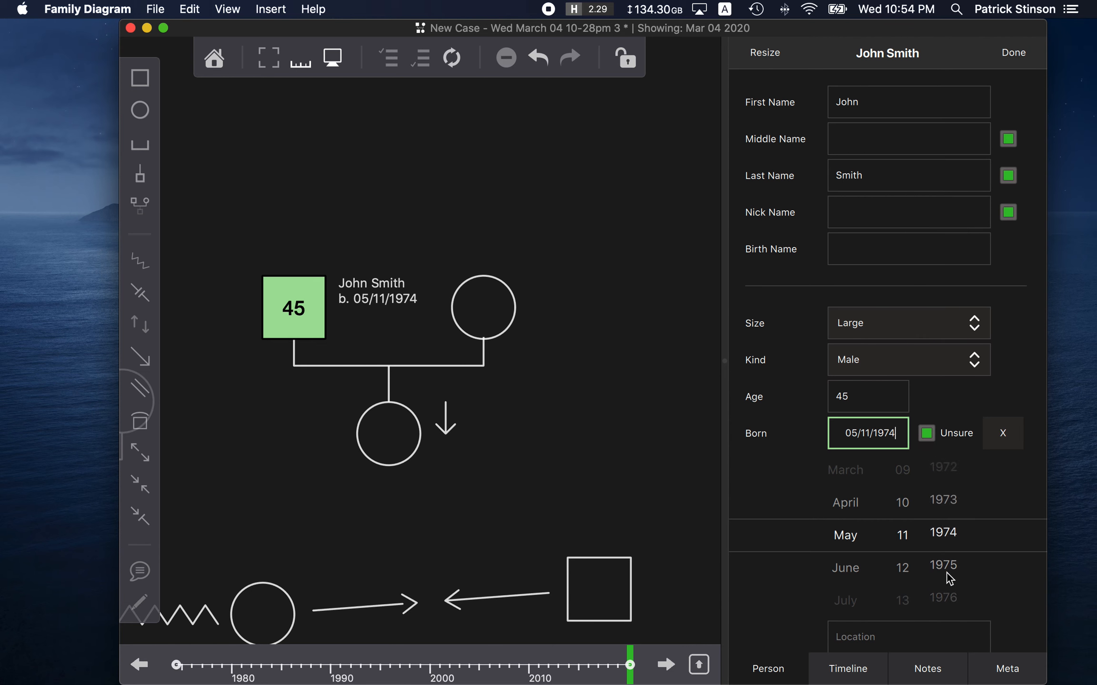
{"action": "scroll", "coordinate": [950, 481], "scroll_direction": "down", "scroll_amount": 5}
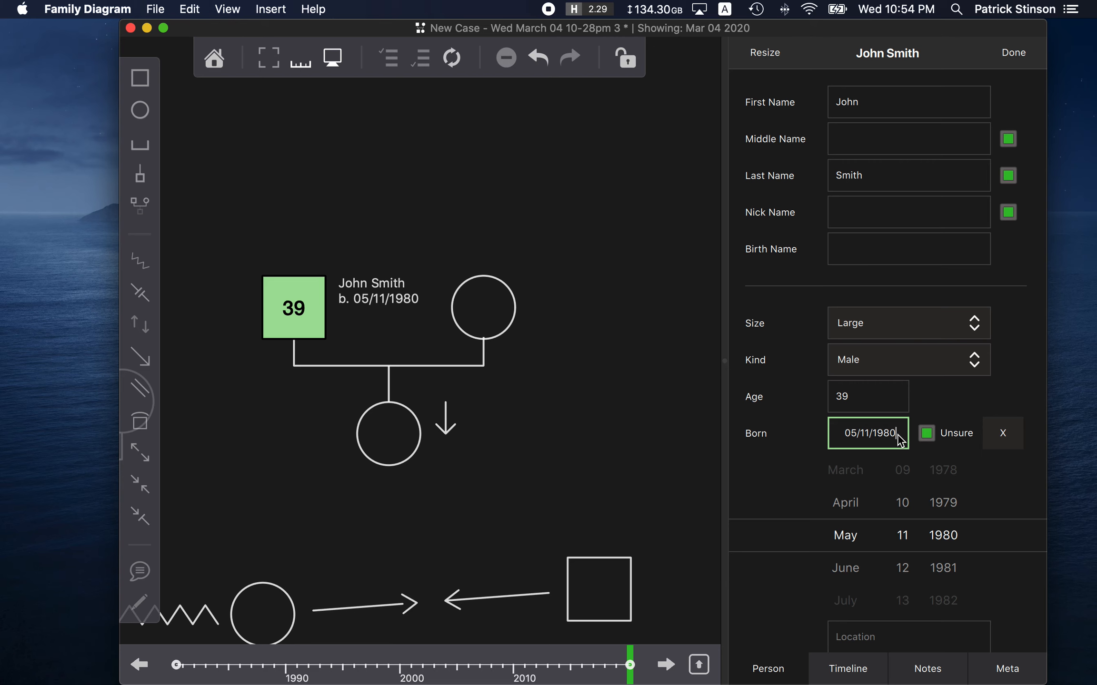
{"action": "left_click", "coordinate": [988, 388]}
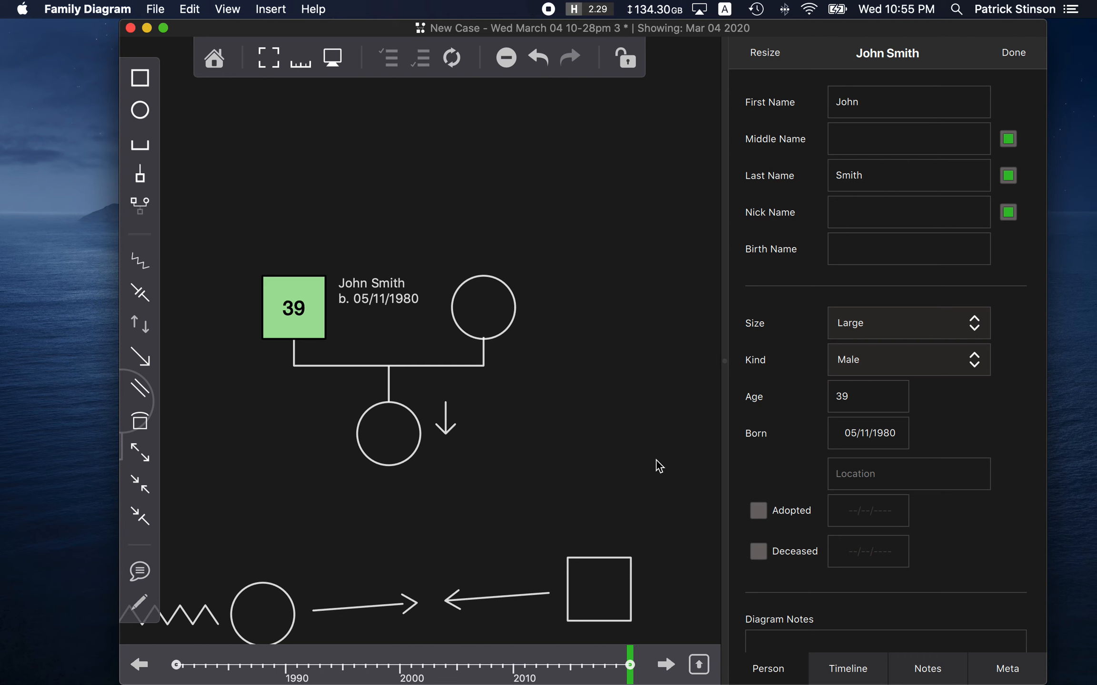
- Move the diagram's displayed date back through Mar 23 2013 and Apr 08 2001 to Oct 24 1990
{"action": "mouse_move", "coordinate": [609, 638]}
{"action": "mouse_move", "coordinate": [624, 661]}
{"action": "left_mouse_down"}
{"action": "mouse_move", "coordinate": [514, 667]}
{"action": "mouse_move", "coordinate": [598, 667]}
{"action": "mouse_move", "coordinate": [550, 666]}
{"action": "left_mouse_up"}
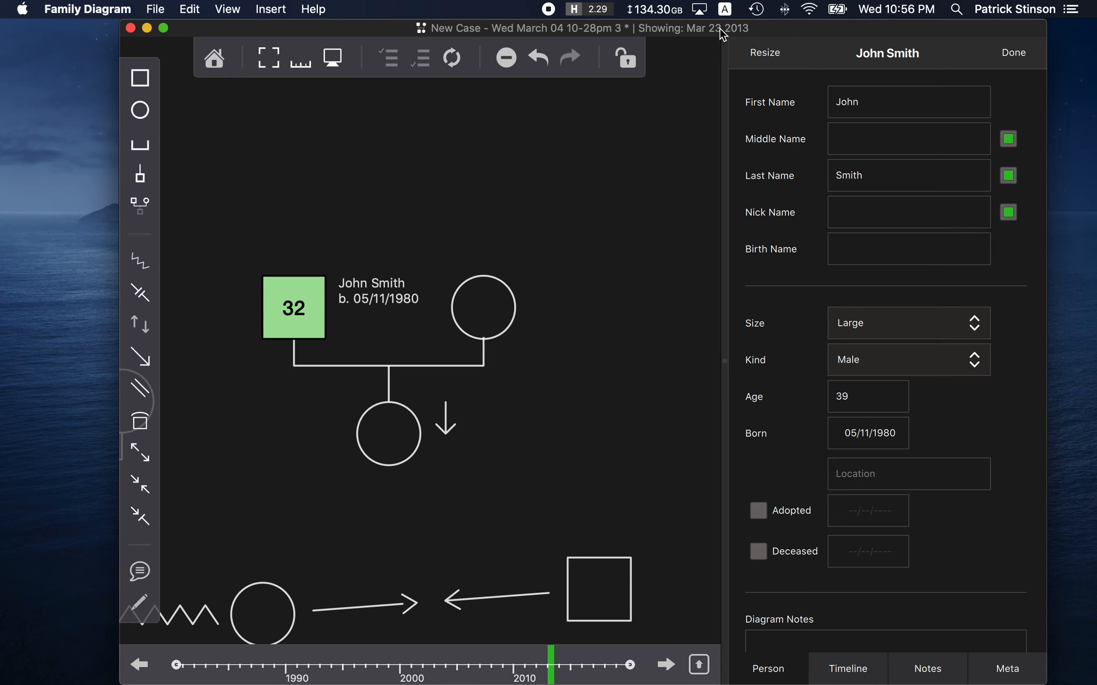
{"action": "mouse_move", "coordinate": [579, 669]}
{"action": "left_mouse_down"}
{"action": "mouse_move", "coordinate": [465, 668]}
{"action": "mouse_move", "coordinate": [539, 674]}
{"action": "mouse_move", "coordinate": [446, 678]}
{"action": "mouse_move", "coordinate": [440, 664]}
{"action": "mouse_move", "coordinate": [414, 665]}
{"action": "left_mouse_up"}
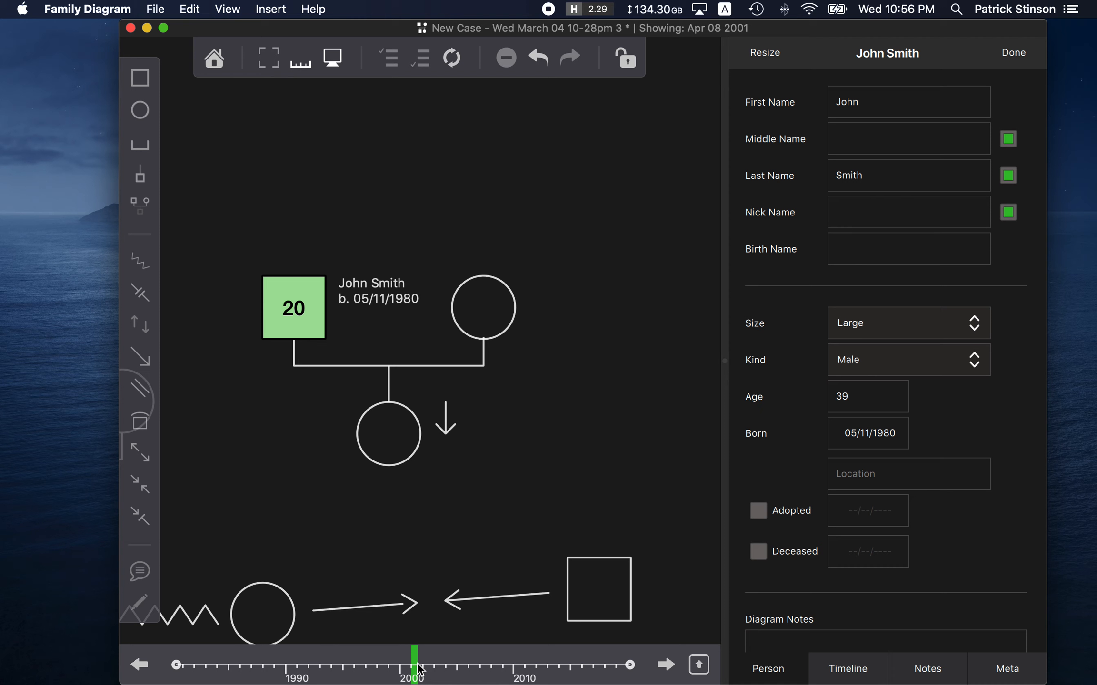
{"action": "mouse_move", "coordinate": [417, 666]}
{"action": "left_mouse_down"}
{"action": "mouse_move", "coordinate": [177, 675]}
{"action": "mouse_move", "coordinate": [295, 674]}
{"action": "left_mouse_up"}
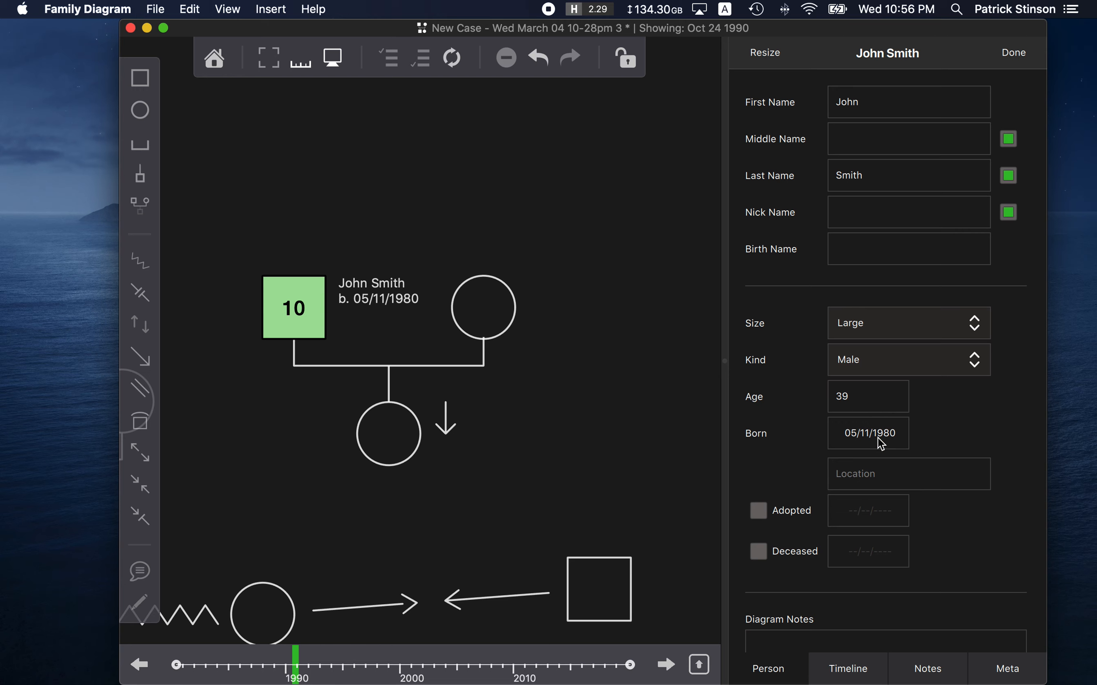
- Set the father's age to 45 and check today's date in the system clock
{"action": "left_click", "coordinate": [866, 396]}
{"action": "key", "text": "Return"}
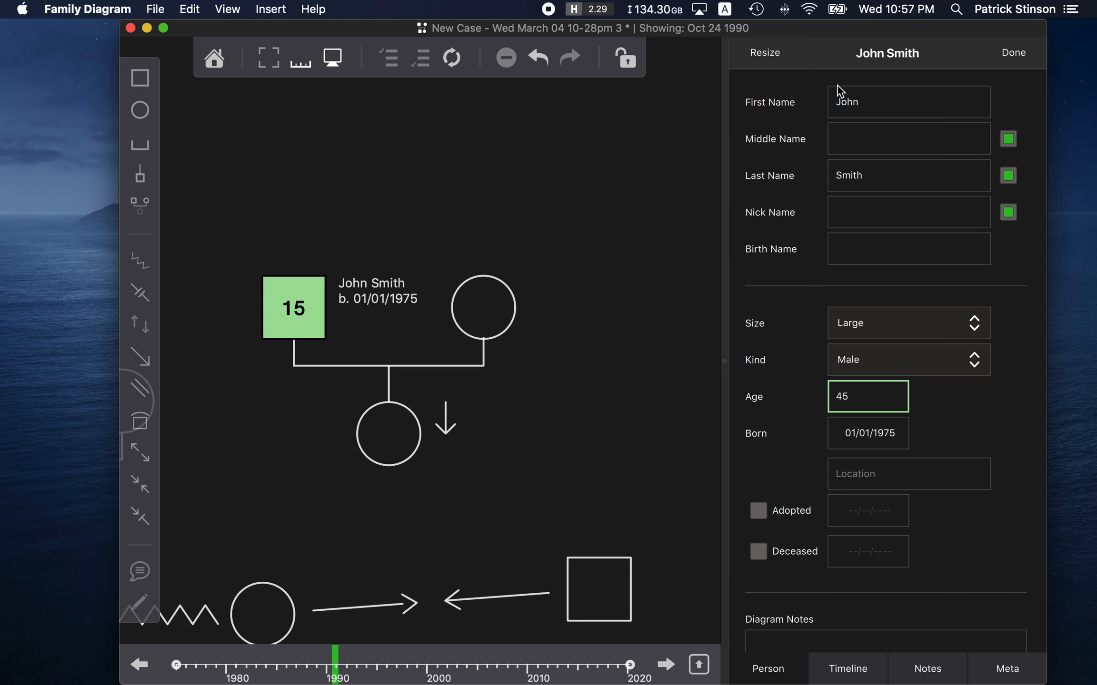
{"action": "left_click", "coordinate": [916, 6]}
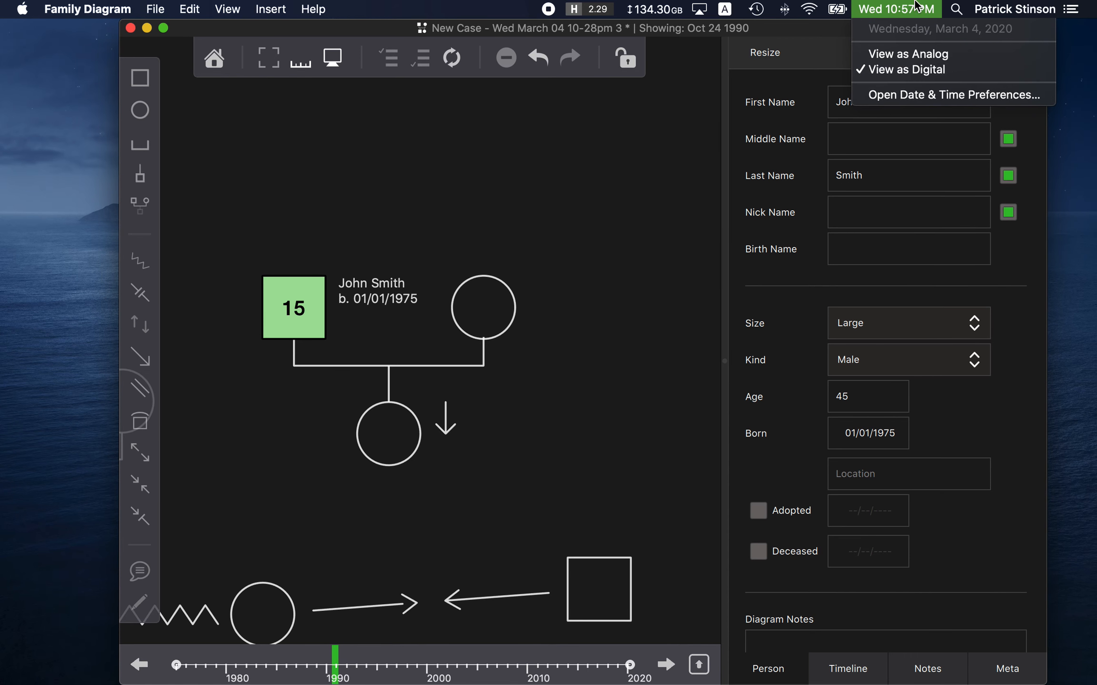
{"action": "left_click", "coordinate": [787, 448]}
{"action": "left_click", "coordinate": [678, 55]}
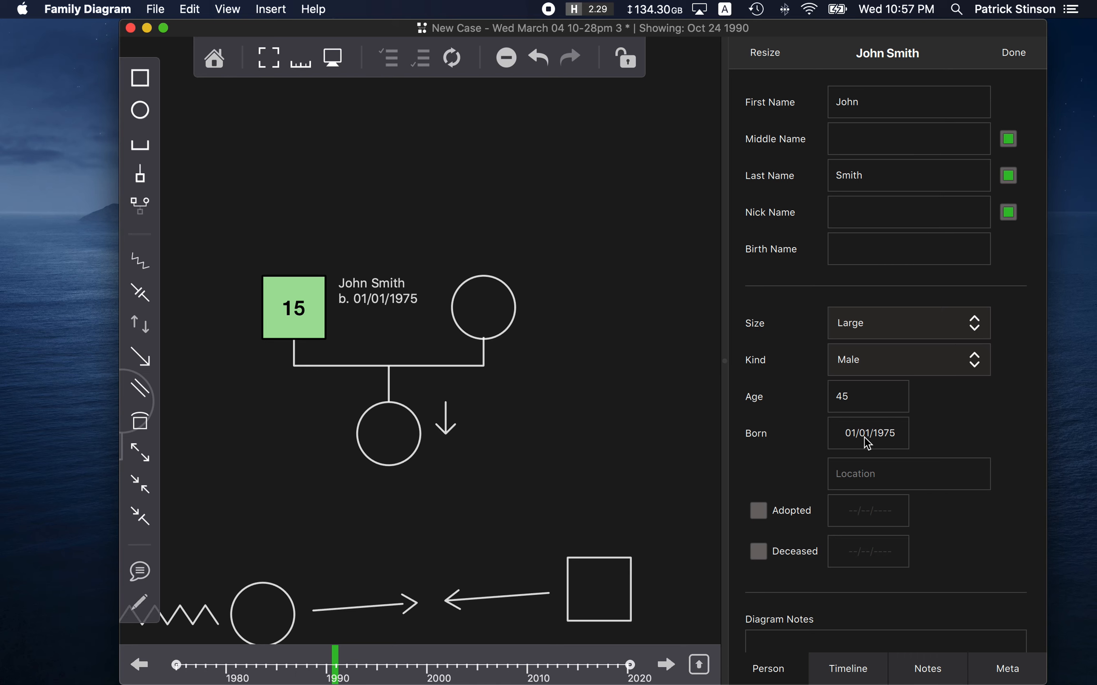
- Try the ages 46 and 40 for the father so his birth date is estimated from them
{"action": "left_click", "coordinate": [845, 399]}
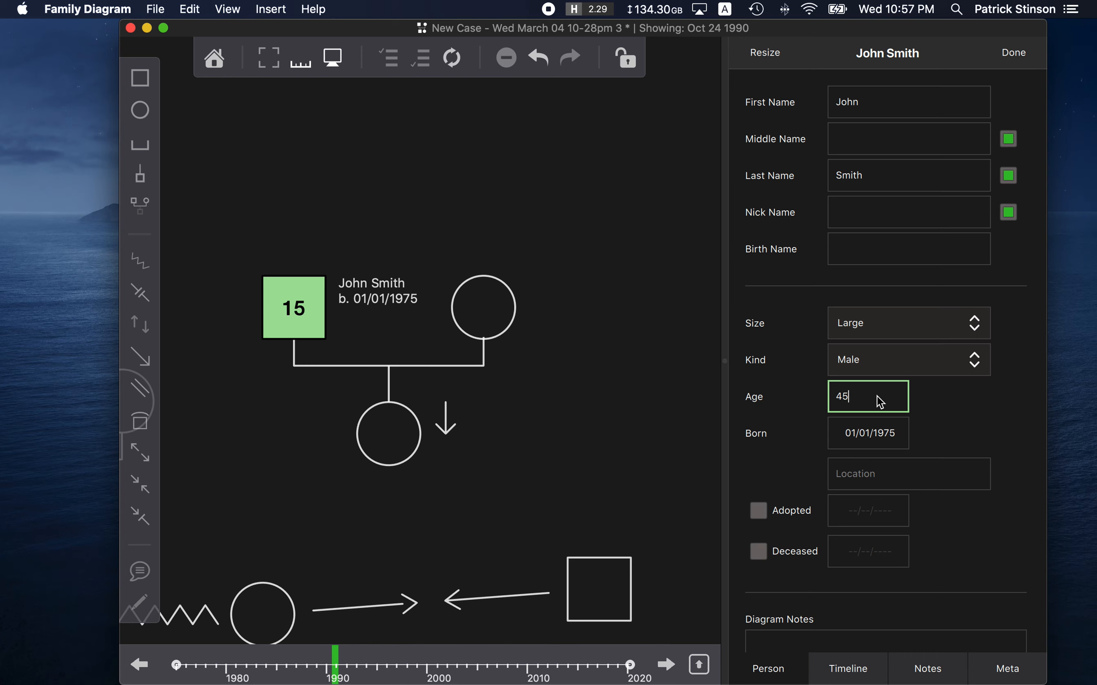
{"action": "key", "text": "BackSpace"}
{"action": "type", "text": "6"}
{"action": "key", "text": "Return"}
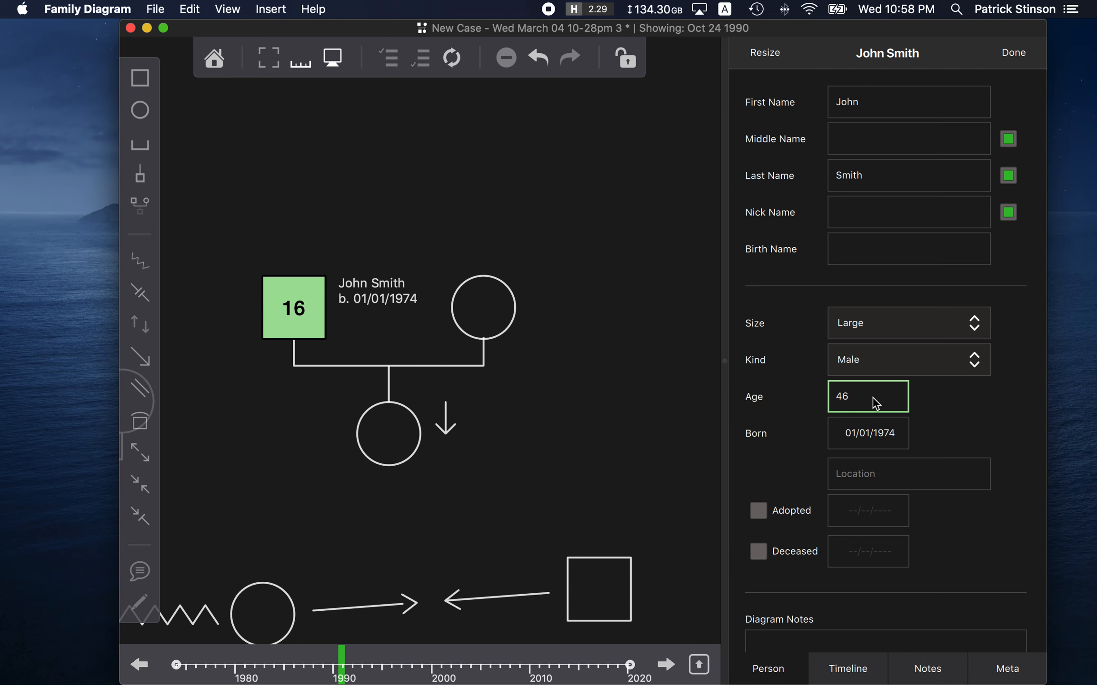
{"action": "key", "text": "Return"}
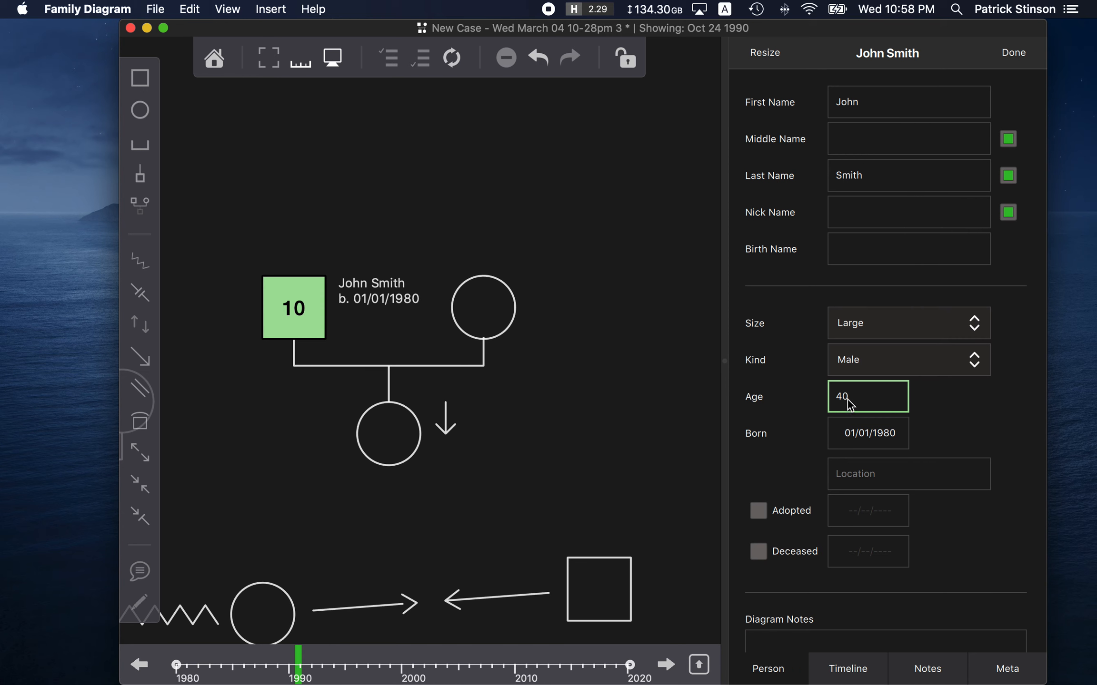
- Replace the father's estimated birth date with his exact month, day and year of birth
{"action": "left_click", "coordinate": [852, 438]}
{"action": "left_click", "coordinate": [951, 409]}
{"action": "left_click", "coordinate": [897, 434]}
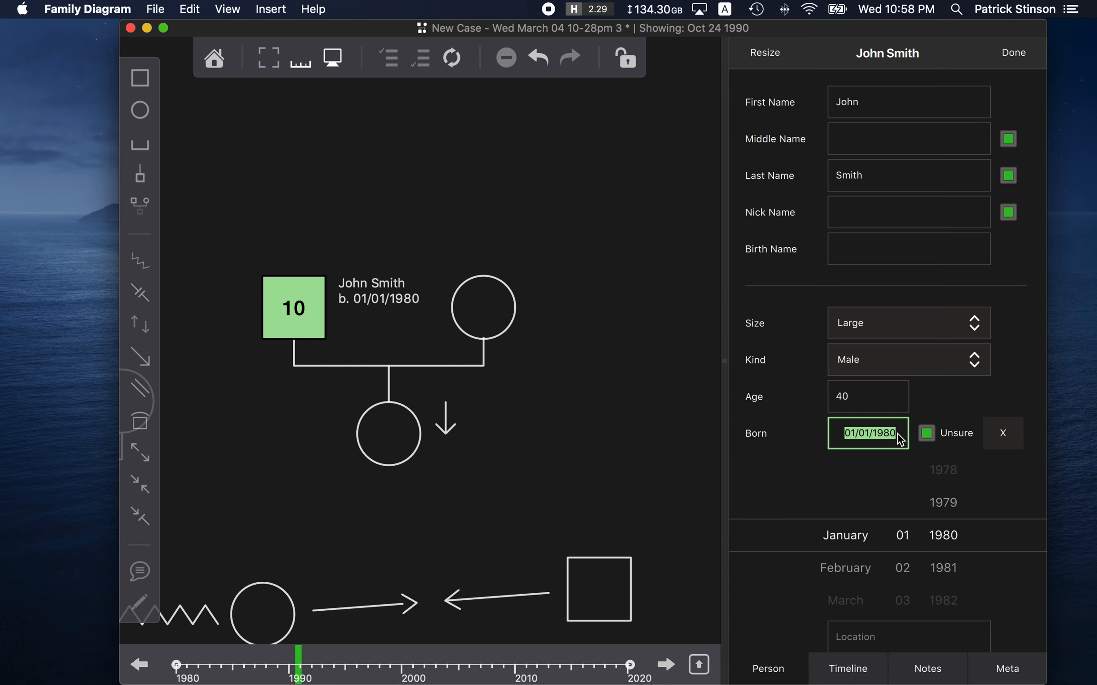
{"action": "type", "text": "5/11/"}
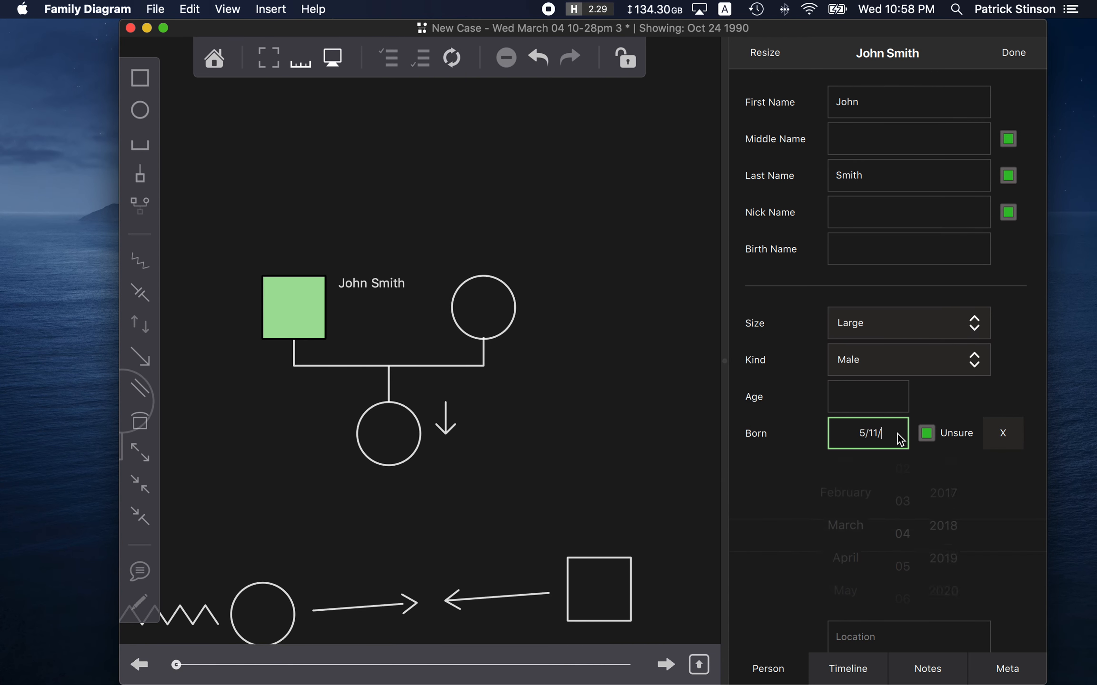
{"action": "type", "text": "1980"}
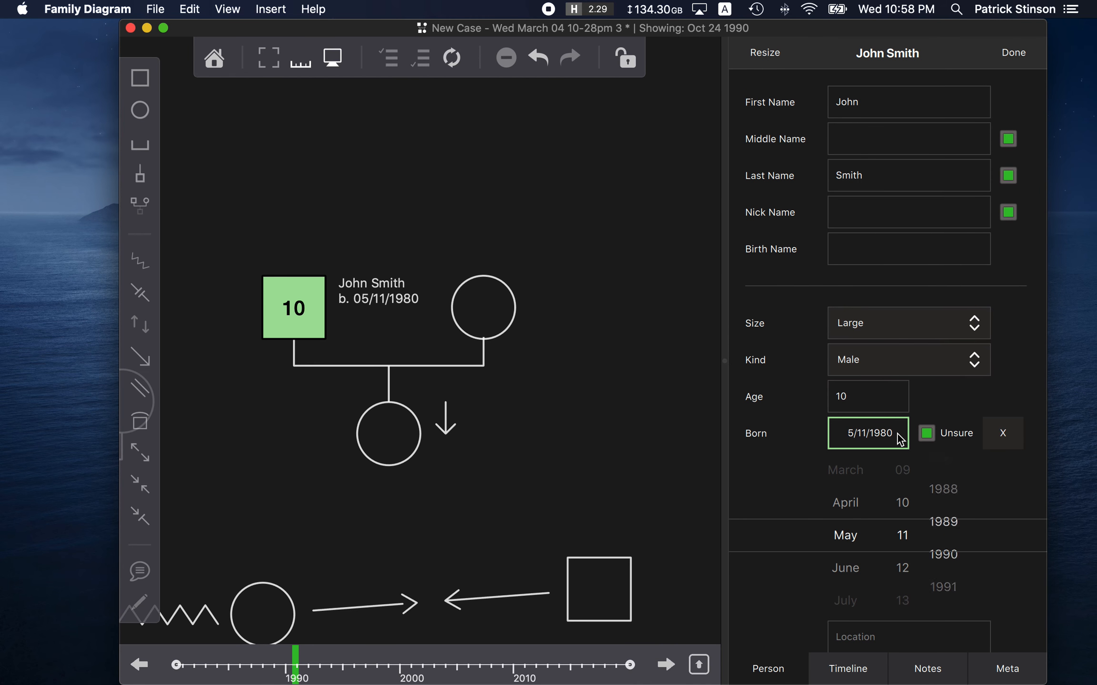
{"action": "left_click", "coordinate": [1065, 371]}
{"action": "left_click", "coordinate": [1002, 401]}
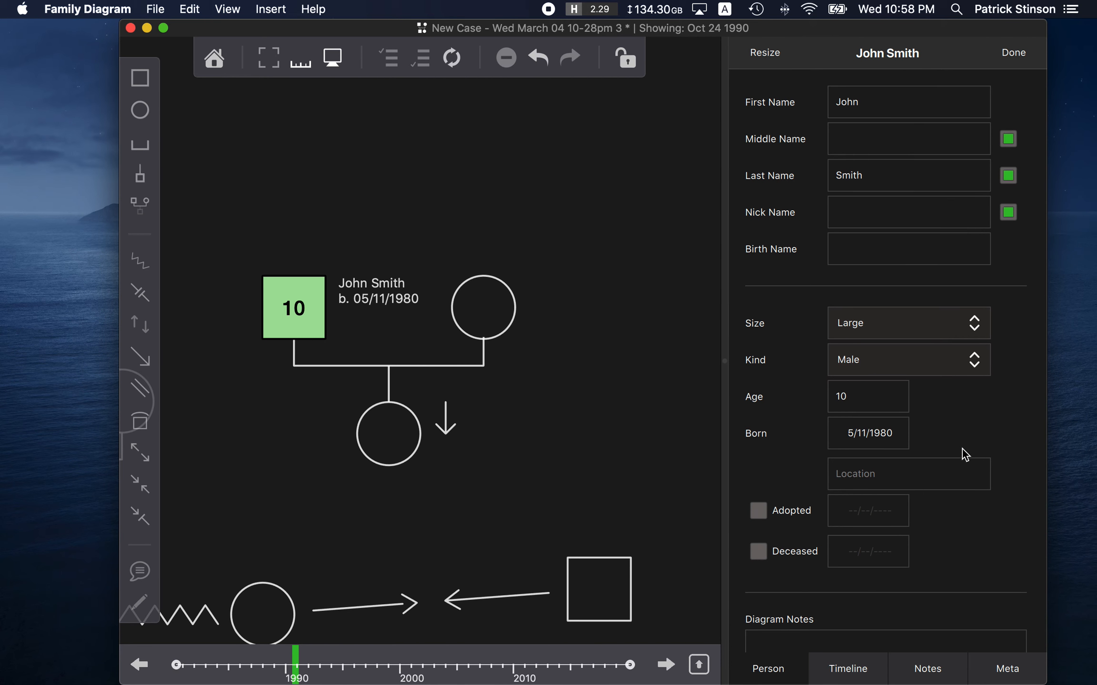
{"action": "left_click", "coordinate": [434, 342]}
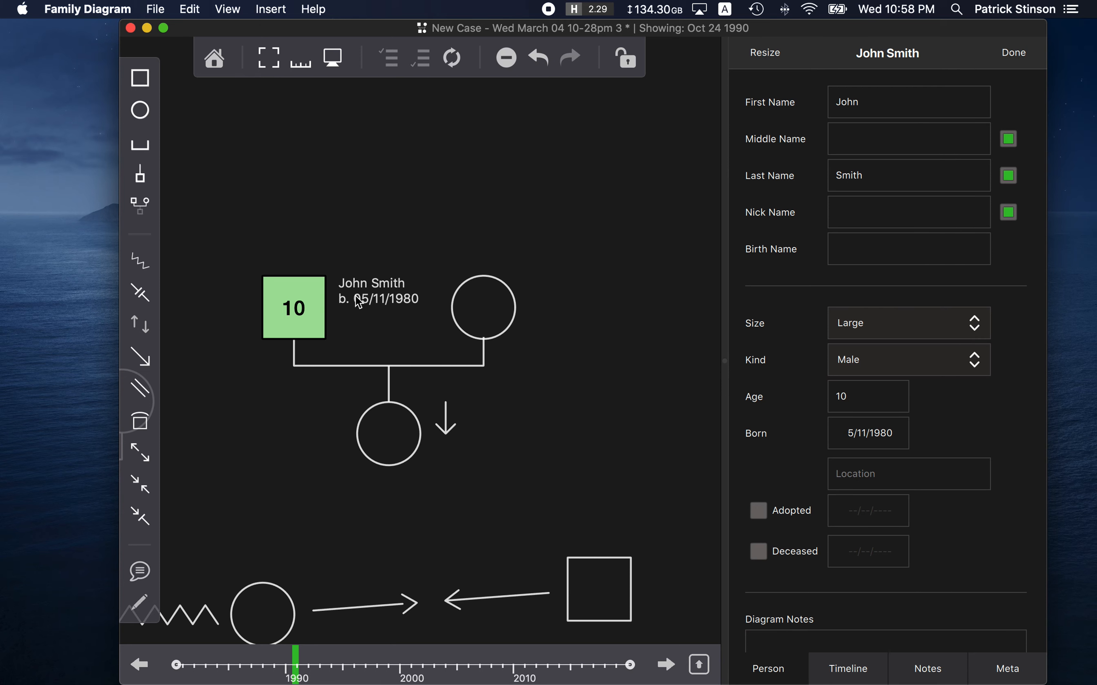
- Shift the father's birth year one year earlier in the date picker and set it back
{"action": "left_click", "coordinate": [870, 432]}
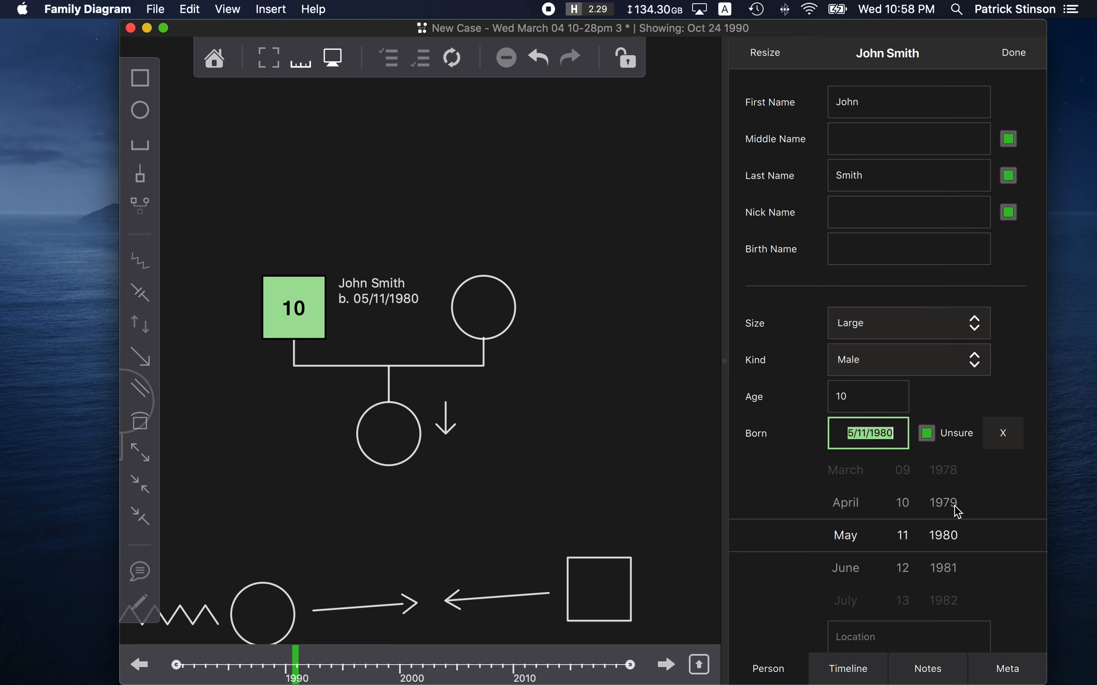
{"action": "left_click", "coordinate": [954, 507]}
{"action": "left_click", "coordinate": [499, 310]}
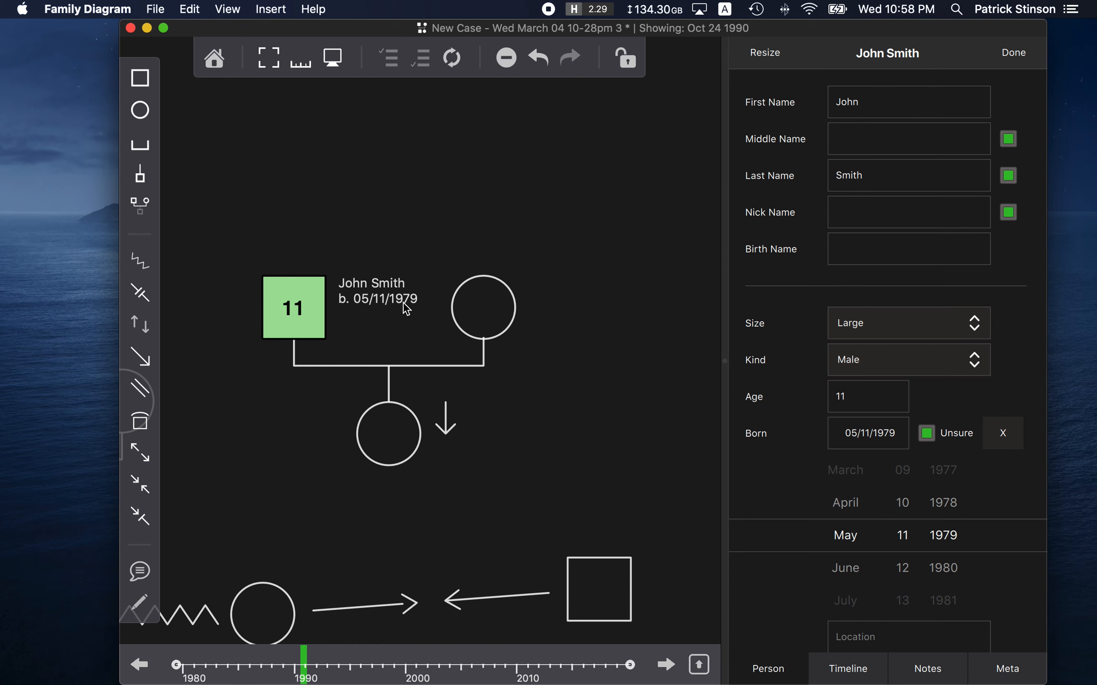
{"action": "left_click", "coordinate": [948, 569]}
{"action": "key", "text": "Return"}
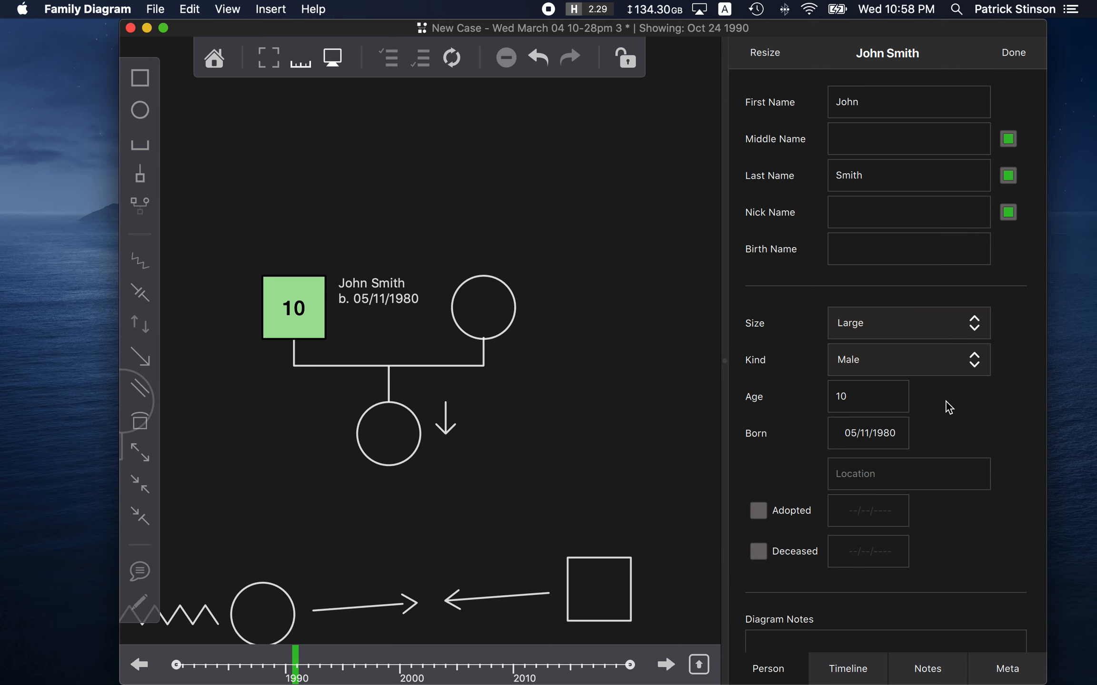
- Enter Anchorage, AK as the father's birth location
{"action": "double_click", "coordinate": [895, 394]}
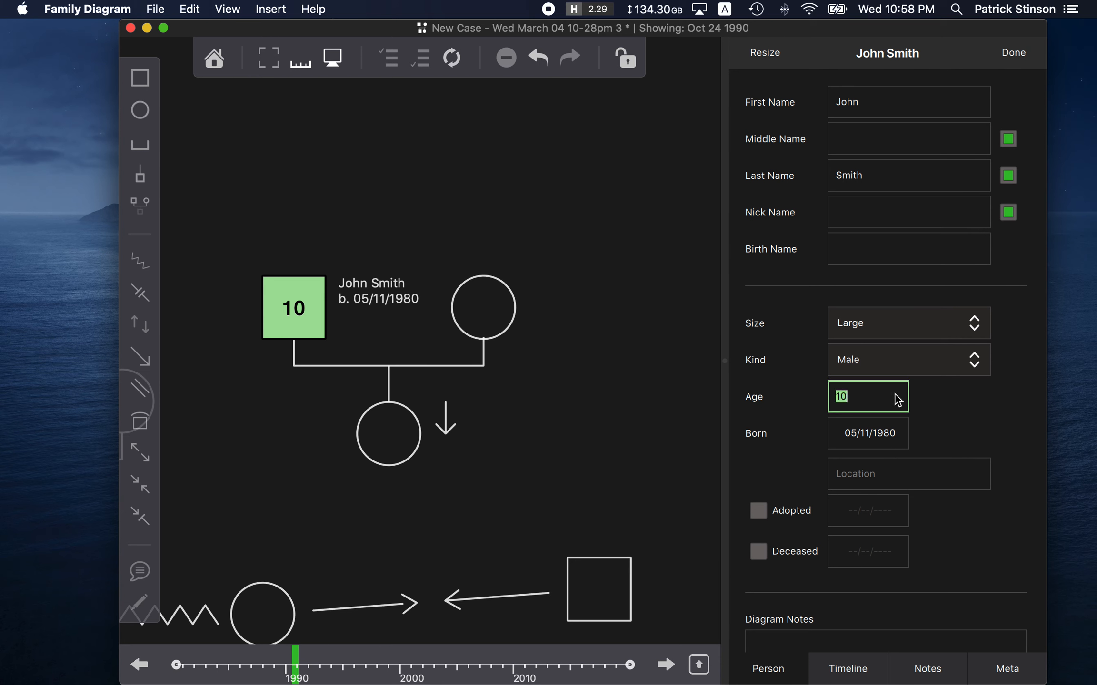
{"action": "left_click", "coordinate": [440, 529]}
{"action": "left_click", "coordinate": [967, 424]}
{"action": "left_click", "coordinate": [902, 465]}
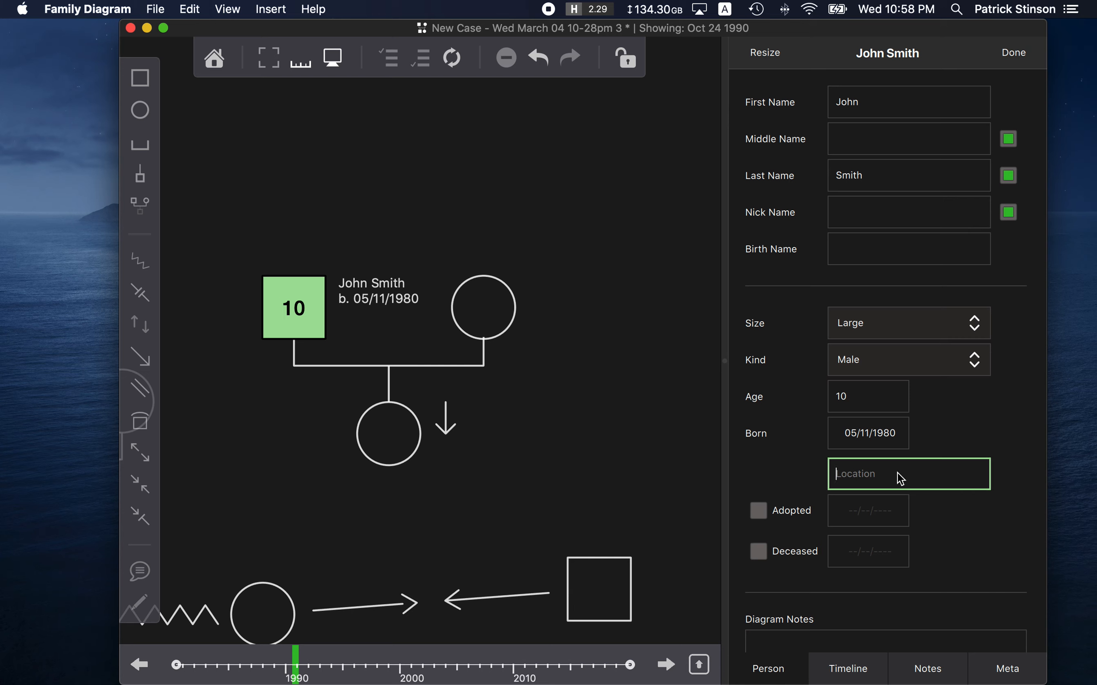
{"action": "type", "text": "Anchorage, AK"}
{"action": "left_click", "coordinate": [927, 434]}
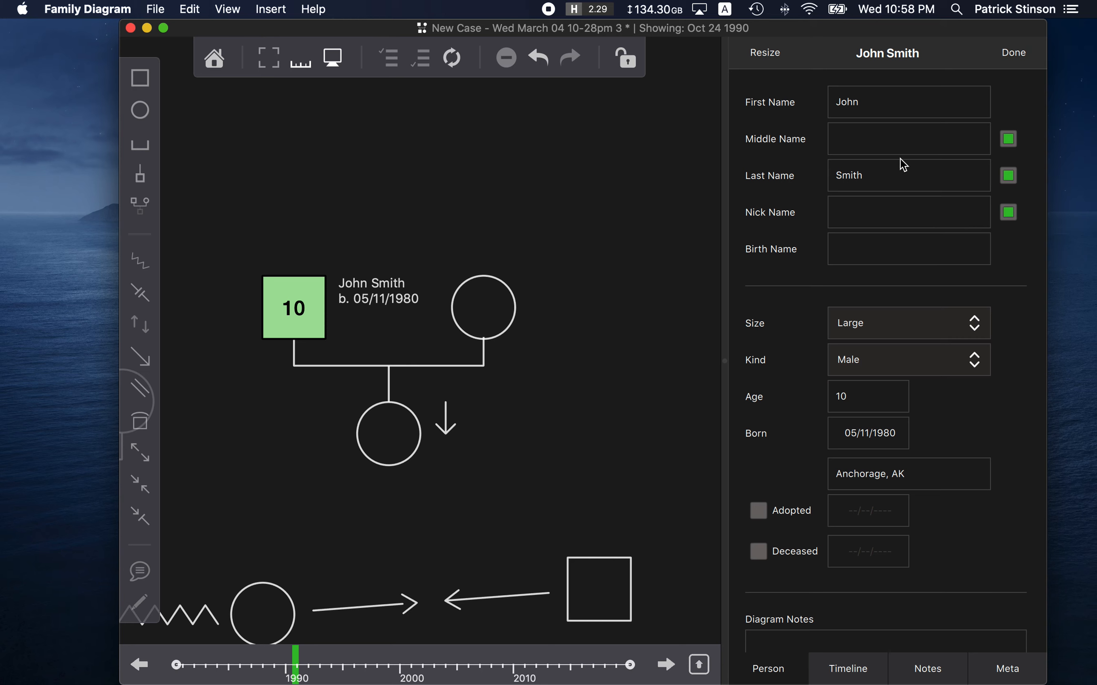
- Enter Alcohol and Diabetes on separate lines in the father's diagram notes
{"action": "scroll", "coordinate": [974, 382], "scroll_direction": "down", "scroll_amount": 5}
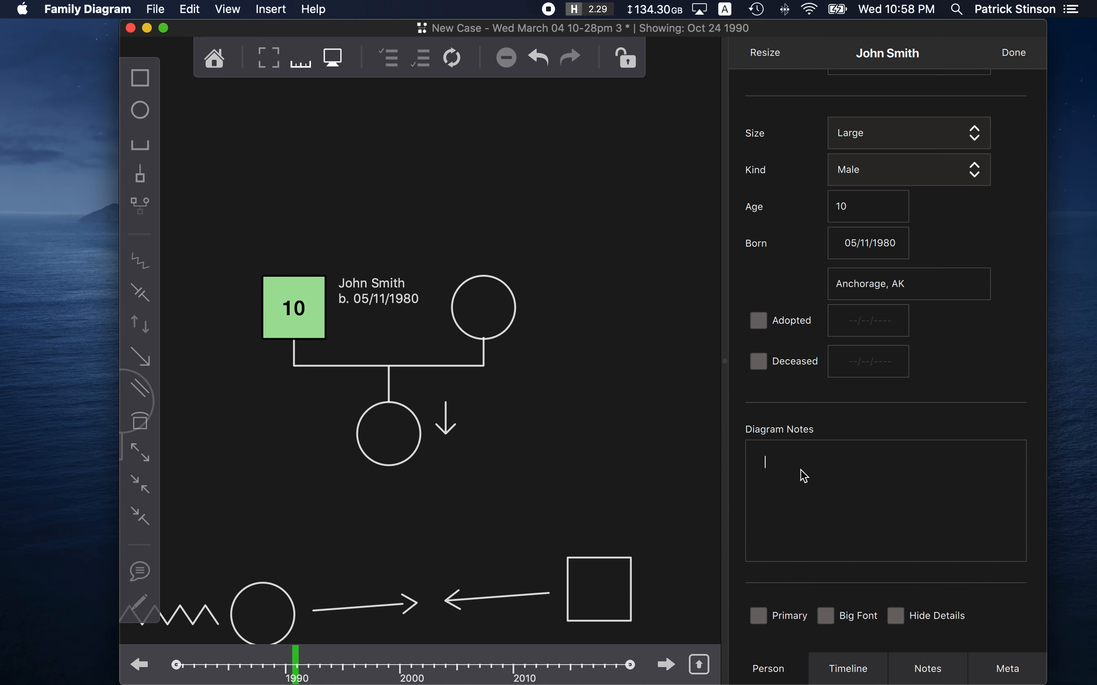
{"action": "left_click", "coordinate": [781, 468]}
{"action": "type", "text": "Alcohol"}
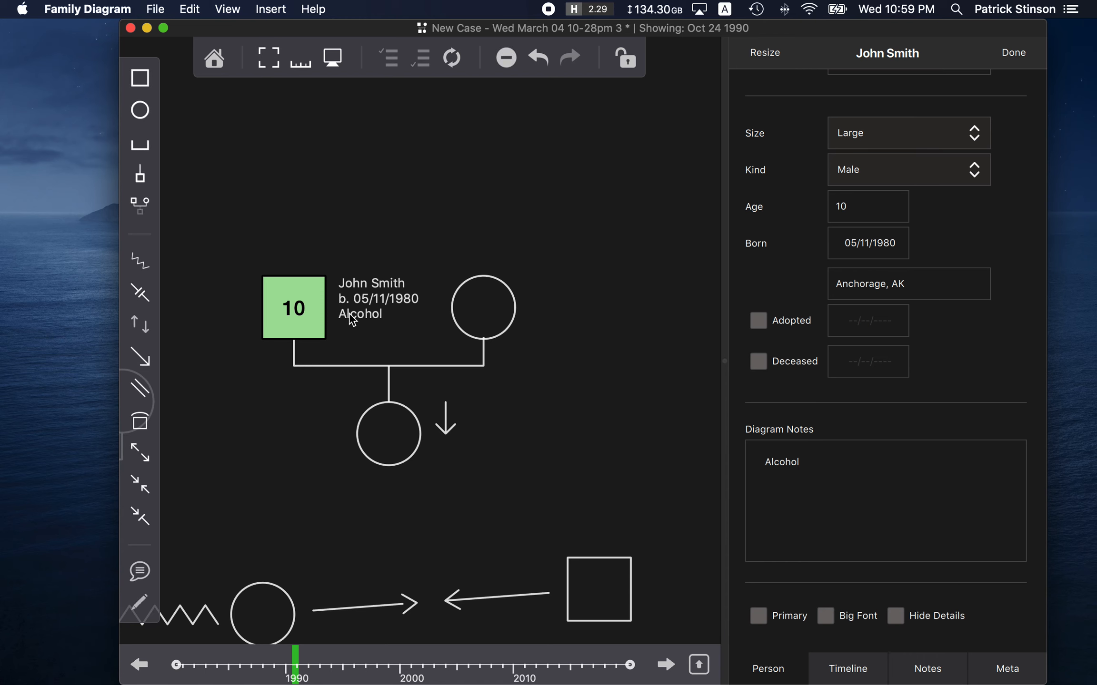
{"action": "double_click", "coordinate": [815, 473]}
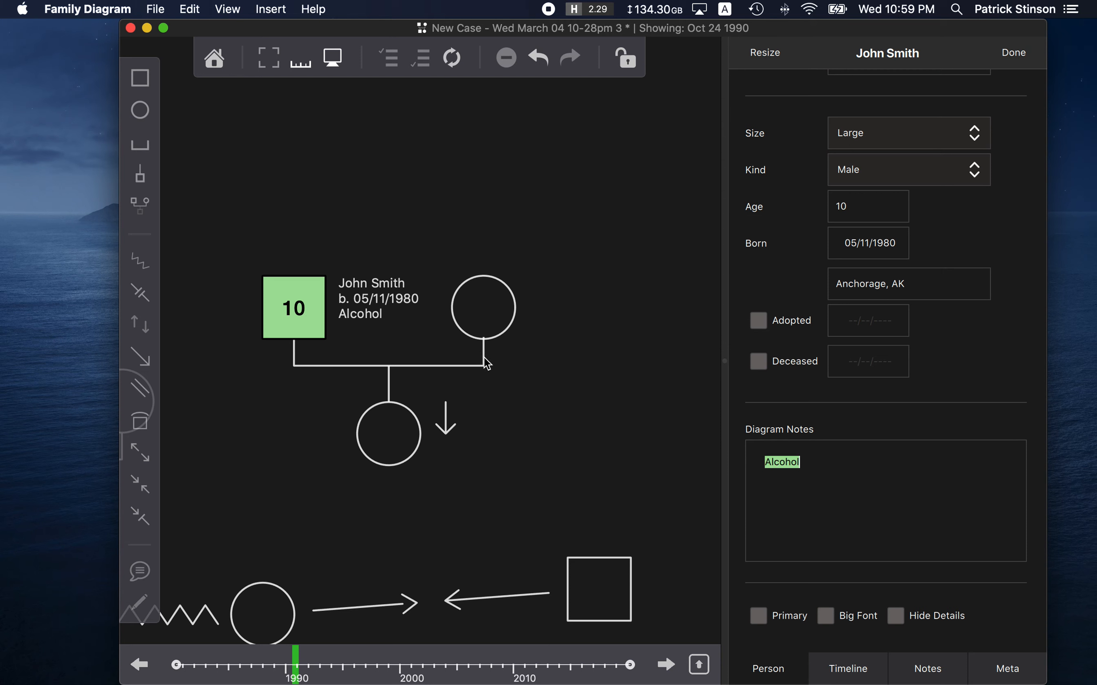
{"action": "left_click", "coordinate": [890, 468]}
{"action": "key", "text": "Return"}
{"action": "type", "text": "Diabetes"}
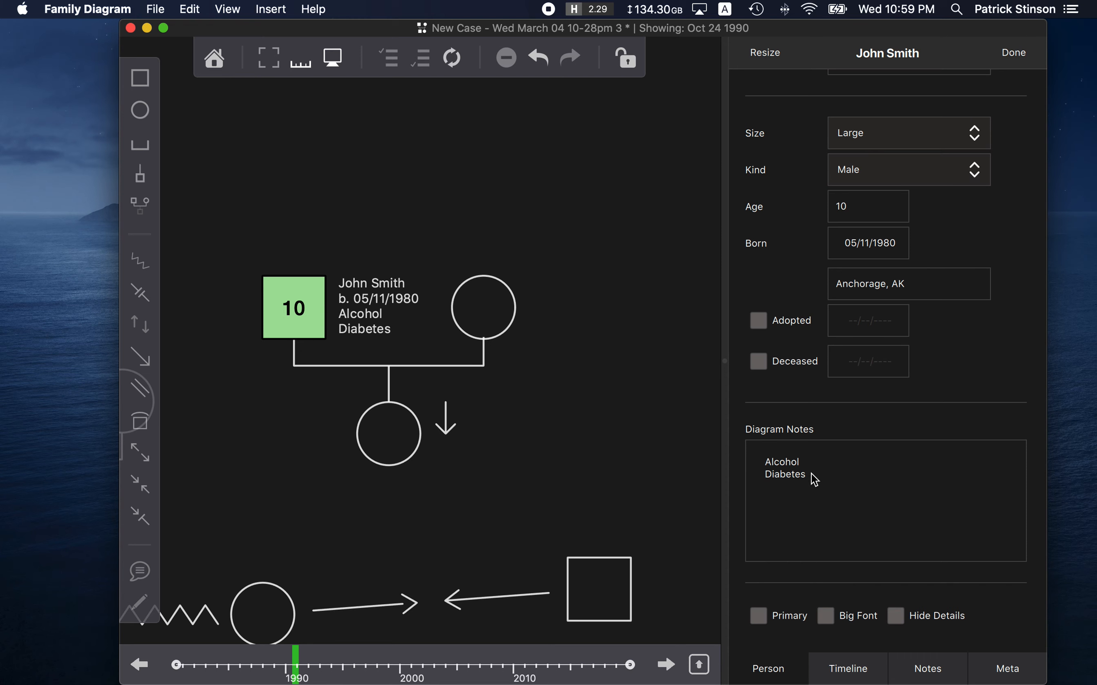
{"action": "left_click", "coordinate": [367, 318]}
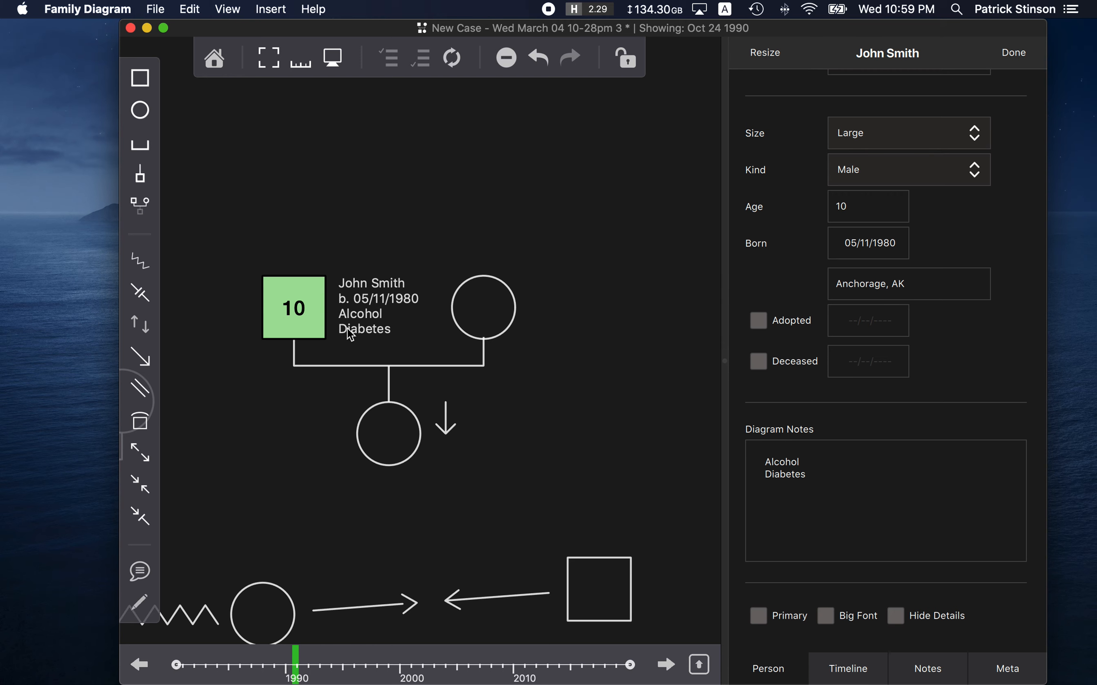
- Try a blank line between the two entries in the father's diagram notes and remove it
{"action": "left_click", "coordinate": [825, 461]}
{"action": "key", "text": "Return"}
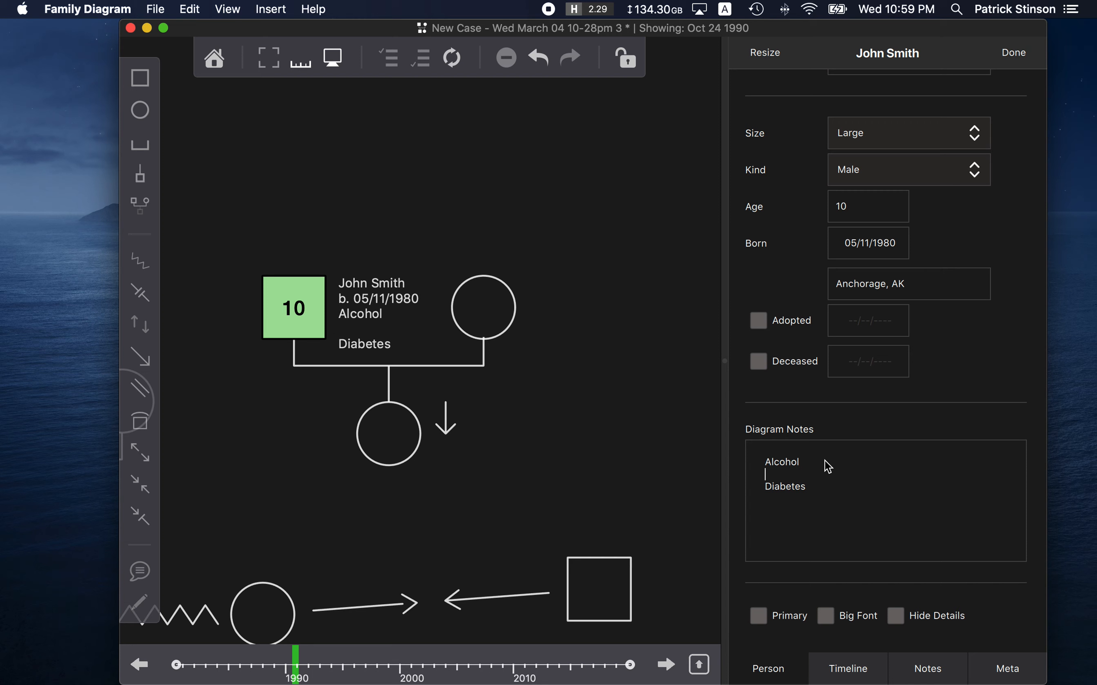
{"action": "key", "text": "BackSpace"}
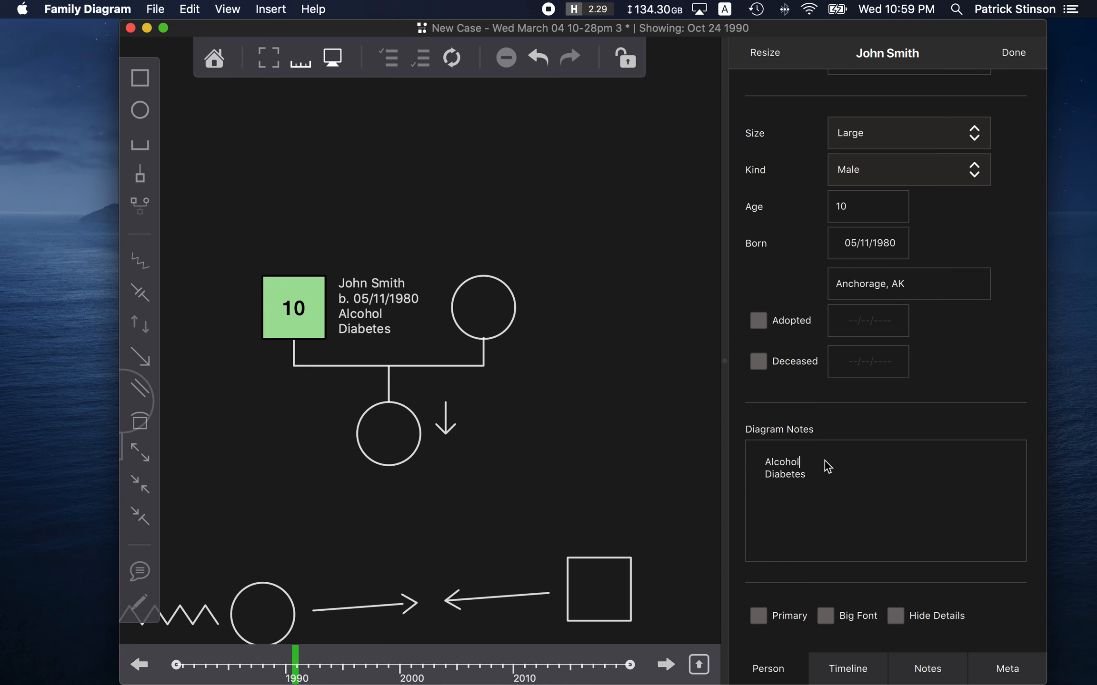
{"action": "left_click", "coordinate": [405, 308]}
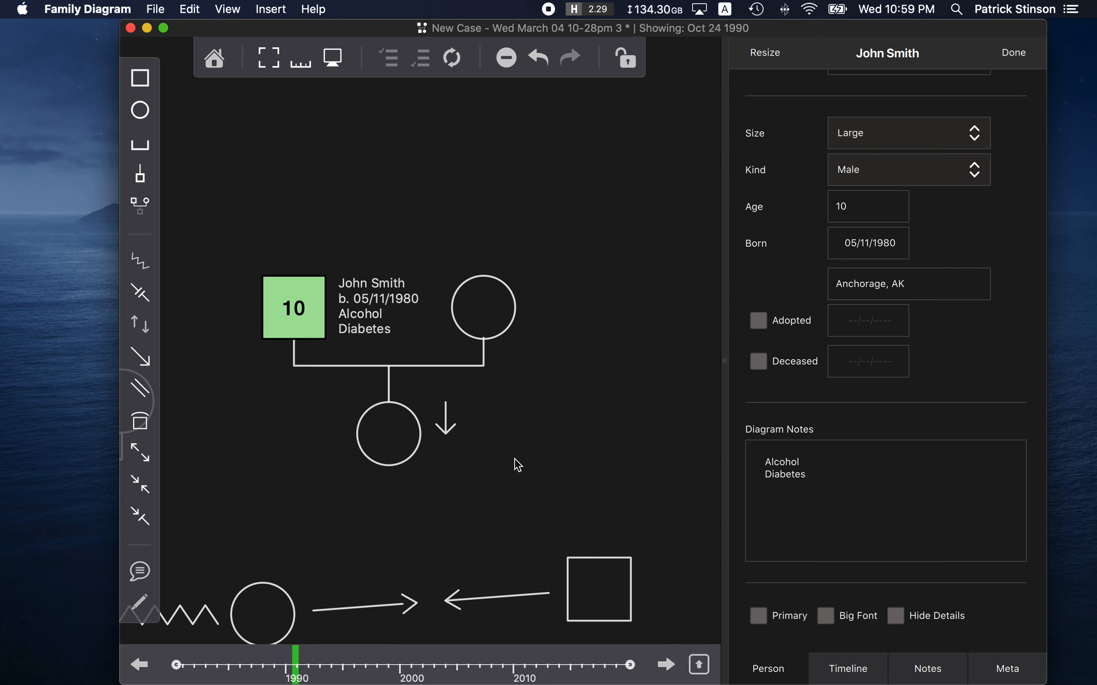
{"action": "left_click", "coordinate": [821, 478]}
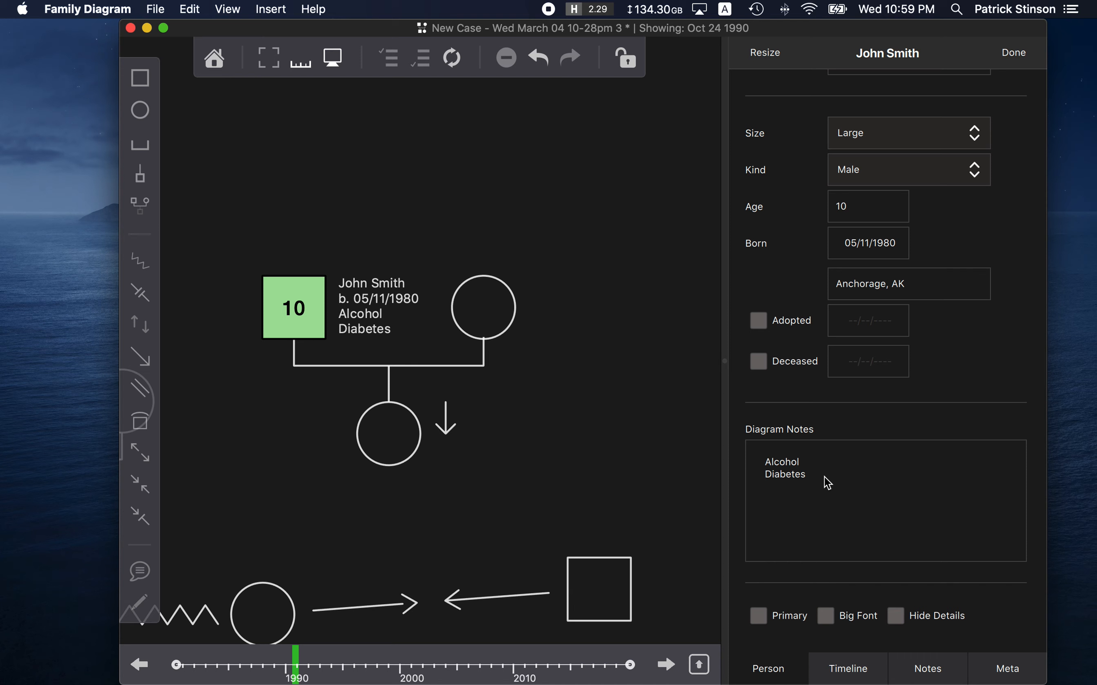
- Add a third line reading "Difficult", in double quotation marks, to the father's diagram notes
{"action": "left_click", "coordinate": [511, 362]}
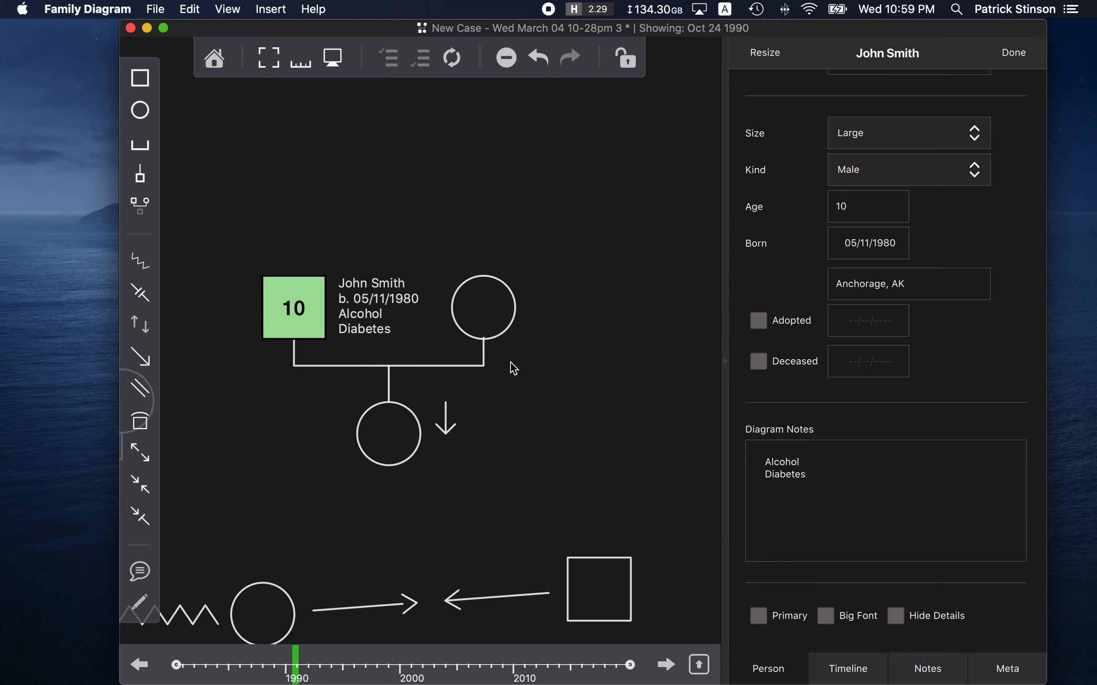
{"action": "left_click", "coordinate": [859, 491]}
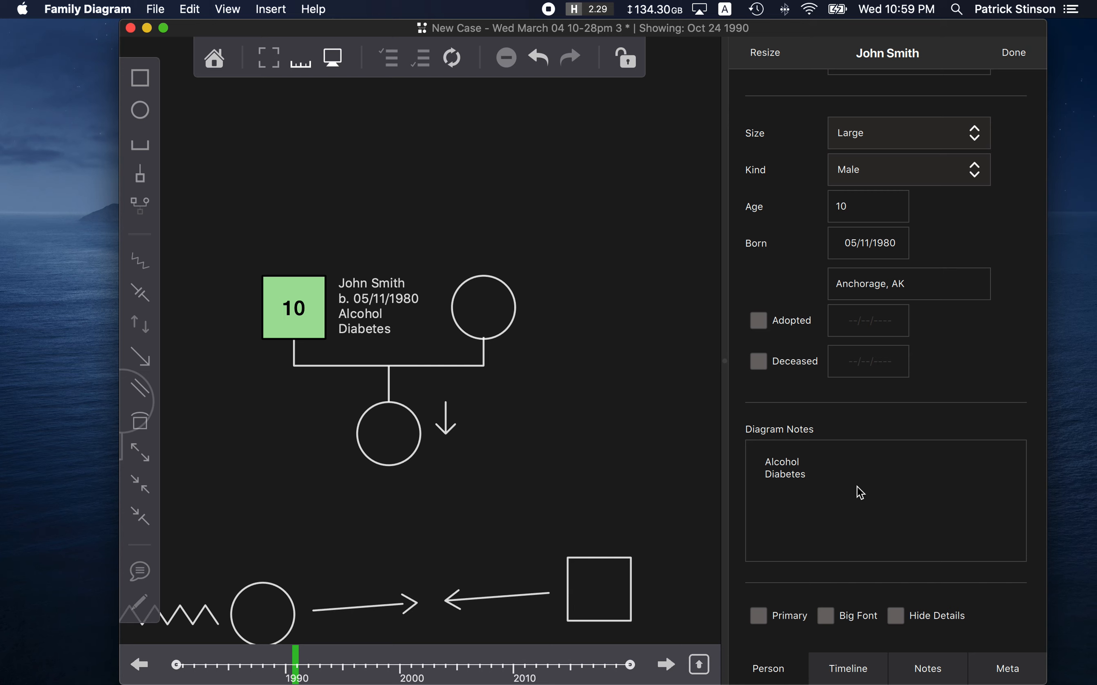
{"action": "left_click", "coordinate": [814, 477]}
{"action": "type", "text": "'"}
{"action": "type", "text": "Prob"}
{"action": "key", "text": "BackSpace"}
{"action": "key", "text": "BackSpace"}
{"action": "key", "text": "BackSpace"}
{"action": "key", "text": "BackSpace"}
{"action": "type", "text": "Difficult"}
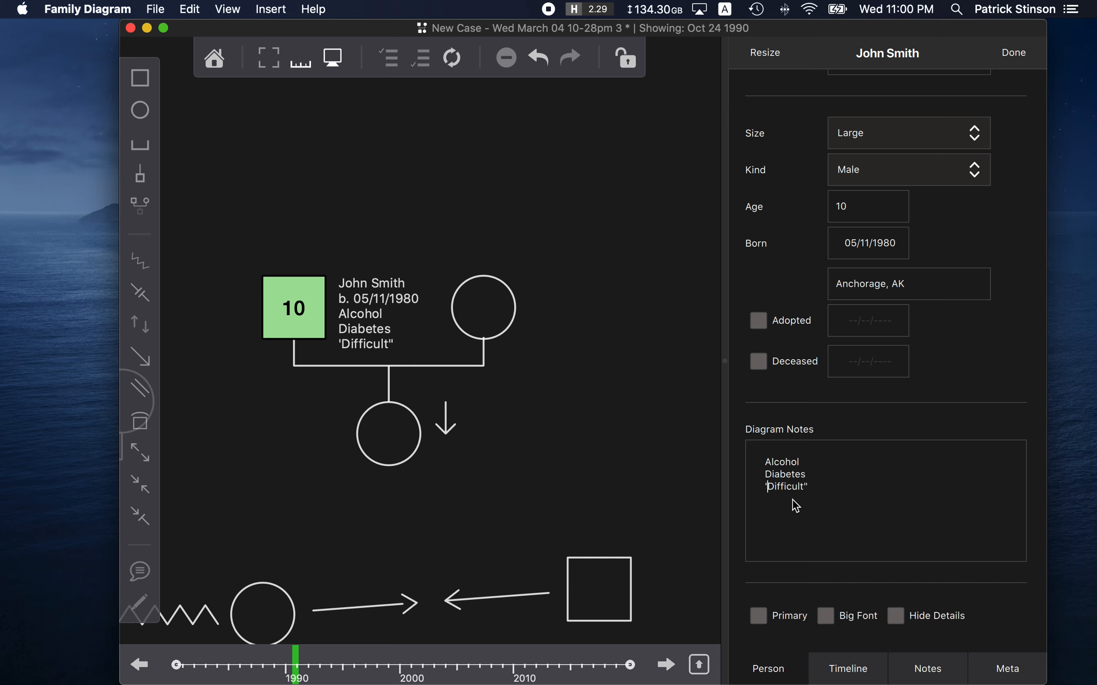
{"action": "key", "text": "BackSpace"}
{"action": "type", "text": "\""}
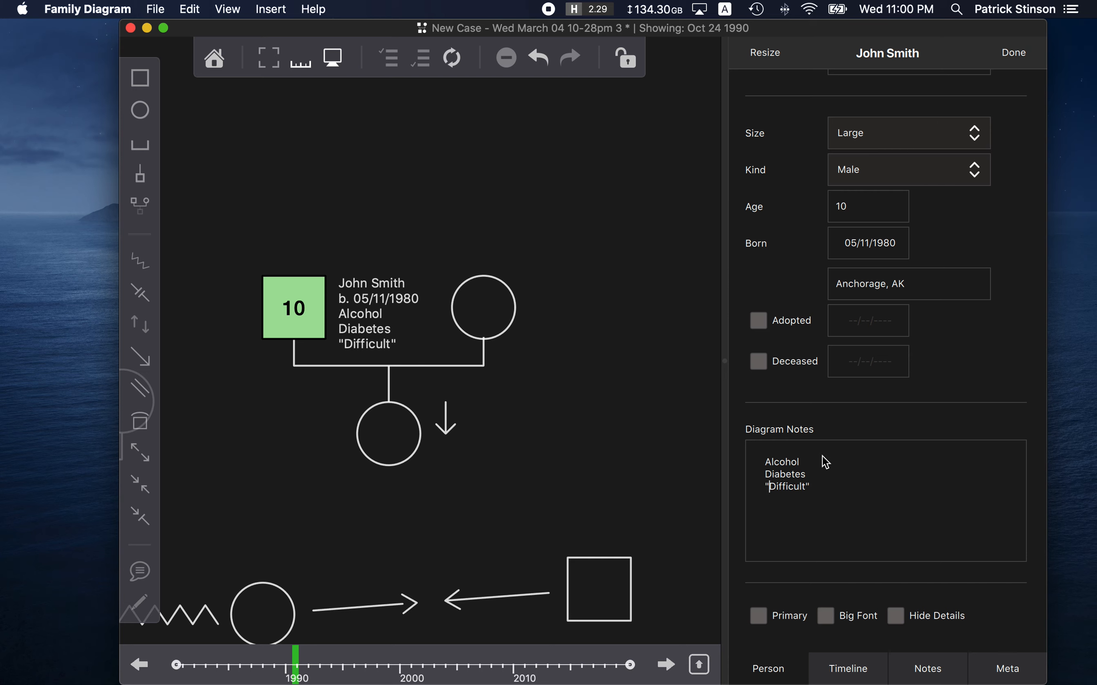
- Insert a family member's first name and a colon before the quoted word in the father's diagram notes
{"action": "left_click_drag", "start_coordinate": [833, 445], "coordinate": [830, 491]}
{"action": "left_click", "coordinate": [828, 491]}
{"action": "left_click", "coordinate": [830, 483]}
{"action": "type", "text": "Joanna:"}
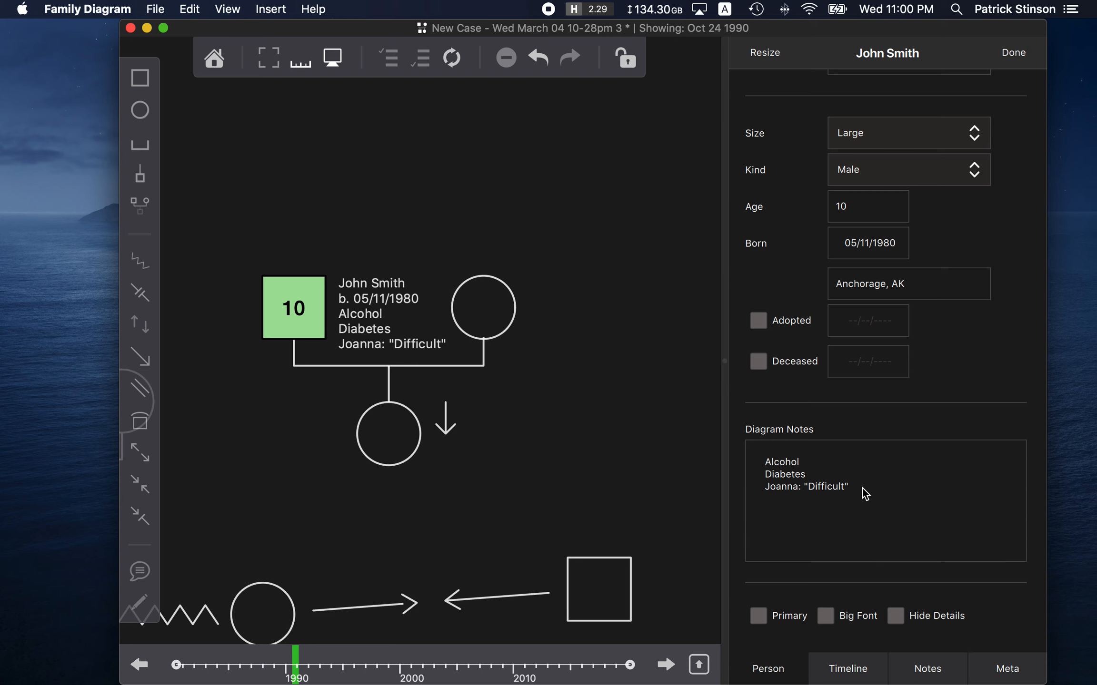
- Reduce the father's diagram notes to the single entry Alcohol
{"action": "left_click_drag", "start_coordinate": [765, 458], "coordinate": [865, 507]}
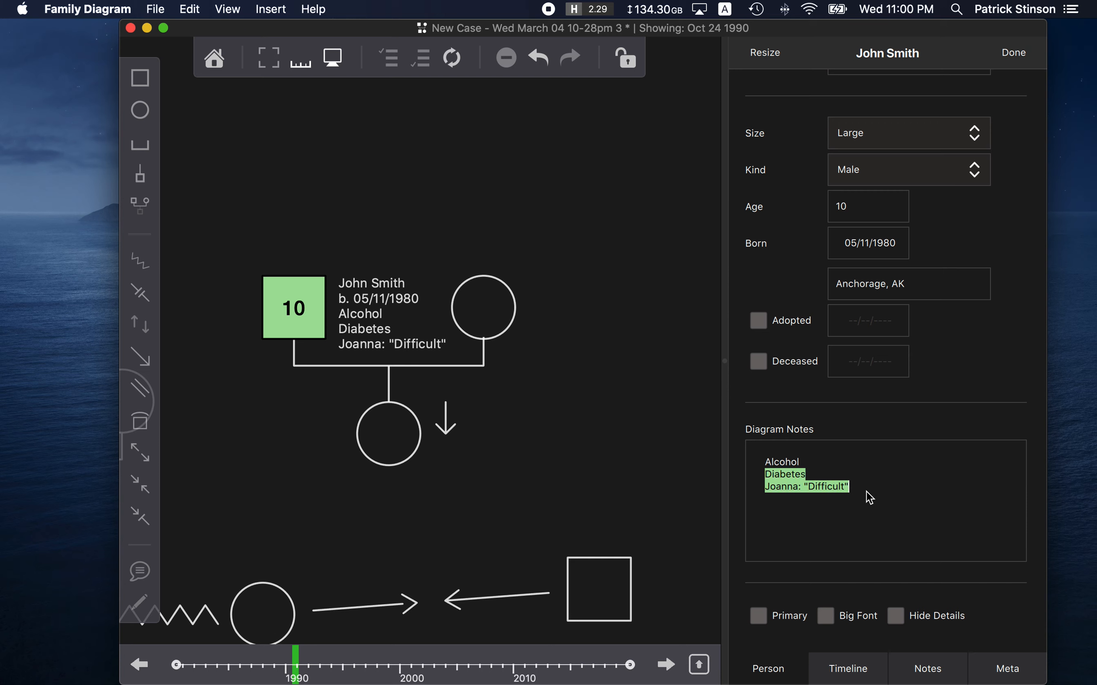
{"action": "key", "text": "BackSpace"}
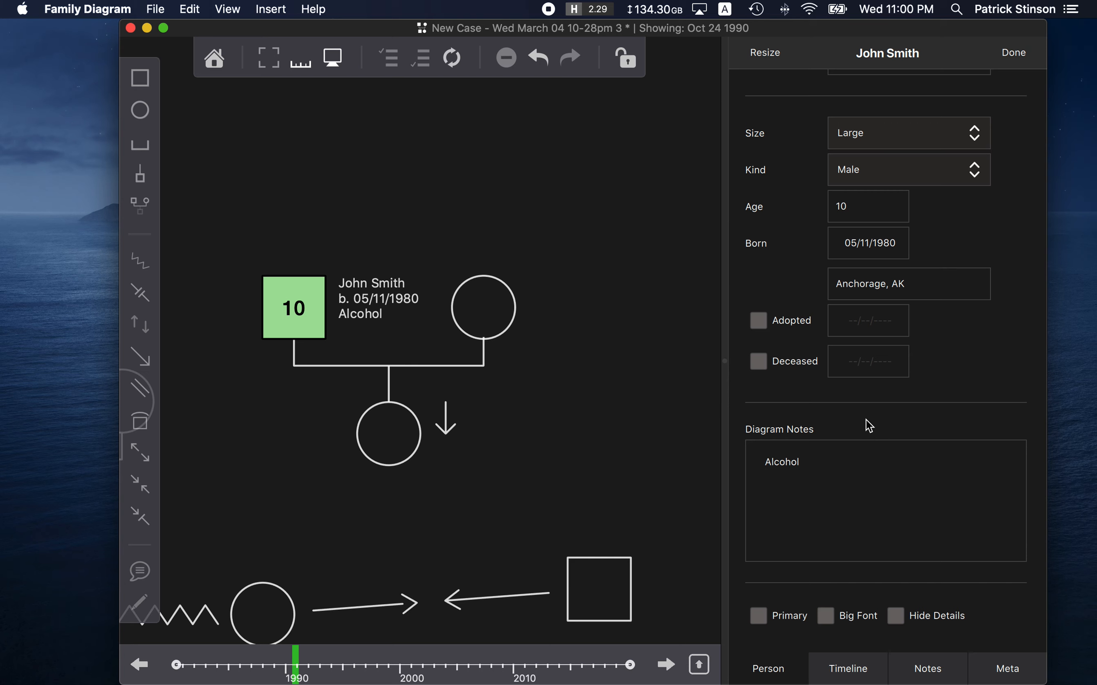
{"action": "key", "text": "super+a"}
{"action": "key", "text": "BackSpace"}
{"action": "type", "text": "Alcohol"}
- Mark the father as Primary, close his properties to view the symbol, and reopen them
{"action": "left_click", "coordinate": [760, 619]}
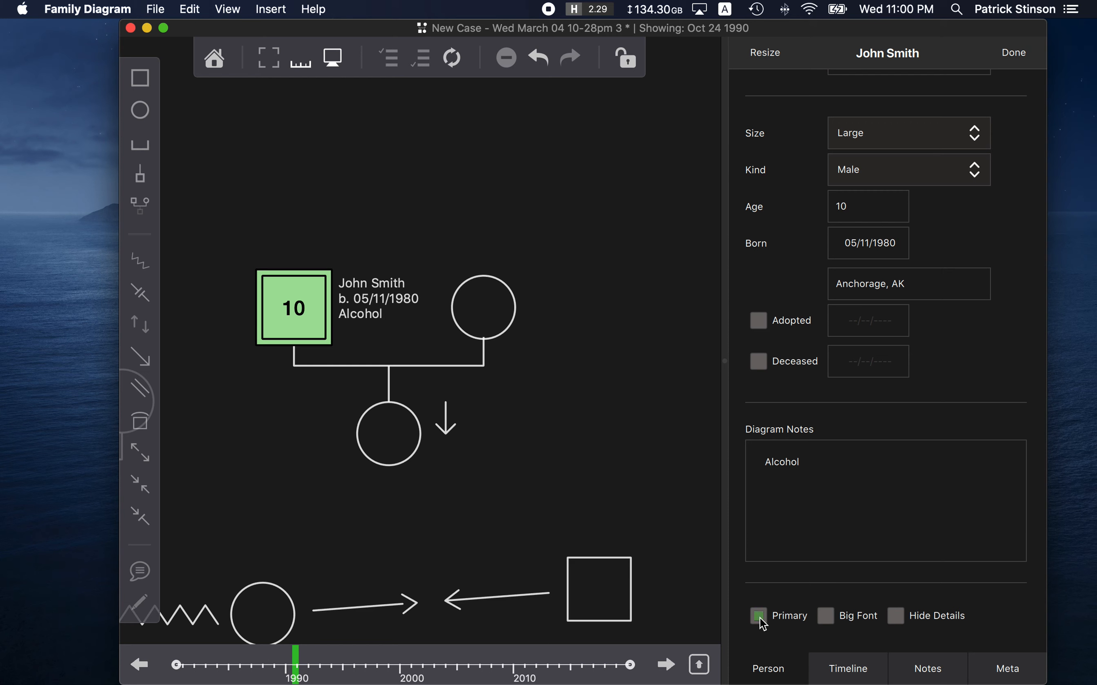
{"action": "left_click", "coordinate": [314, 272]}
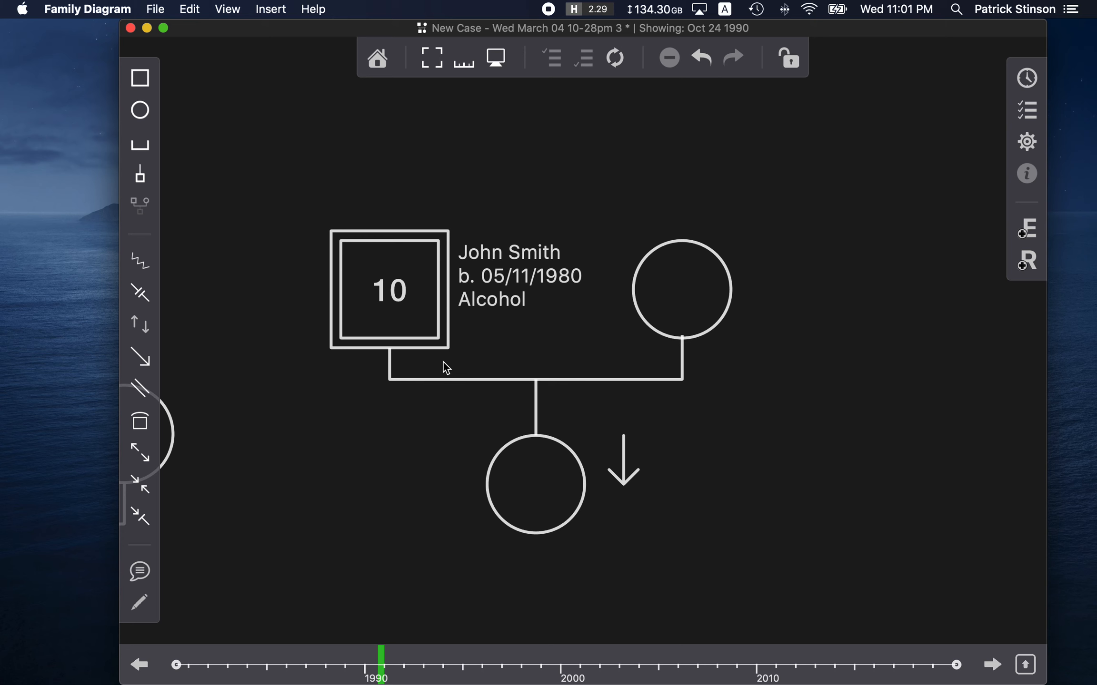
{"action": "double_click", "coordinate": [439, 336]}
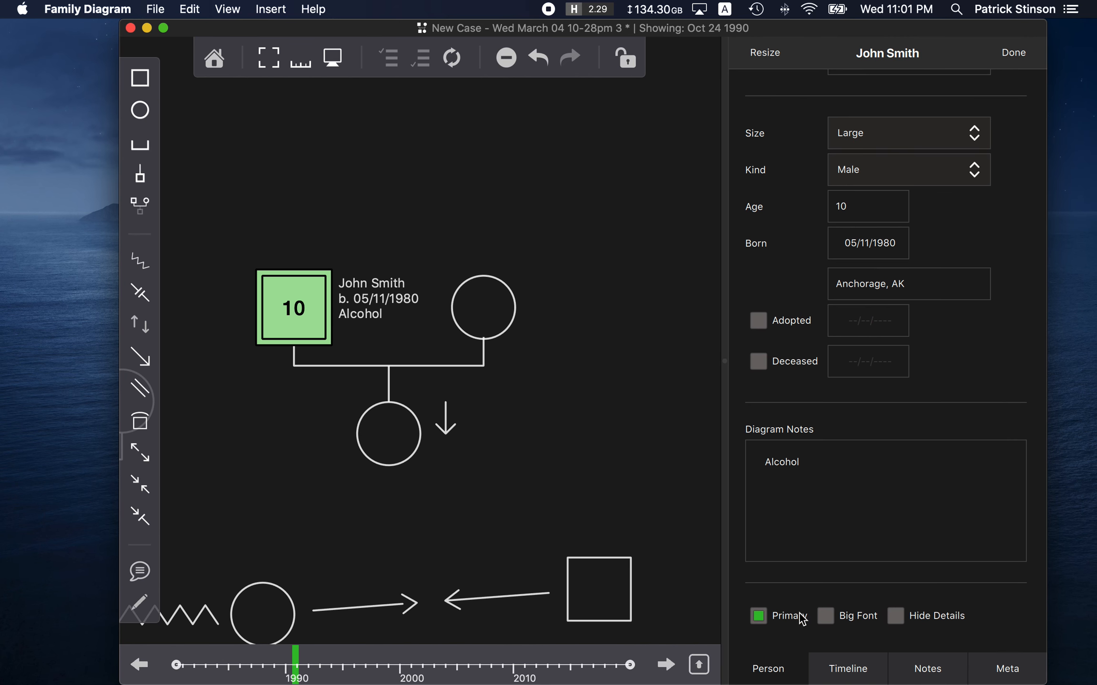
- Try the father's Big Font and Hide Details options one at a time, turning them and Primary back off
{"action": "left_click", "coordinate": [826, 616]}
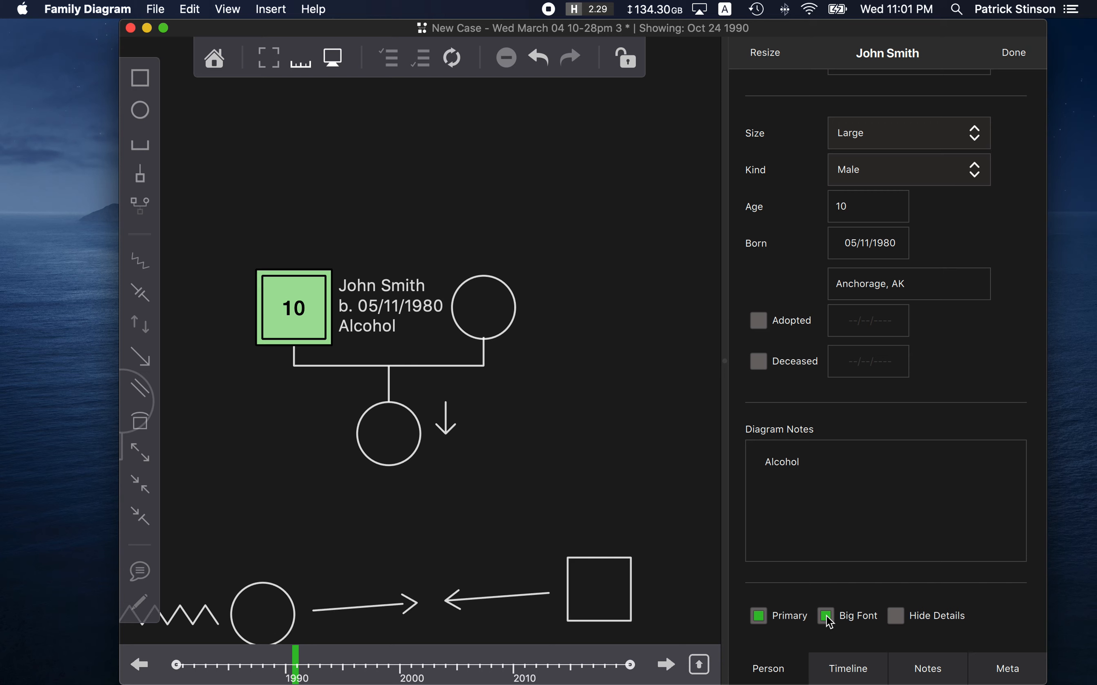
{"action": "left_click", "coordinate": [830, 616]}
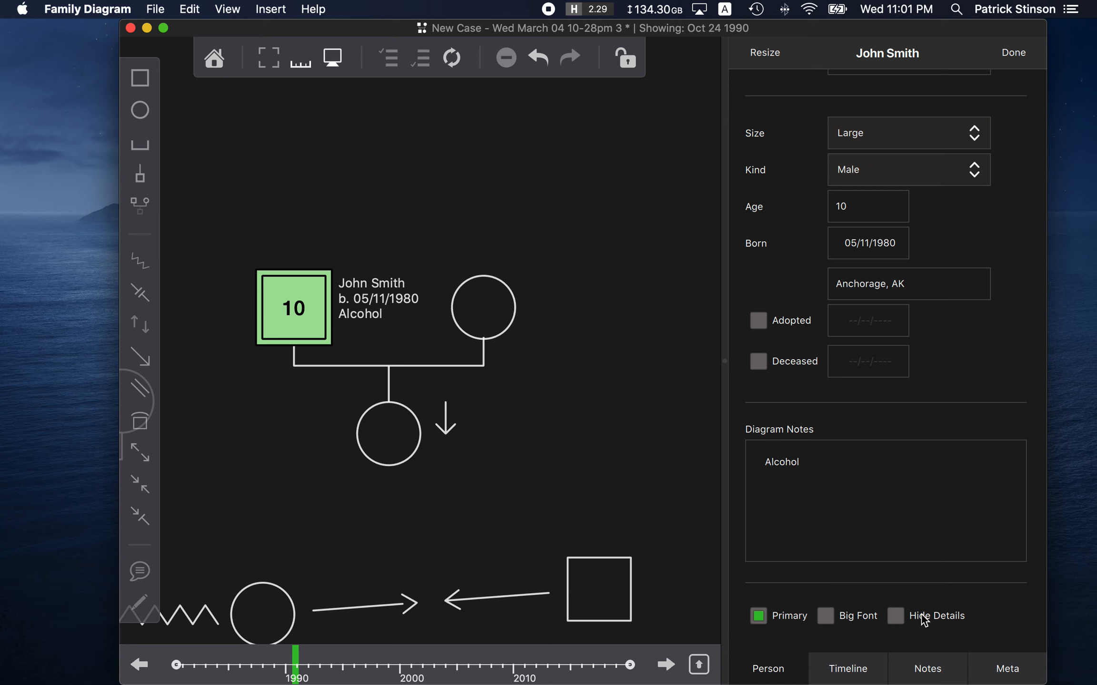
{"action": "left_click", "coordinate": [897, 616]}
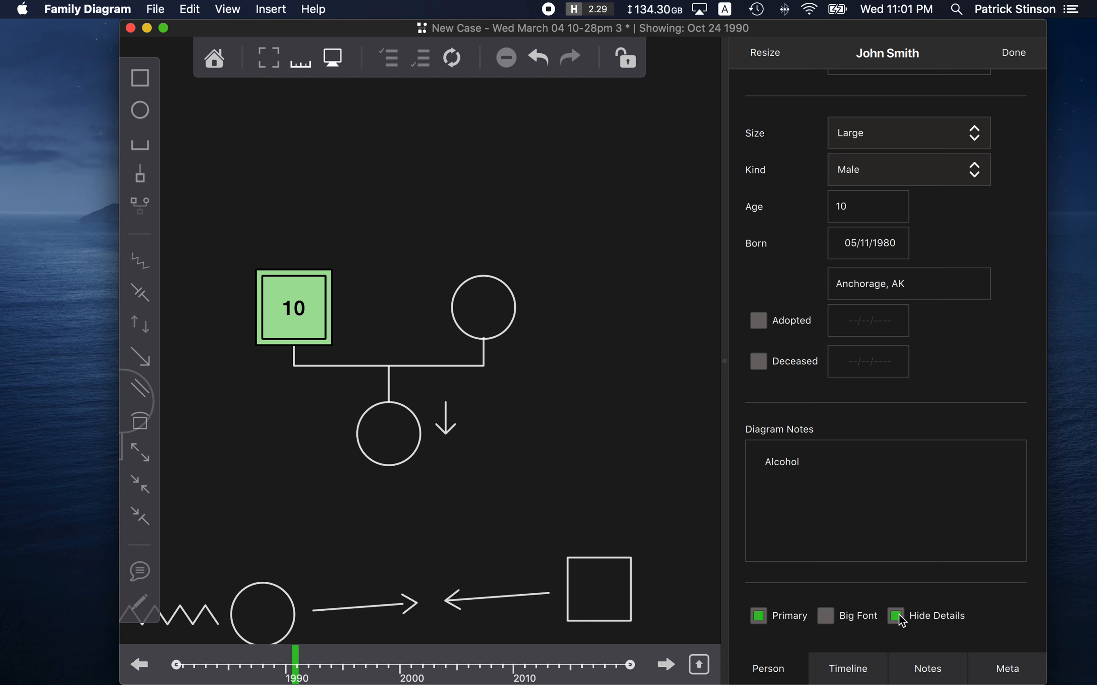
{"action": "left_click", "coordinate": [897, 617]}
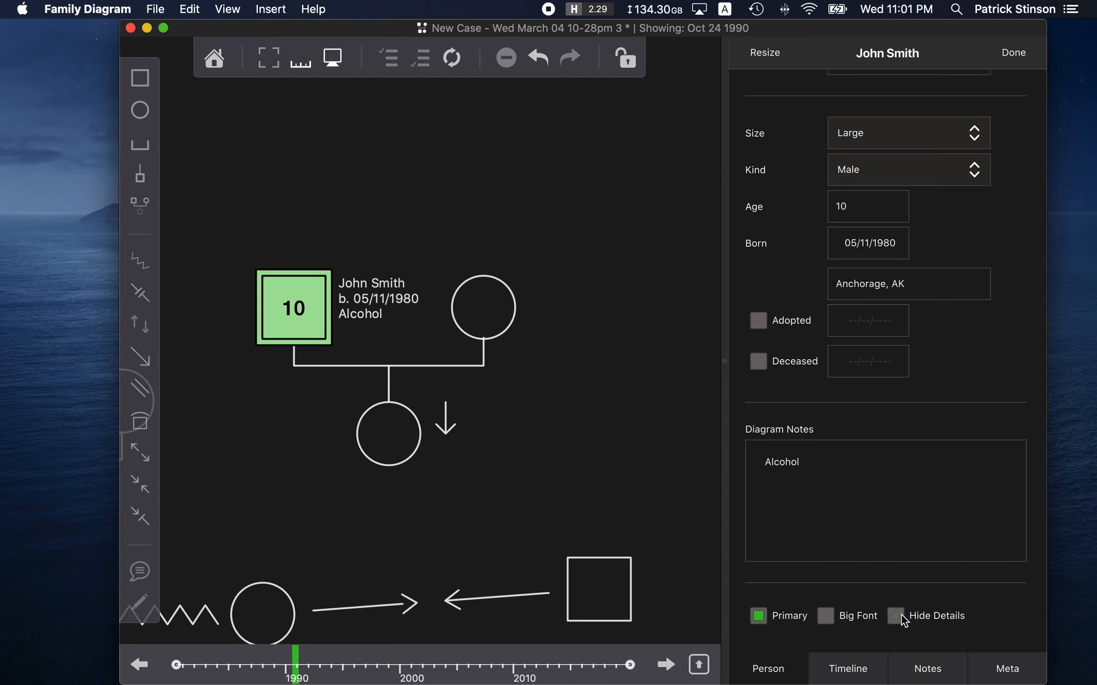
{"action": "left_click", "coordinate": [775, 618]}
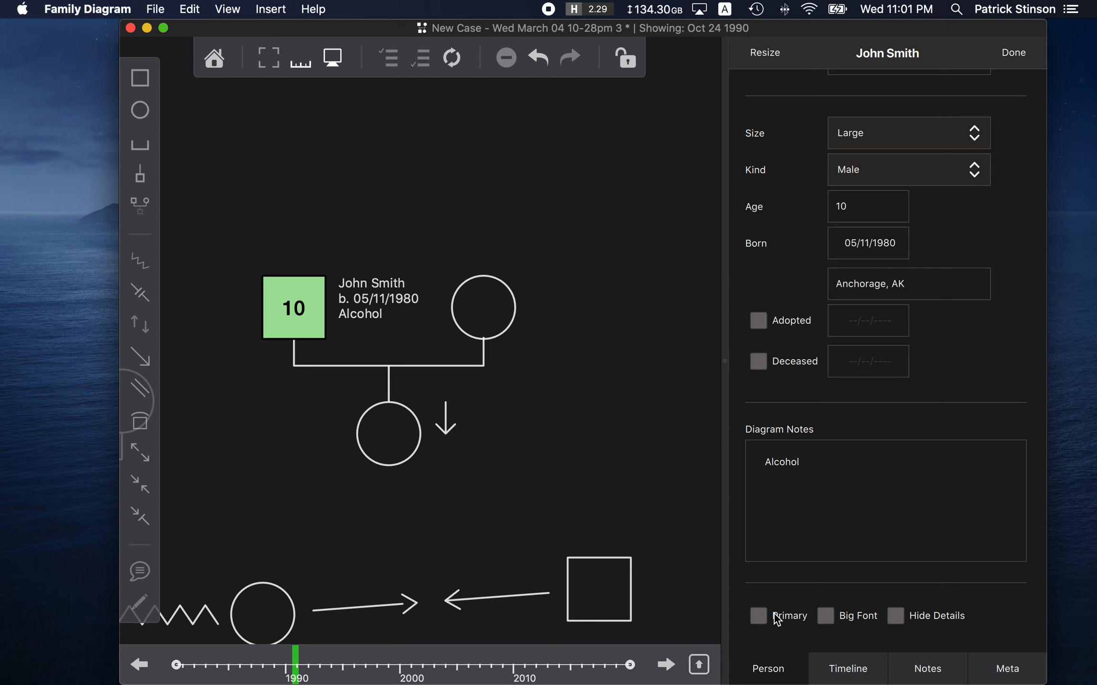
- Mark the father as adopted and set the adoption date to 02/03/1993
{"action": "left_click", "coordinate": [759, 318]}
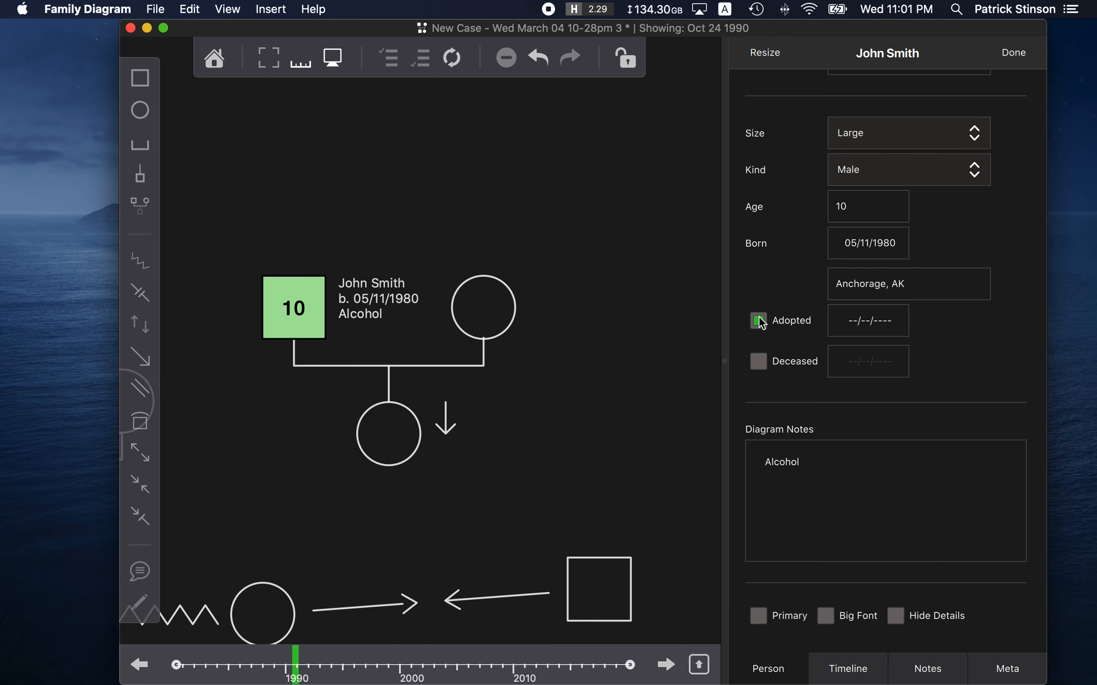
{"action": "left_click", "coordinate": [886, 321]}
{"action": "left_click", "coordinate": [902, 391]}
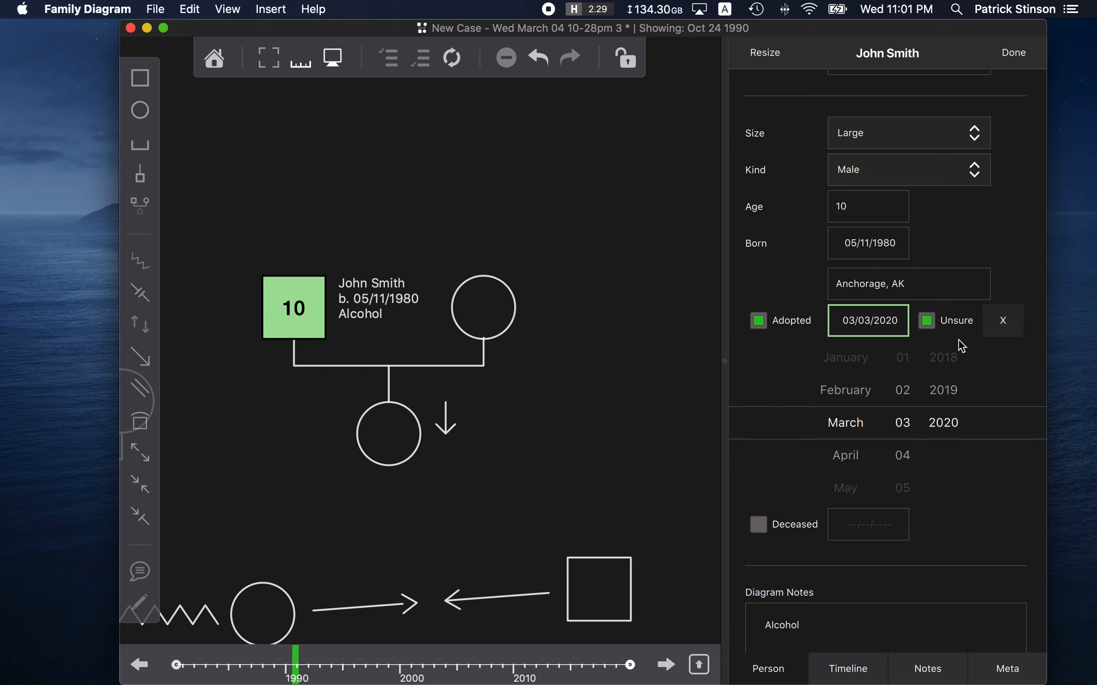
{"action": "left_click", "coordinate": [839, 386]}
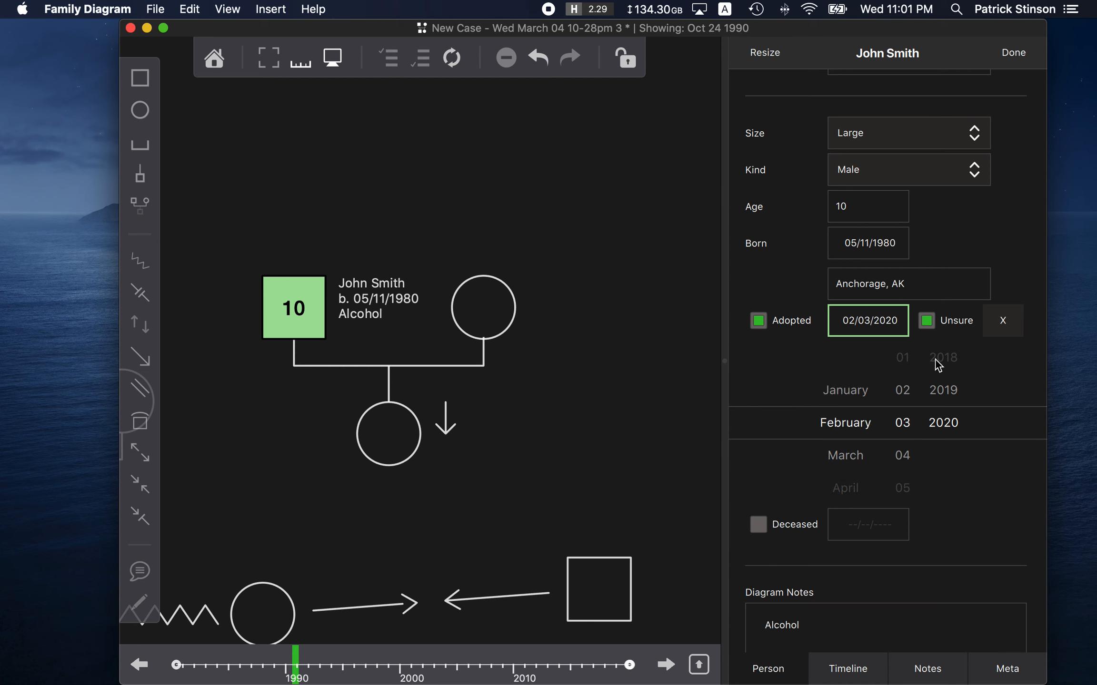
{"action": "left_click_drag", "start_coordinate": [936, 362], "coordinate": [959, 568]}
{"action": "left_click", "coordinate": [944, 388]}
{"action": "left_click_drag", "start_coordinate": [945, 404], "coordinate": [933, 325]}
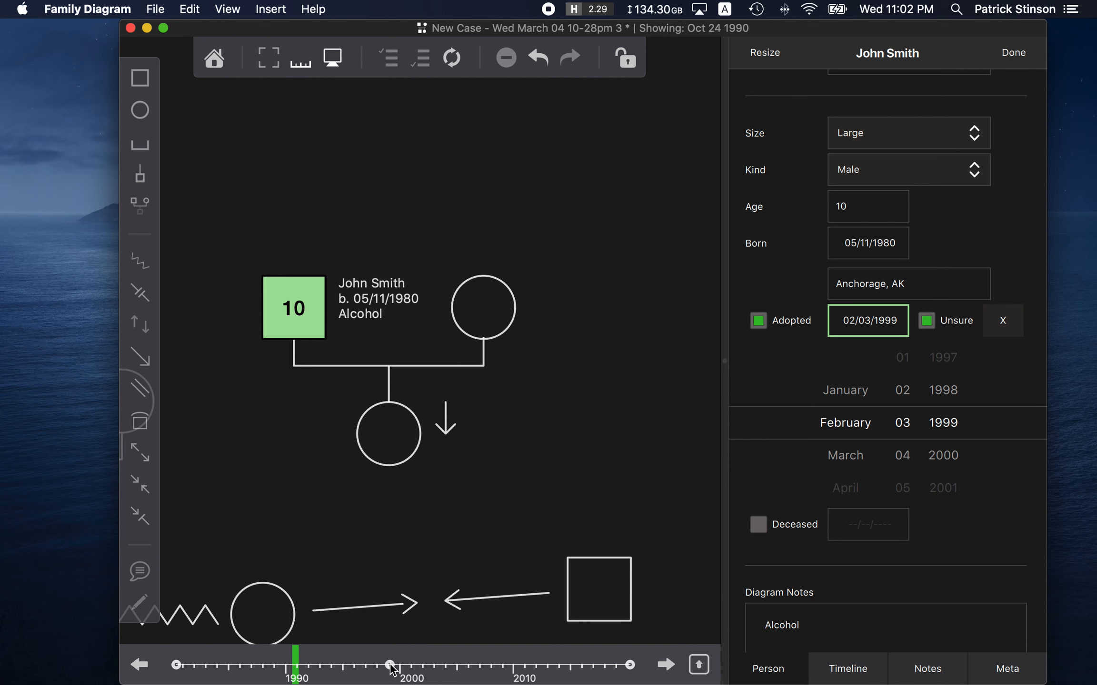
{"action": "left_click_drag", "start_coordinate": [949, 424], "coordinate": [952, 505]}
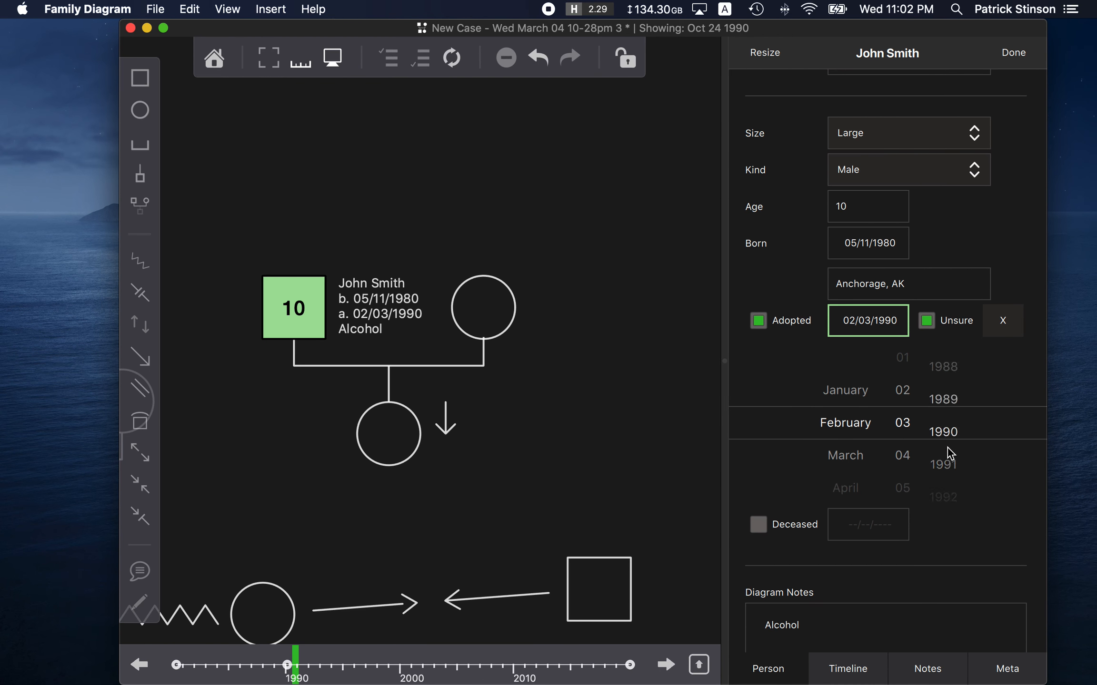
{"action": "mouse_move", "coordinate": [948, 448]}
{"action": "left_mouse_down"}
{"action": "mouse_move", "coordinate": [942, 367]}
{"action": "mouse_move", "coordinate": [945, 467]}
{"action": "left_mouse_up"}
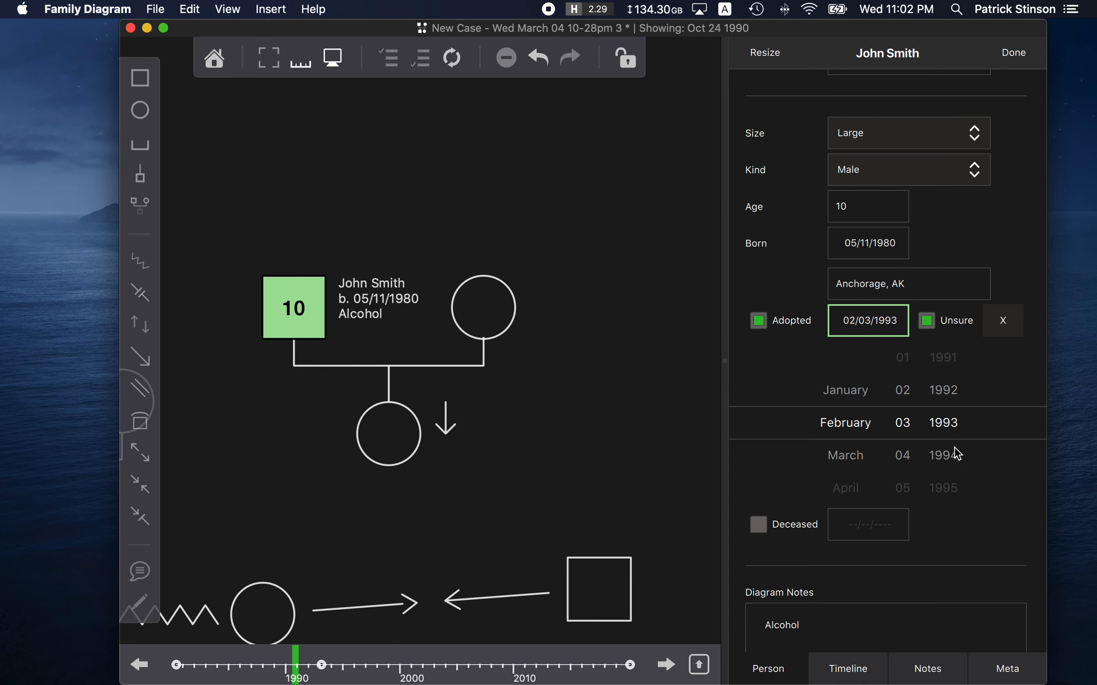
{"action": "left_click", "coordinate": [701, 353]}
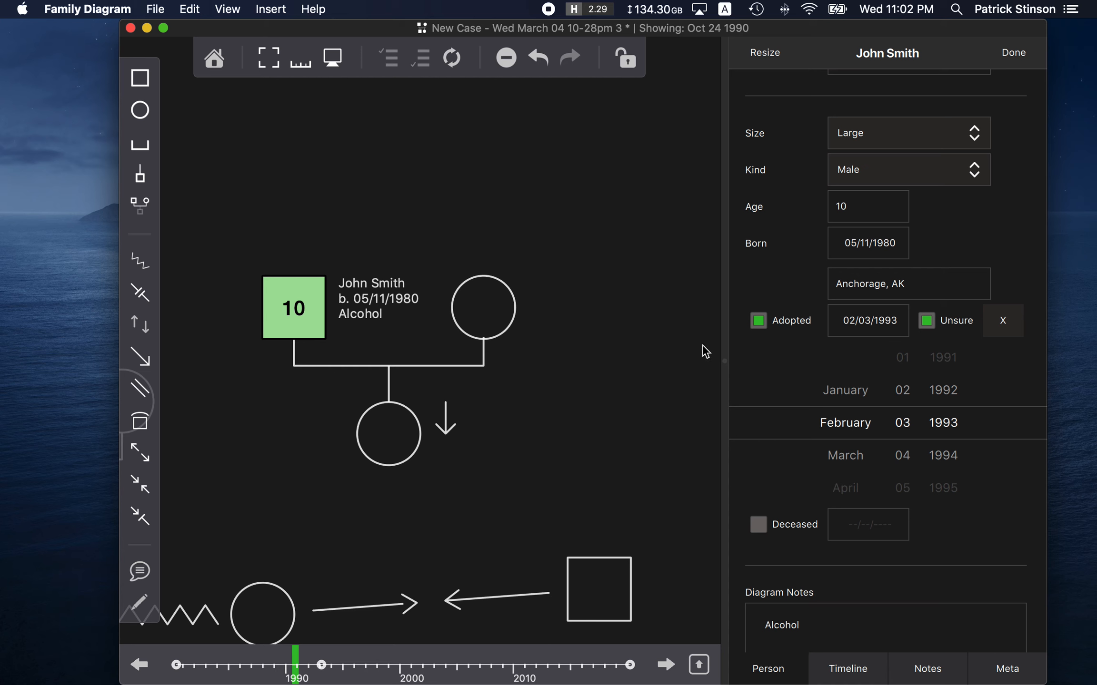
{"action": "left_click", "coordinate": [1019, 274]}
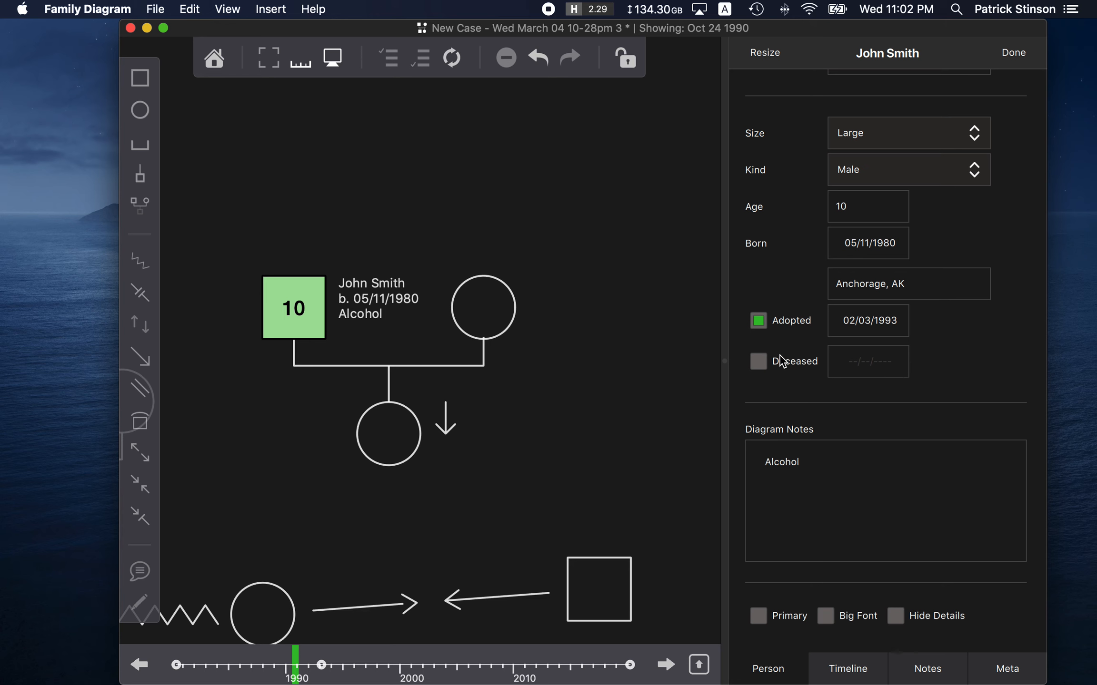
- Mark the father as deceased and set the date of death to 03/03/2020
{"action": "left_click", "coordinate": [759, 362]}
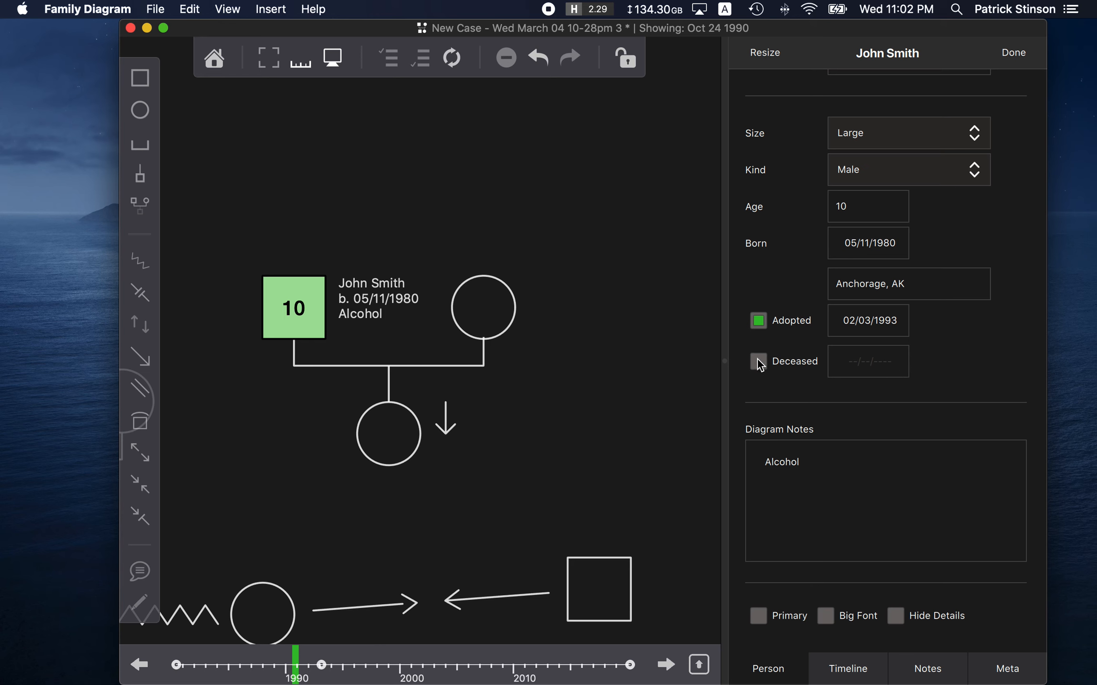
{"action": "left_click", "coordinate": [901, 366]}
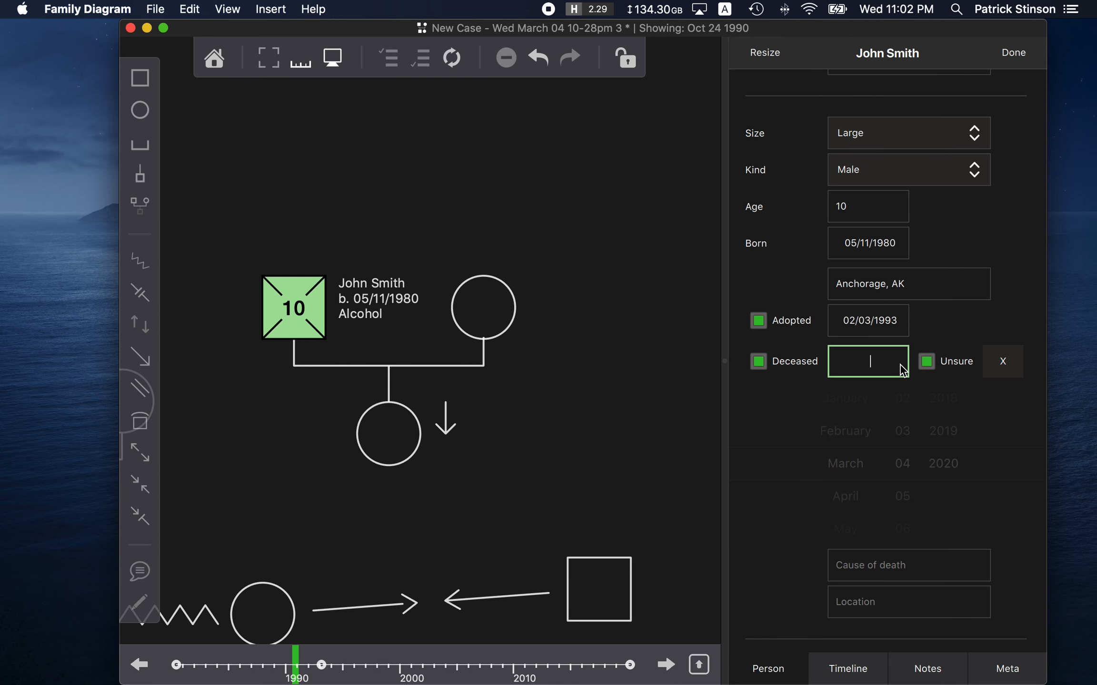
{"action": "left_click", "coordinate": [906, 428]}
{"action": "left_click", "coordinate": [1030, 308]}
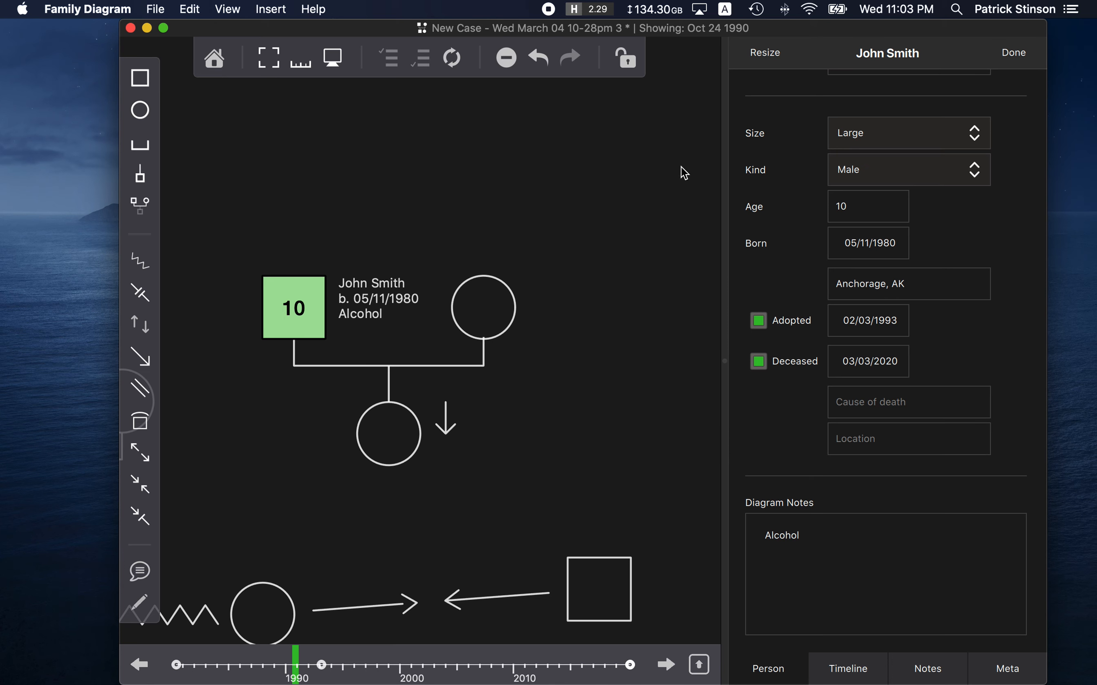
- Close the father's properties, move the timeline just past the adoption date to April 1993, and reopen his properties
{"action": "left_click", "coordinate": [628, 291]}
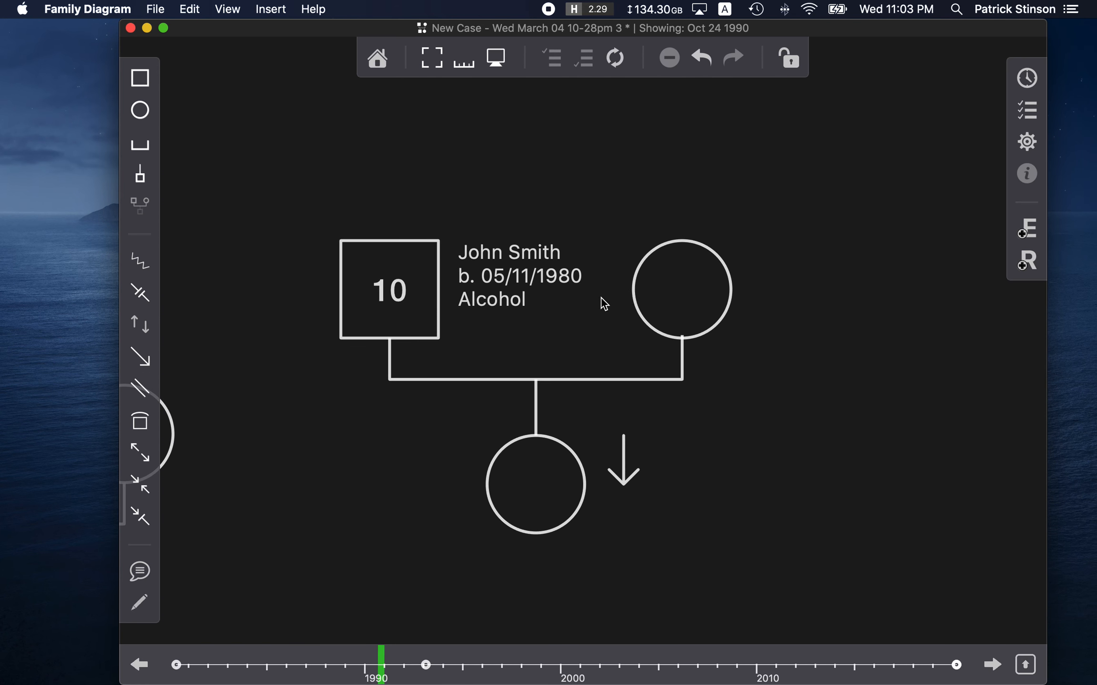
{"action": "left_click", "coordinate": [373, 293]}
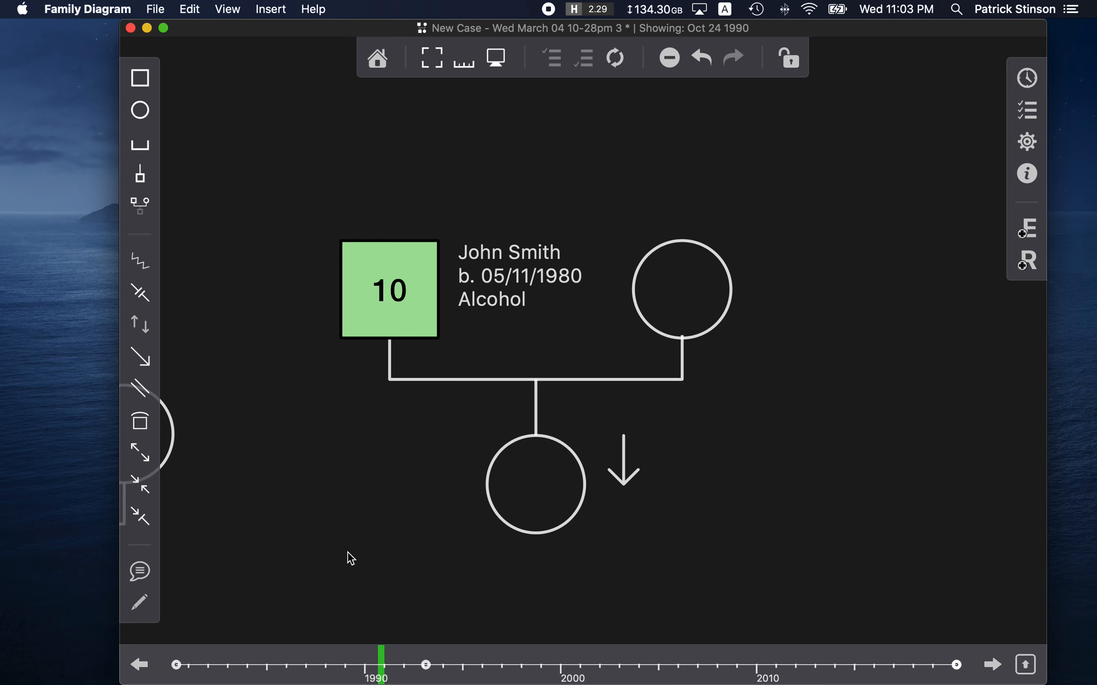
{"action": "mouse_move", "coordinate": [381, 675]}
{"action": "left_mouse_down"}
{"action": "mouse_move", "coordinate": [453, 680]}
{"action": "mouse_move", "coordinate": [408, 680]}
{"action": "mouse_move", "coordinate": [430, 680]}
{"action": "left_mouse_up"}
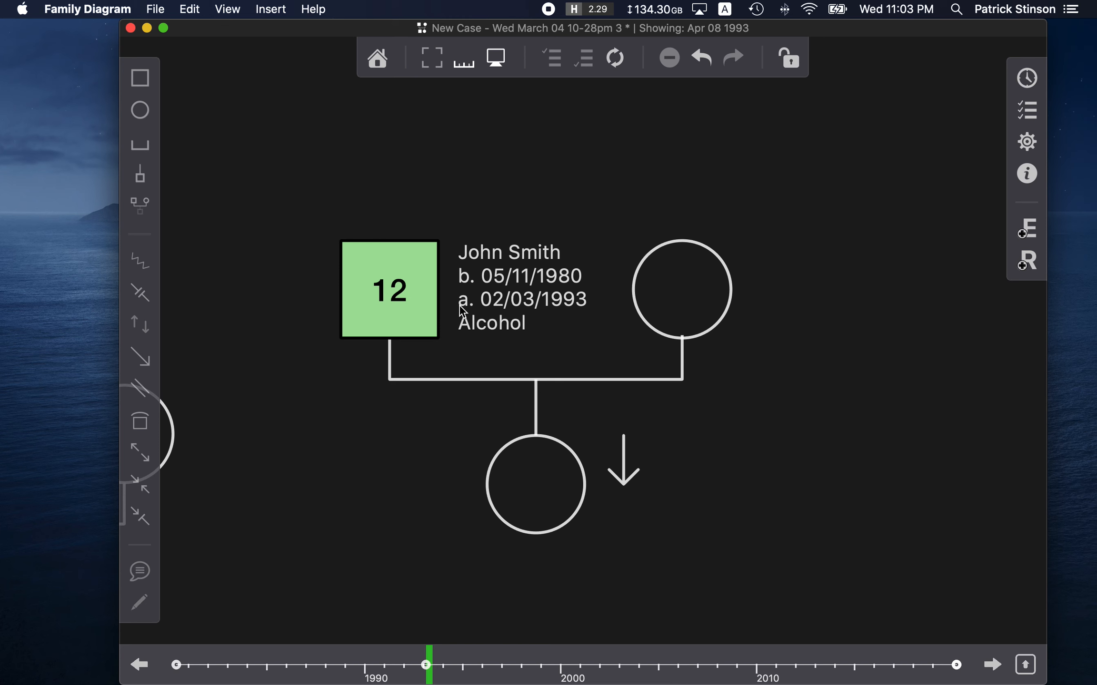
{"action": "double_click", "coordinate": [391, 299]}
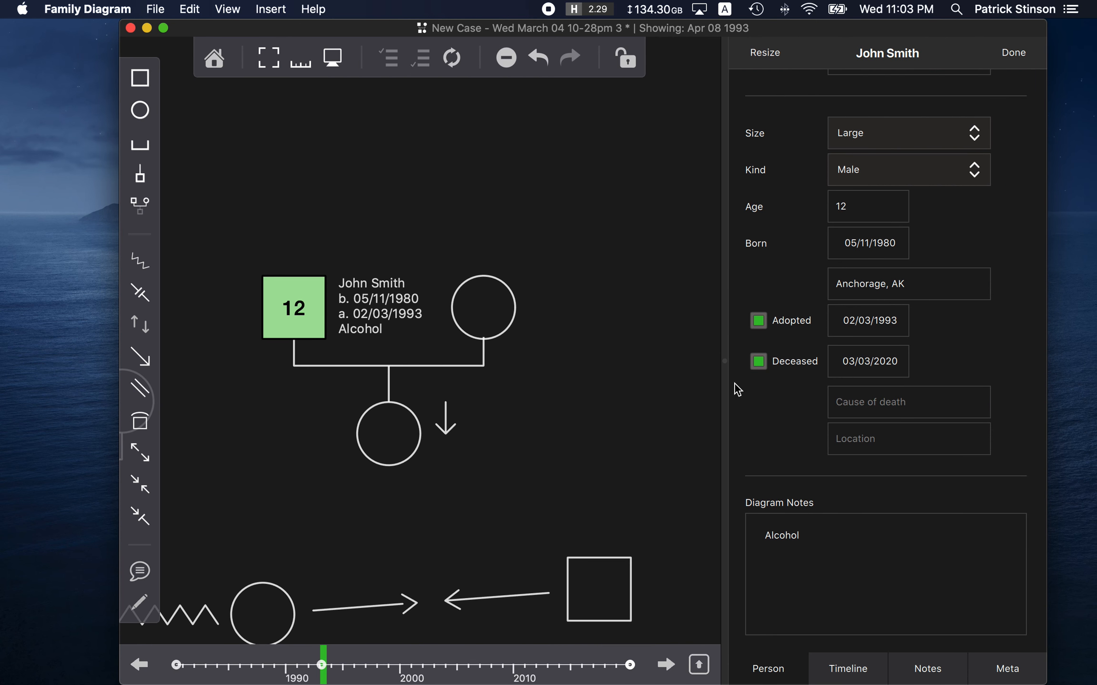
- Scrub the timeline back to 1991 and forward to March 2020 to examine the father's symbol around the adoption and death dates
{"action": "left_click_drag", "start_coordinate": [325, 664], "coordinate": [305, 671]}
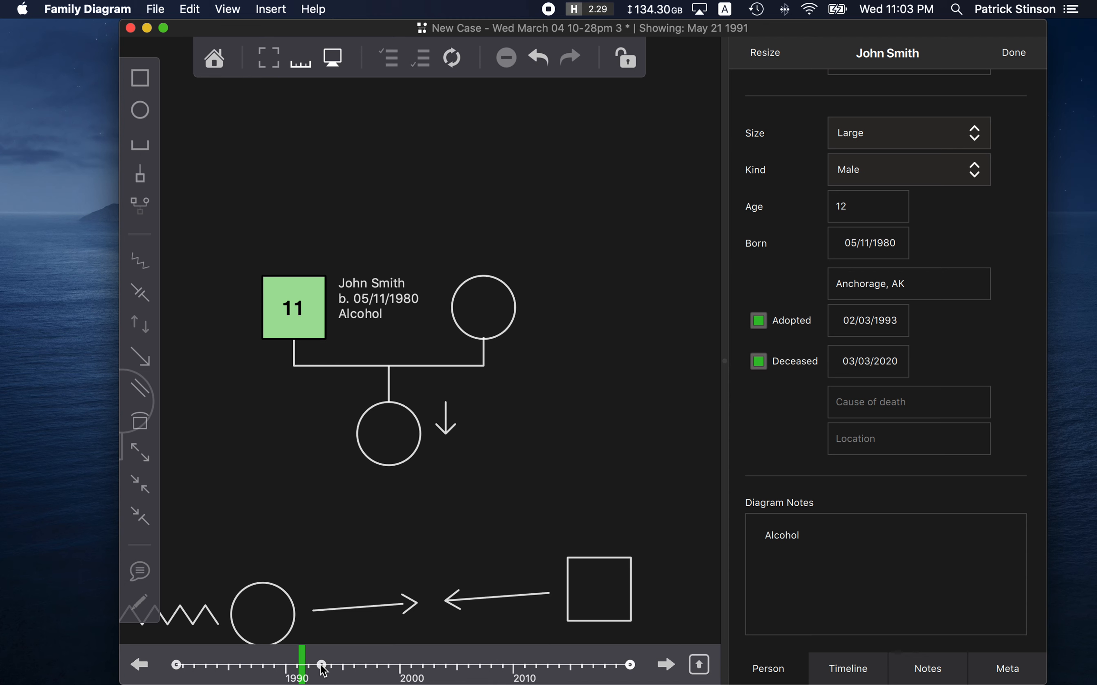
{"action": "left_click_drag", "start_coordinate": [302, 670], "coordinate": [307, 671]}
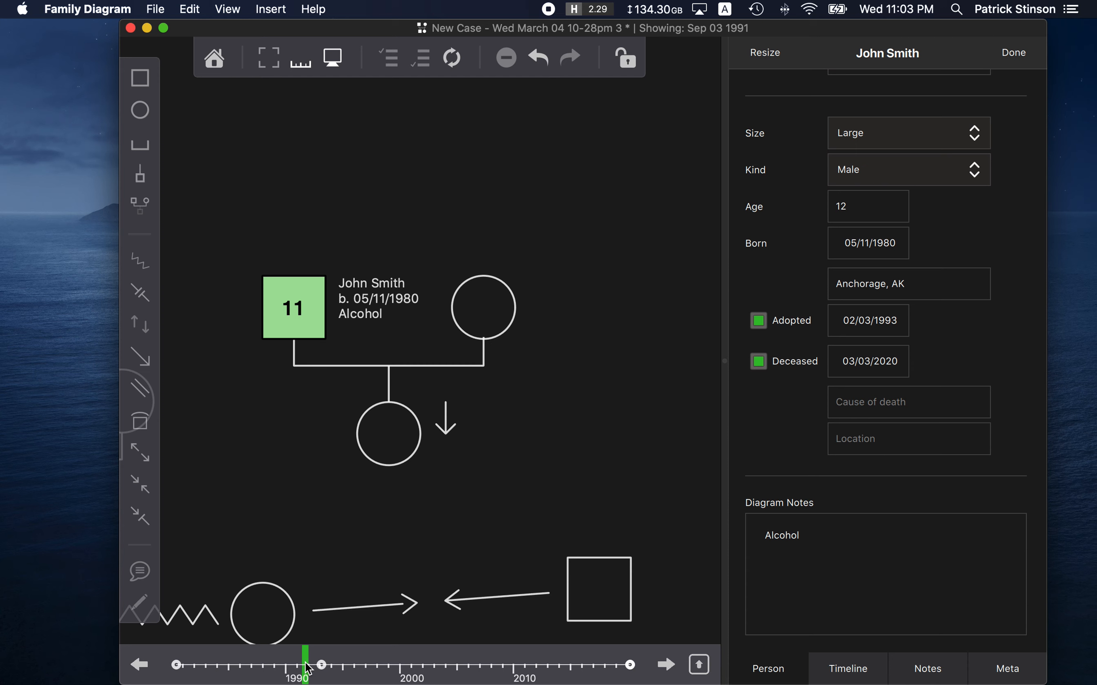
{"action": "mouse_move", "coordinate": [306, 663]}
{"action": "left_mouse_down"}
{"action": "mouse_move", "coordinate": [590, 676]}
{"action": "mouse_move", "coordinate": [374, 676]}
{"action": "mouse_move", "coordinate": [616, 670]}
{"action": "left_mouse_up"}
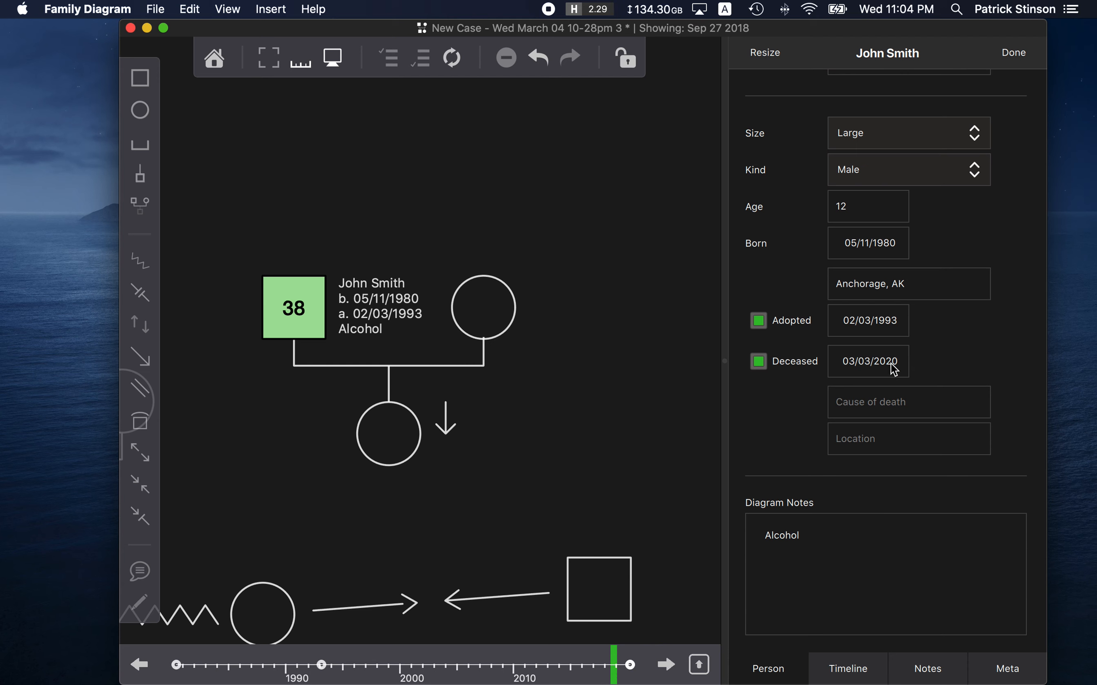
{"action": "left_click_drag", "start_coordinate": [615, 668], "coordinate": [630, 666]}
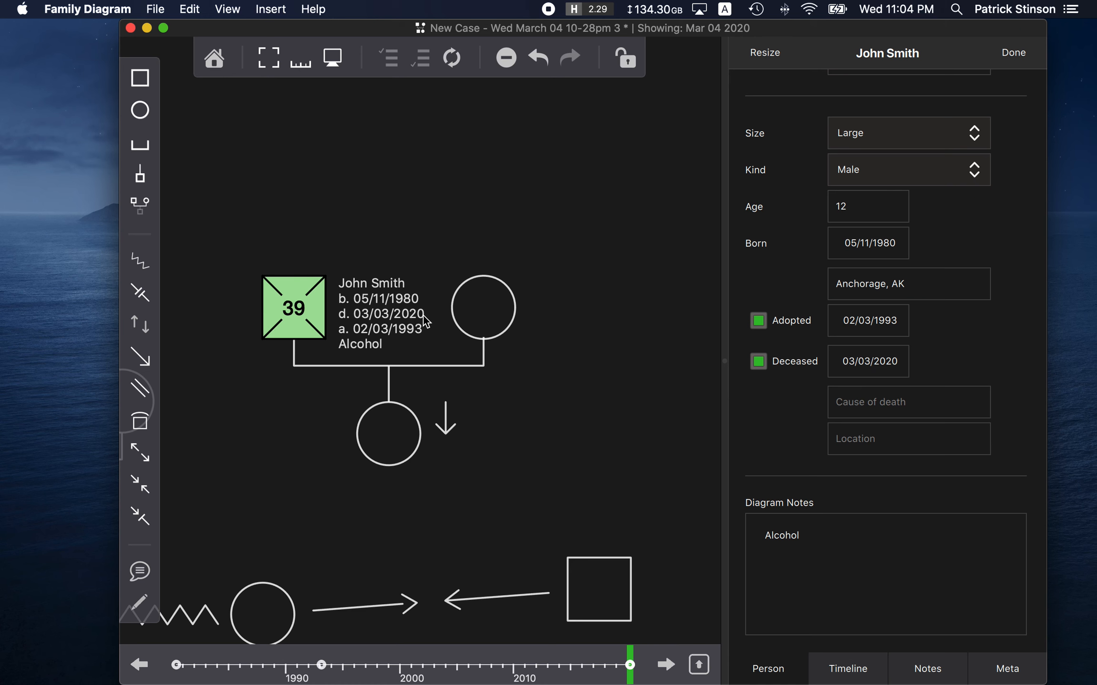
{"action": "mouse_move", "coordinate": [622, 650]}
{"action": "left_mouse_down"}
{"action": "mouse_move", "coordinate": [216, 637]}
{"action": "mouse_move", "coordinate": [341, 627]}
{"action": "mouse_move", "coordinate": [614, 648]}
{"action": "mouse_move", "coordinate": [177, 661]}
{"action": "mouse_move", "coordinate": [640, 680]}
{"action": "left_mouse_up"}
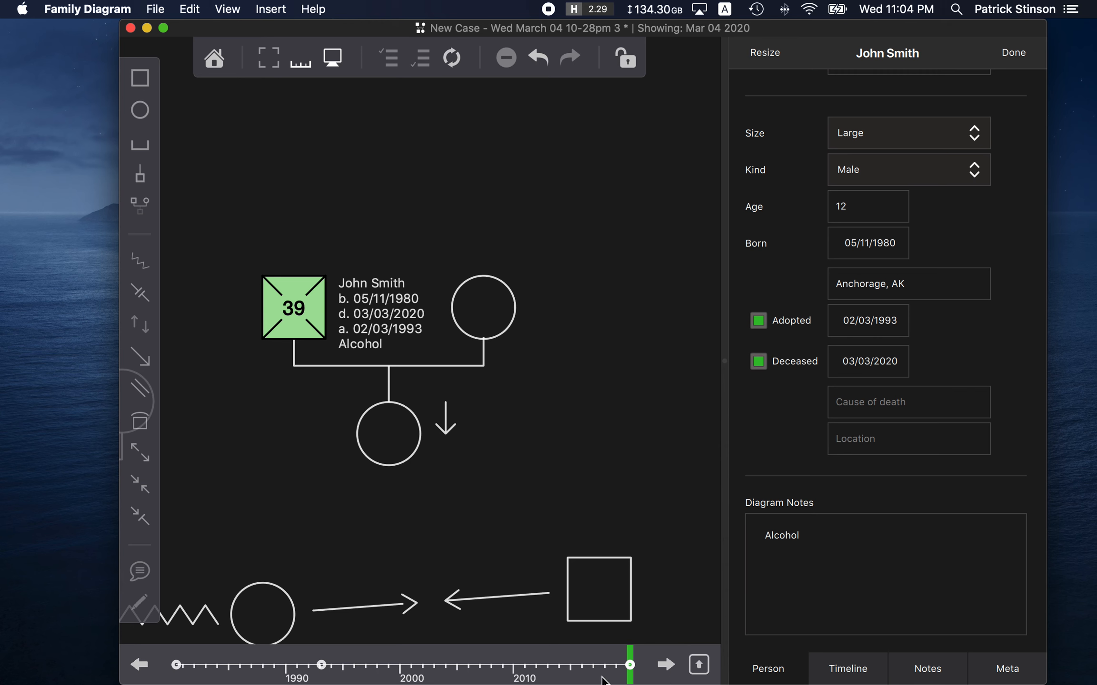
- Close the father's properties, bring his family into closer view, and reopen his properties
{"action": "mouse_move", "coordinate": [627, 666]}
{"action": "left_mouse_down"}
{"action": "mouse_move", "coordinate": [282, 682]}
{"action": "mouse_move", "coordinate": [633, 673]}
{"action": "left_mouse_up"}
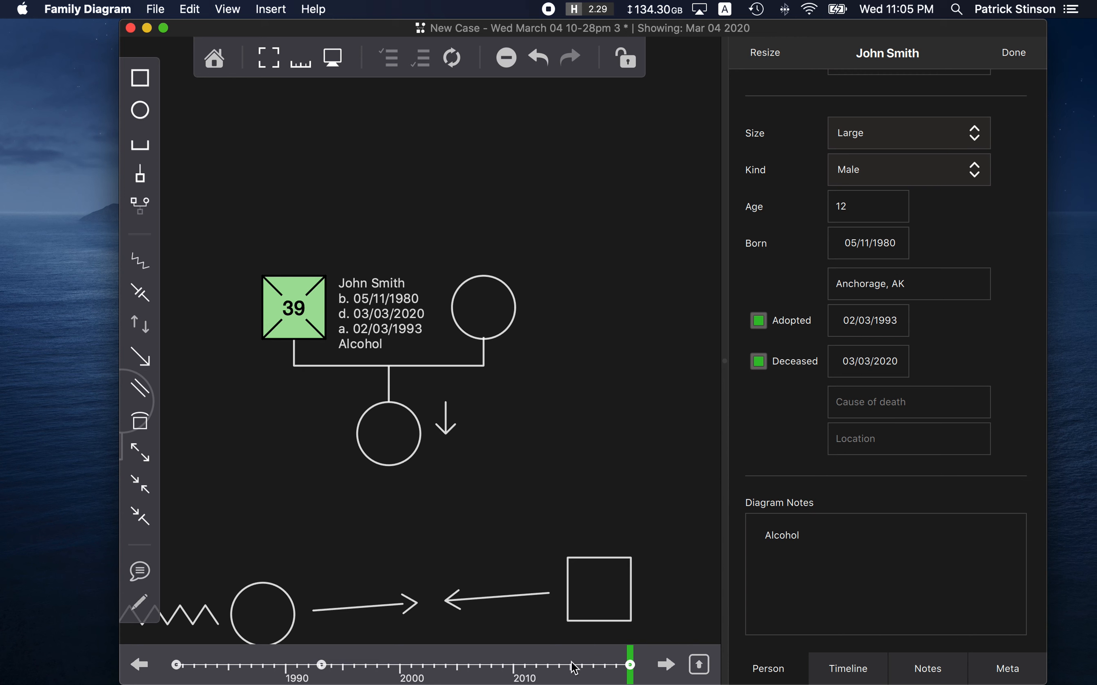
{"action": "mouse_move", "coordinate": [528, 676]}
{"action": "left_mouse_down"}
{"action": "mouse_move", "coordinate": [286, 684]}
{"action": "mouse_move", "coordinate": [630, 684]}
{"action": "left_mouse_up"}
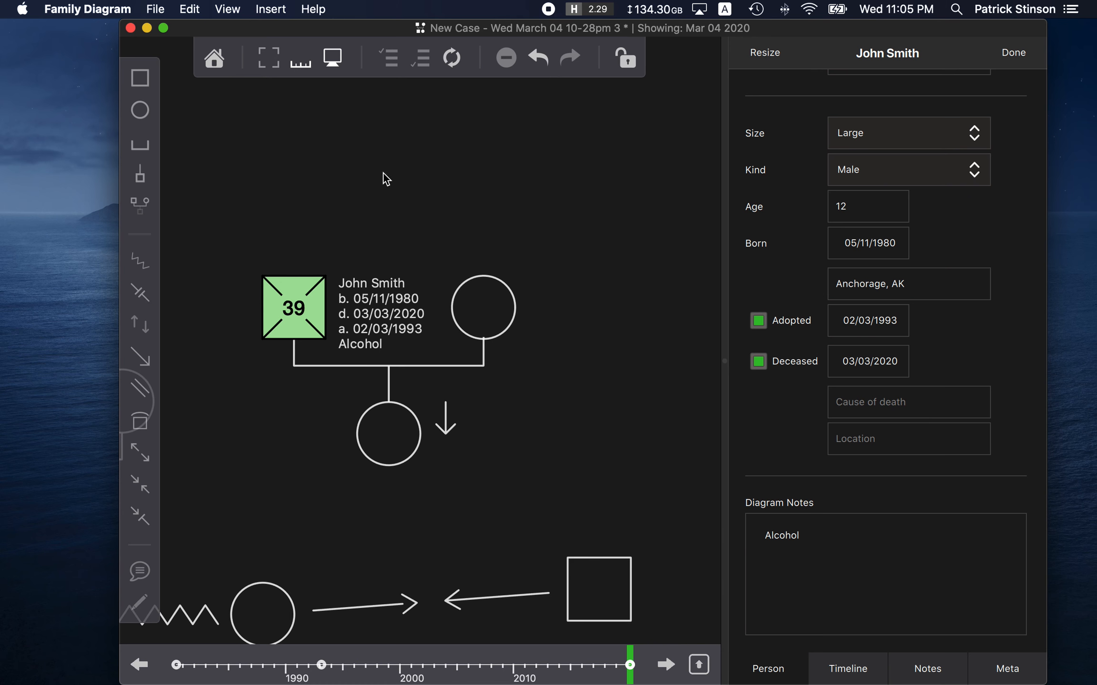
{"action": "scroll", "coordinate": [852, 302], "scroll_direction": "up", "scroll_amount": 5}
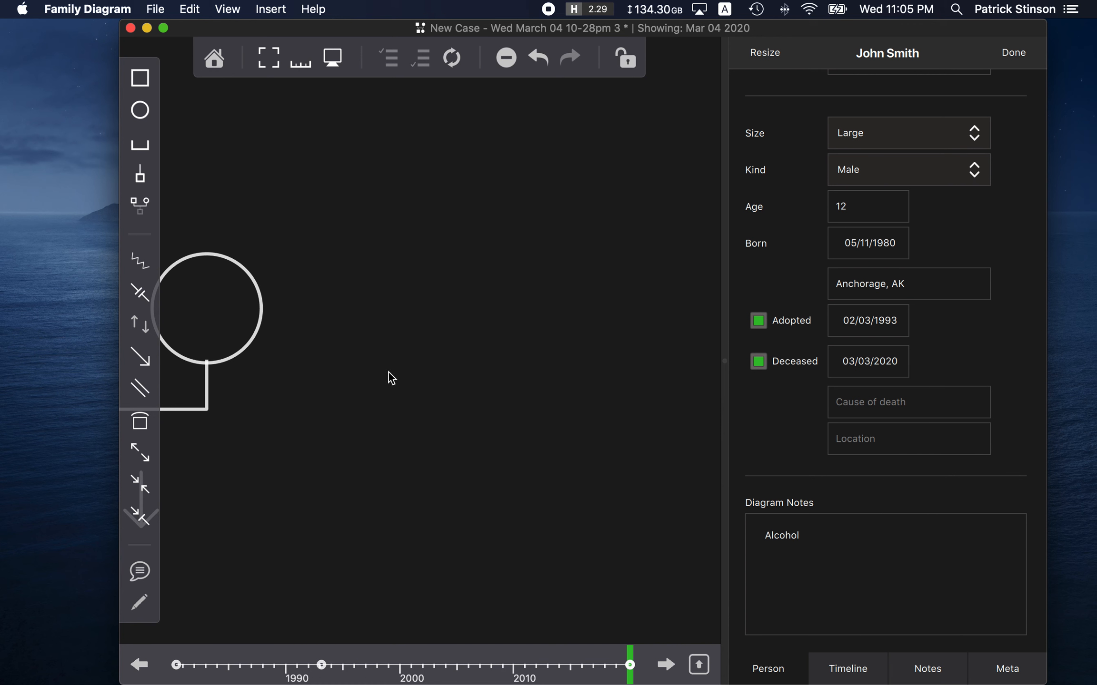
{"action": "left_click", "coordinate": [370, 375]}
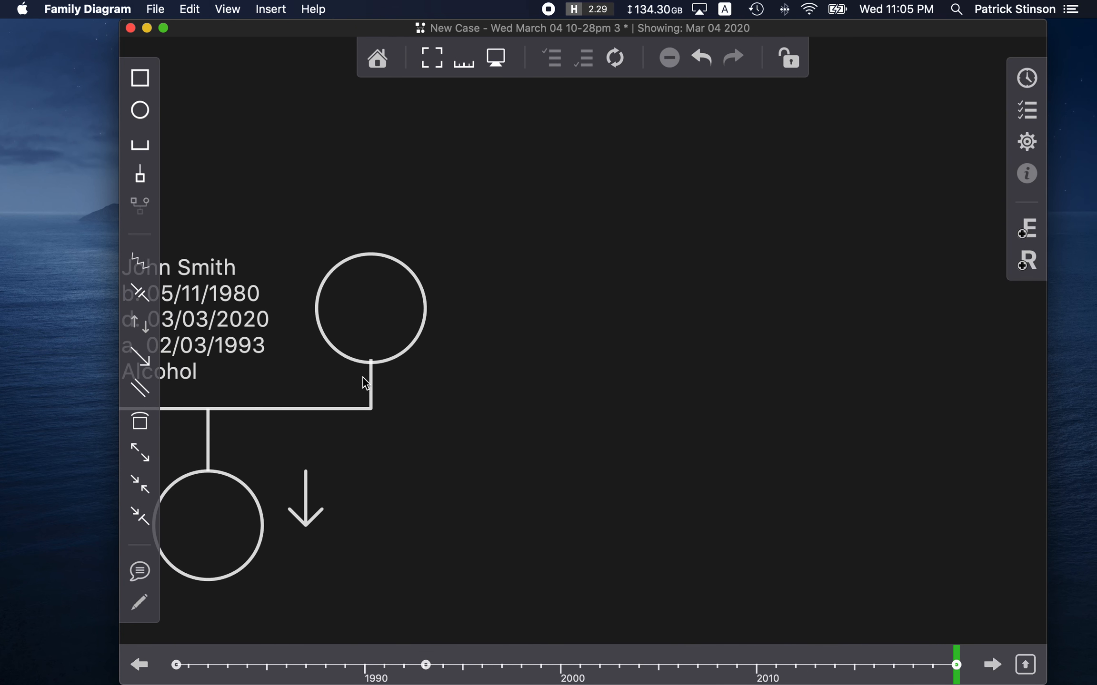
{"action": "left_click_drag", "start_coordinate": [438, 401], "coordinate": [725, 372]}
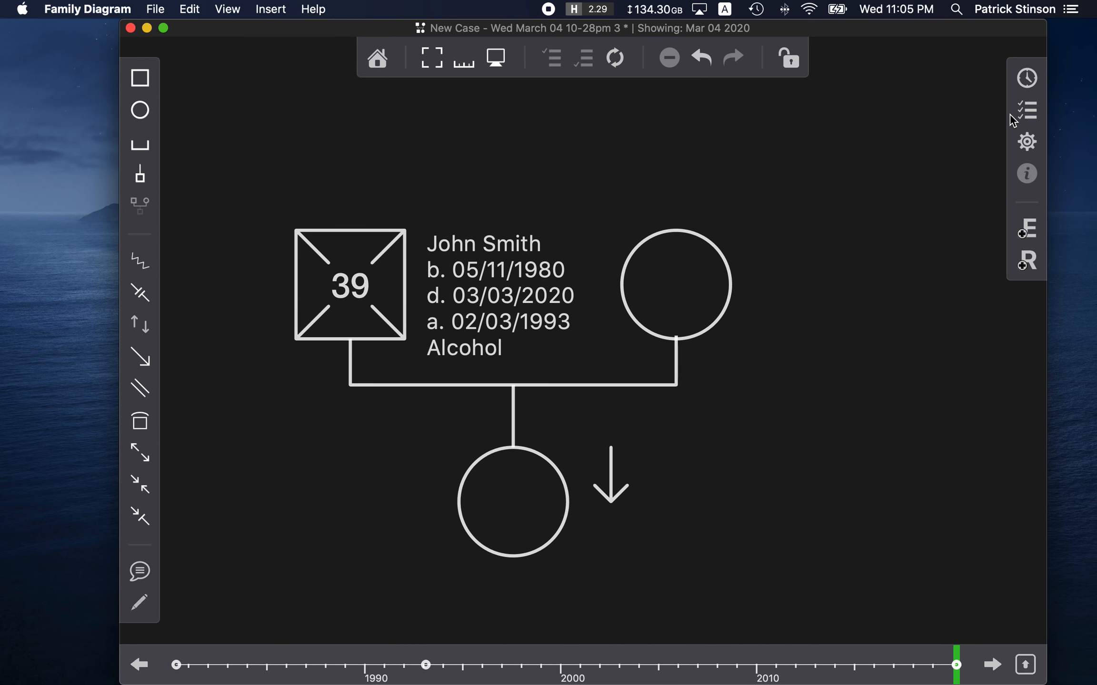
{"action": "left_click", "coordinate": [360, 308]}
{"action": "double_click", "coordinate": [367, 280]}
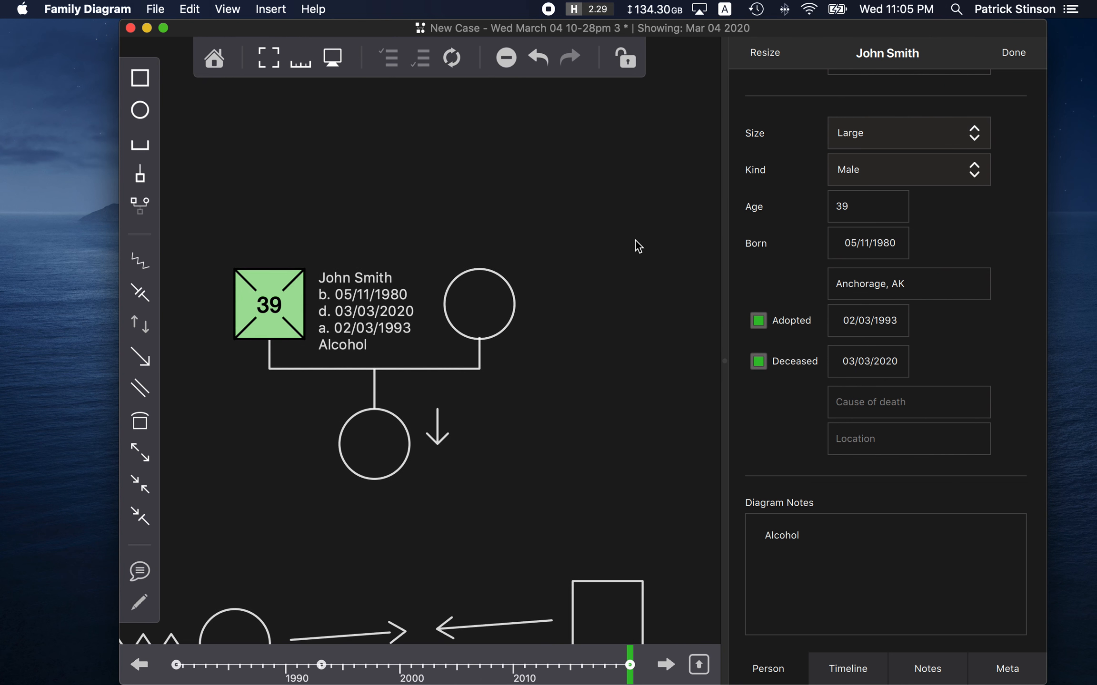
- Compare the father's personal details with the events listed in his own timeline
{"action": "scroll", "coordinate": [1004, 216], "scroll_direction": "up", "scroll_amount": 5}
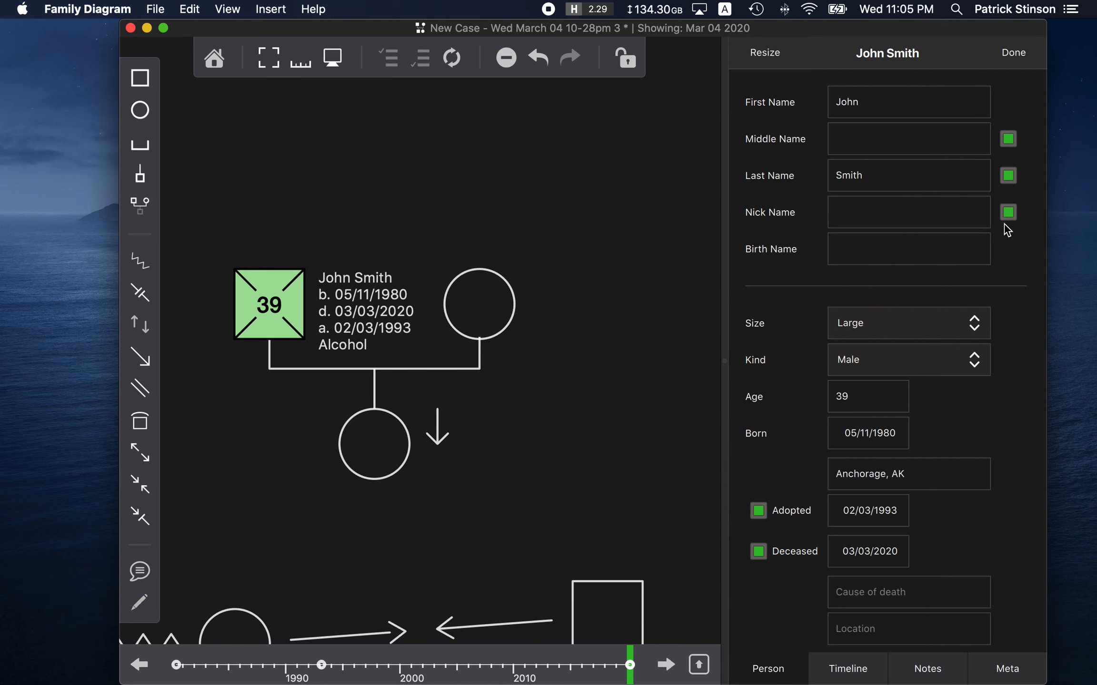
{"action": "scroll", "coordinate": [1015, 305], "scroll_direction": "down", "scroll_amount": 5}
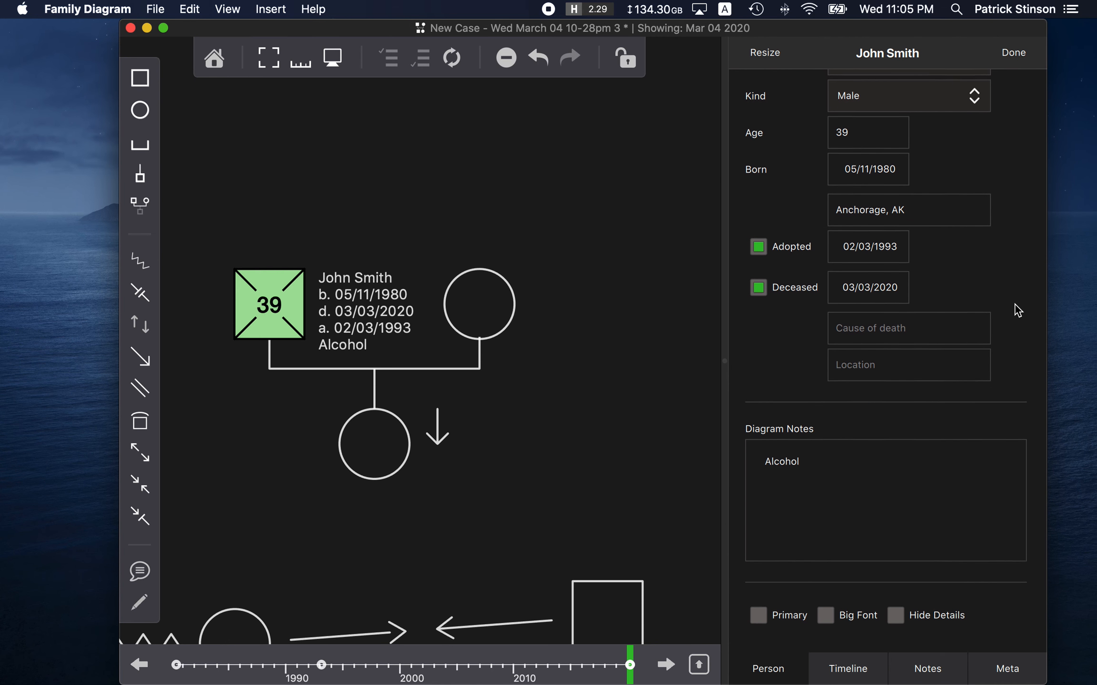
{"action": "left_click", "coordinate": [854, 676]}
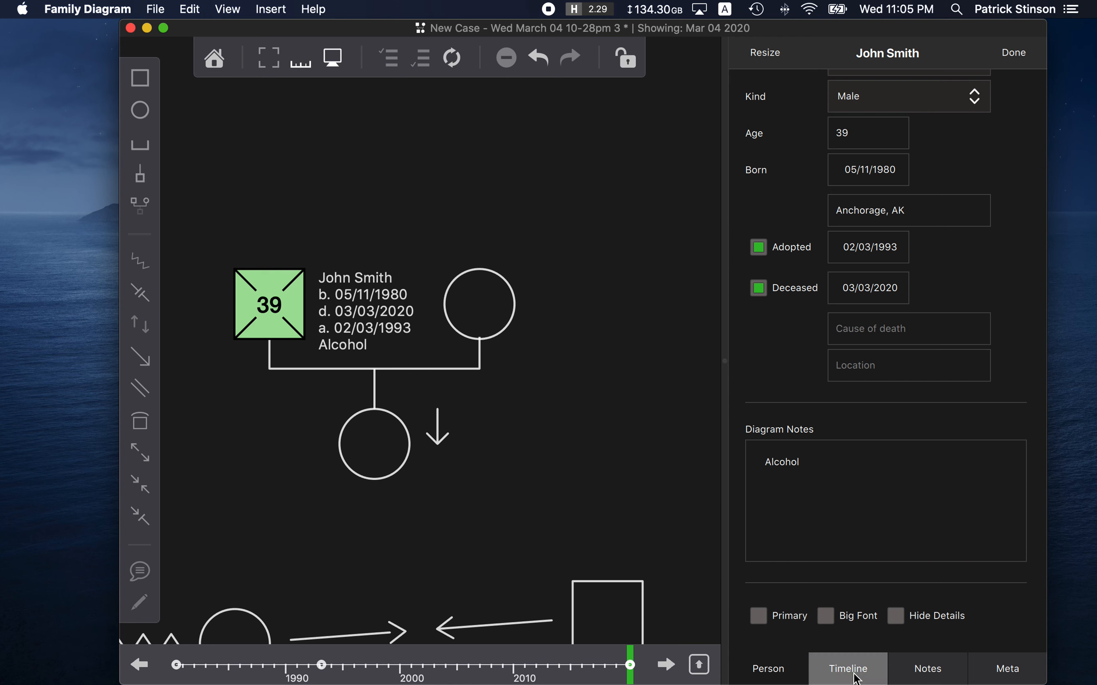
{"action": "left_click", "coordinate": [913, 671]}
{"action": "left_click", "coordinate": [1002, 668]}
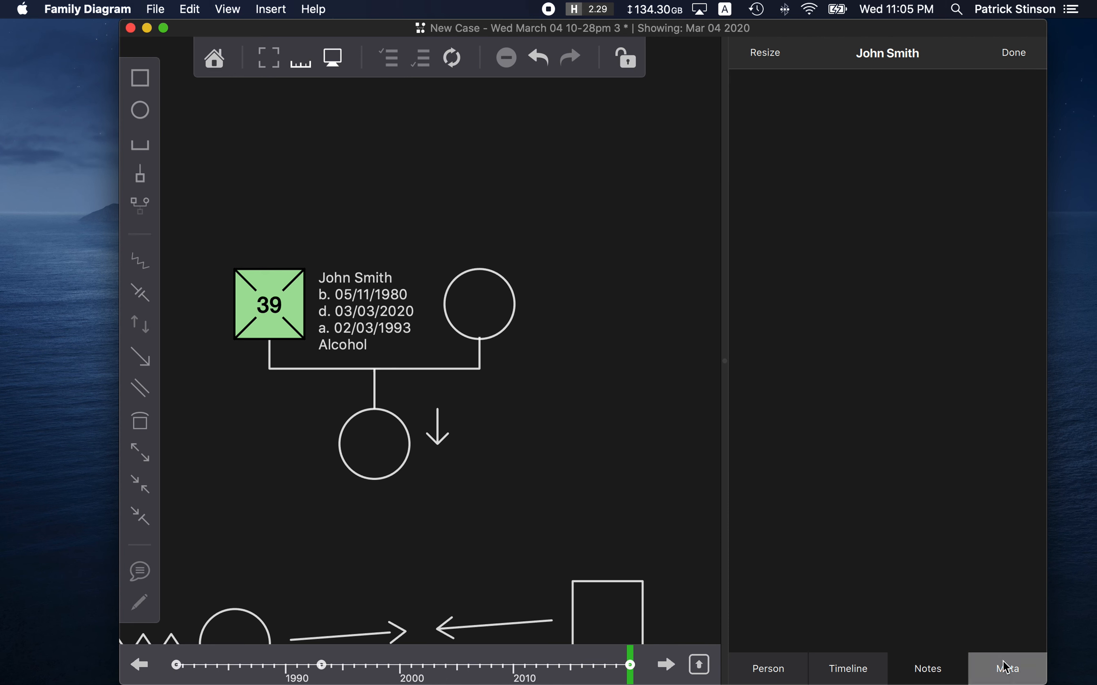
{"action": "left_click", "coordinate": [839, 669]}
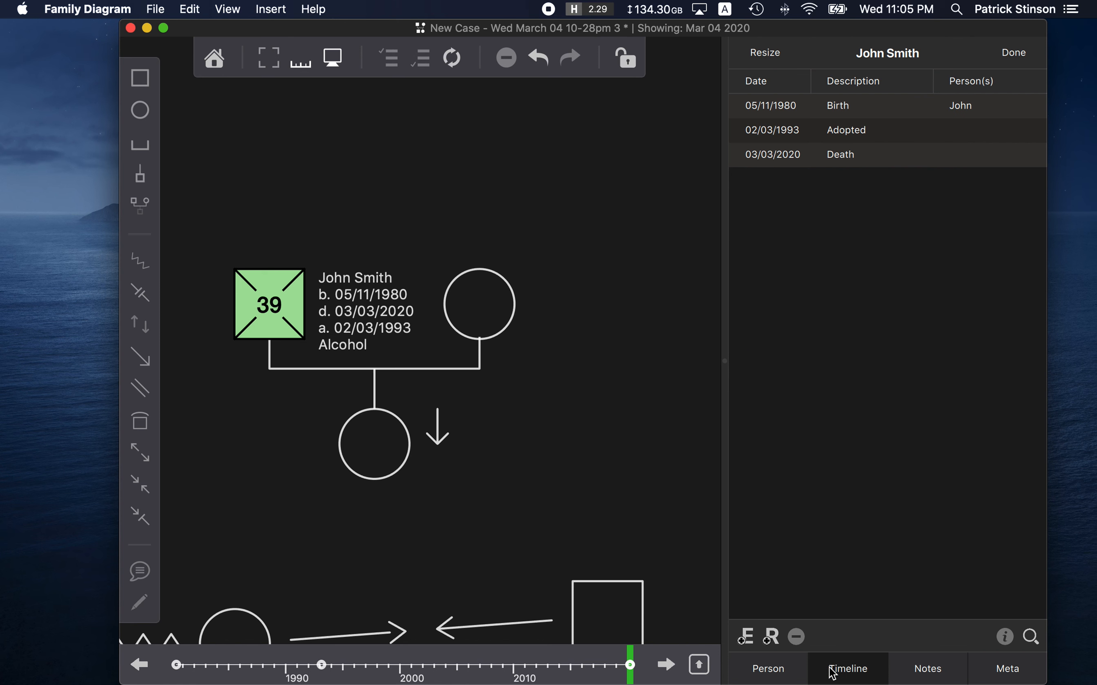
{"action": "left_click", "coordinate": [781, 671]}
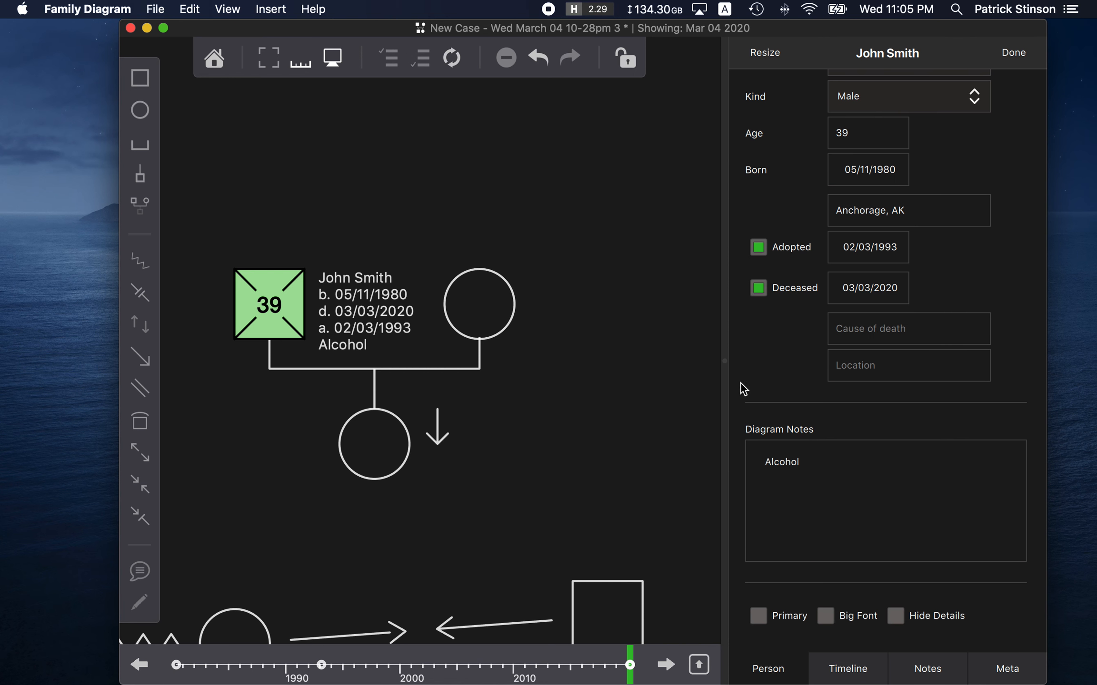
{"action": "scroll", "coordinate": [960, 266], "scroll_direction": "up", "scroll_amount": 3}
{"action": "scroll", "coordinate": [948, 281], "scroll_direction": "down", "scroll_amount": 3}
{"action": "left_click", "coordinate": [850, 671]}
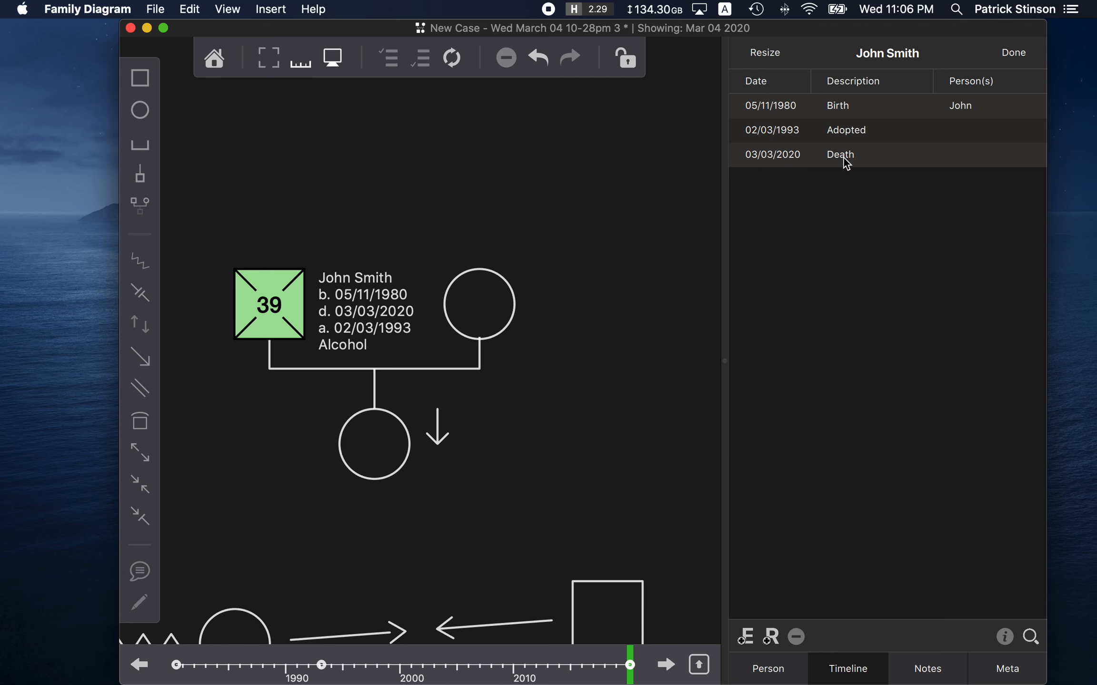
{"action": "left_click", "coordinate": [768, 667]}
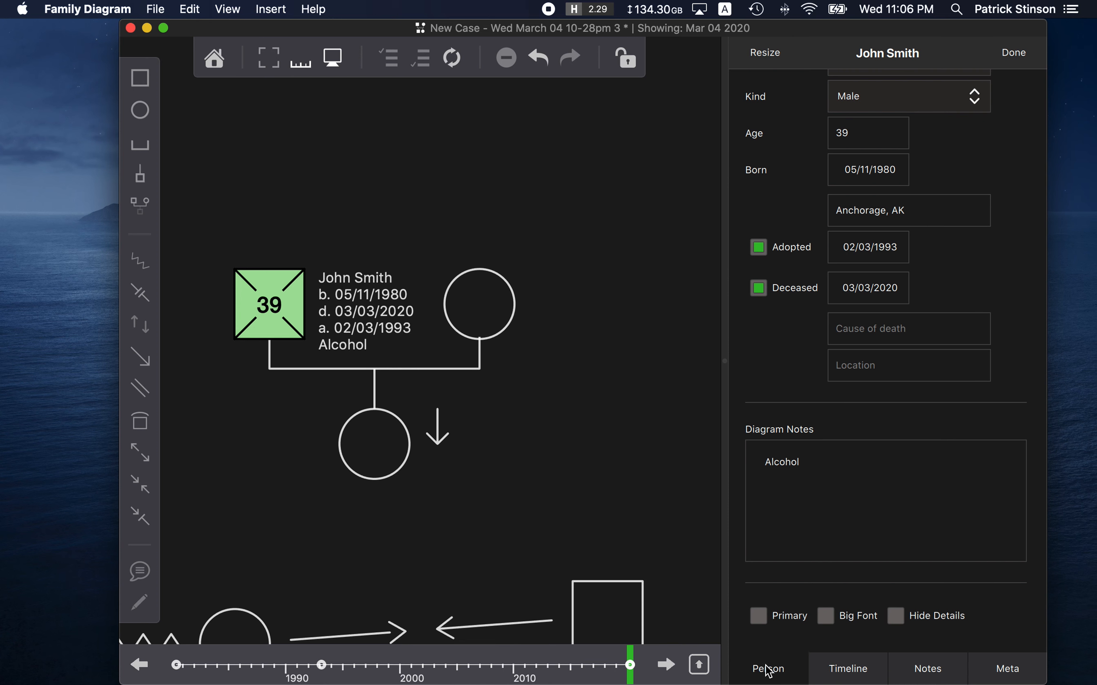
{"action": "scroll", "coordinate": [778, 219], "scroll_direction": "up", "scroll_amount": 5}
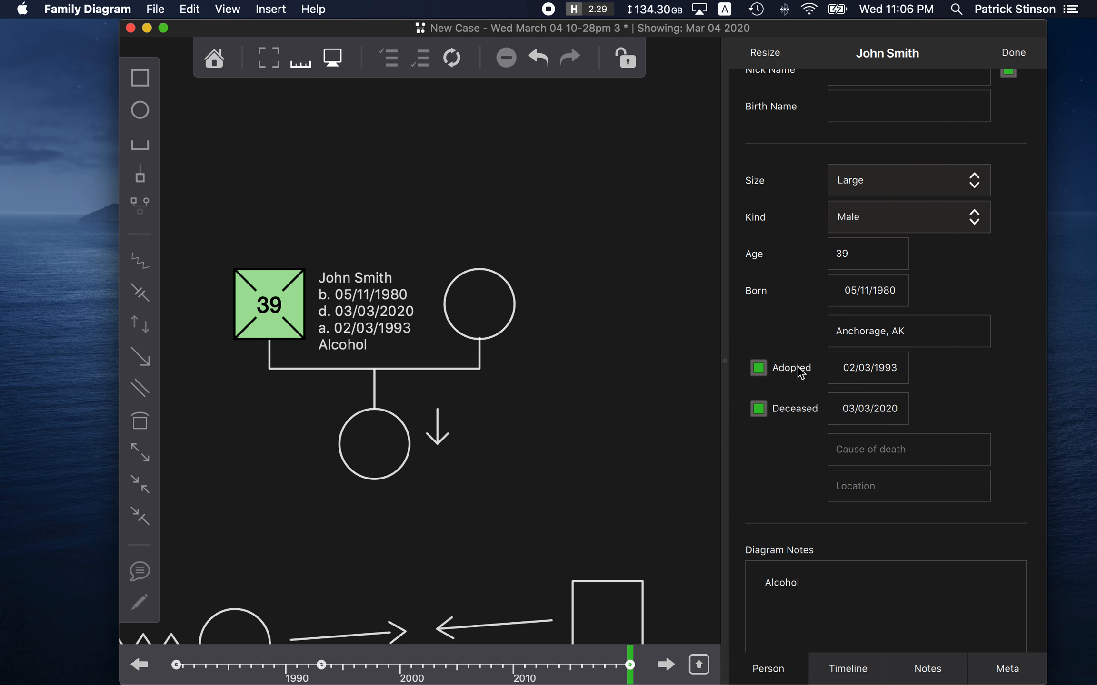
{"action": "left_click", "coordinate": [849, 666]}
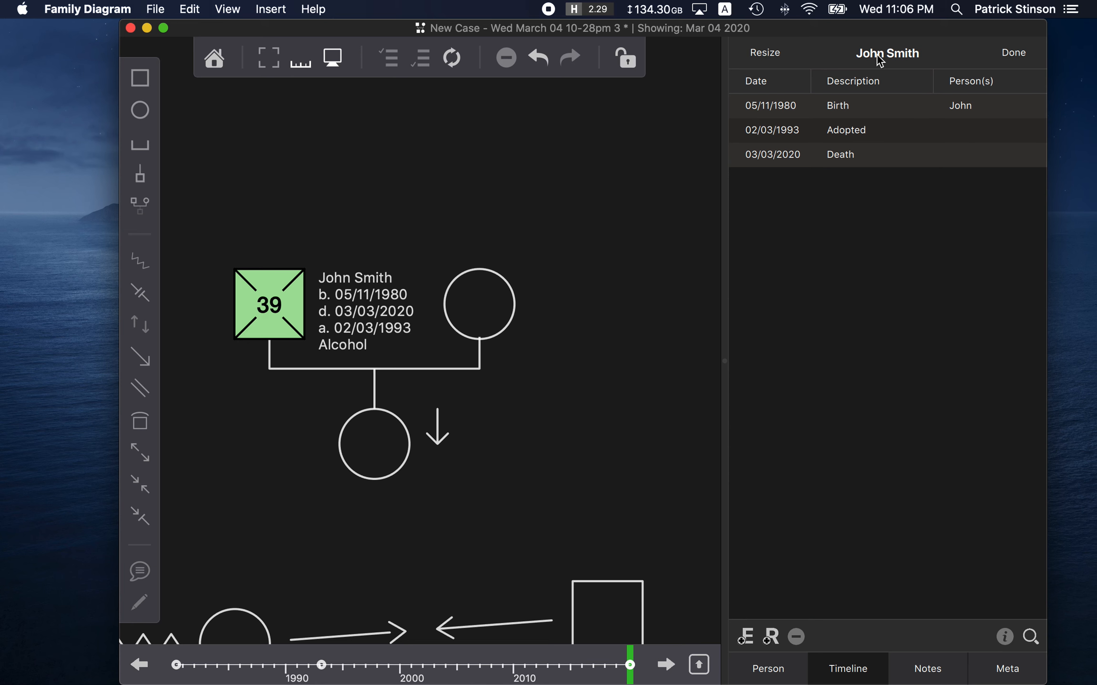
- Write "Where I can write anything I want." in the father's notes
{"action": "left_click", "coordinate": [925, 667]}
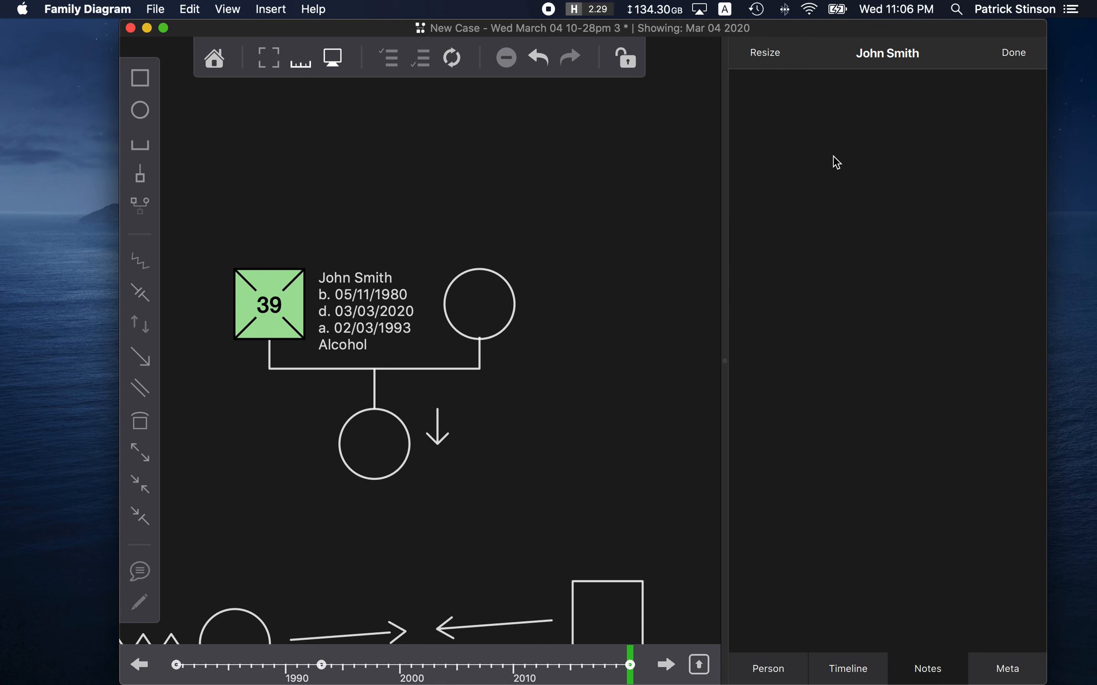
{"action": "type", "text": "Where I can write anything I want."}
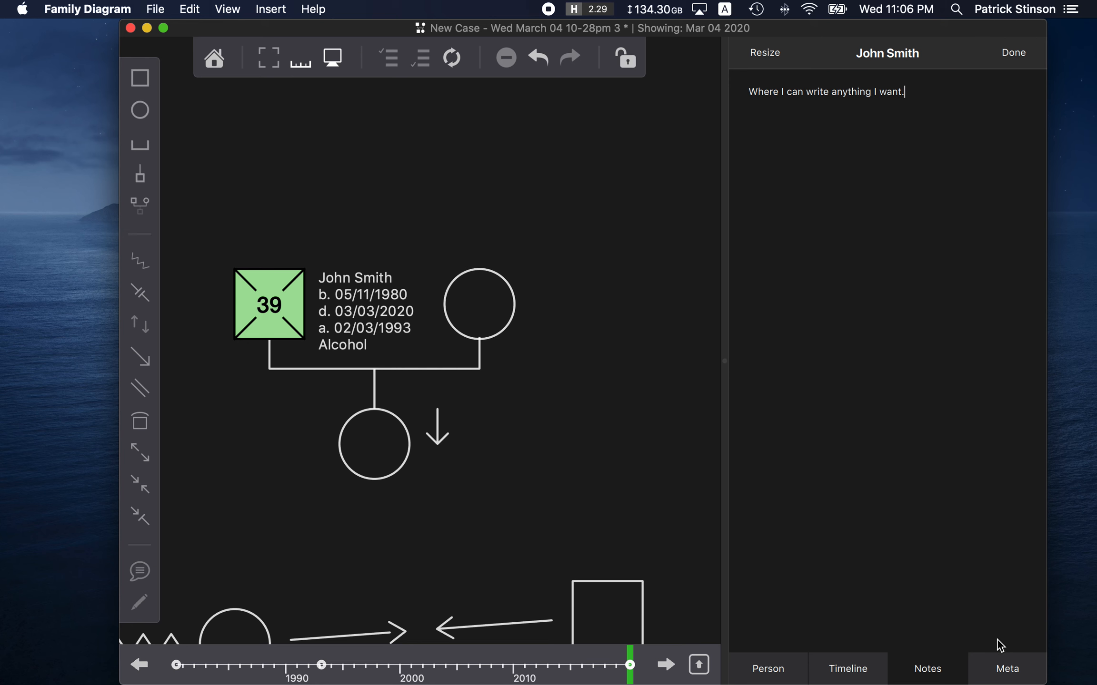
- View the father's layer and tag settings, close his properties, and leave nothing selected in the diagram
{"action": "left_click", "coordinate": [1006, 666]}
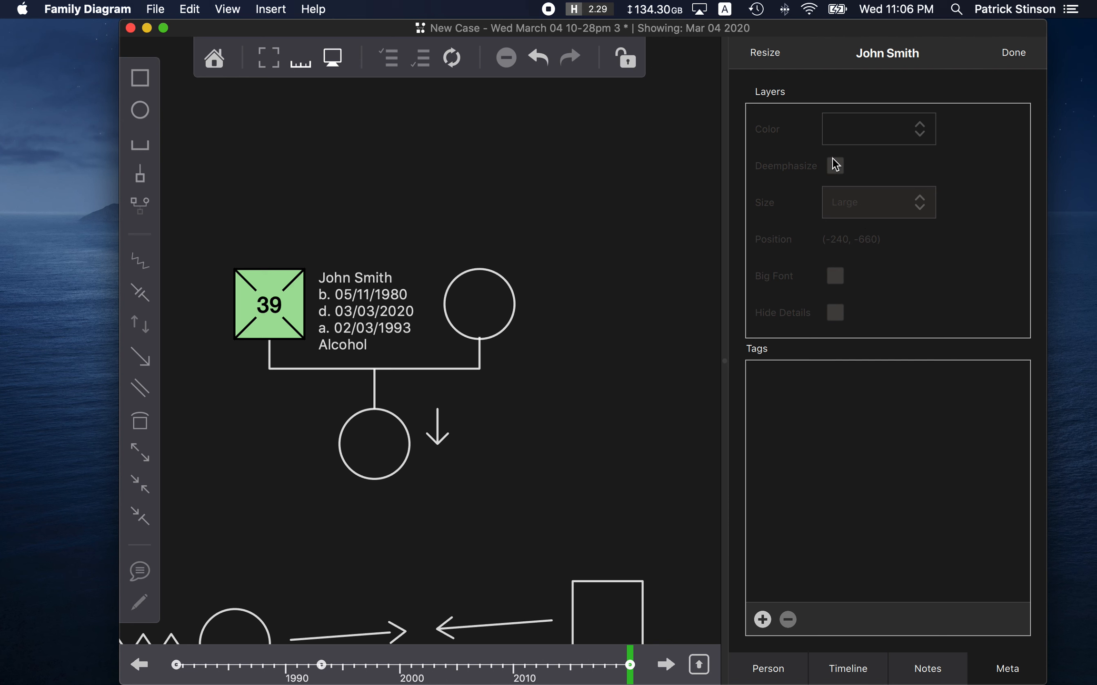
{"action": "left_click", "coordinate": [1015, 50]}
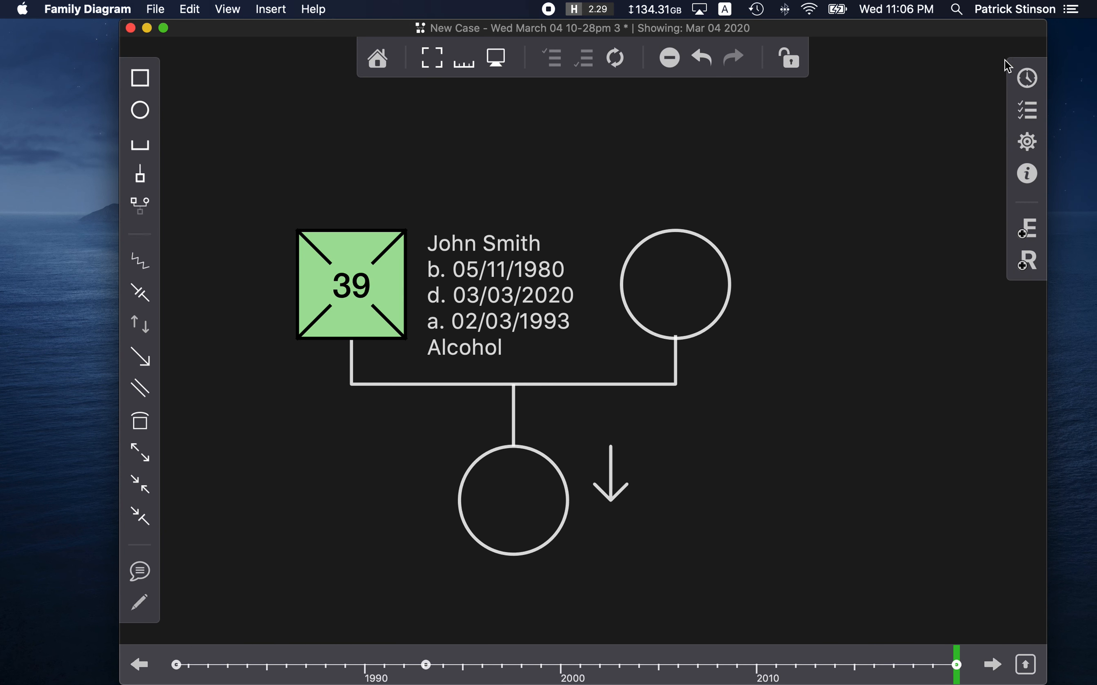
{"action": "left_click", "coordinate": [897, 226]}
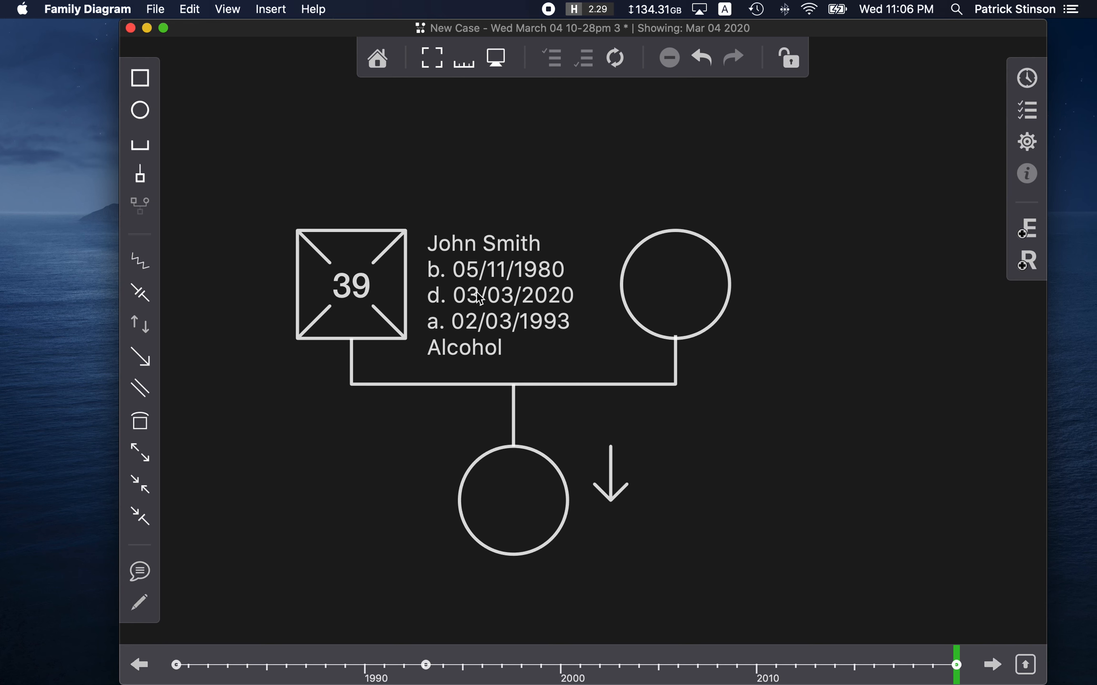
{"action": "left_click", "coordinate": [371, 298]}
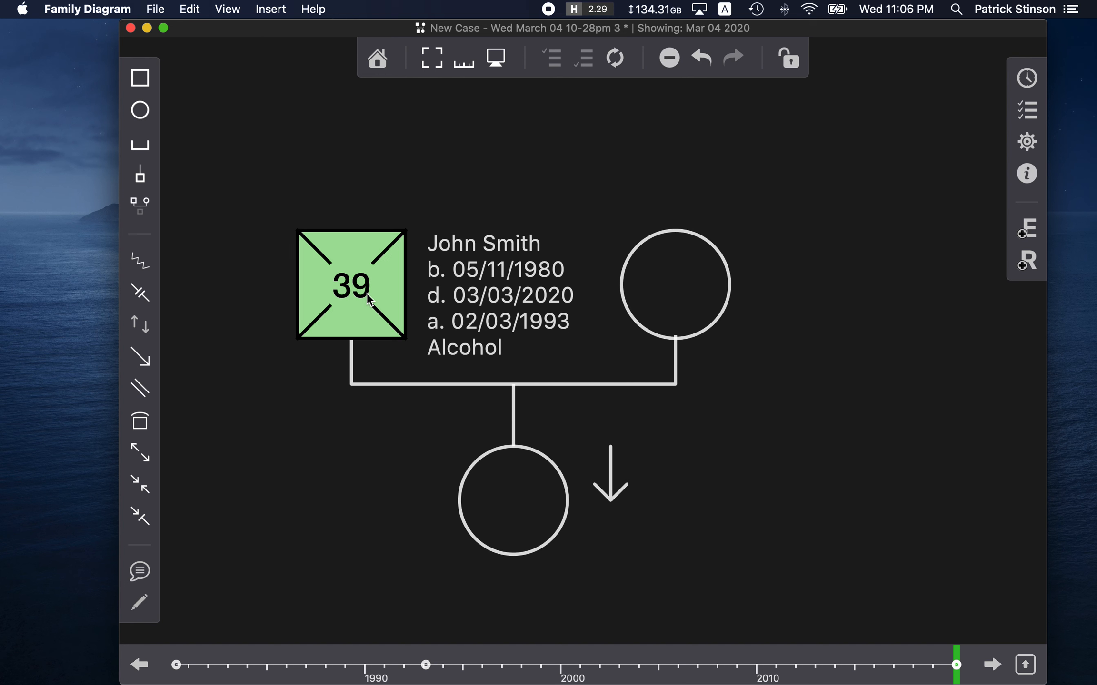
{"action": "left_click", "coordinate": [471, 203]}
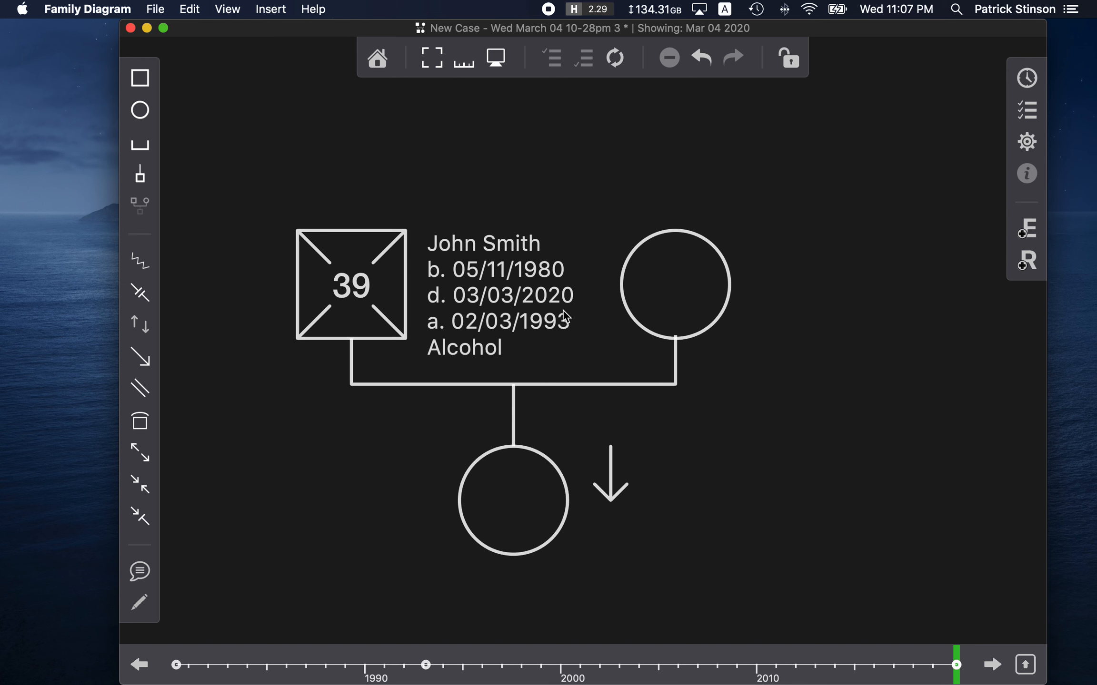
- Examine the whole family diagram and its individual family groups at different magnifications
{"action": "scroll", "coordinate": [564, 310], "scroll_direction": "down", "scroll_amount": 10}
{"action": "scroll", "coordinate": [563, 311], "scroll_direction": "down", "scroll_amount": 4}
{"action": "scroll", "coordinate": [563, 310], "scroll_direction": "up", "scroll_amount": 3}
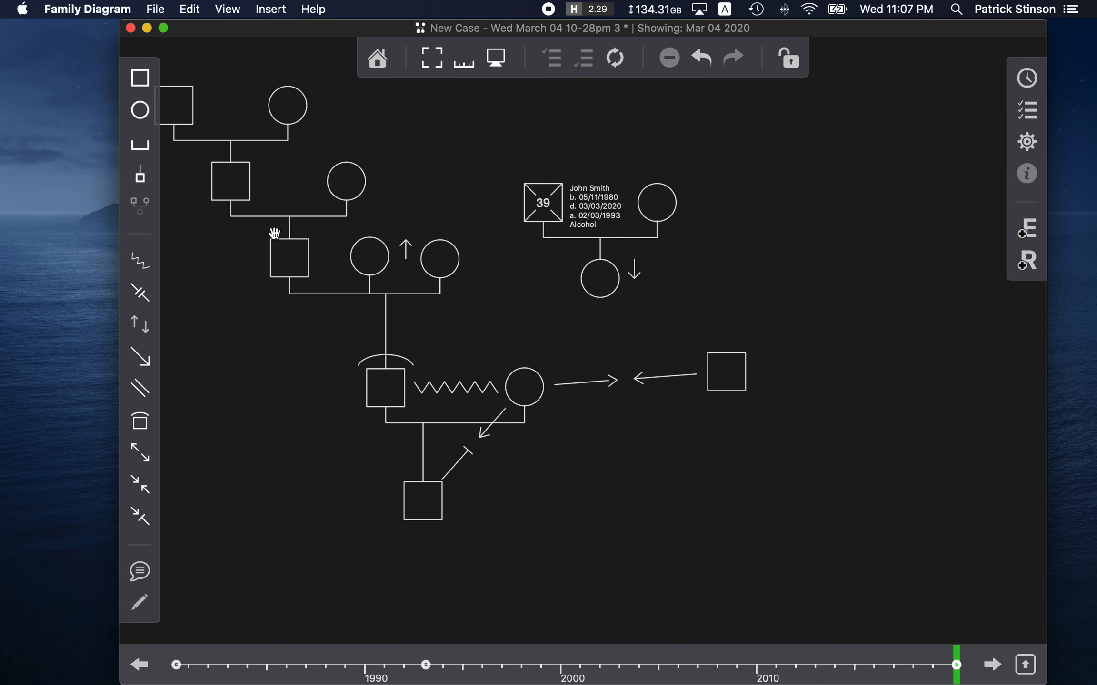
{"action": "scroll", "coordinate": [389, 187], "scroll_direction": "left", "scroll_amount": 1}
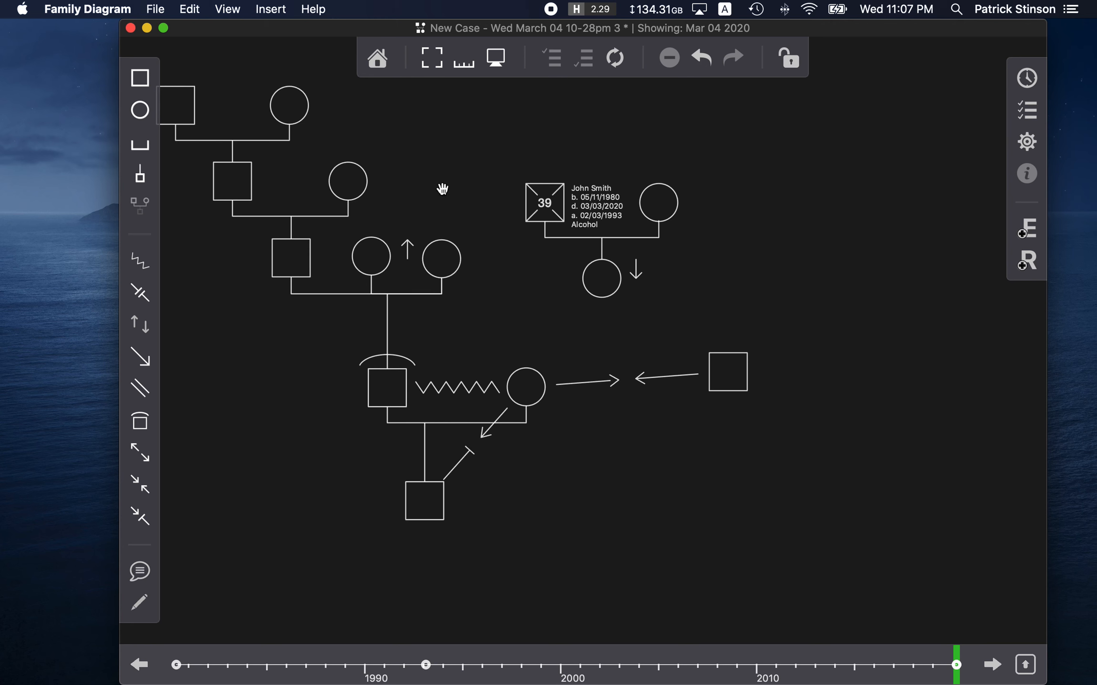
{"action": "left_click_drag", "start_coordinate": [443, 190], "coordinate": [524, 313]}
{"action": "scroll", "coordinate": [524, 314], "scroll_direction": "up", "scroll_amount": 5}
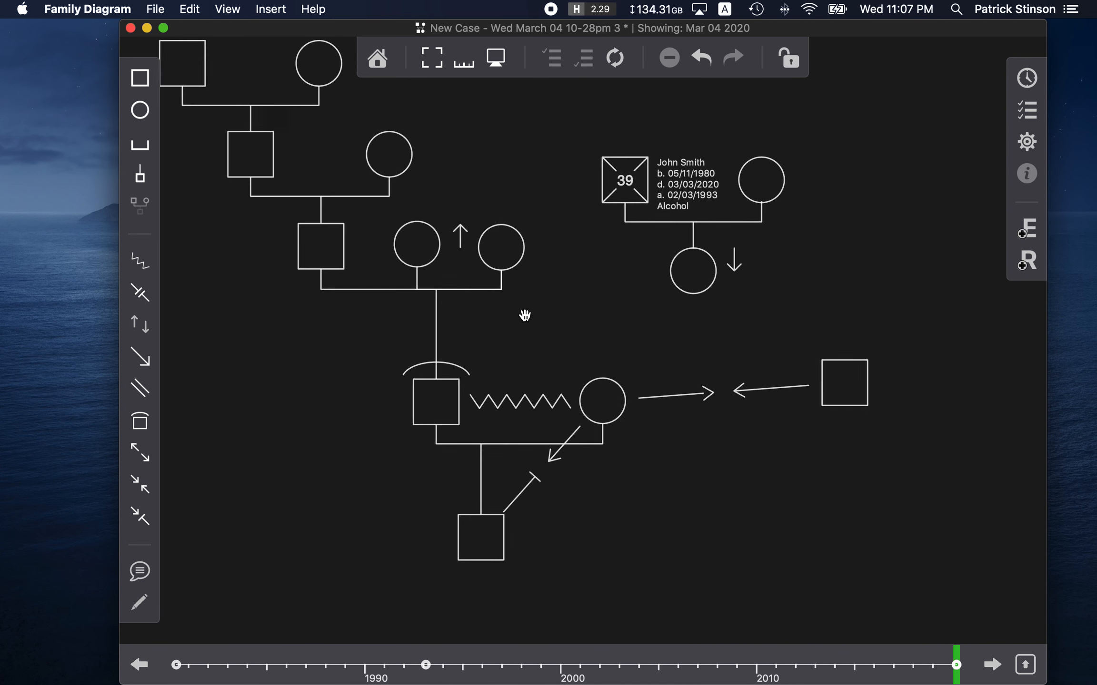
{"action": "scroll", "coordinate": [638, 230], "scroll_direction": "up", "scroll_amount": 3}
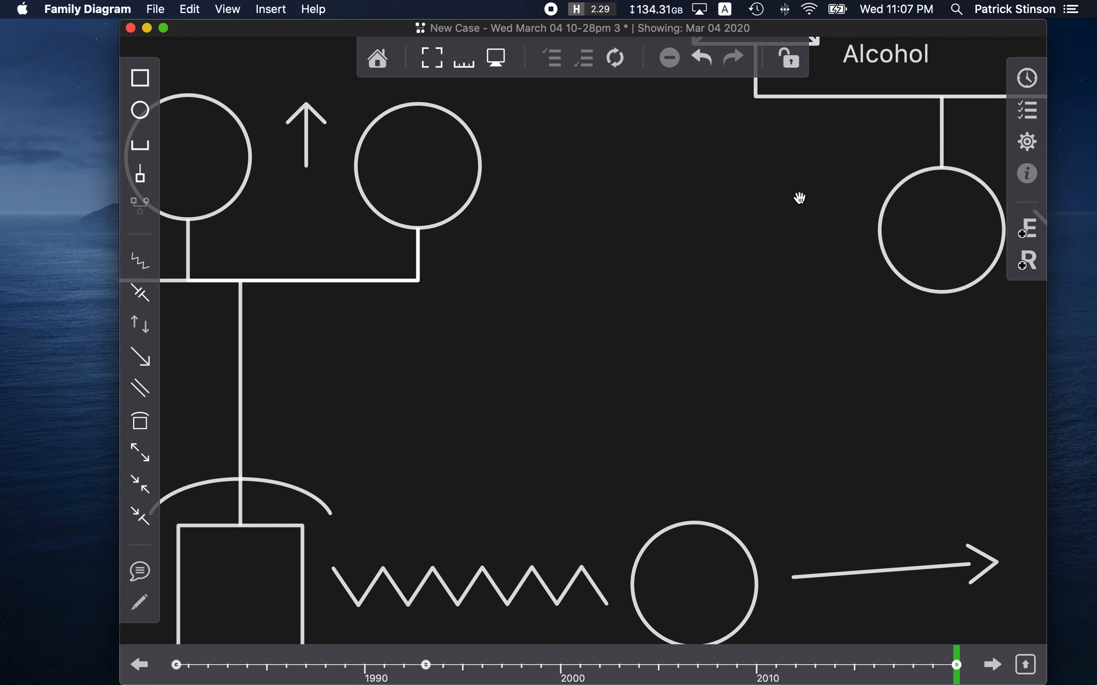
{"action": "left_click_drag", "start_coordinate": [799, 196], "coordinate": [413, 384]}
{"action": "left_click_drag", "start_coordinate": [409, 176], "coordinate": [887, 323]}
{"action": "mouse_move", "coordinate": [417, 217]}
{"action": "left_mouse_down"}
{"action": "mouse_move", "coordinate": [595, 227]}
{"action": "mouse_move", "coordinate": [850, 169]}
{"action": "left_mouse_up"}
{"action": "mouse_move", "coordinate": [806, 309]}
{"action": "left_mouse_down"}
{"action": "mouse_move", "coordinate": [324, 282]}
{"action": "mouse_move", "coordinate": [287, 293]}
{"action": "left_mouse_up"}
{"action": "left_click_drag", "start_coordinate": [605, 334], "coordinate": [362, 256]}
{"action": "scroll", "coordinate": [535, 394], "scroll_direction": "down", "scroll_amount": 5}
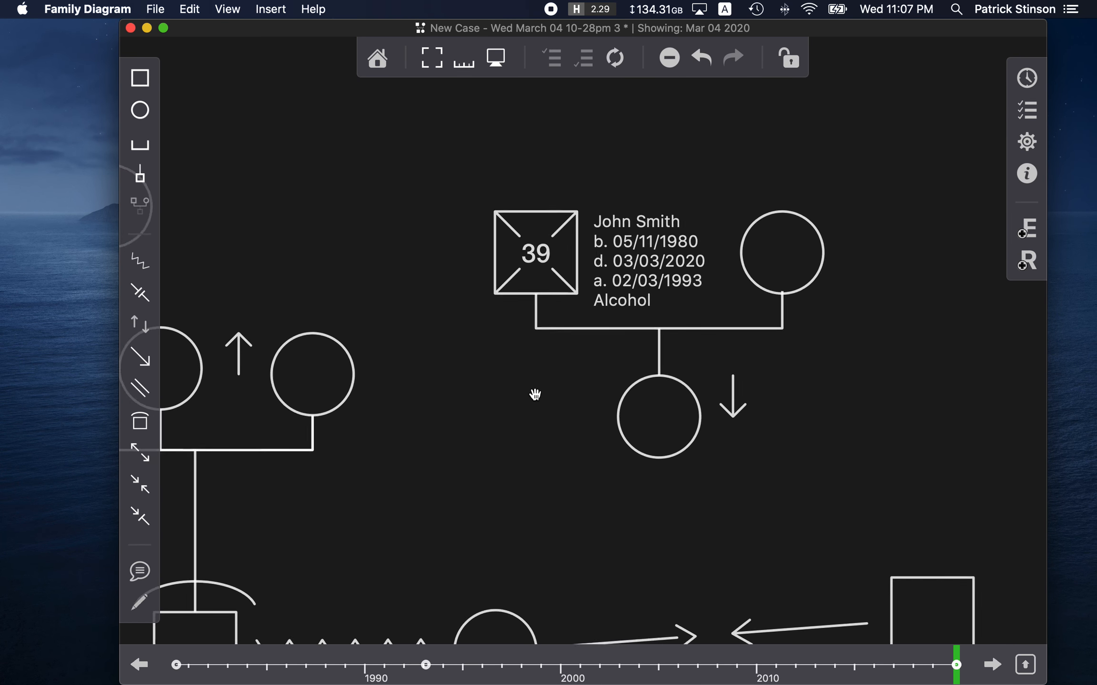
{"action": "scroll", "coordinate": [535, 394], "scroll_direction": "down", "scroll_amount": 4}
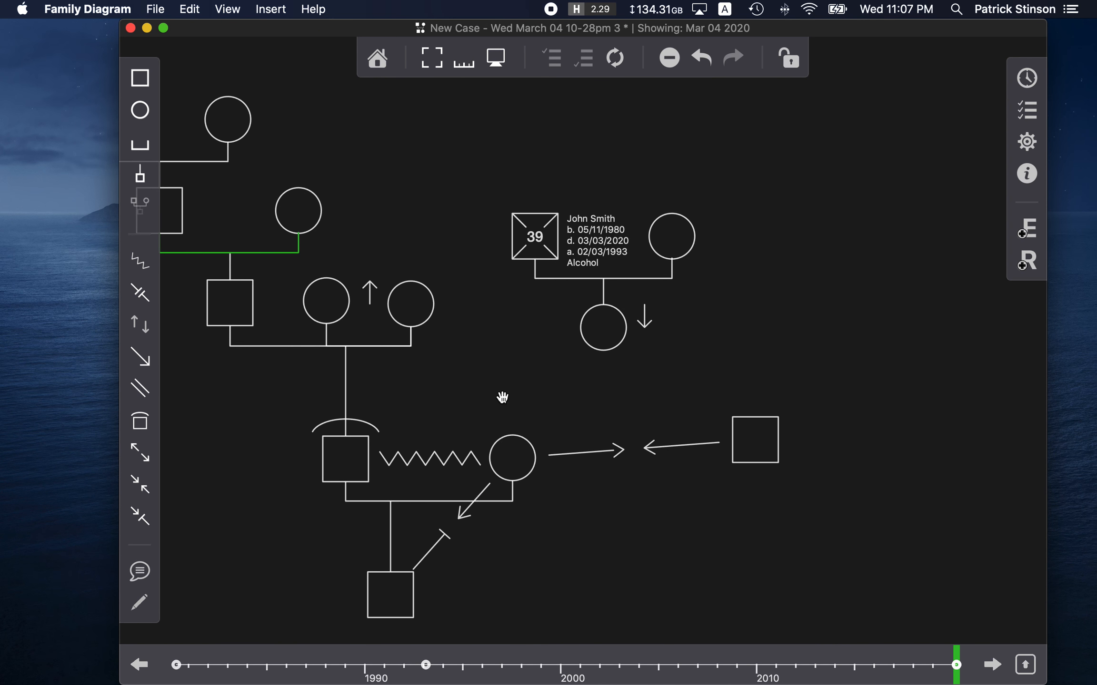
{"action": "left_click_drag", "start_coordinate": [484, 346], "coordinate": [568, 355]}
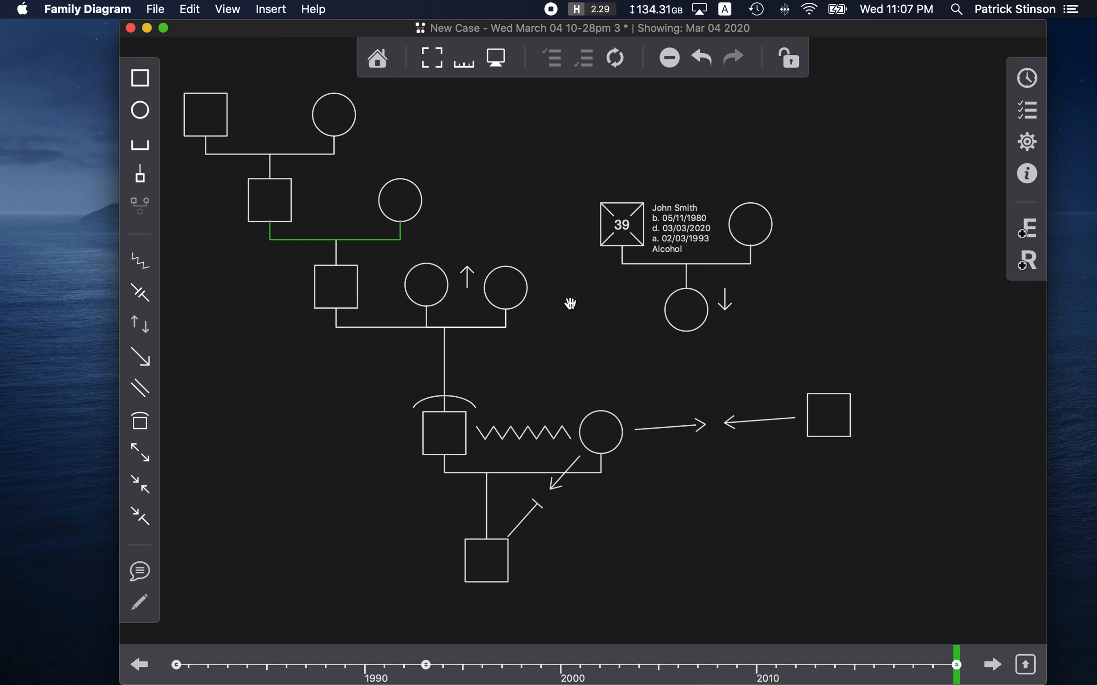
{"action": "scroll", "coordinate": [569, 303], "scroll_direction": "up", "scroll_amount": 4}
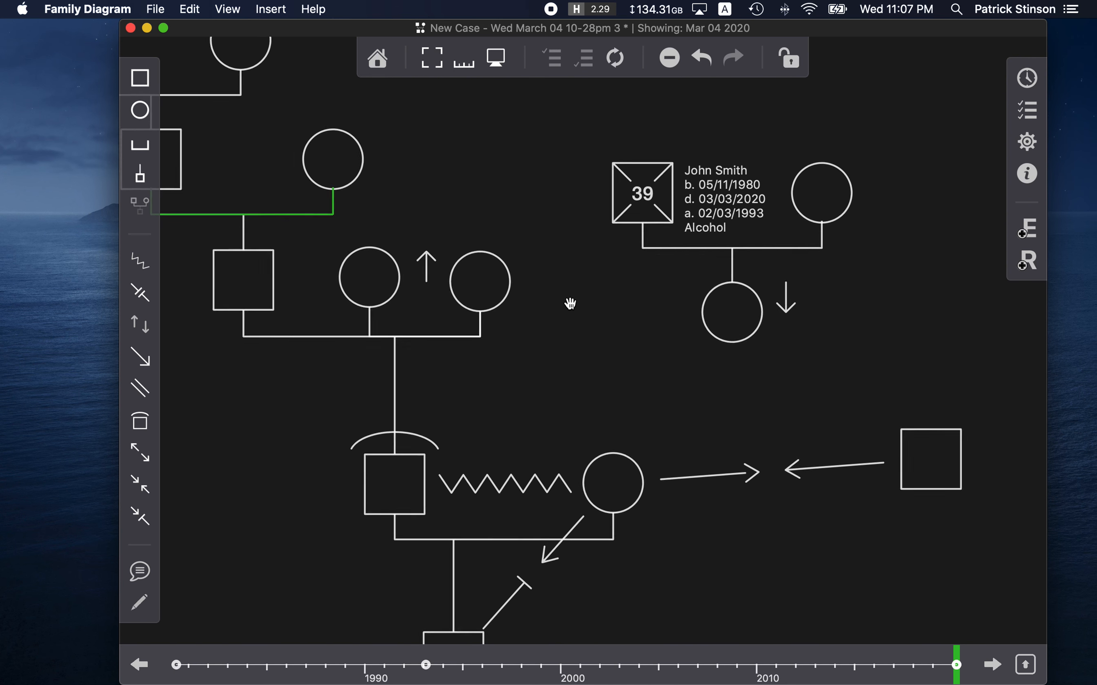
{"action": "scroll", "coordinate": [570, 303], "scroll_direction": "down", "scroll_amount": 3}
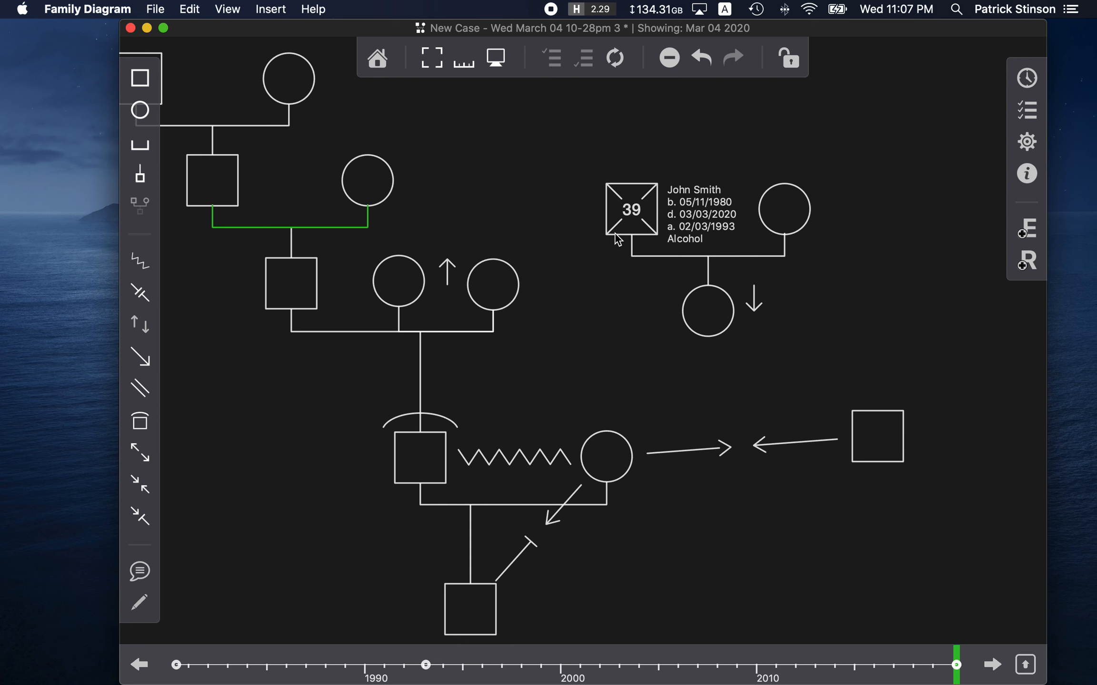
- Open the father's properties for inspection from the diagram overview, close them, and deselect him
{"action": "left_click", "coordinate": [608, 143]}
{"action": "left_click", "coordinate": [630, 208]}
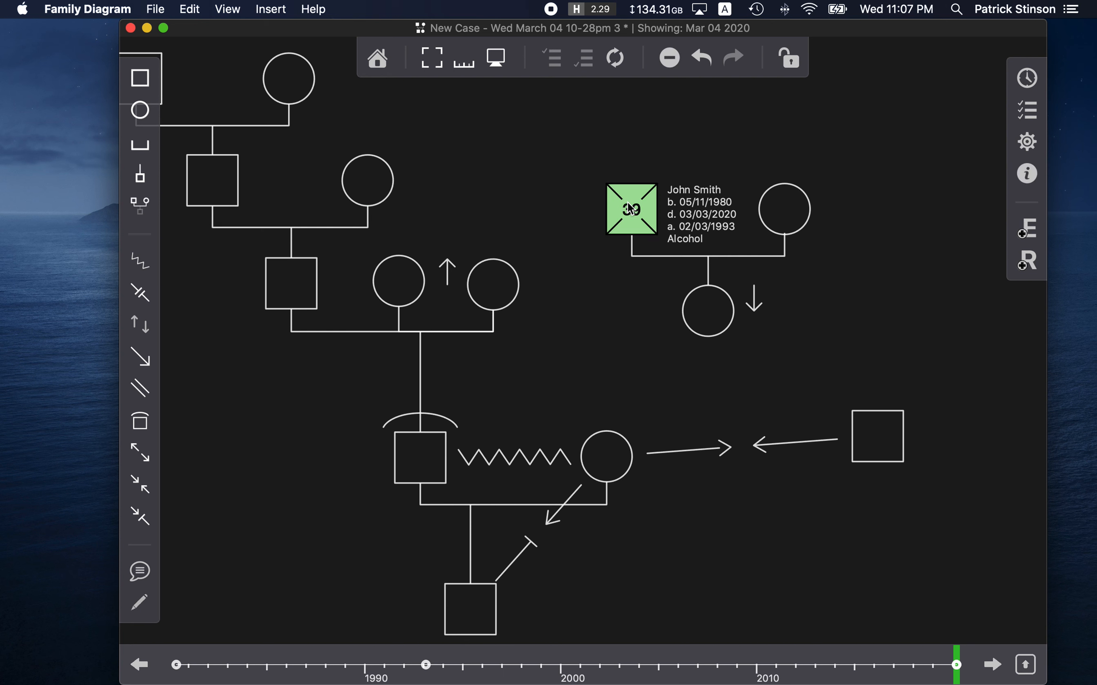
{"action": "left_click", "coordinate": [1028, 174]}
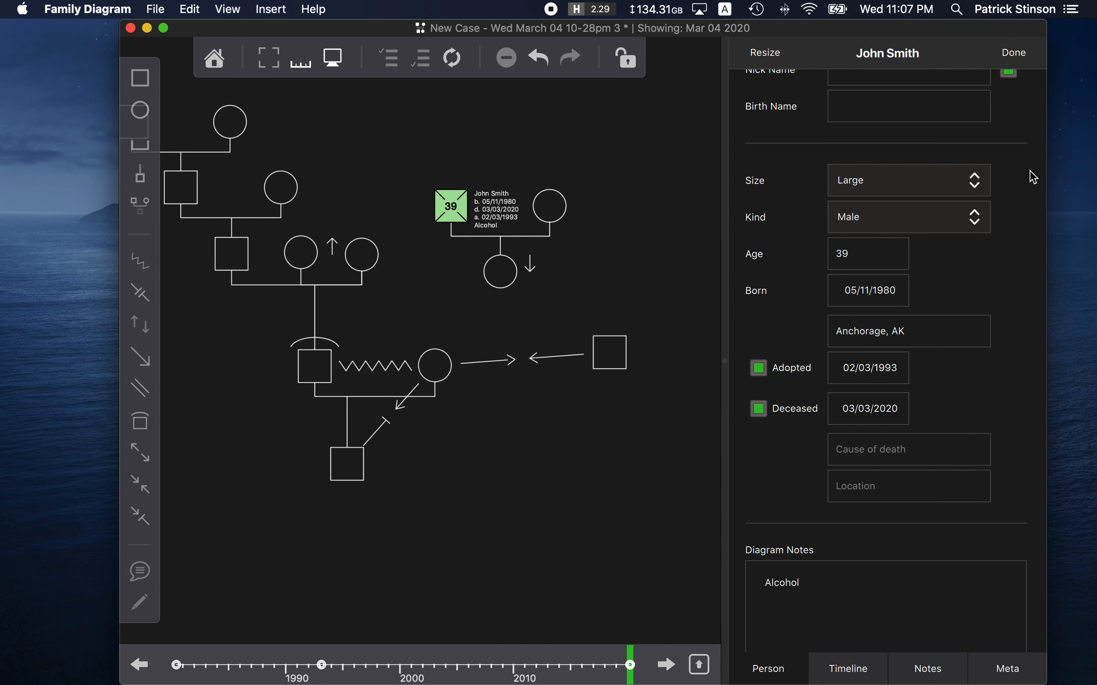
{"action": "left_click", "coordinate": [1013, 51]}
{"action": "left_click", "coordinate": [744, 196]}
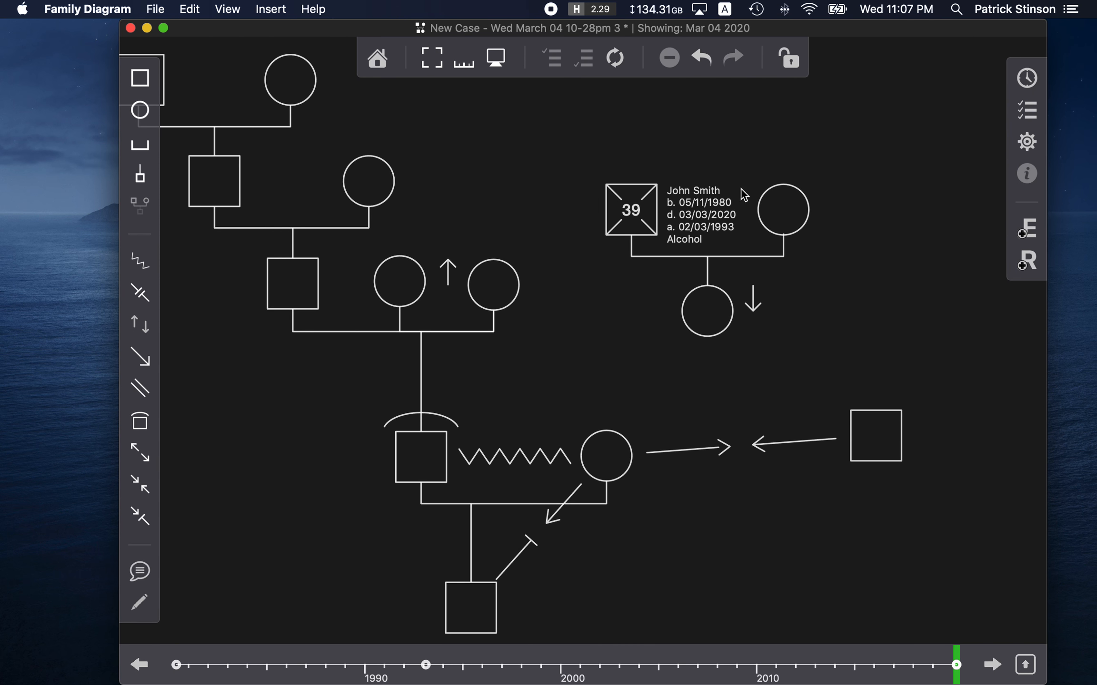
- Open the mother's properties for inspection, close them, and deselect her
{"action": "left_click", "coordinate": [786, 203]}
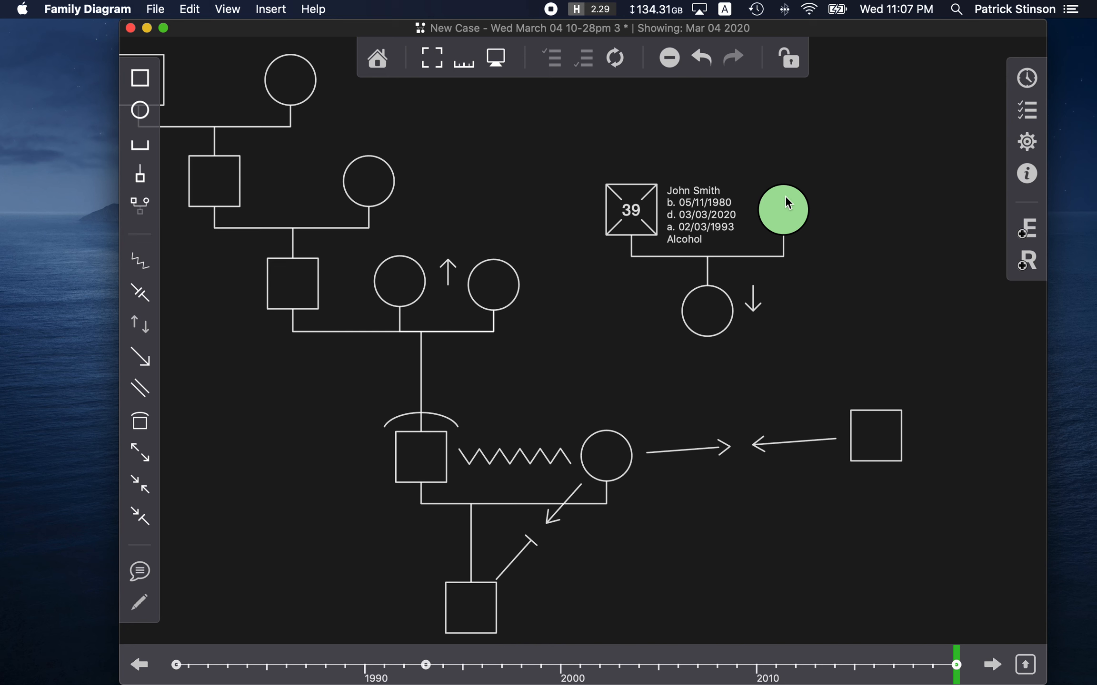
{"action": "double_click", "coordinate": [785, 197]}
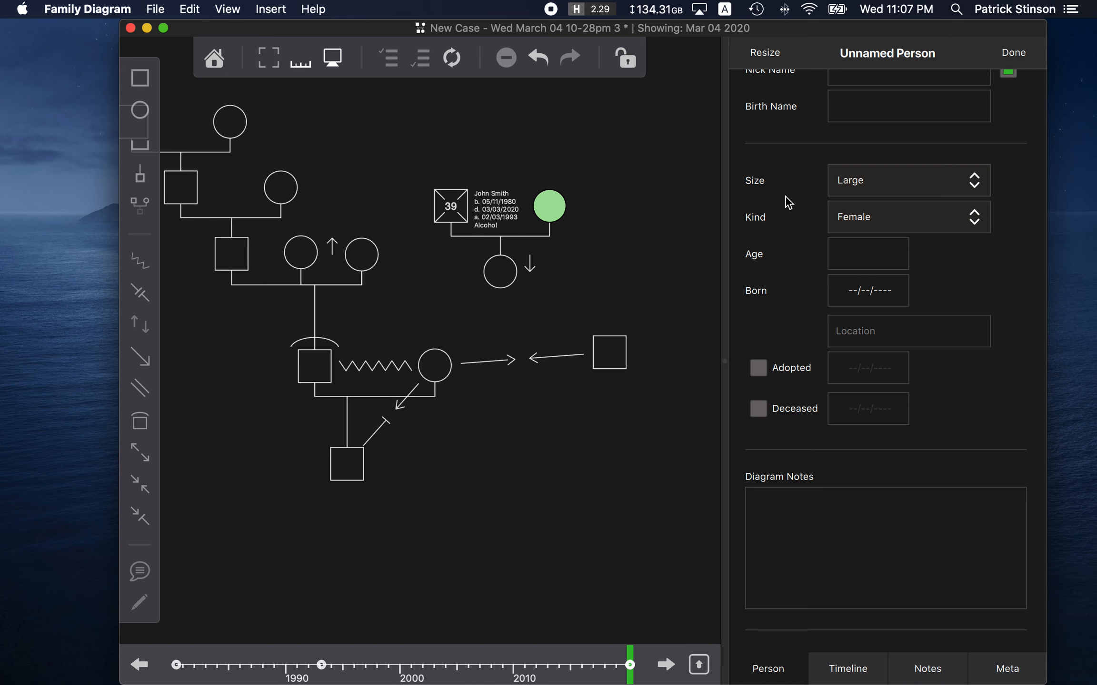
{"action": "left_click", "coordinate": [1001, 58]}
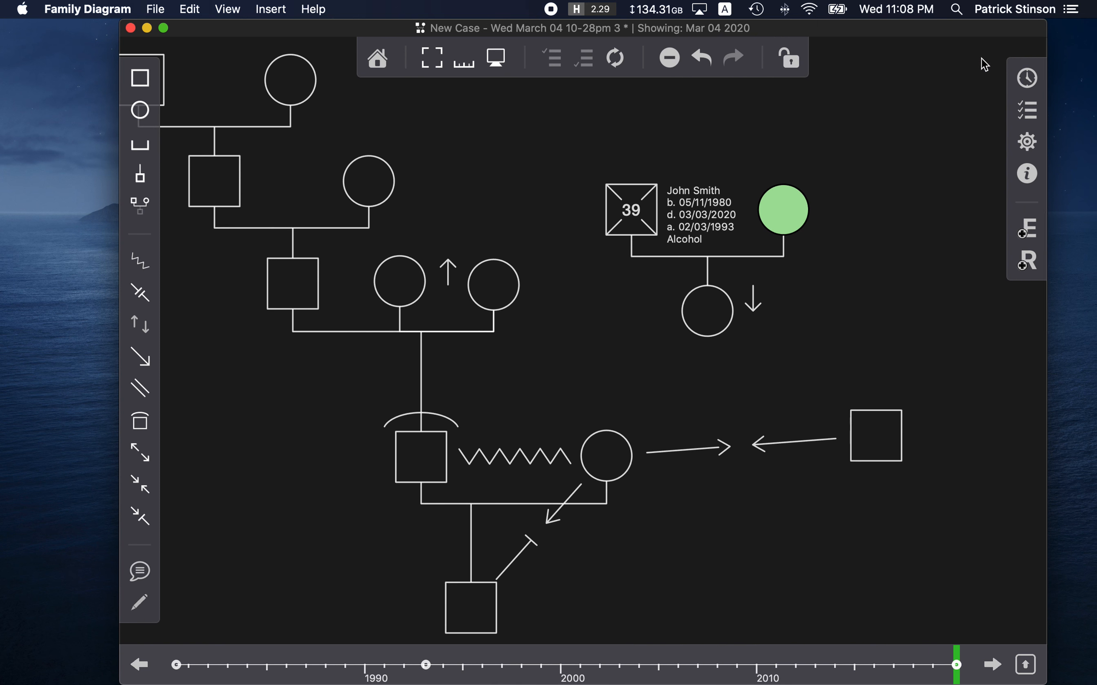
{"action": "left_click", "coordinate": [817, 150]}
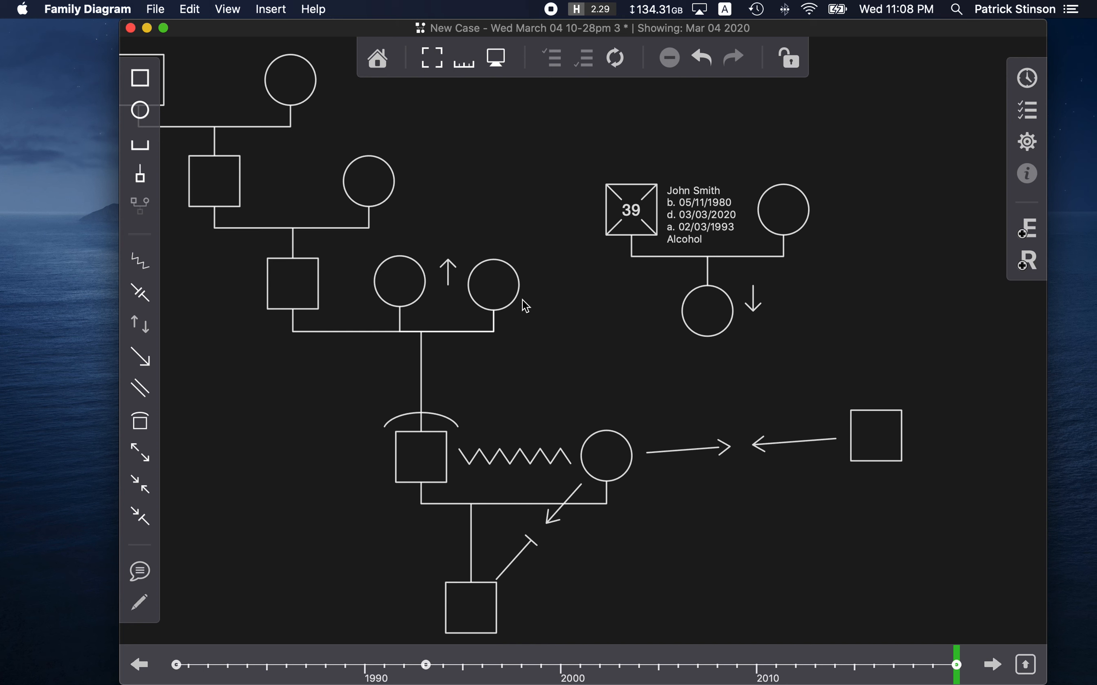
- Select the pair-bond line between the father and the mother and open its properties
{"action": "left_click", "coordinate": [476, 329]}
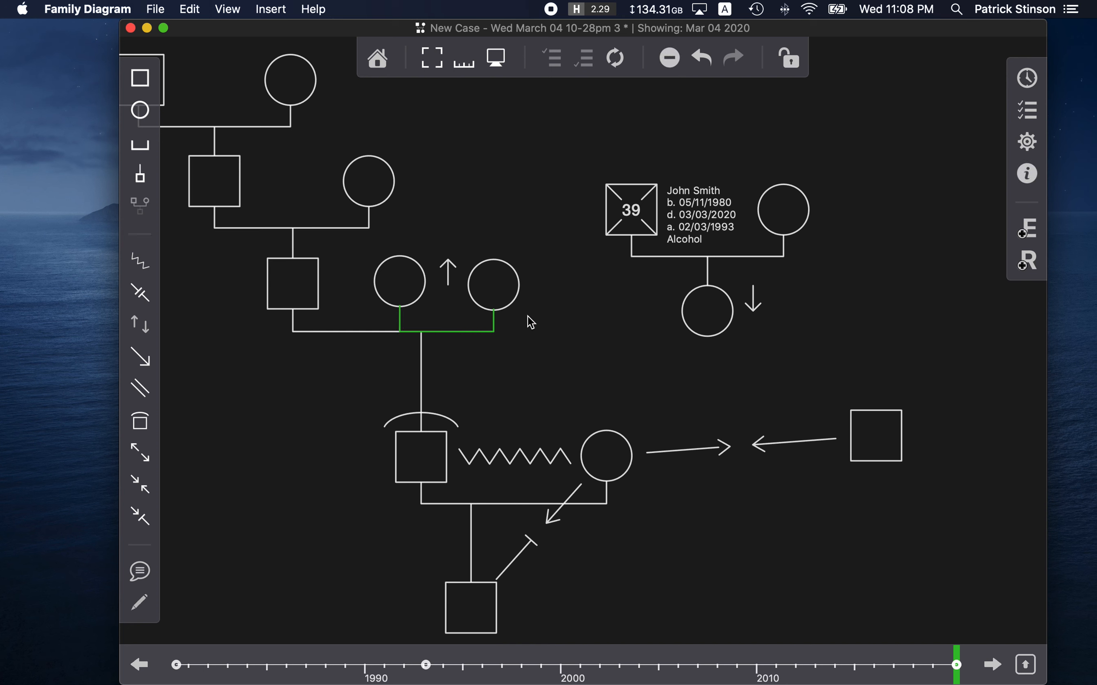
{"action": "left_click", "coordinate": [682, 257]}
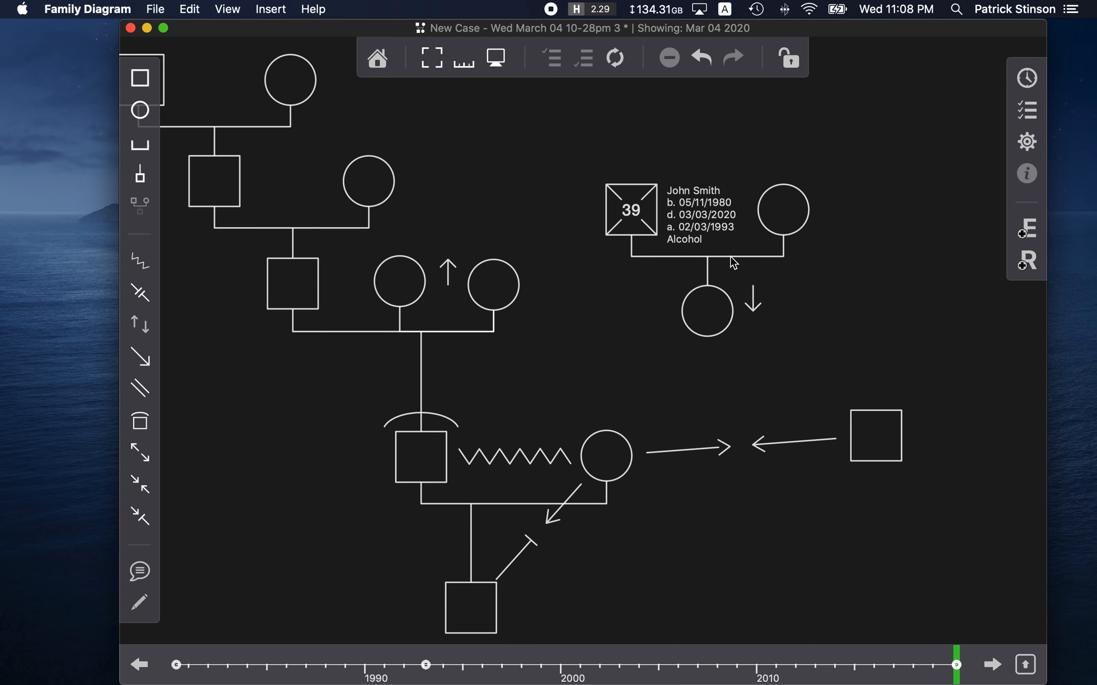
{"action": "left_click", "coordinate": [790, 256]}
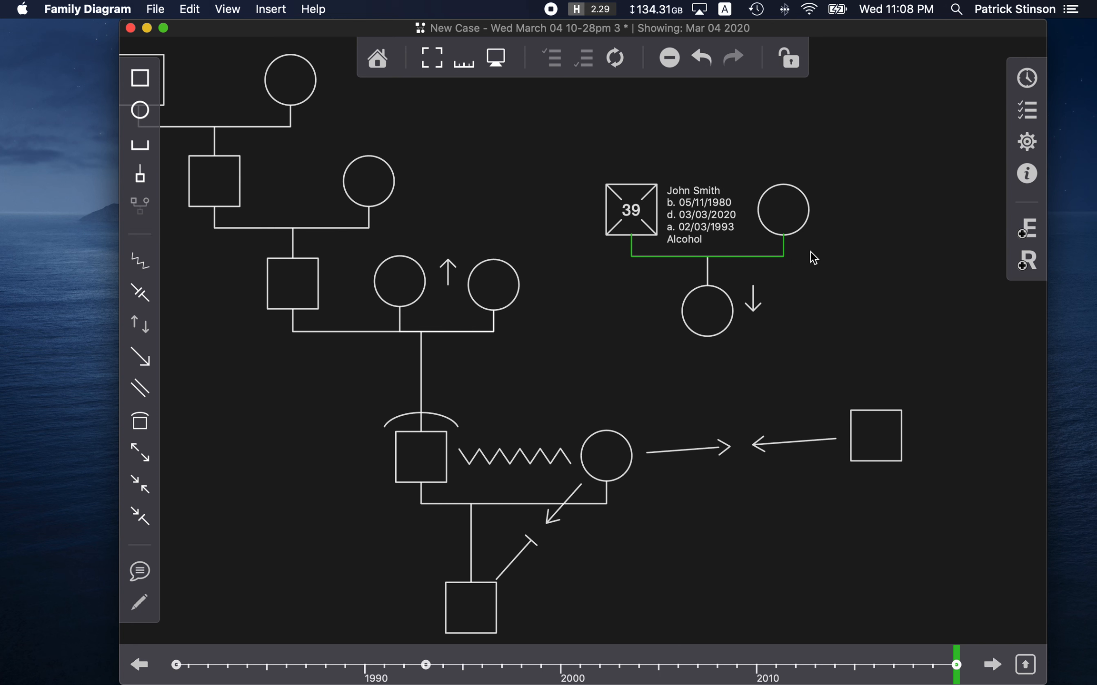
{"action": "left_click", "coordinate": [1026, 175]}
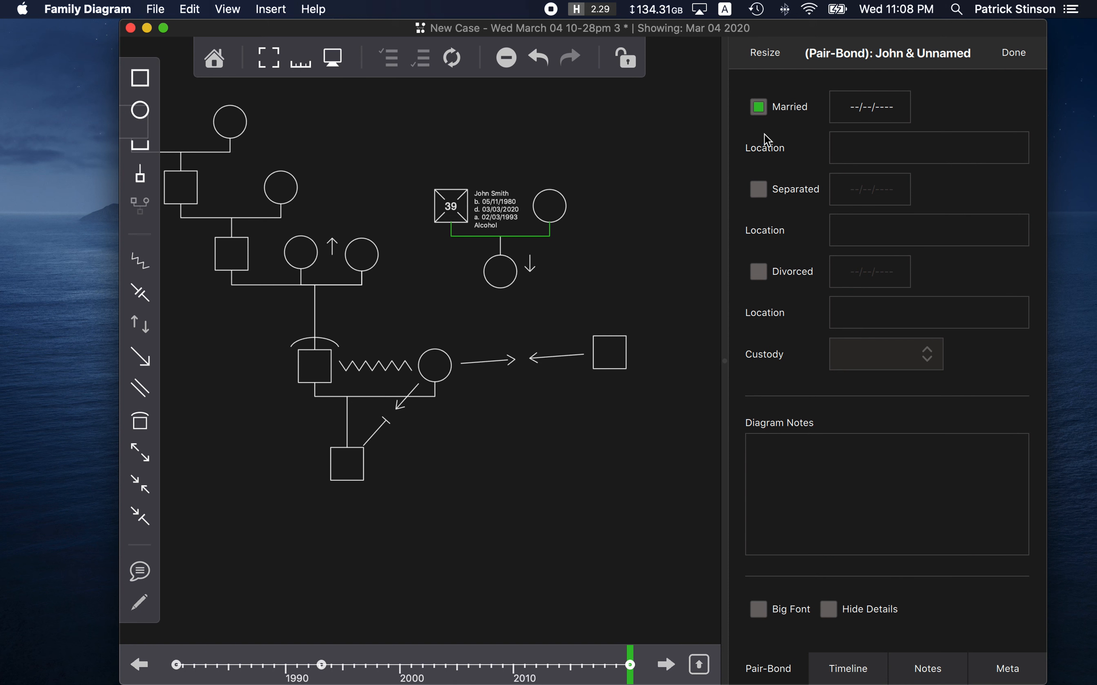
- Clear the Married state of the parents' pair-bond, examine its line in the diagram, and restore Married
{"action": "left_click", "coordinate": [759, 107]}
{"action": "scroll", "coordinate": [452, 232], "scroll_direction": "up", "scroll_amount": 5}
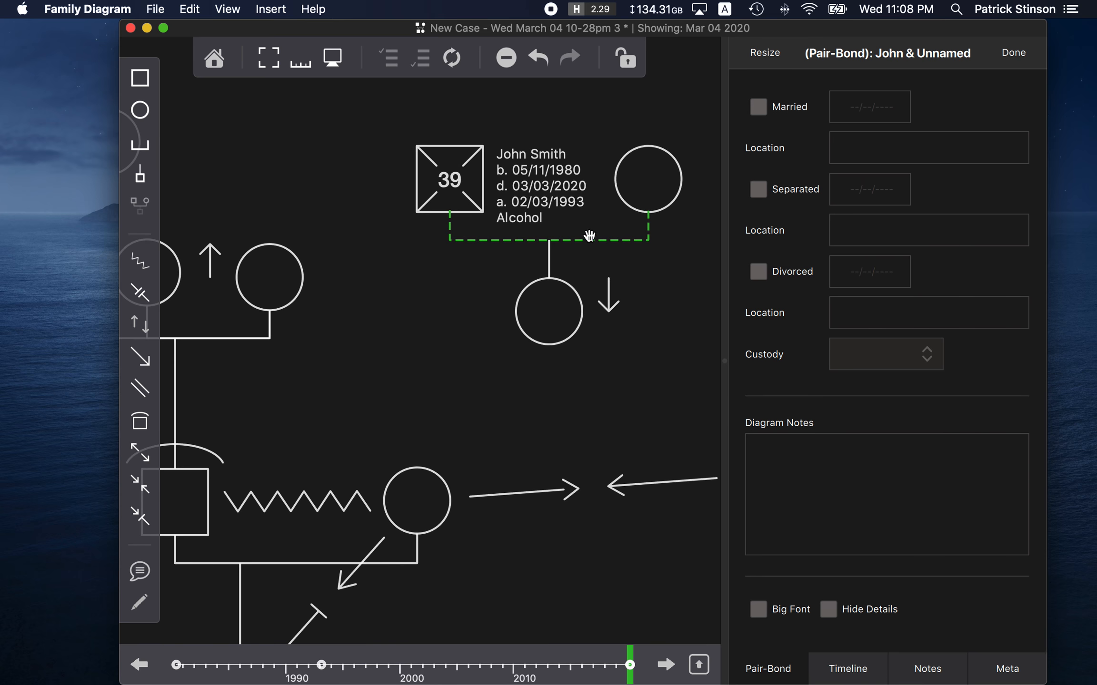
{"action": "left_click_drag", "start_coordinate": [479, 271], "coordinate": [481, 305]}
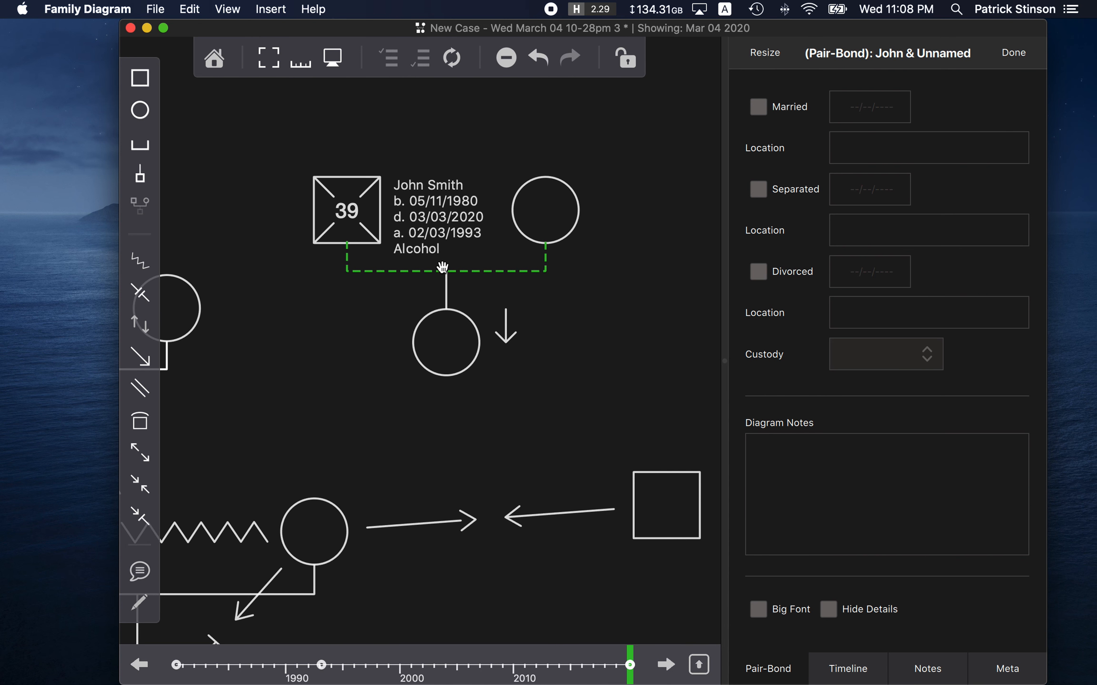
{"action": "scroll", "coordinate": [442, 267], "scroll_direction": "up", "scroll_amount": 5}
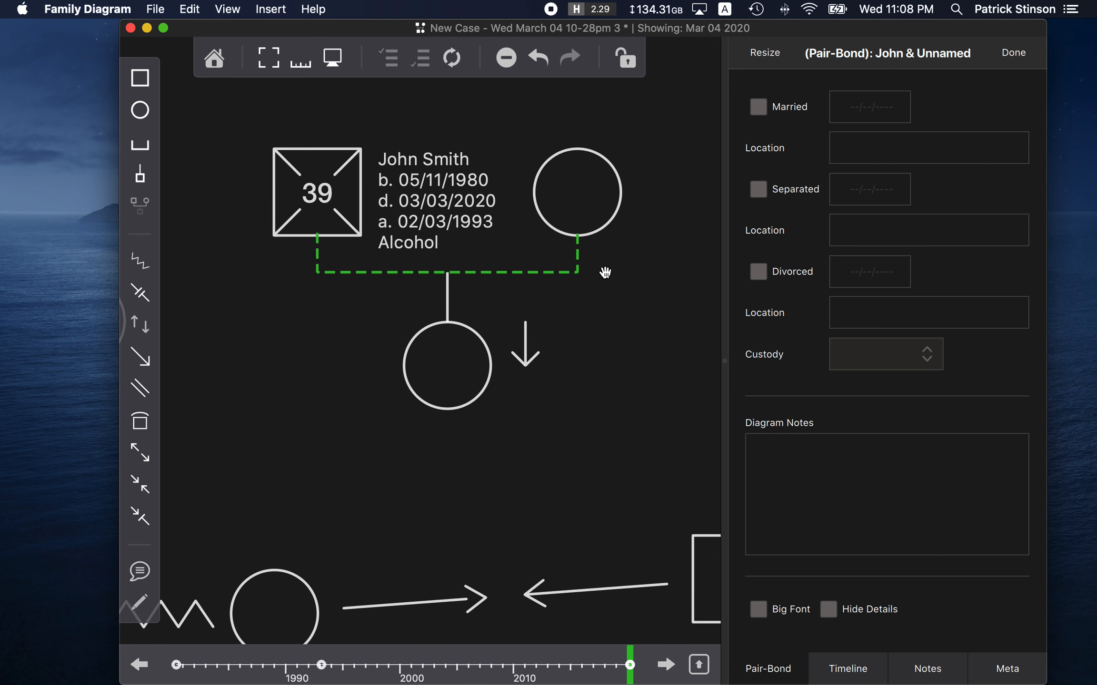
{"action": "left_click", "coordinate": [764, 107]}
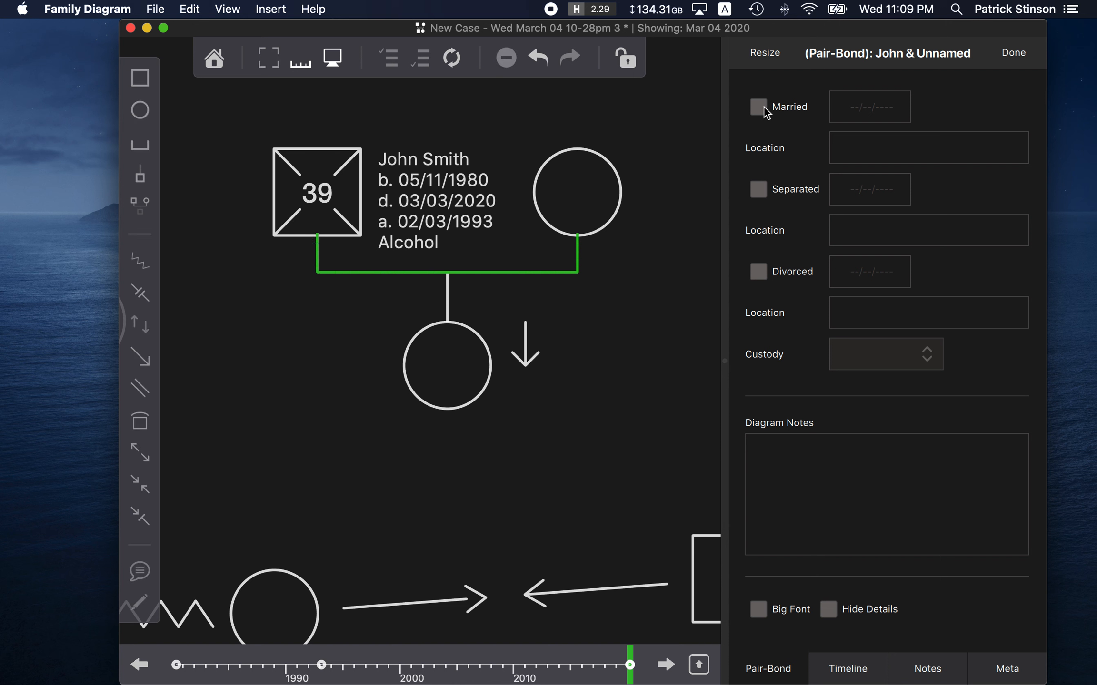
{"action": "left_click", "coordinate": [335, 259]}
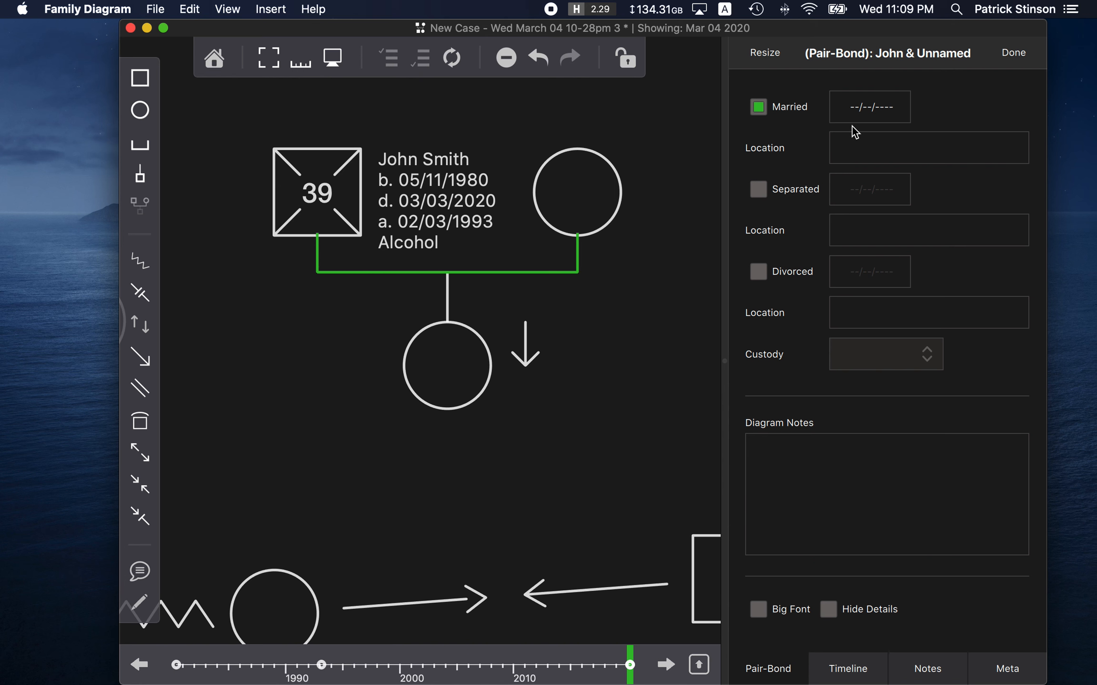
- Close the pair-bond properties and move the father's symbol higher and farther away from the mother
{"action": "left_click", "coordinate": [498, 117]}
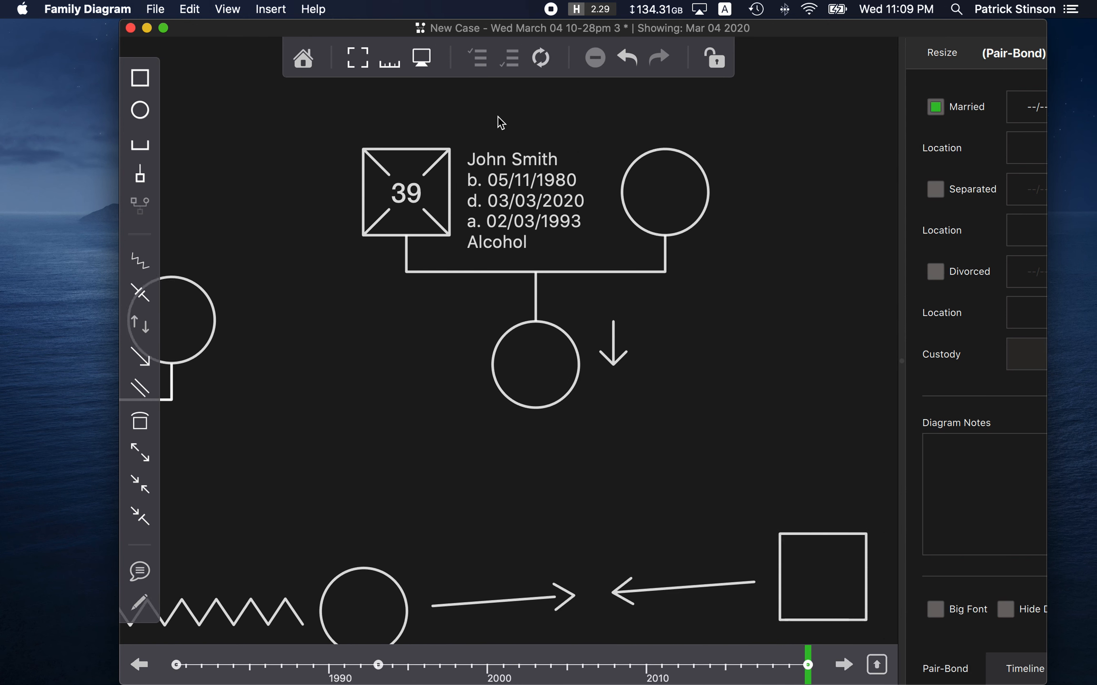
{"action": "scroll", "coordinate": [497, 119], "scroll_direction": "up", "scroll_amount": 3}
{"action": "scroll", "coordinate": [502, 184], "scroll_direction": "down", "scroll_amount": 2}
{"action": "left_click_drag", "start_coordinate": [473, 287], "coordinate": [372, 250]}
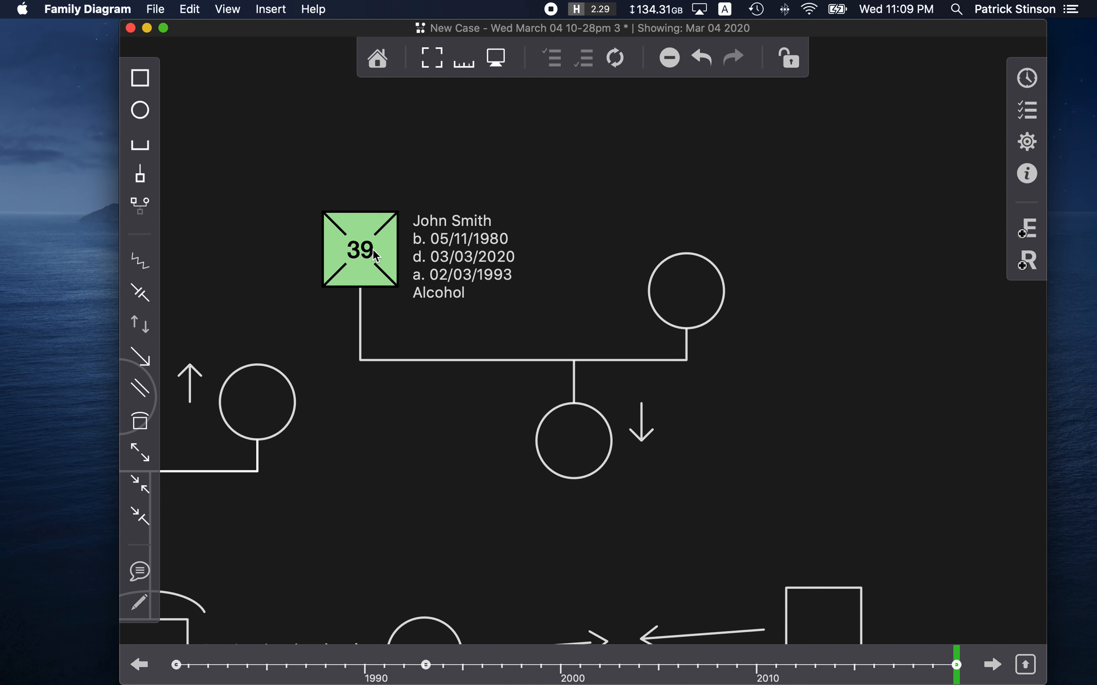
- Set the parents' marriage date to 2/3/1990 in the pair-bond properties, and switch Married off and back on
{"action": "left_click", "coordinate": [538, 361]}
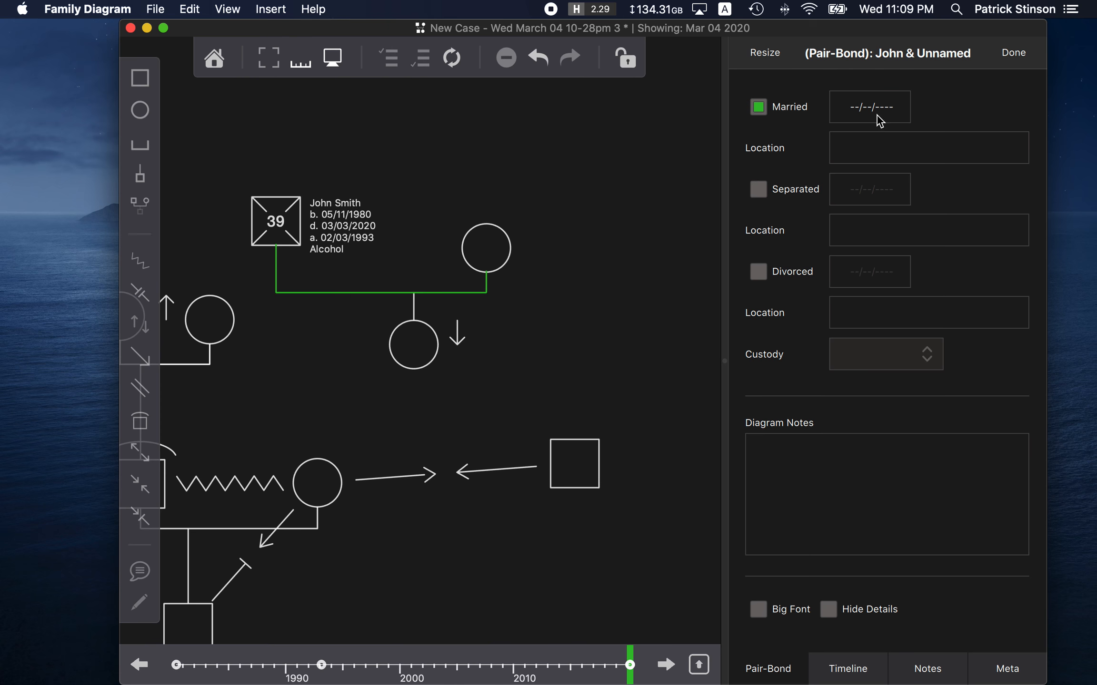
{"action": "left_click", "coordinate": [877, 115]}
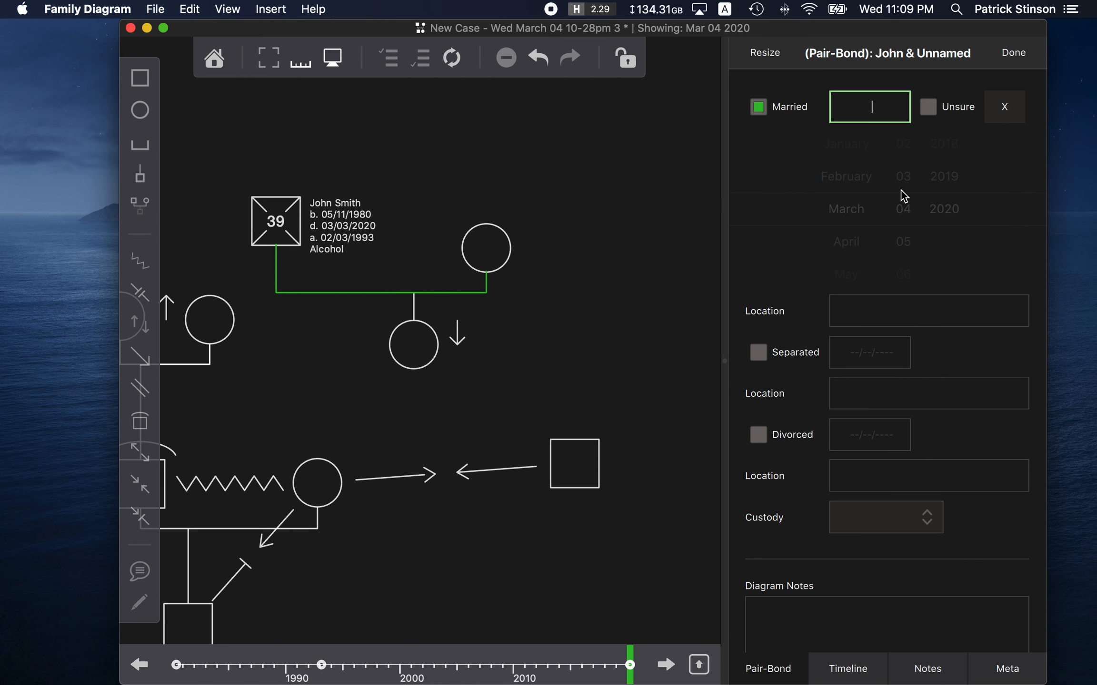
{"action": "type", "text": "2/3/1990"}
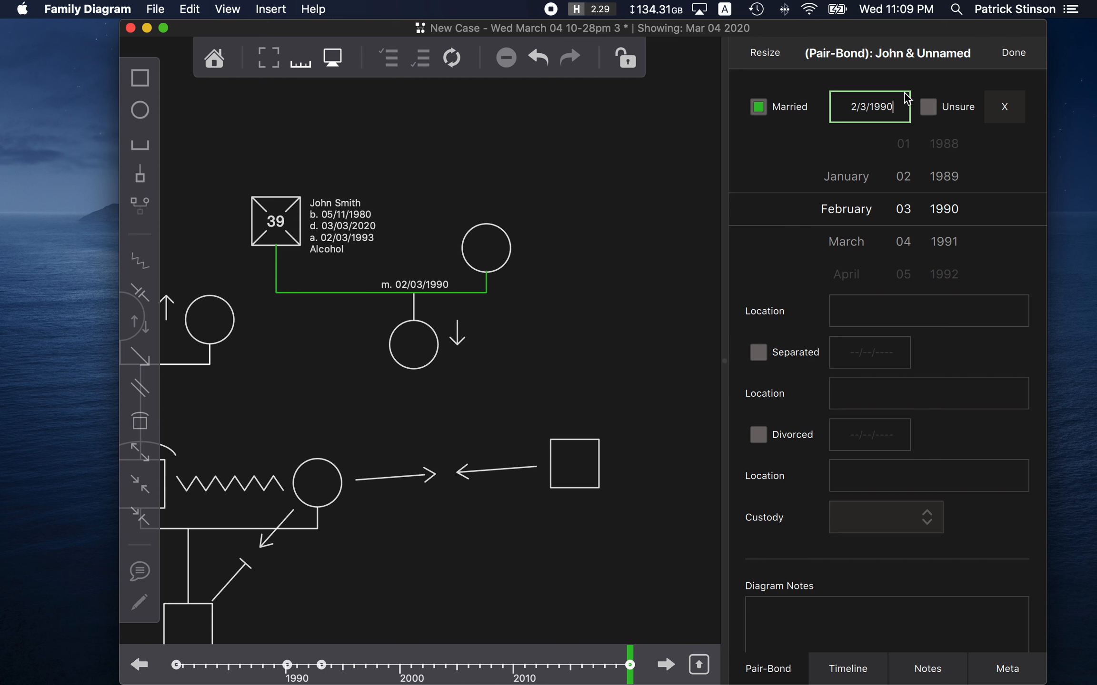
{"action": "left_click", "coordinate": [883, 316]}
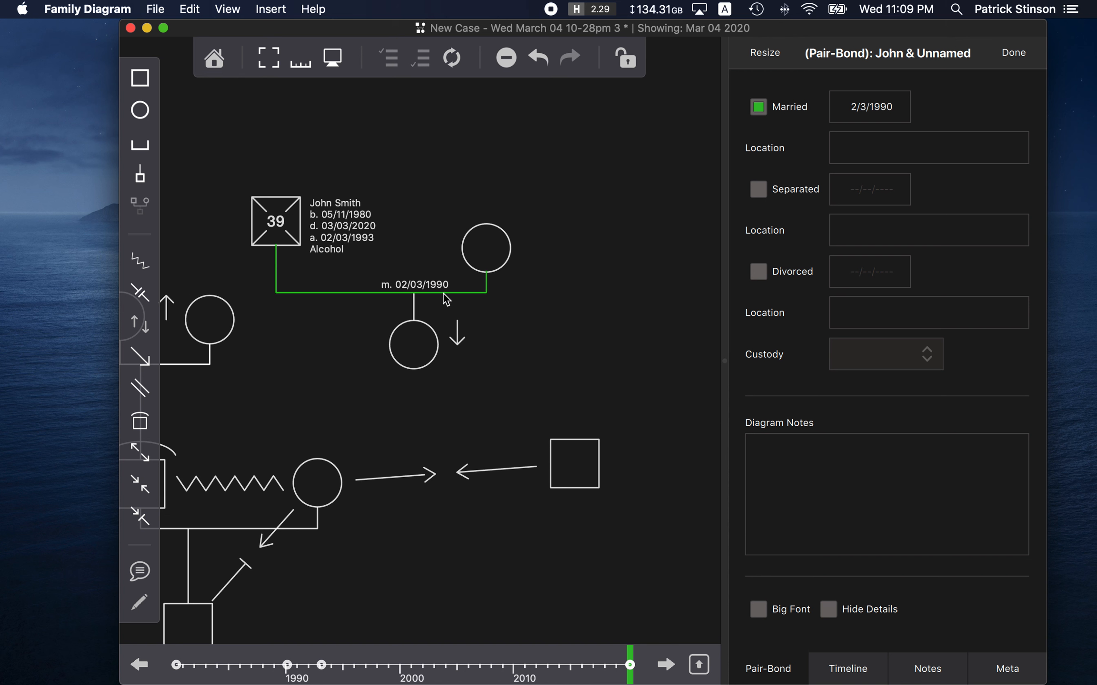
{"action": "left_click", "coordinate": [758, 106]}
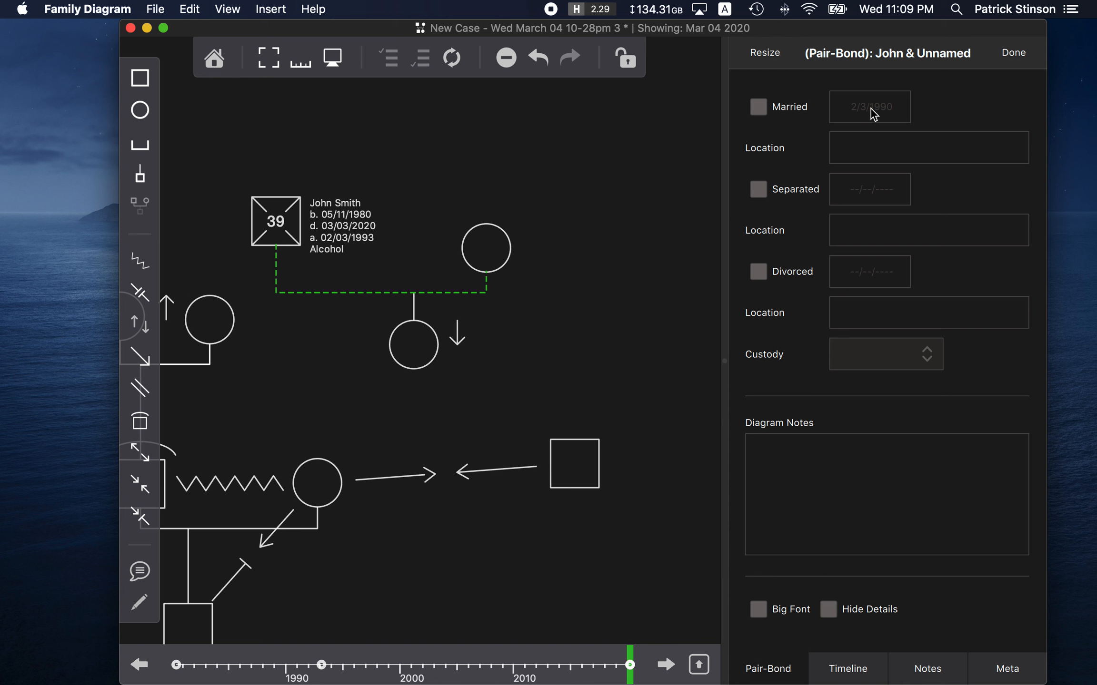
{"action": "left_click", "coordinate": [760, 107]}
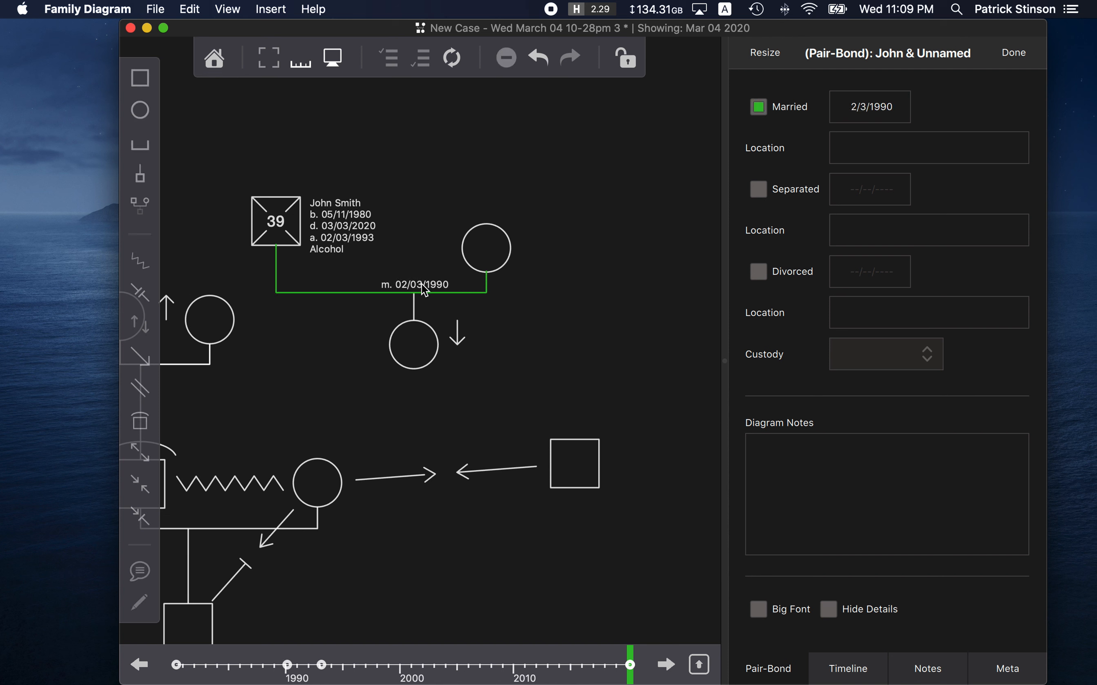
- Mark the parents' pair-bond as separated and move the marriage date label clear of the separation mark
{"action": "left_click", "coordinate": [759, 189]}
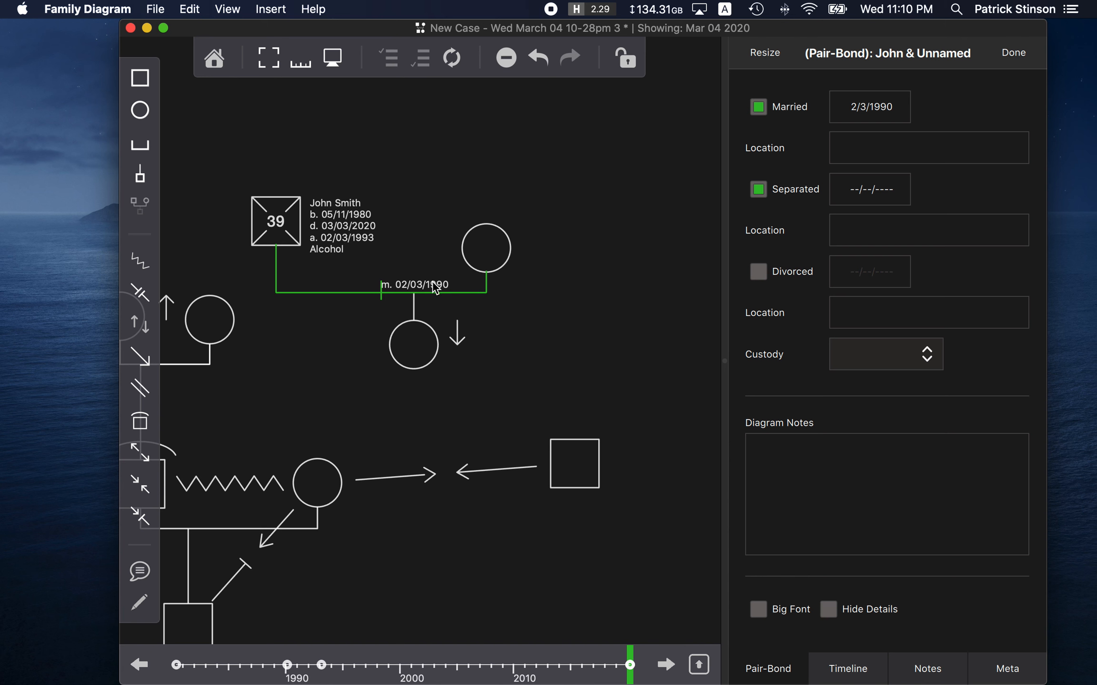
{"action": "left_click", "coordinate": [443, 255]}
{"action": "left_click_drag", "start_coordinate": [574, 349], "coordinate": [592, 340]}
{"action": "double_click", "coordinate": [602, 358]}
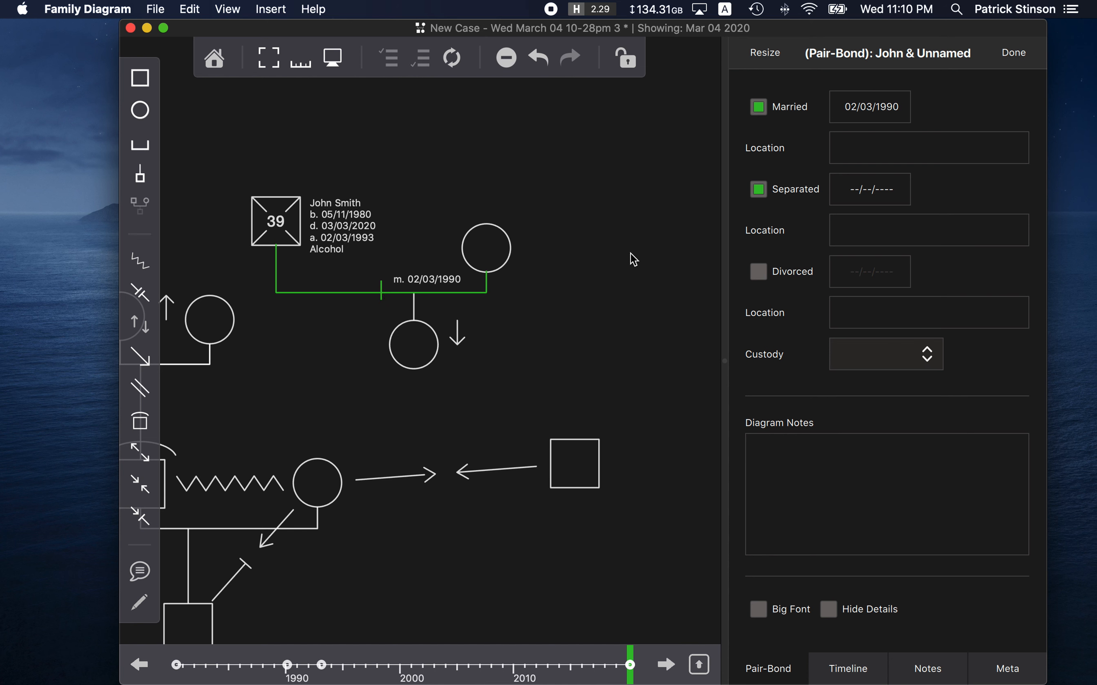
- Switch the pair-bond's Separated state off and on repeatedly to compare how the line is drawn
{"action": "left_click", "coordinate": [761, 194]}
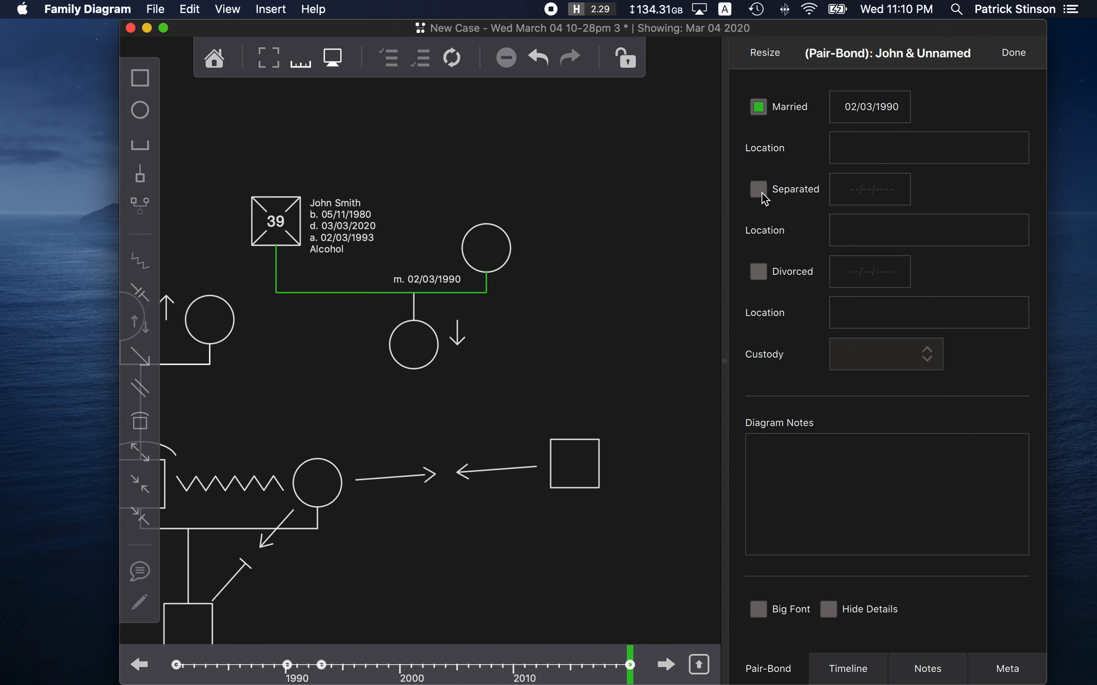
{"action": "left_click", "coordinate": [761, 194]}
{"action": "left_click", "coordinate": [762, 194]}
{"action": "left_click", "coordinate": [761, 194]}
- Mark the parents' pair-bond as divorced and set the divorce date to 2/3/1994
{"action": "left_click", "coordinate": [758, 272]}
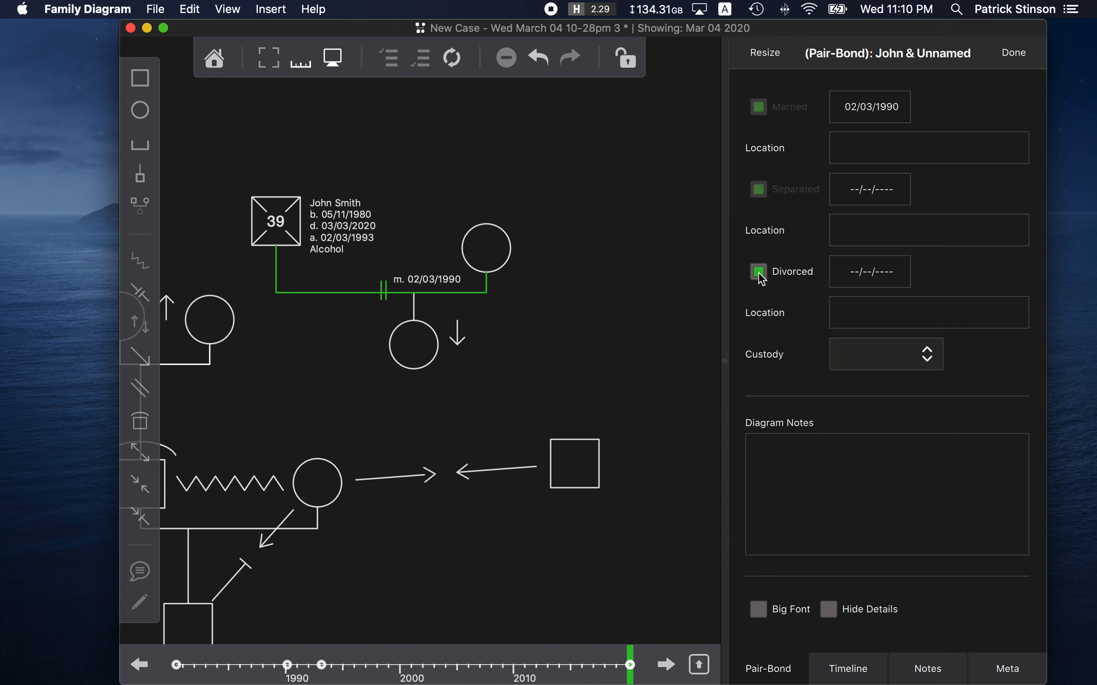
{"action": "left_click", "coordinate": [892, 271]}
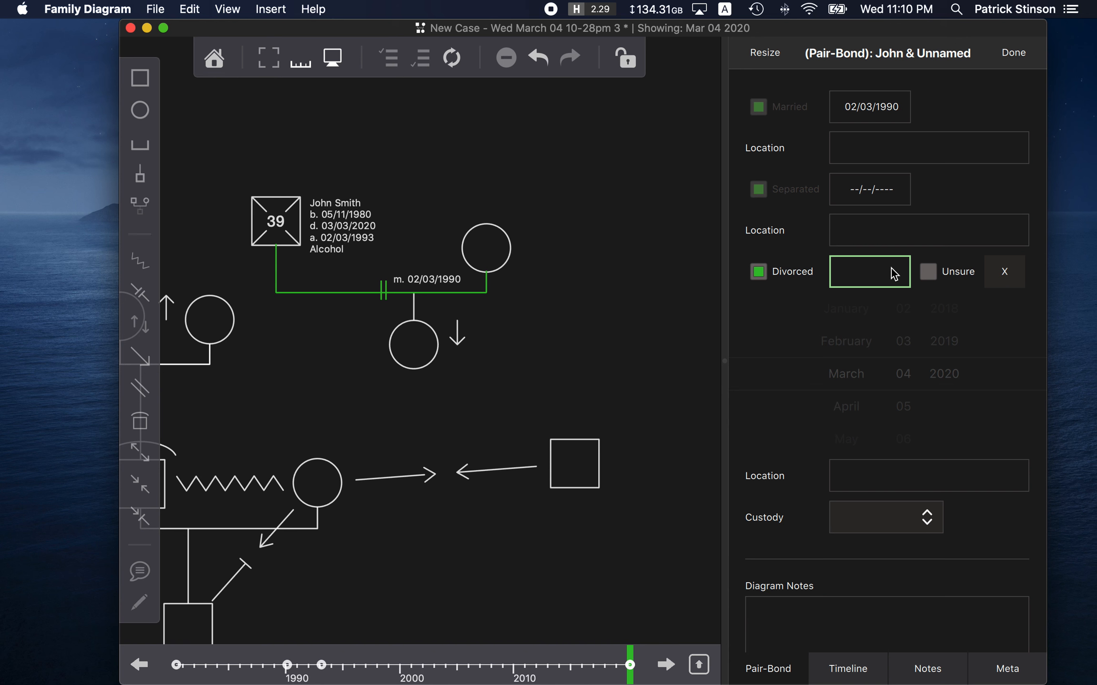
{"action": "type", "text": "2"}
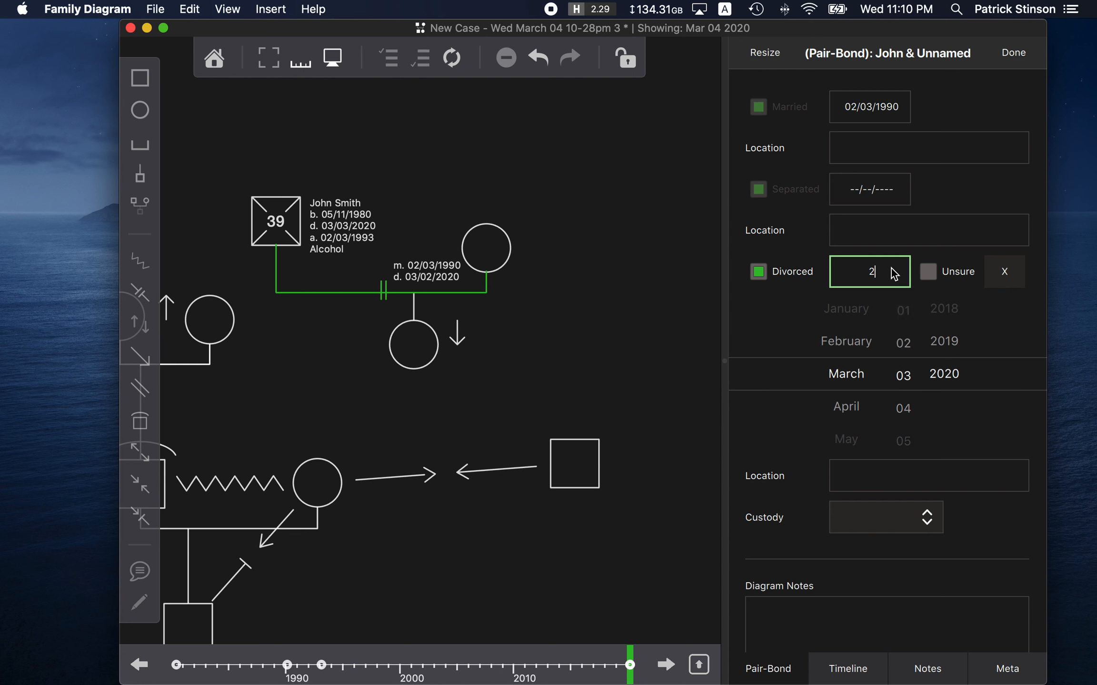
{"action": "type", "text": "/3/1994"}
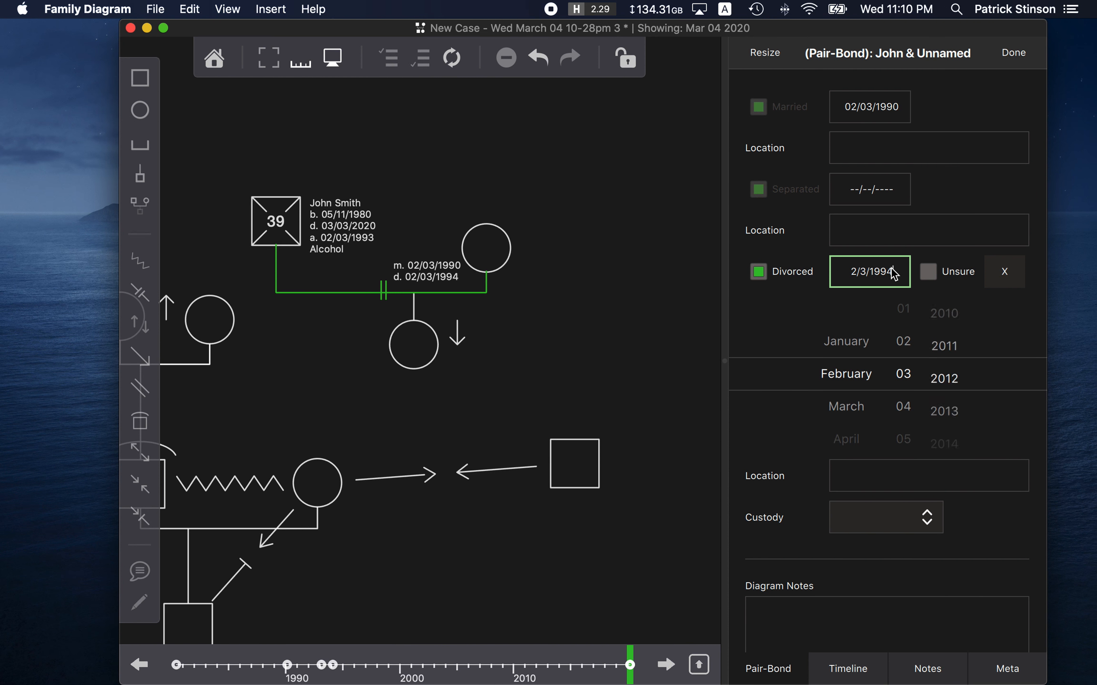
{"action": "key", "text": "Return"}
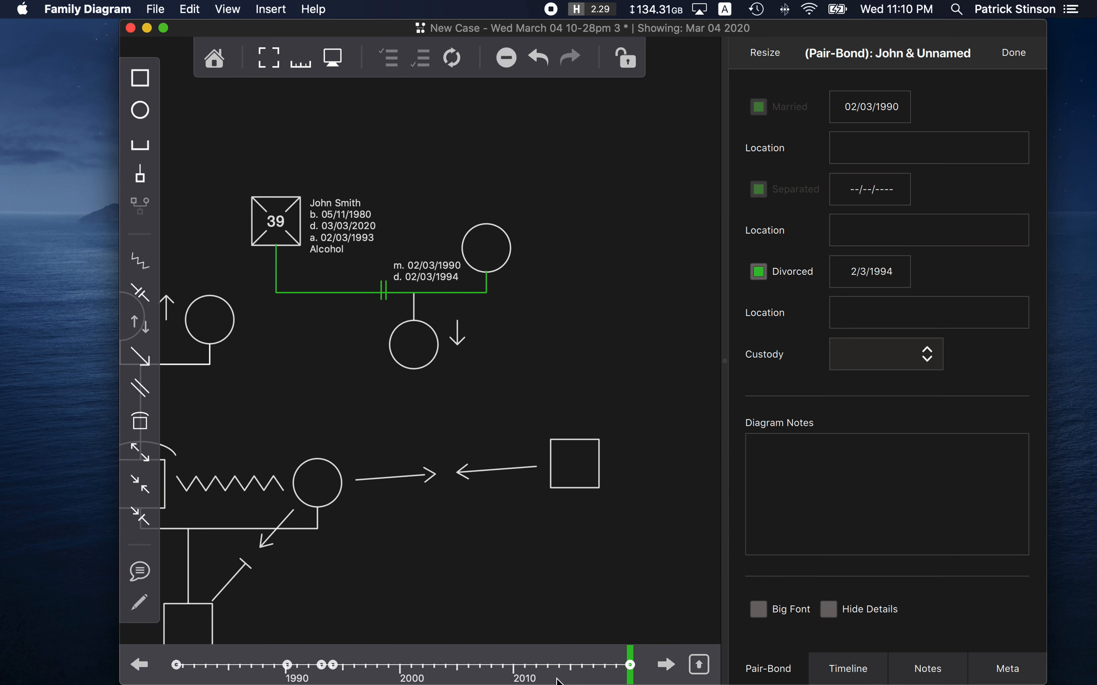
- Move the diagram's timeline back through 1995 and 1993 to 1985, examining how the pair-bond is shown at each date
{"action": "mouse_move", "coordinate": [631, 666]}
{"action": "left_mouse_down"}
{"action": "mouse_move", "coordinate": [513, 682]}
{"action": "mouse_move", "coordinate": [318, 683]}
{"action": "mouse_move", "coordinate": [348, 683]}
{"action": "left_mouse_up"}
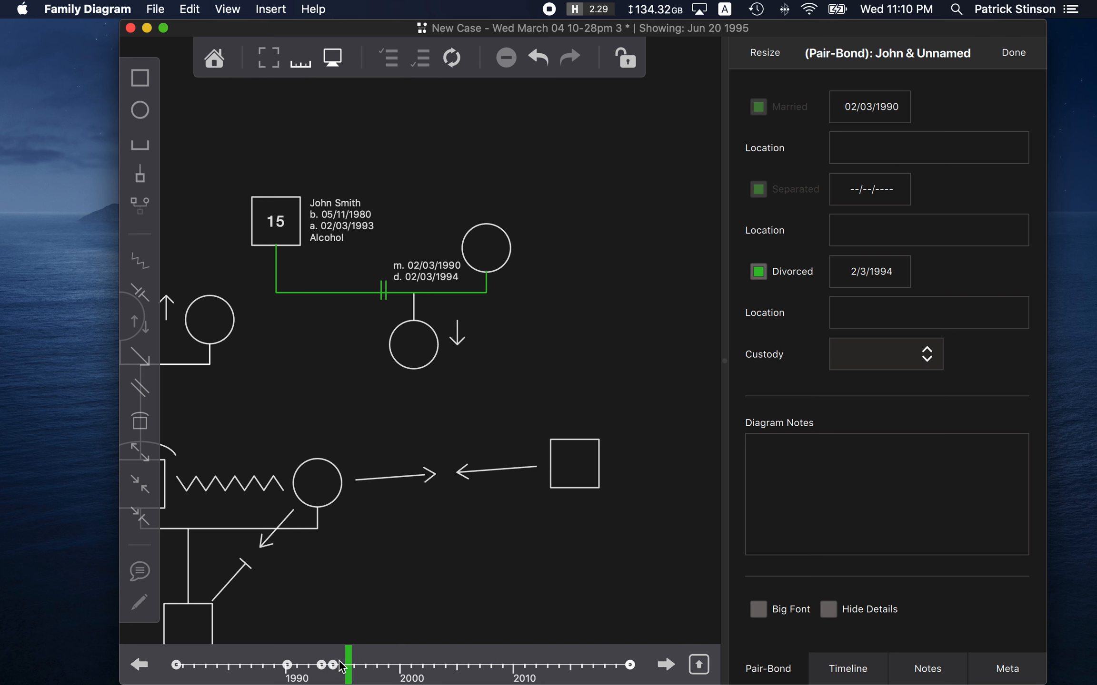
{"action": "mouse_move", "coordinate": [341, 666]}
{"action": "left_mouse_down"}
{"action": "mouse_move", "coordinate": [264, 673]}
{"action": "mouse_move", "coordinate": [335, 670]}
{"action": "mouse_move", "coordinate": [324, 678]}
{"action": "left_mouse_up"}
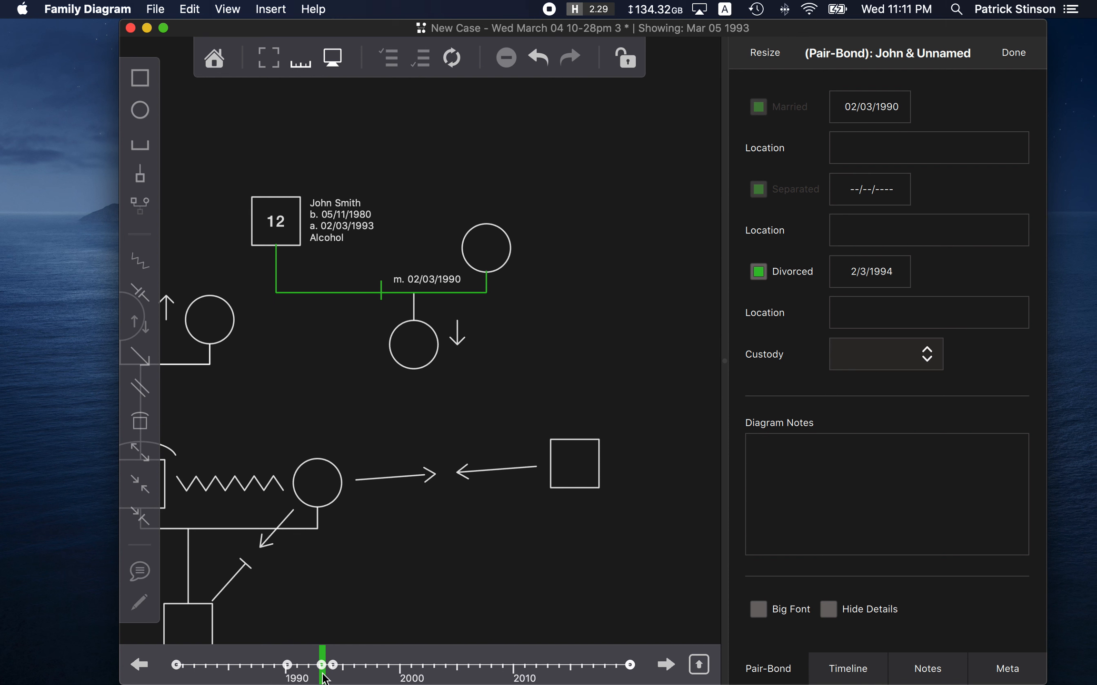
{"action": "mouse_move", "coordinate": [325, 678]}
{"action": "left_mouse_down"}
{"action": "mouse_move", "coordinate": [346, 675]}
{"action": "mouse_move", "coordinate": [211, 680]}
{"action": "mouse_move", "coordinate": [285, 681]}
{"action": "mouse_move", "coordinate": [238, 680]}
{"action": "left_mouse_up"}
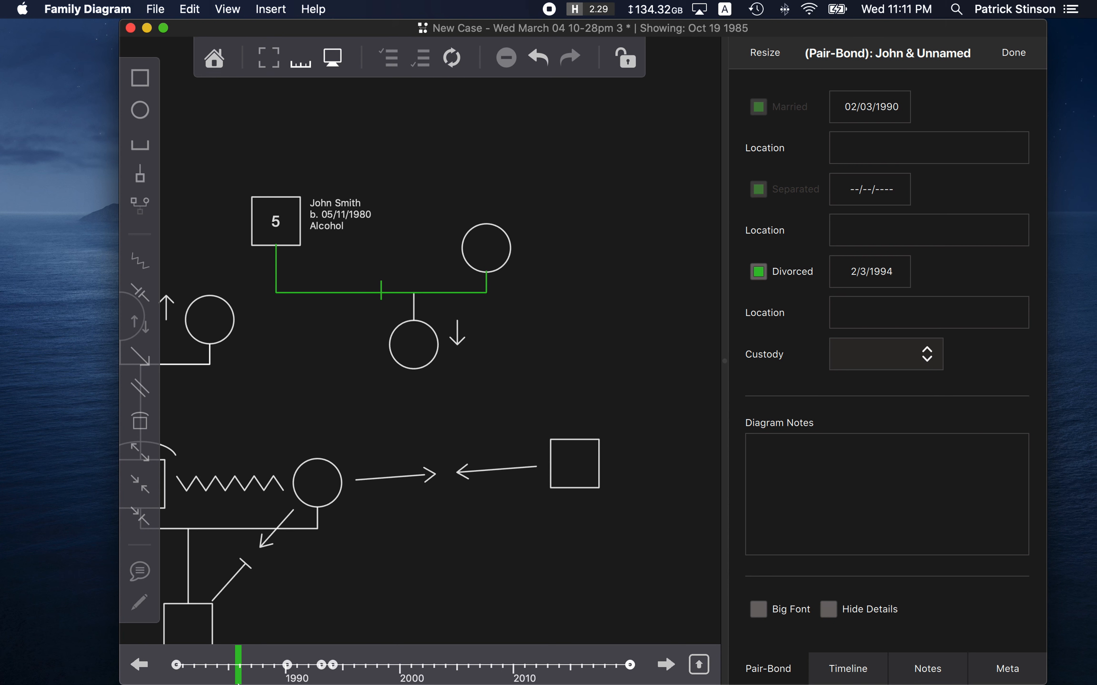
- Set the parents' separation date to 5/1/1992 in the pair-bond properties
{"action": "left_click", "coordinate": [885, 199]}
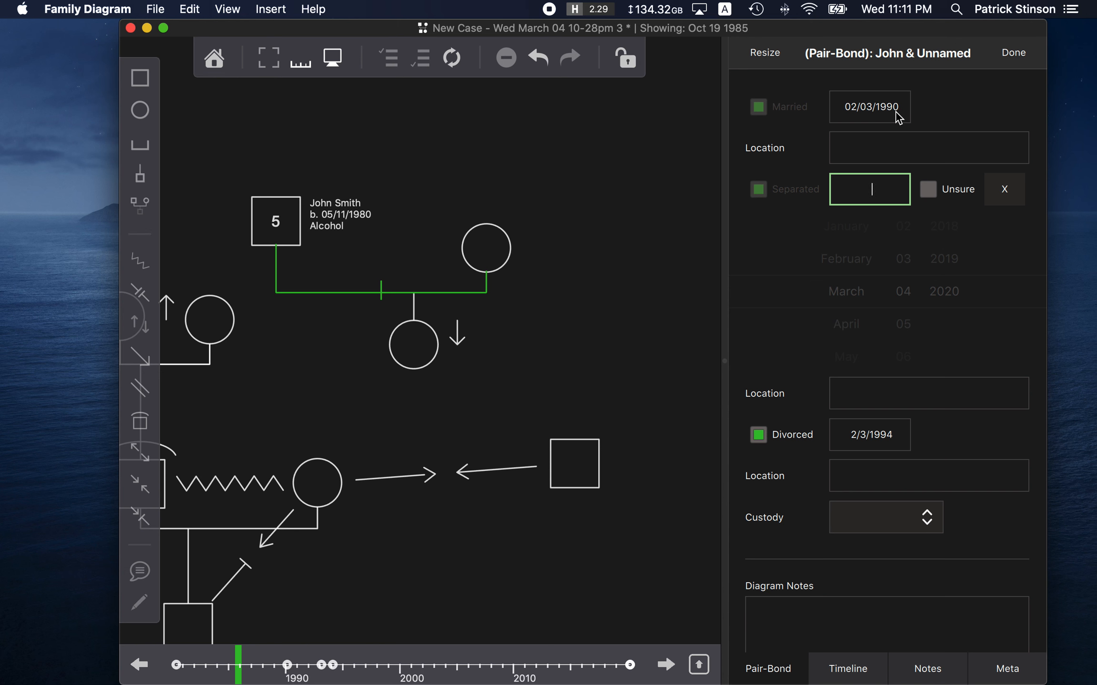
{"action": "type", "text": "5/1/1992"}
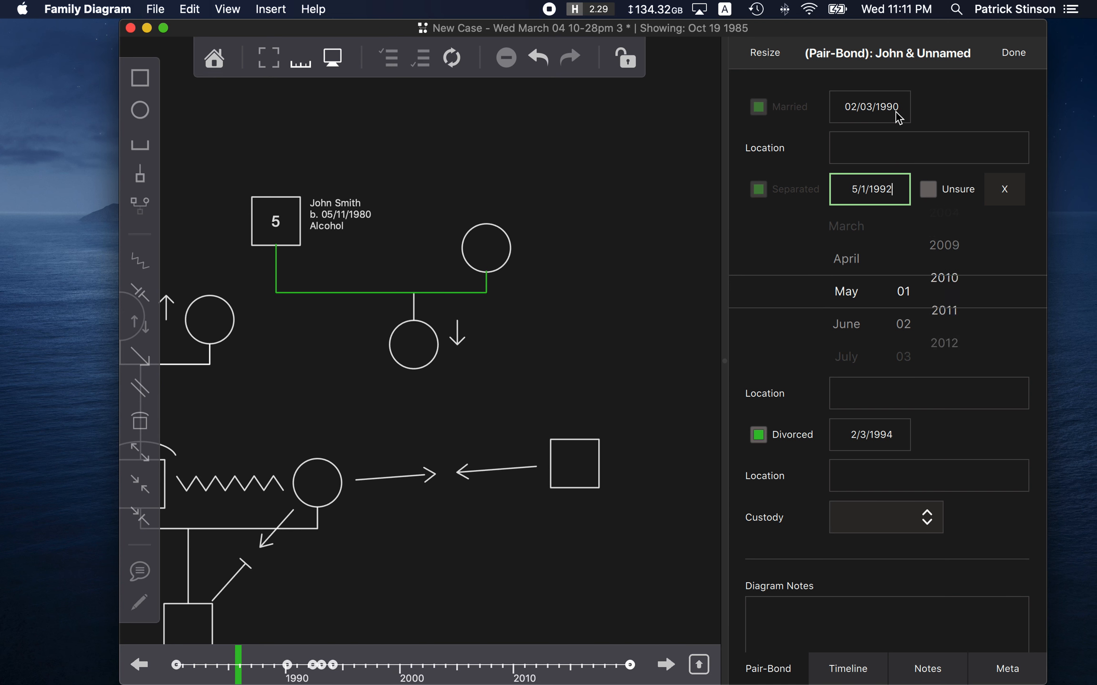
{"action": "left_click", "coordinate": [947, 100]}
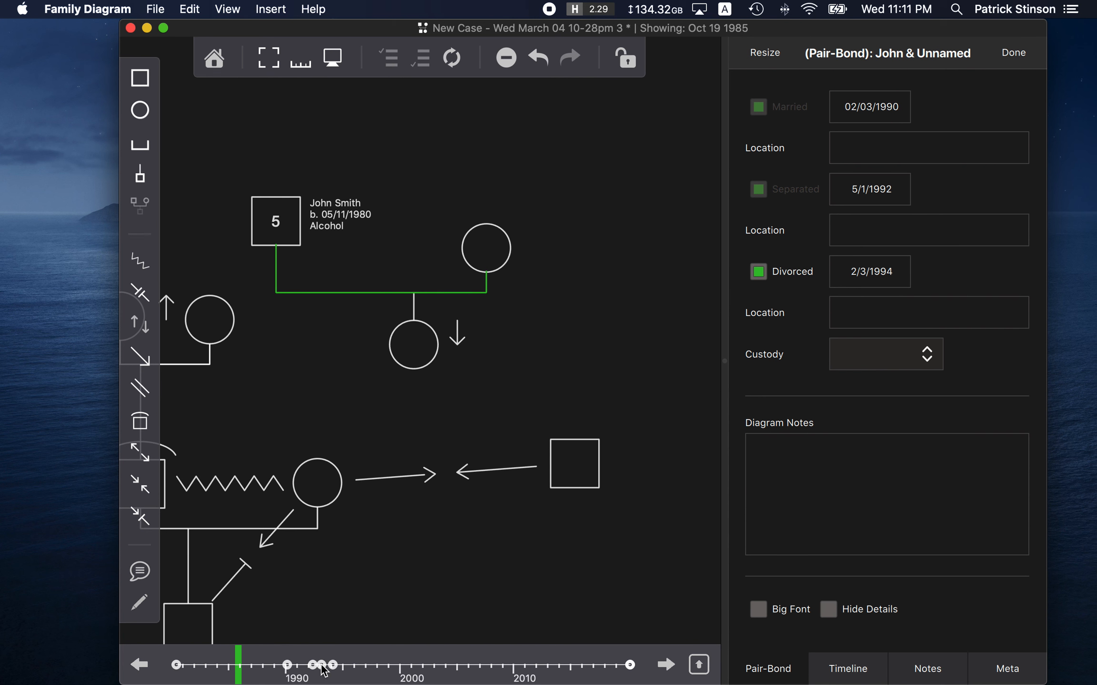
- Move the diagram's timeline forward from 1985 through 1987 to May 1994, examining how the pair-bond is shown
{"action": "left_click", "coordinate": [240, 664]}
{"action": "left_click_drag", "start_coordinate": [240, 664], "coordinate": [257, 665]}
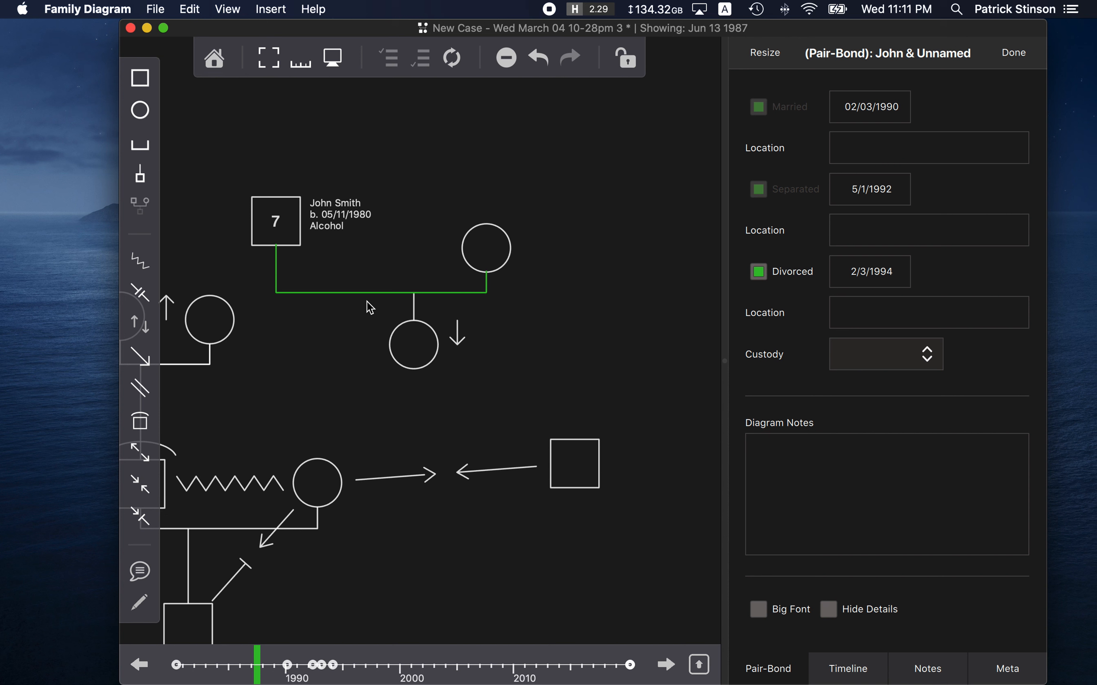
{"action": "mouse_move", "coordinate": [257, 665]}
{"action": "left_mouse_down"}
{"action": "mouse_move", "coordinate": [228, 666]}
{"action": "mouse_move", "coordinate": [336, 668]}
{"action": "left_mouse_up"}
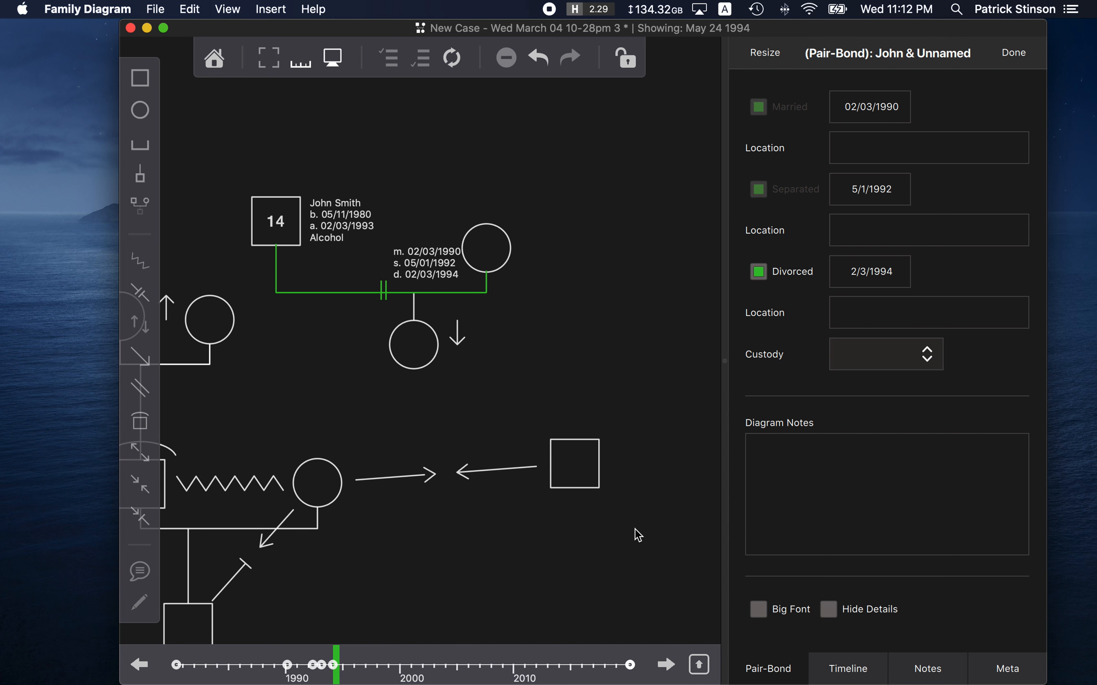
- Try assigning the pair-bond's custody to each partner in turn, and reset the custody setting
{"action": "left_click", "coordinate": [928, 354]}
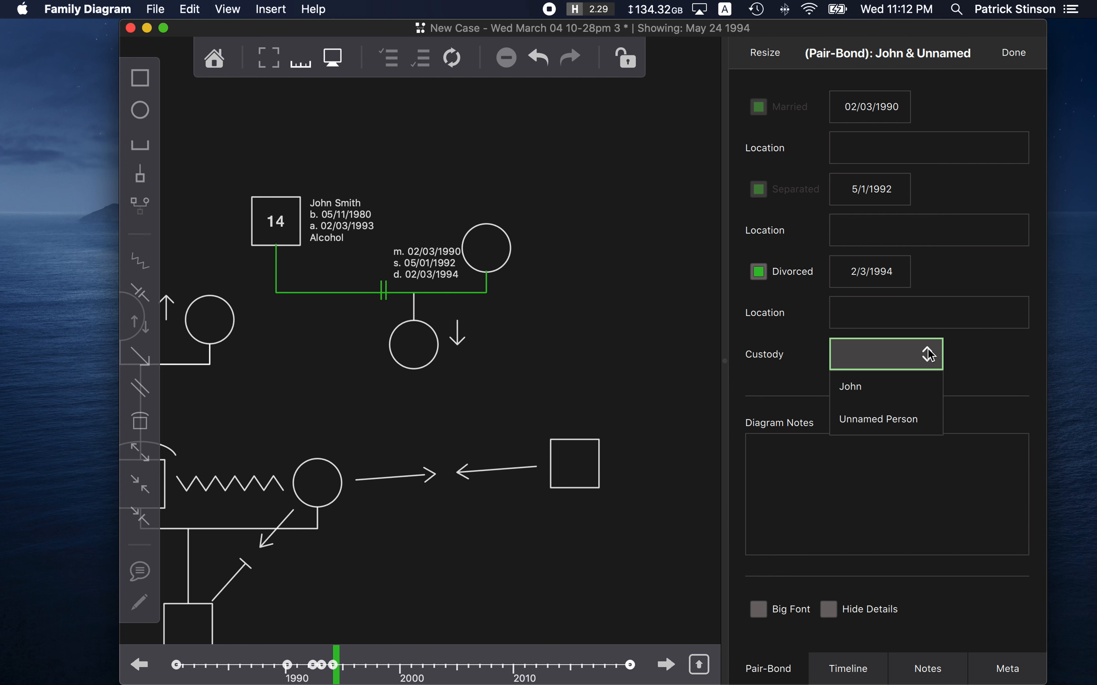
{"action": "left_click", "coordinate": [895, 395]}
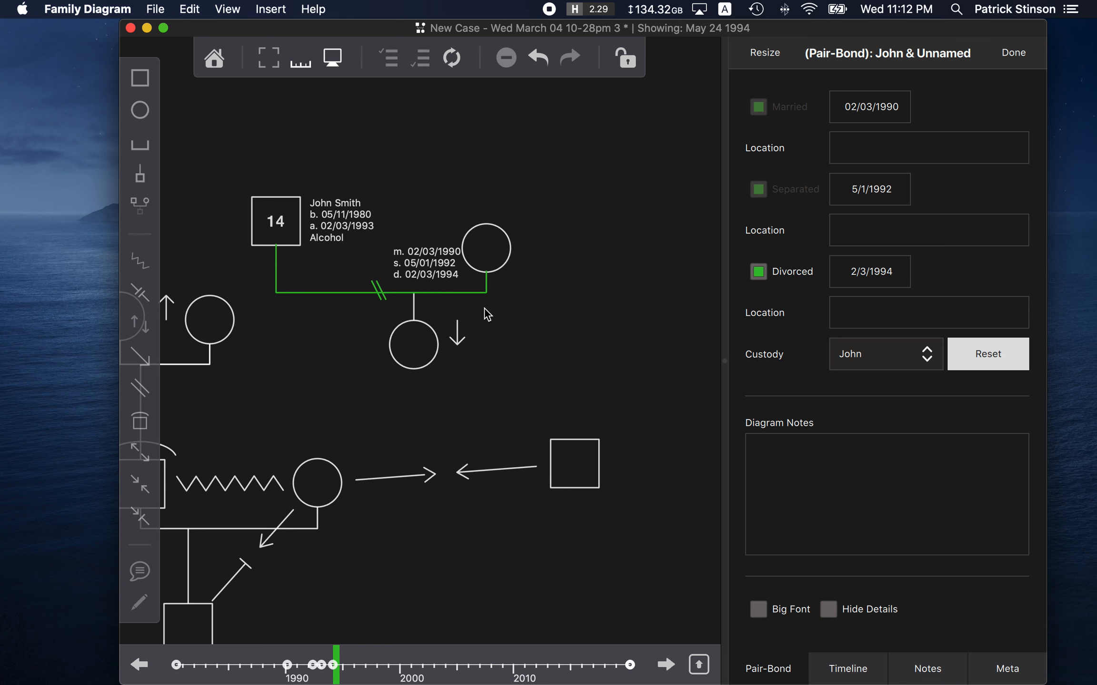
{"action": "left_click", "coordinate": [895, 346]}
{"action": "left_click", "coordinate": [857, 426]}
{"action": "left_click", "coordinate": [988, 353]}
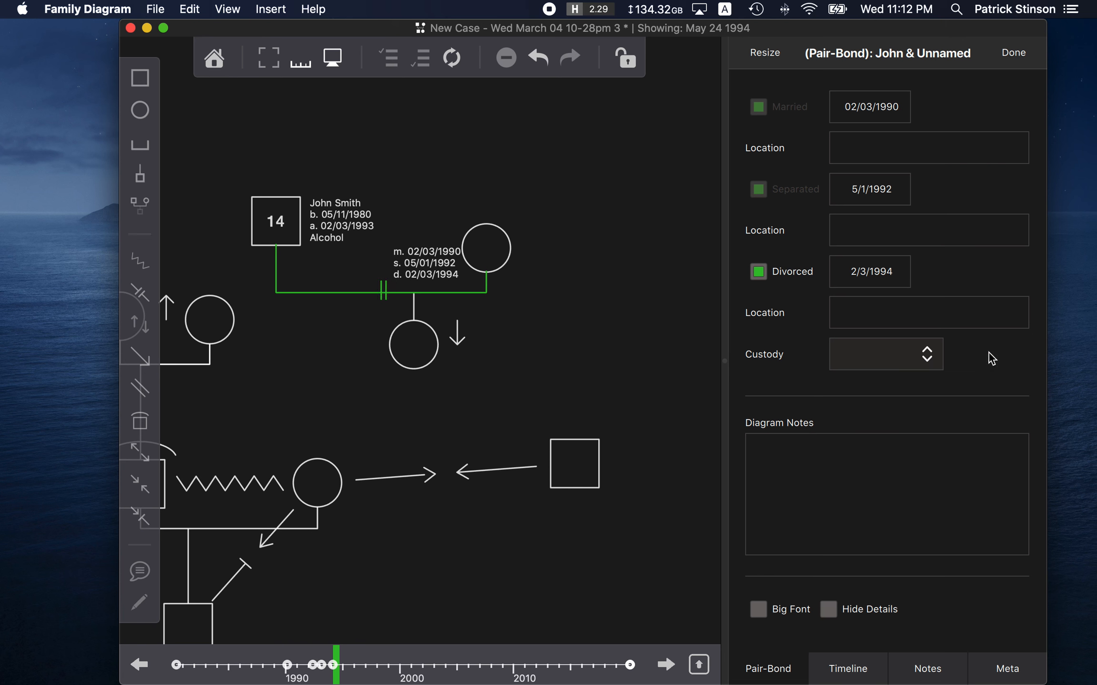
- Enter "Anchorage, AK" as the pair-bond's diagram notes
{"action": "scroll", "coordinate": [747, 388], "scroll_direction": "down", "scroll_amount": 3}
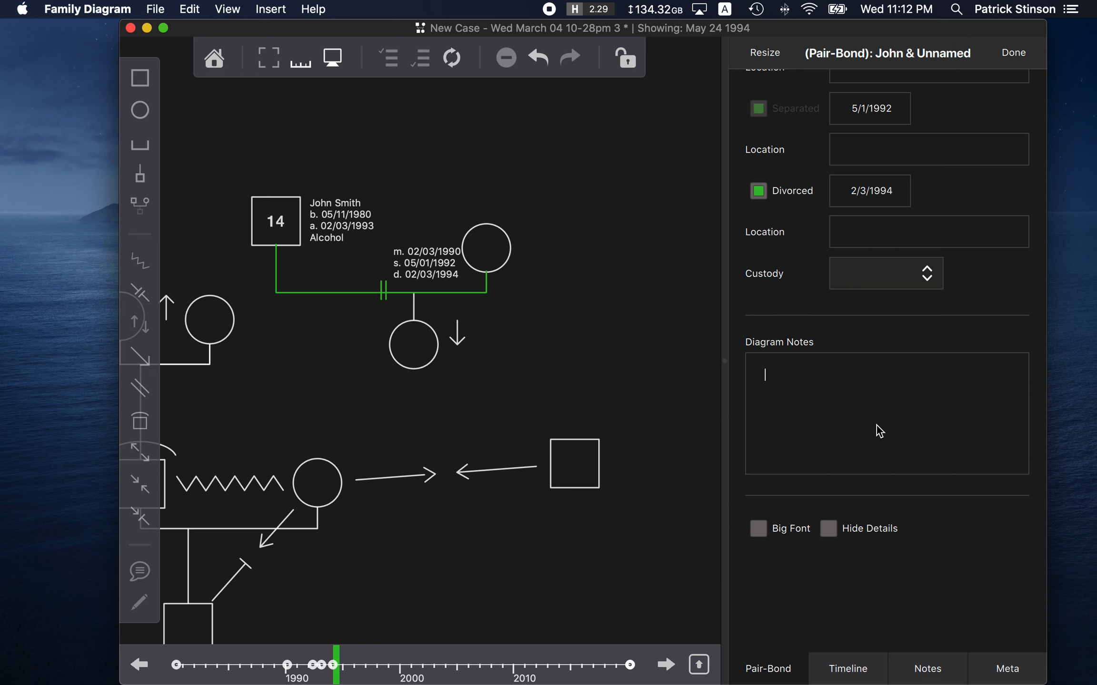
{"action": "type", "text": "Anchora"}
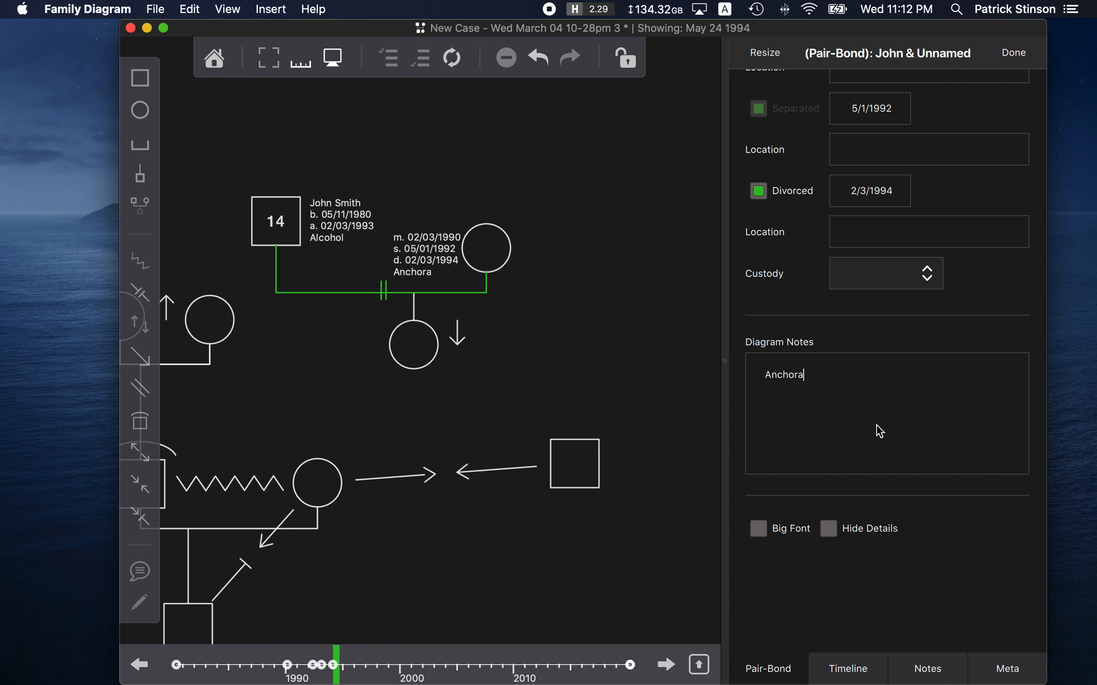
{"action": "type", "text": "ge, AK"}
- Switch the pair-bond's Big Font and Hide Details options on and off to compare the labels
{"action": "left_click", "coordinate": [789, 534]}
{"action": "left_click", "coordinate": [790, 534]}
{"action": "left_click", "coordinate": [790, 533]}
{"action": "left_click", "coordinate": [789, 534]}
{"action": "left_click", "coordinate": [846, 532]}
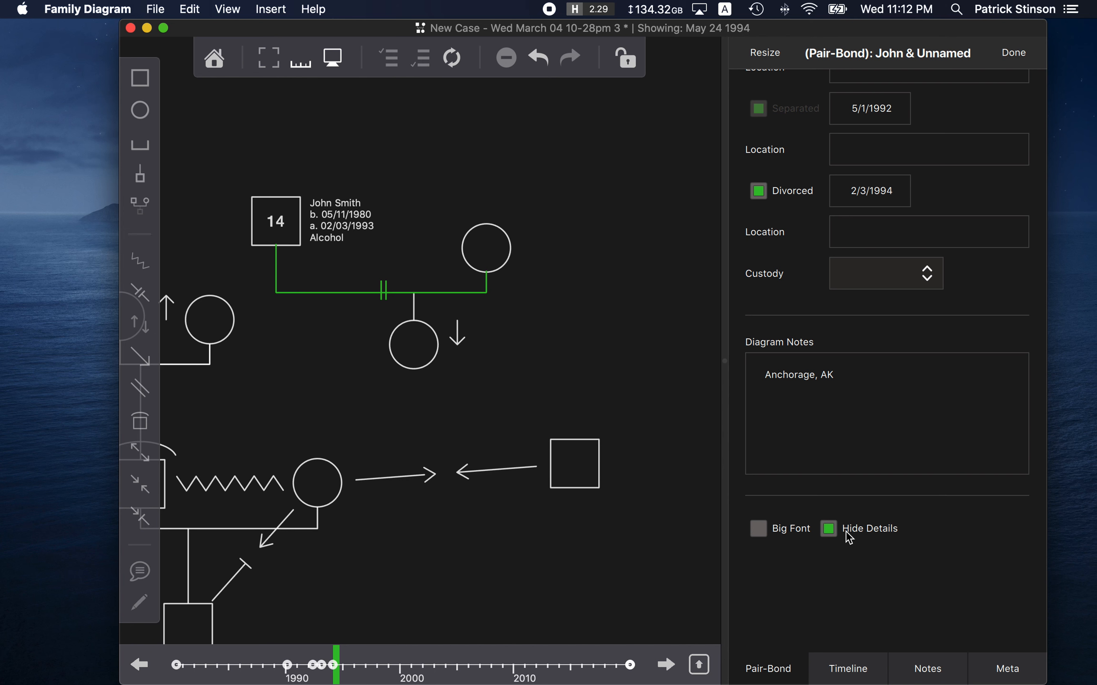
{"action": "left_click", "coordinate": [846, 533]}
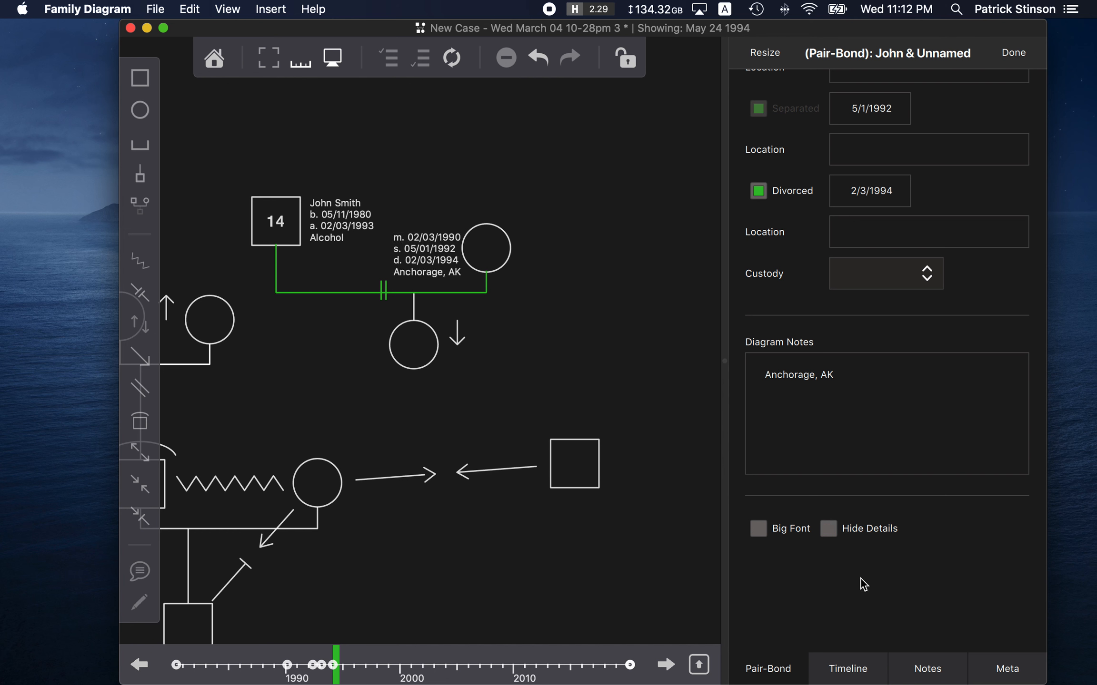
- Review the Married, Separated and Divorced events in the pair-bond's timeline list
{"action": "left_click", "coordinate": [855, 671]}
{"action": "left_click", "coordinate": [852, 106]}
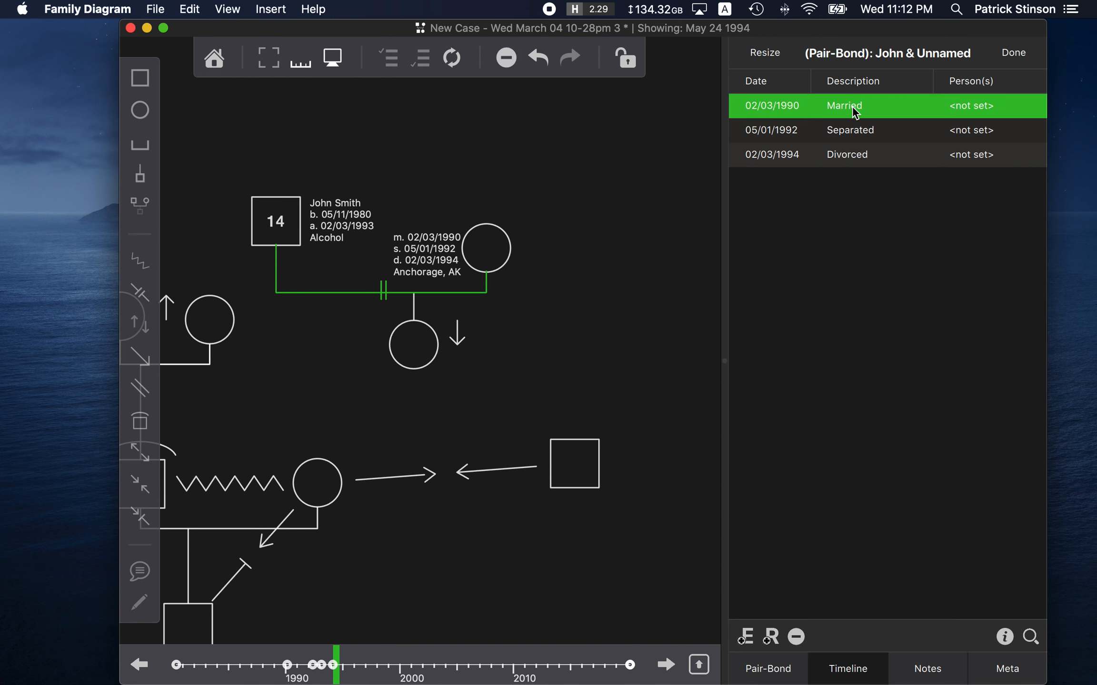
{"action": "left_click", "coordinate": [847, 135]}
{"action": "left_click", "coordinate": [851, 151]}
{"action": "left_click", "coordinate": [857, 107]}
{"action": "left_click", "coordinate": [861, 133]}
{"action": "left_click", "coordinate": [859, 156]}
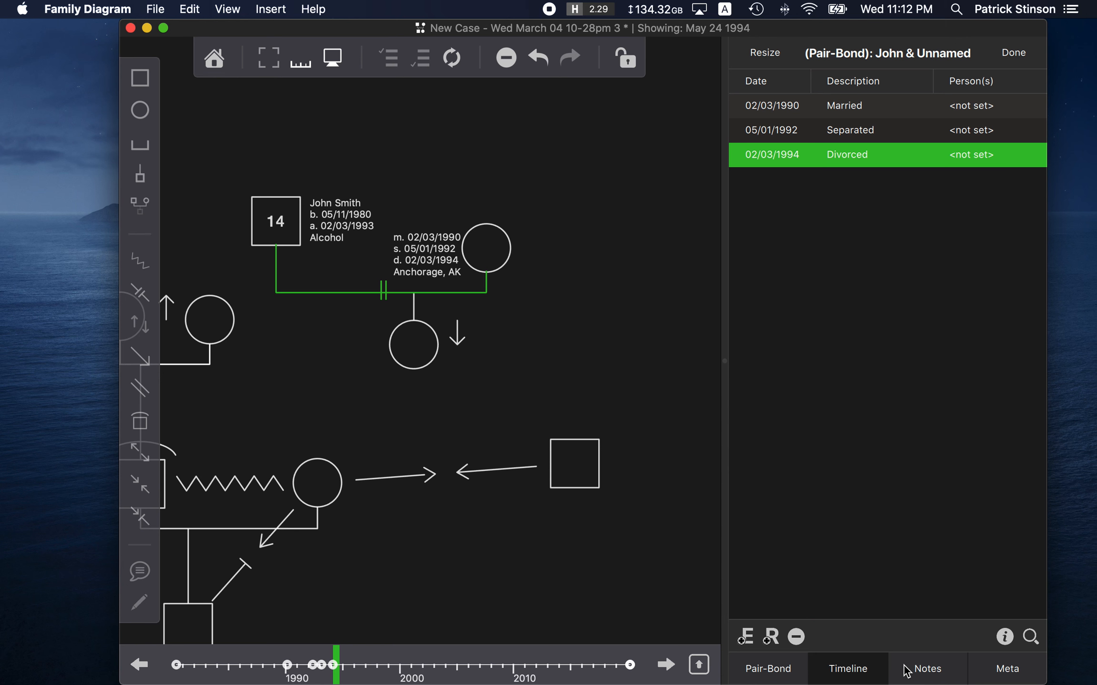
- Enter several lines of filler text in the pair-bond's notes, check its tags and close the properties
{"action": "left_click", "coordinate": [918, 672]}
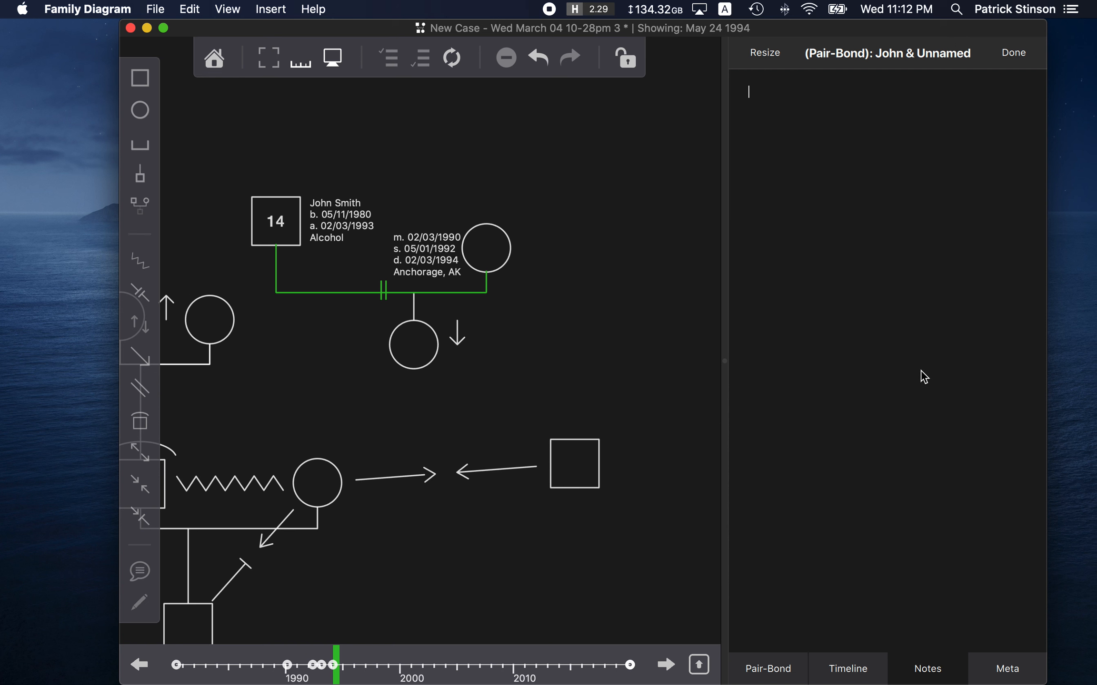
{"action": "type", "text": "s df sdf gfh j kl gjhf gdfsads a"}
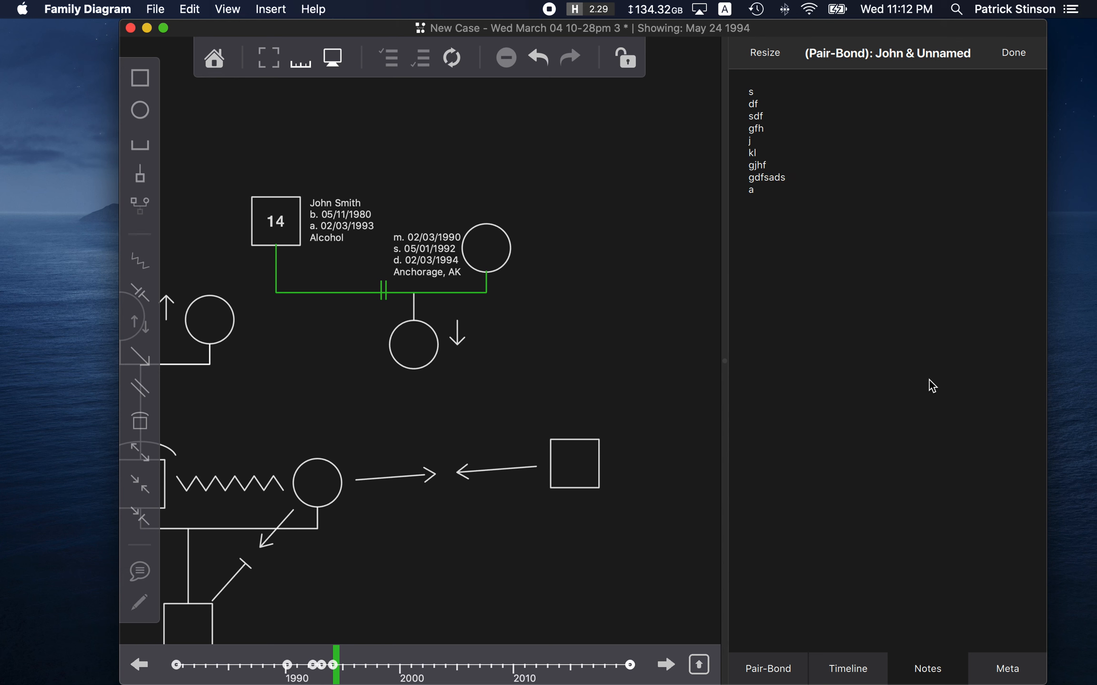
{"action": "left_click", "coordinate": [1012, 662]}
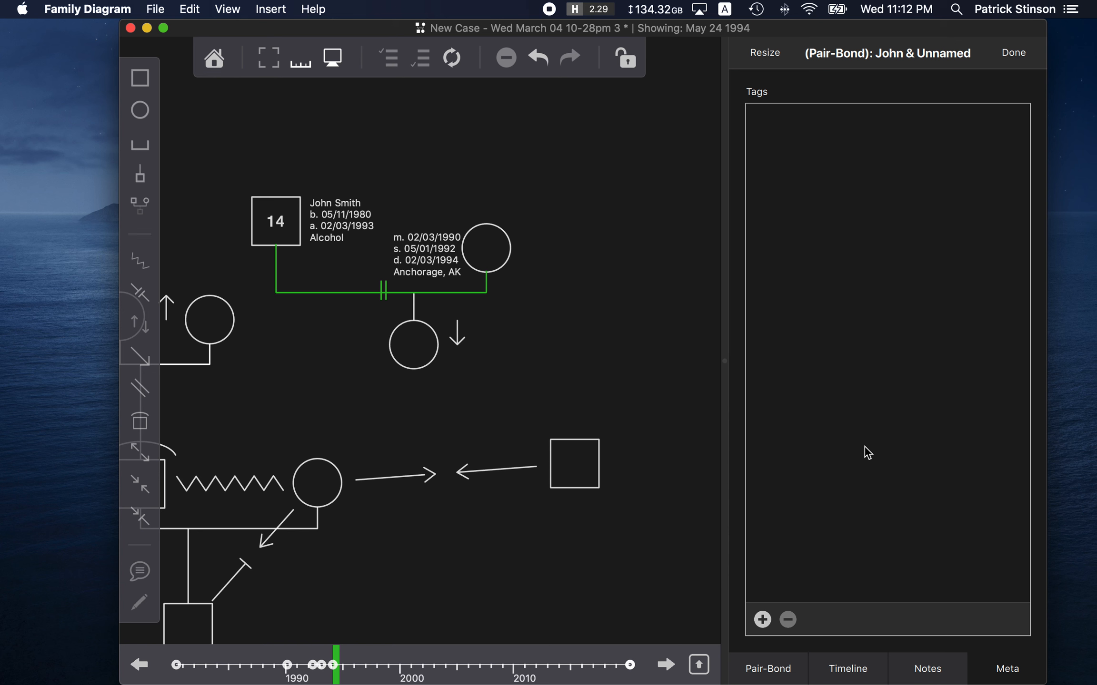
{"action": "left_click", "coordinate": [1013, 53]}
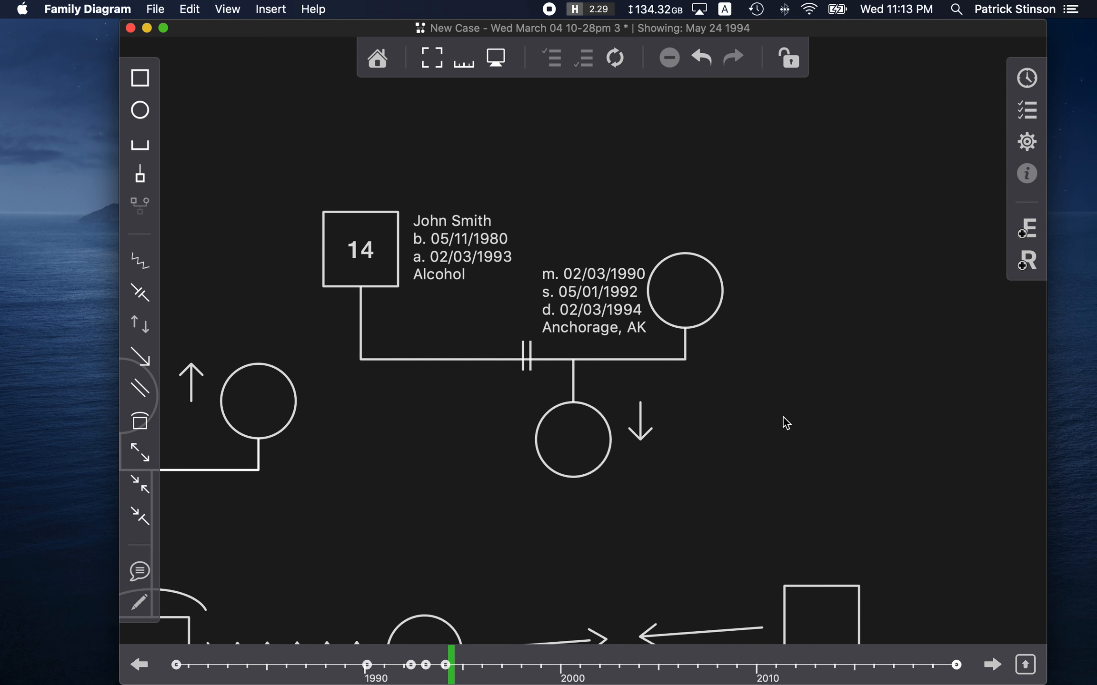
- Open the properties of the zigzag conflict relationship between the two parents in the lower part of the diagram
{"action": "left_click_drag", "start_coordinate": [671, 487], "coordinate": [714, 286]}
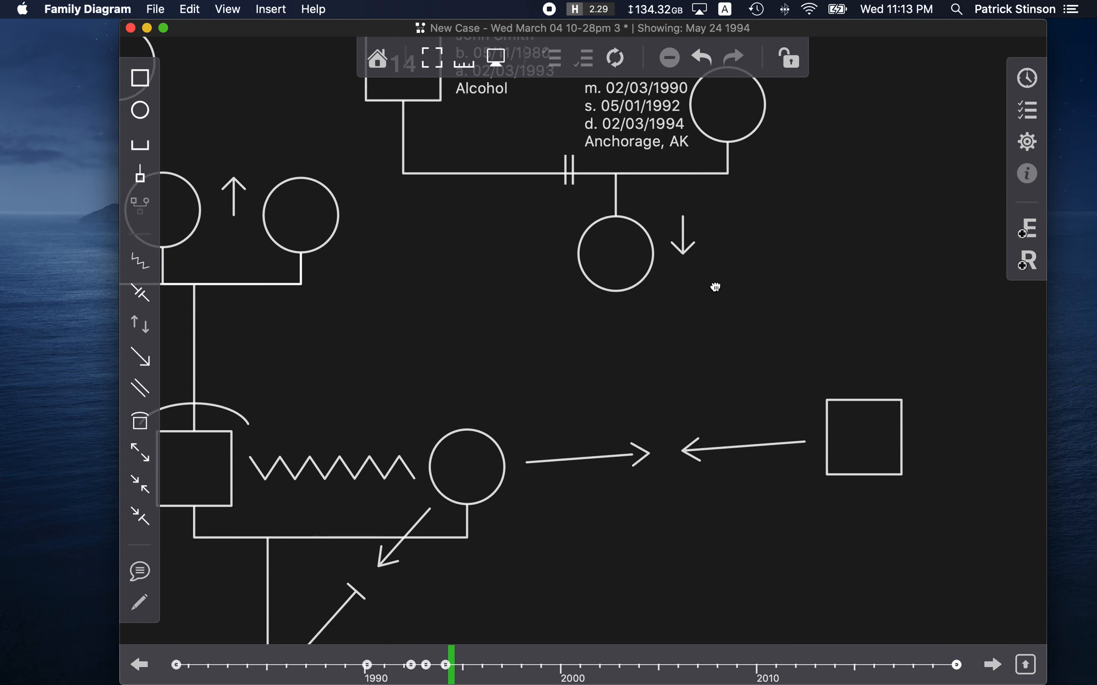
{"action": "scroll", "coordinate": [610, 431], "scroll_direction": "down", "scroll_amount": 5}
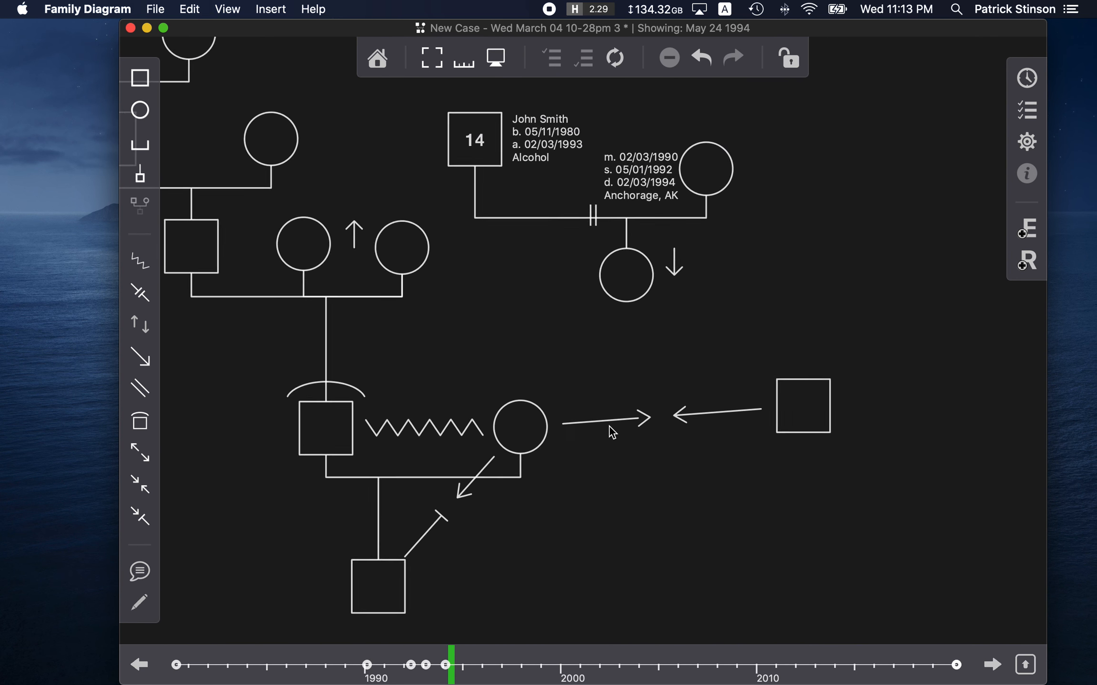
{"action": "left_click", "coordinate": [427, 421]}
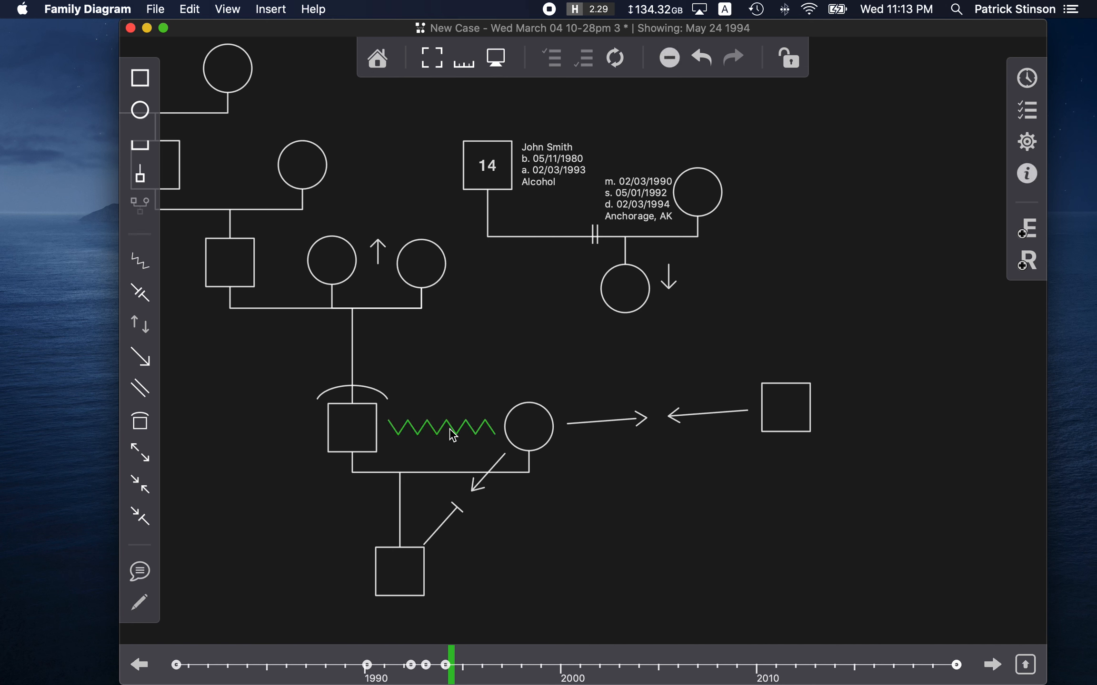
{"action": "left_click", "coordinate": [1028, 173]}
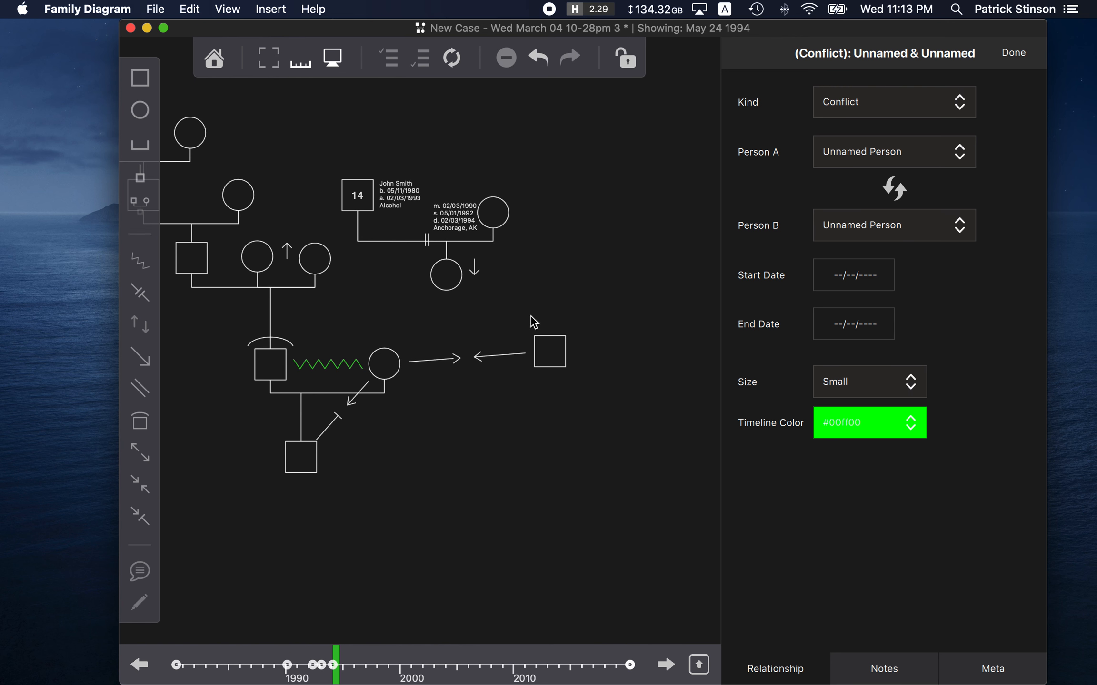
- Change the relationship's kind to Reciprocity, Fusion and back to Conflict to compare the symbols
{"action": "left_click", "coordinate": [877, 92]}
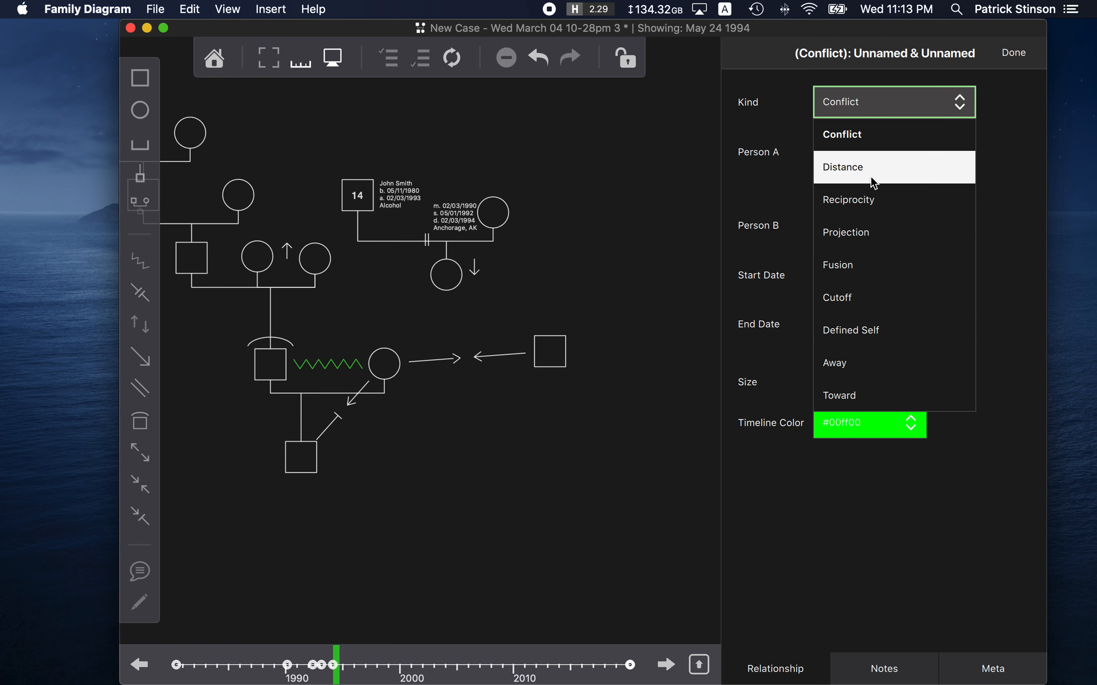
{"action": "left_click", "coordinate": [868, 200]}
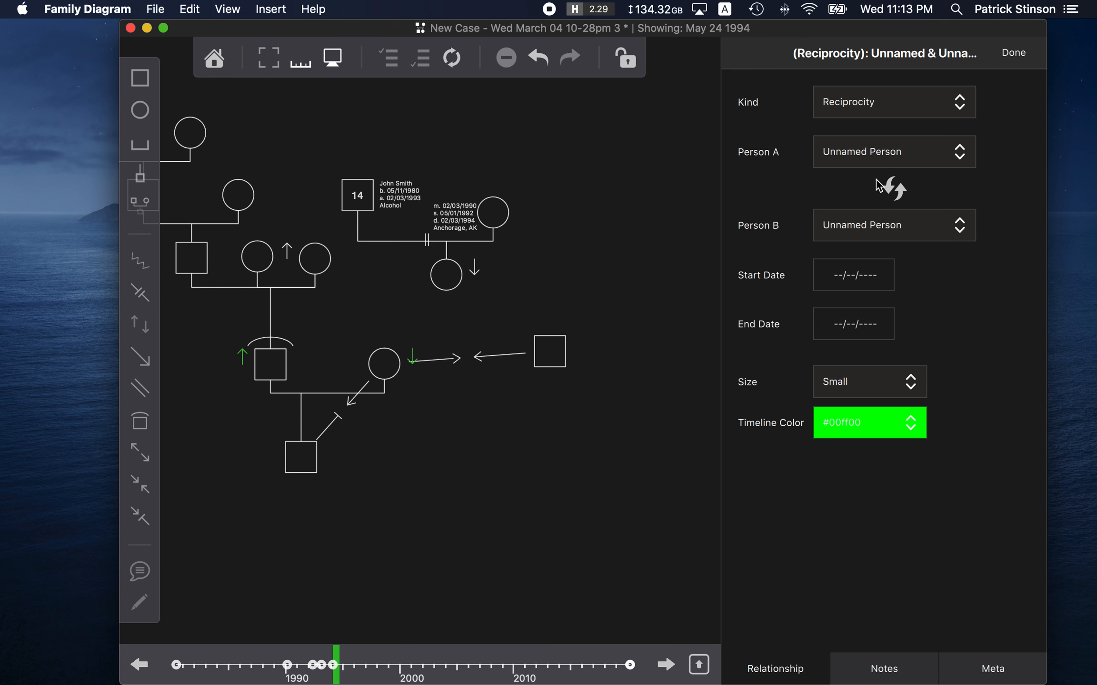
{"action": "left_click", "coordinate": [863, 107]}
{"action": "left_click", "coordinate": [865, 268]}
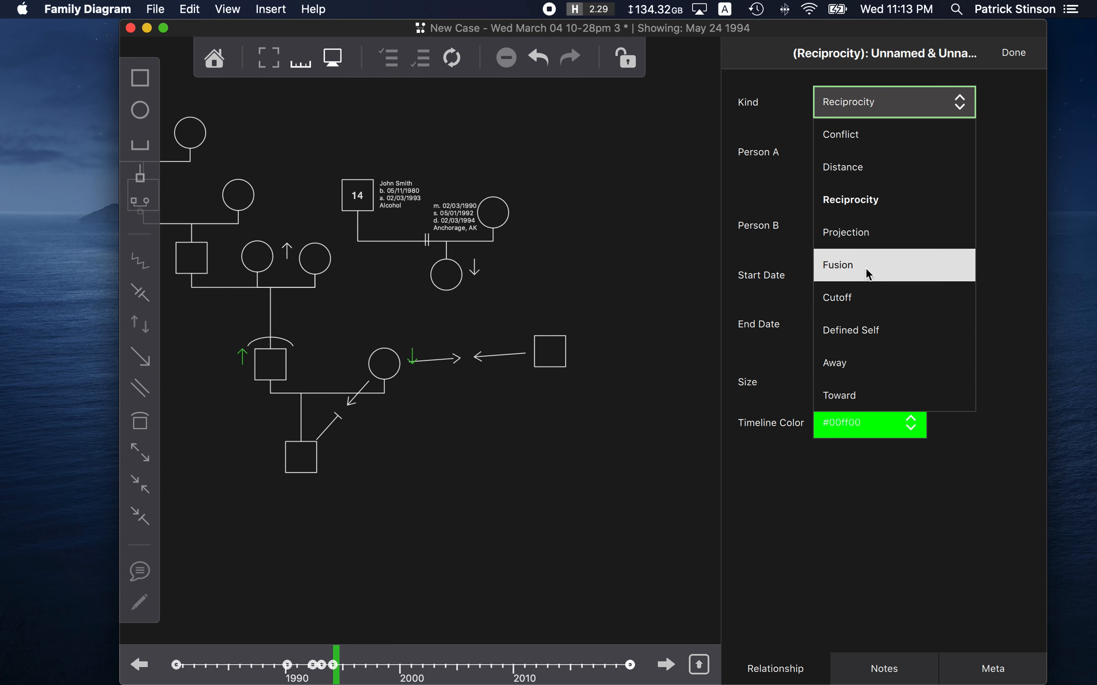
{"action": "left_click", "coordinate": [866, 106]}
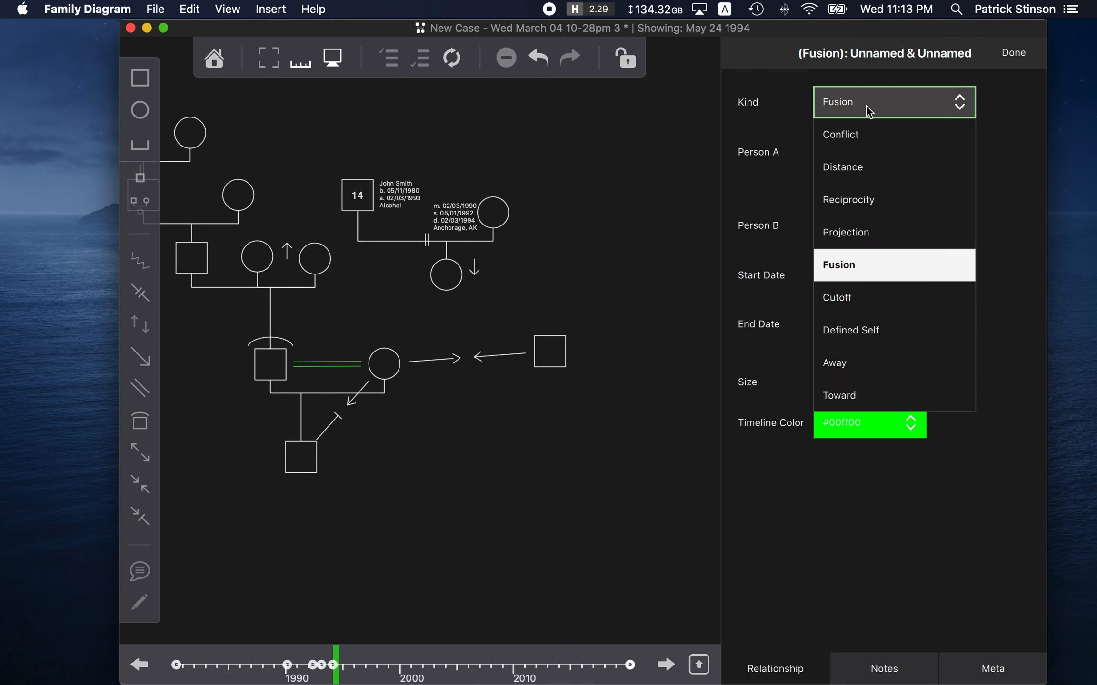
{"action": "left_click", "coordinate": [866, 137]}
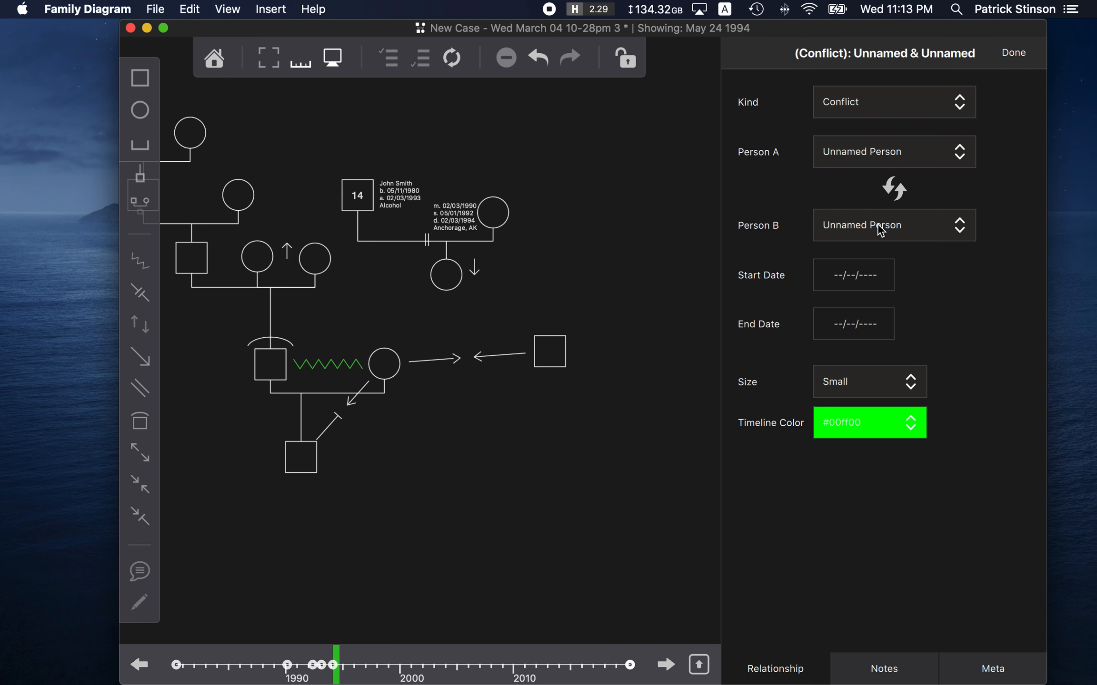
- Set Person A of the conflict relationship to the named 14-year-old man in the divorced couple
{"action": "left_click", "coordinate": [879, 153]}
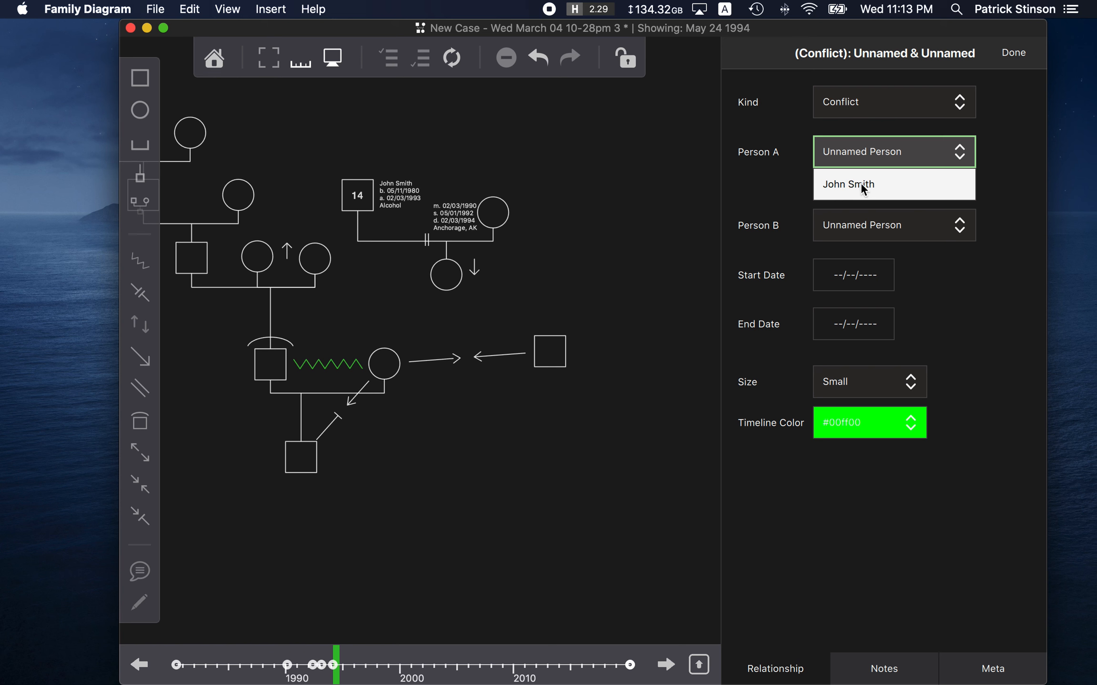
{"action": "left_click", "coordinate": [265, 364]}
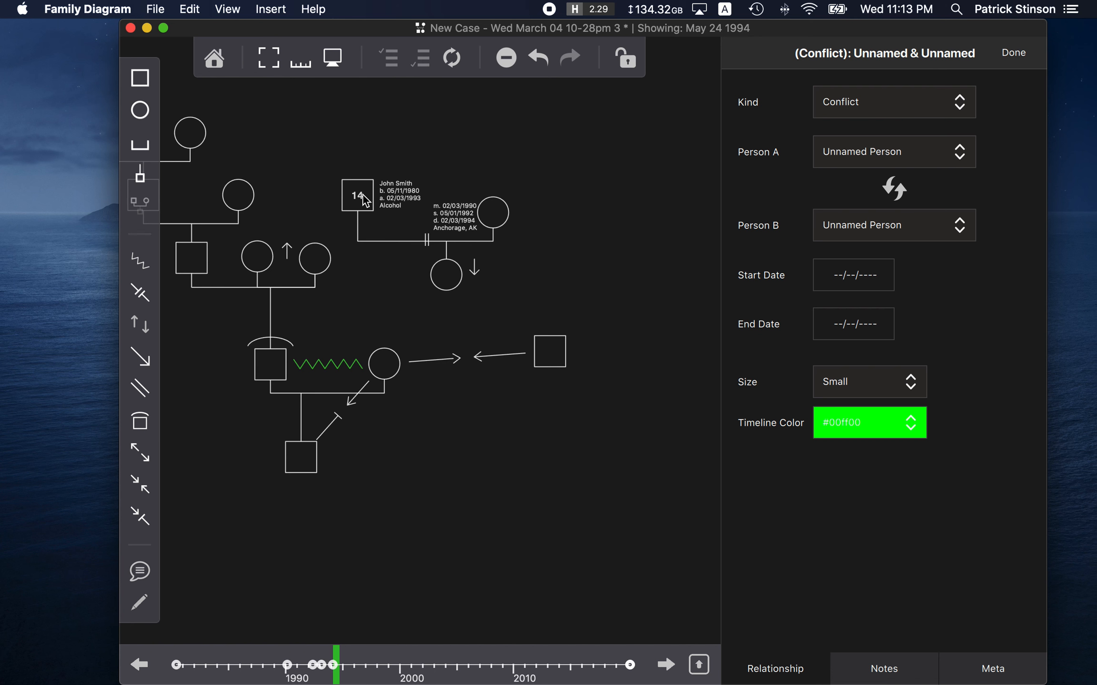
{"action": "left_click", "coordinate": [862, 149]}
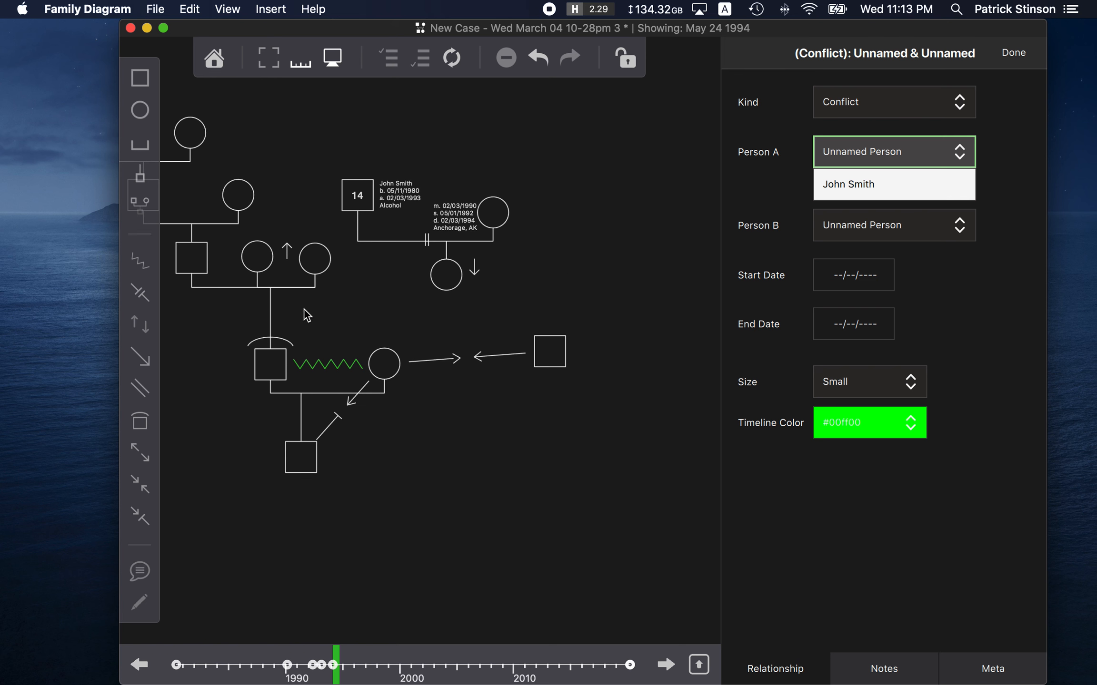
{"action": "left_click", "coordinate": [281, 303]}
{"action": "left_click", "coordinate": [894, 164]}
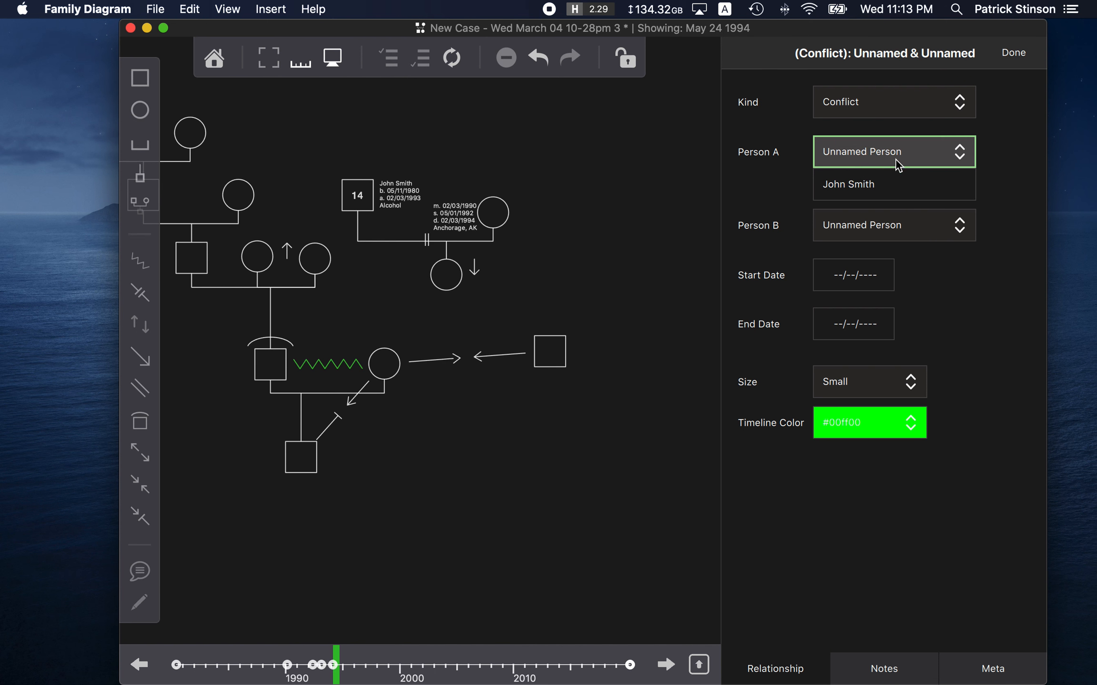
{"action": "left_click", "coordinate": [755, 191]}
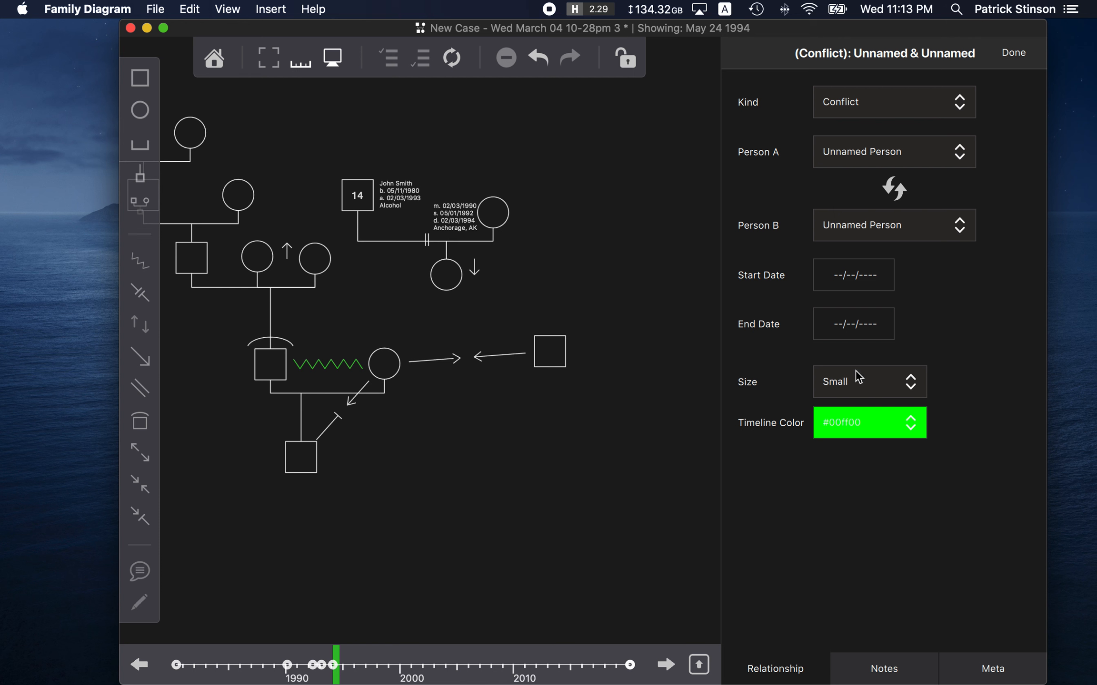
{"action": "left_click", "coordinate": [874, 152]}
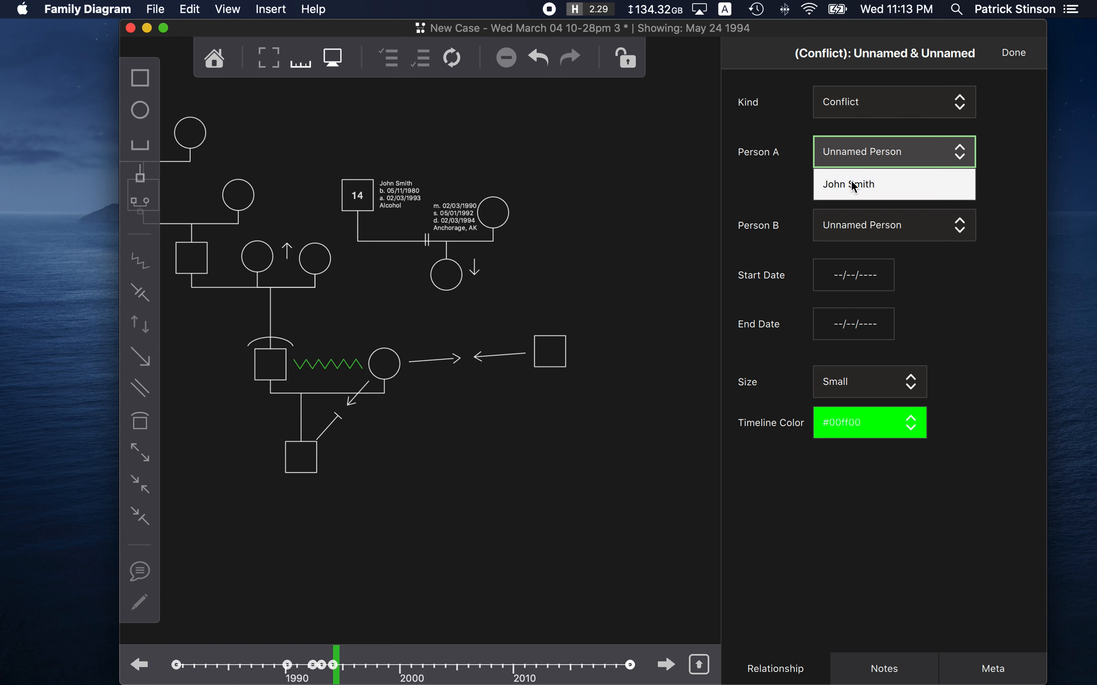
{"action": "left_click", "coordinate": [851, 181]}
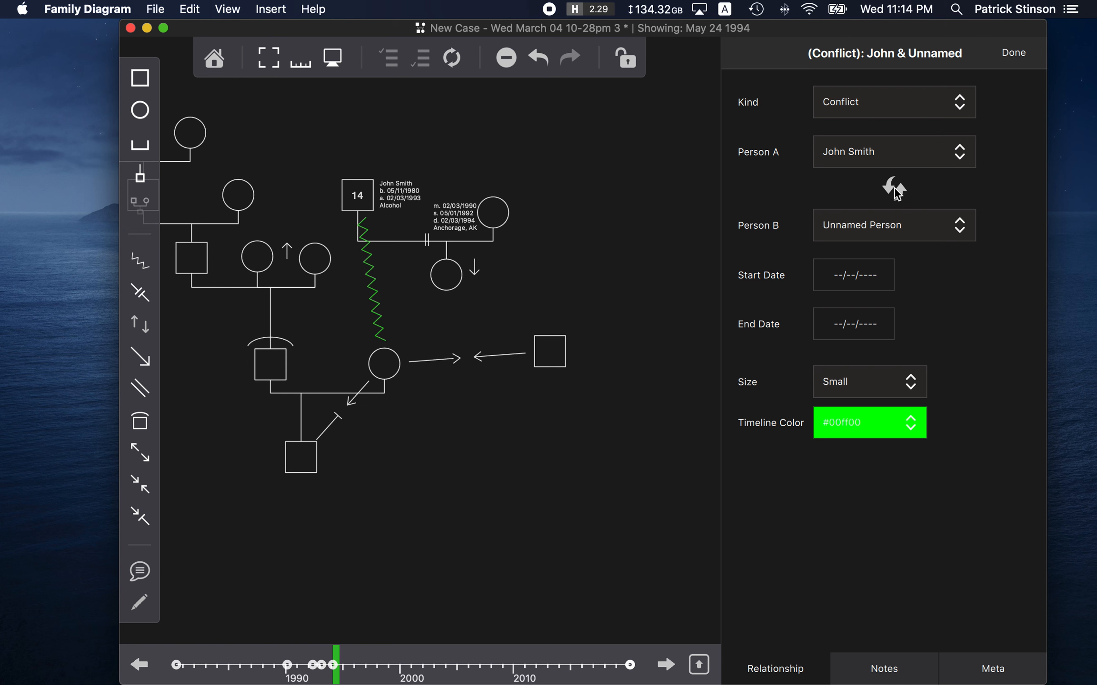
- Swap the conflict's Person A and Person B back and forth, and view the Toward relationship's properties before deselecting it
{"action": "left_click", "coordinate": [894, 189]}
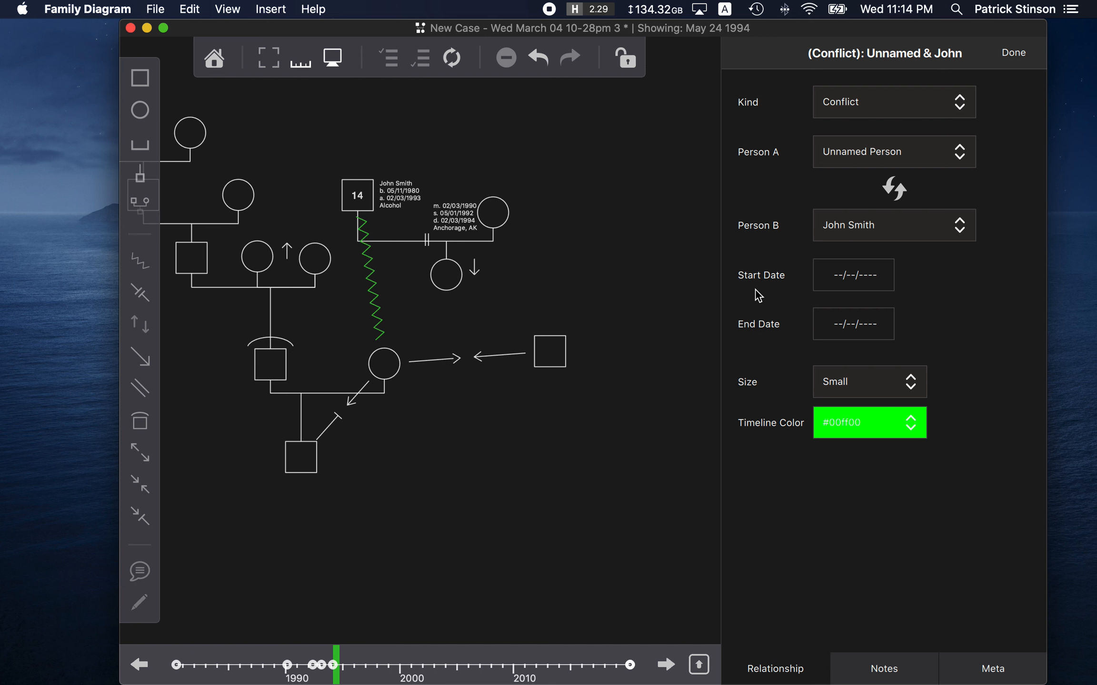
{"action": "left_click", "coordinate": [894, 188]}
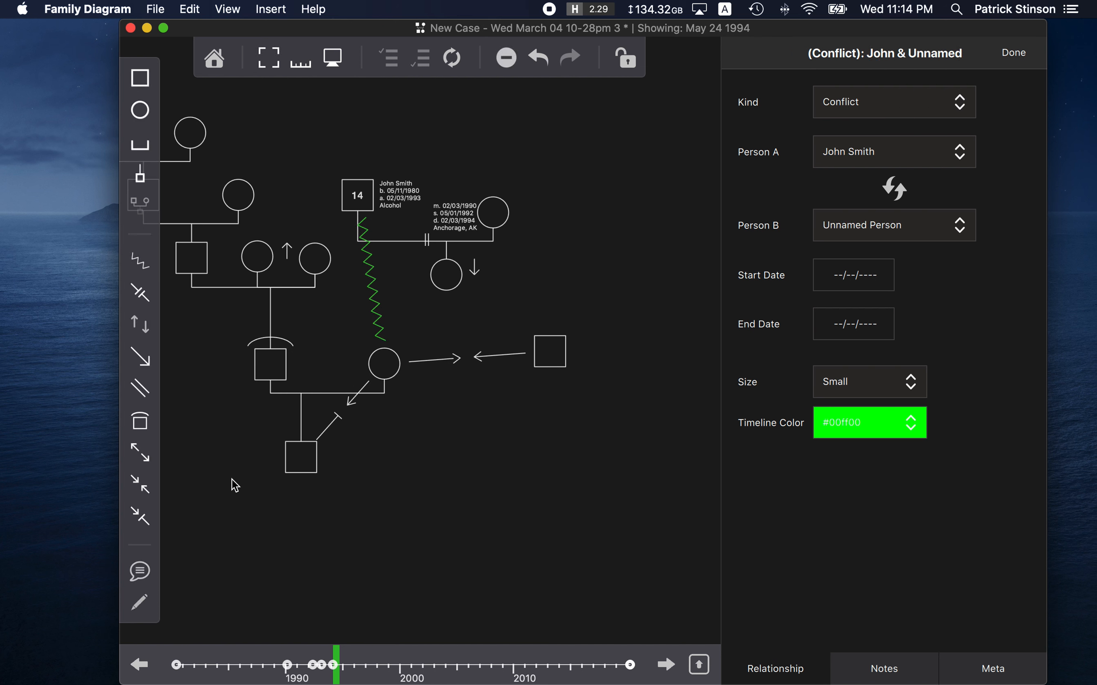
{"action": "left_click", "coordinate": [447, 364]}
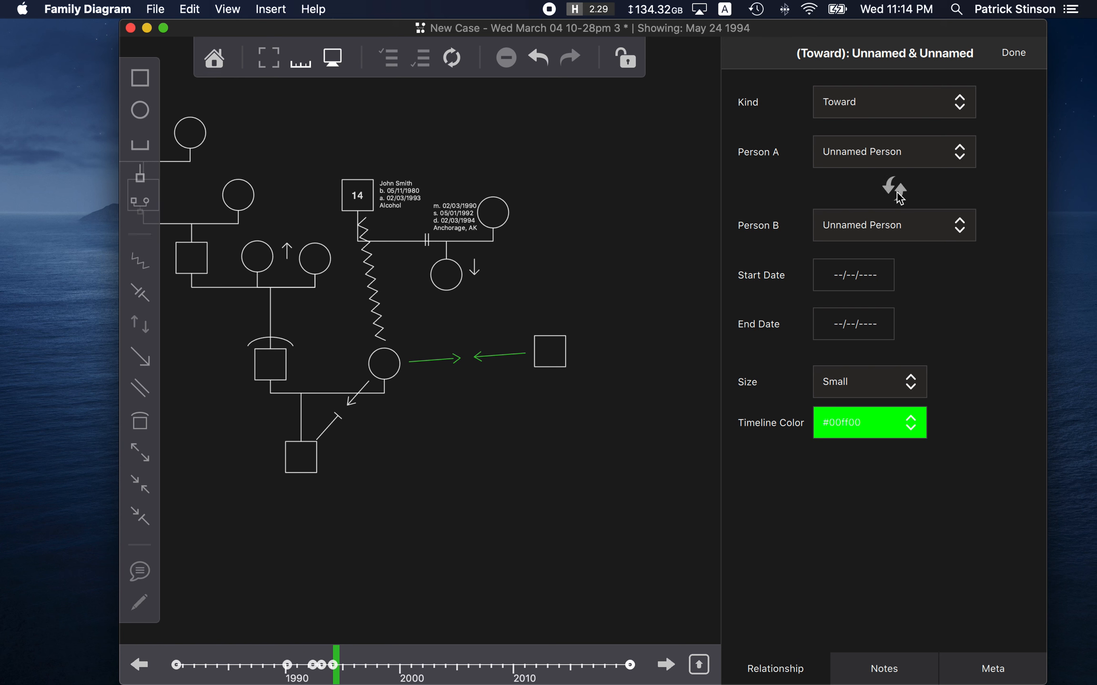
{"action": "left_click", "coordinate": [471, 391]}
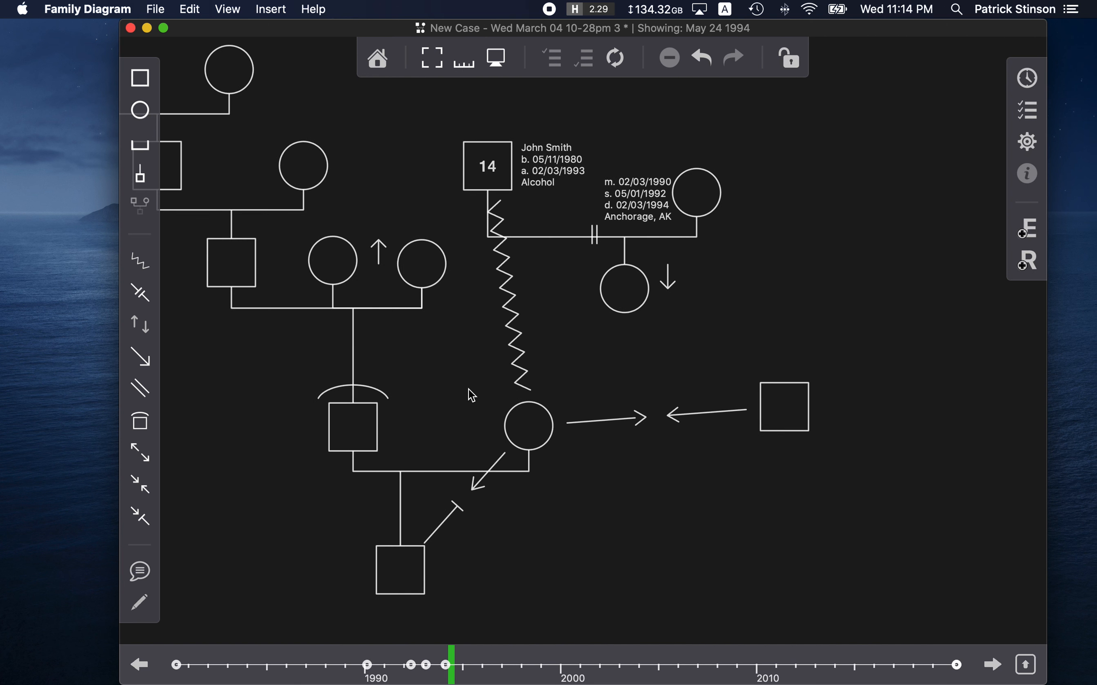
- Open the Defined Self relationship between the mother and her son and swap its Person A and Person B back and forth
{"action": "left_click", "coordinate": [477, 485]}
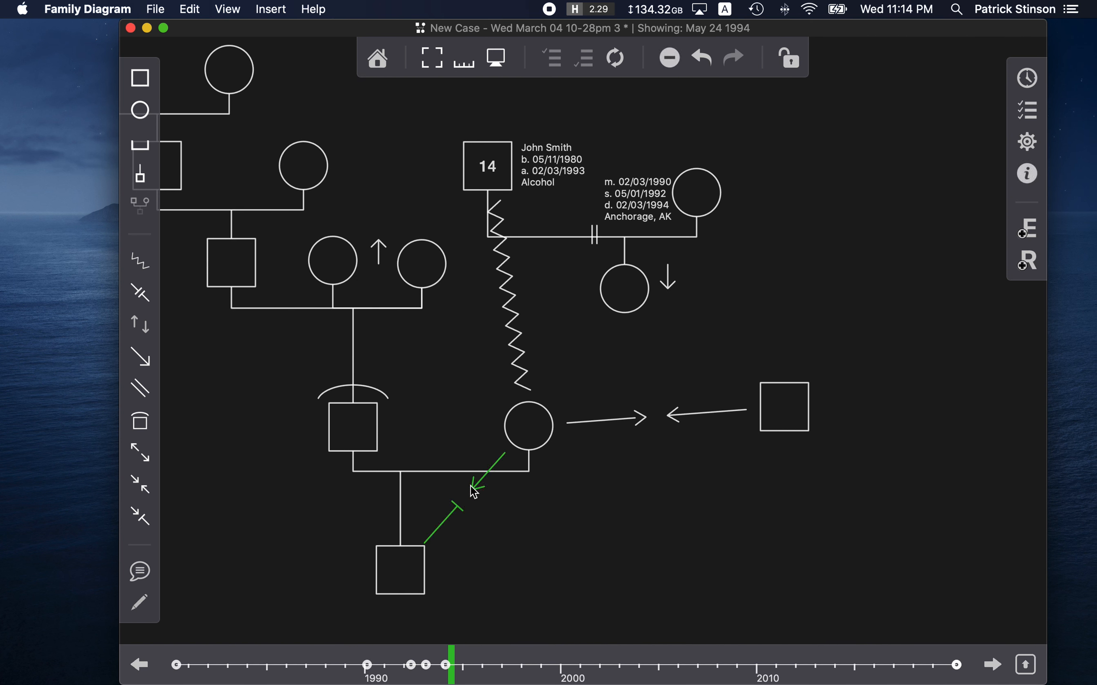
{"action": "double_click", "coordinate": [477, 485]}
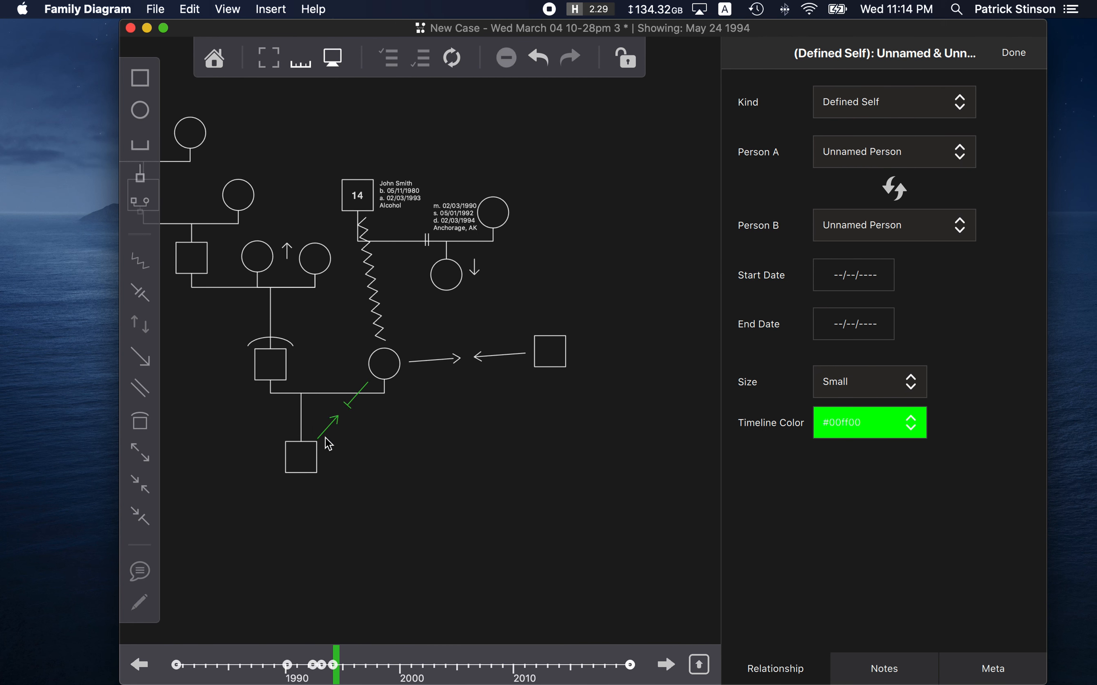
{"action": "left_click", "coordinate": [893, 184]}
{"action": "left_click", "coordinate": [893, 184]}
{"action": "left_click", "coordinate": [893, 184]}
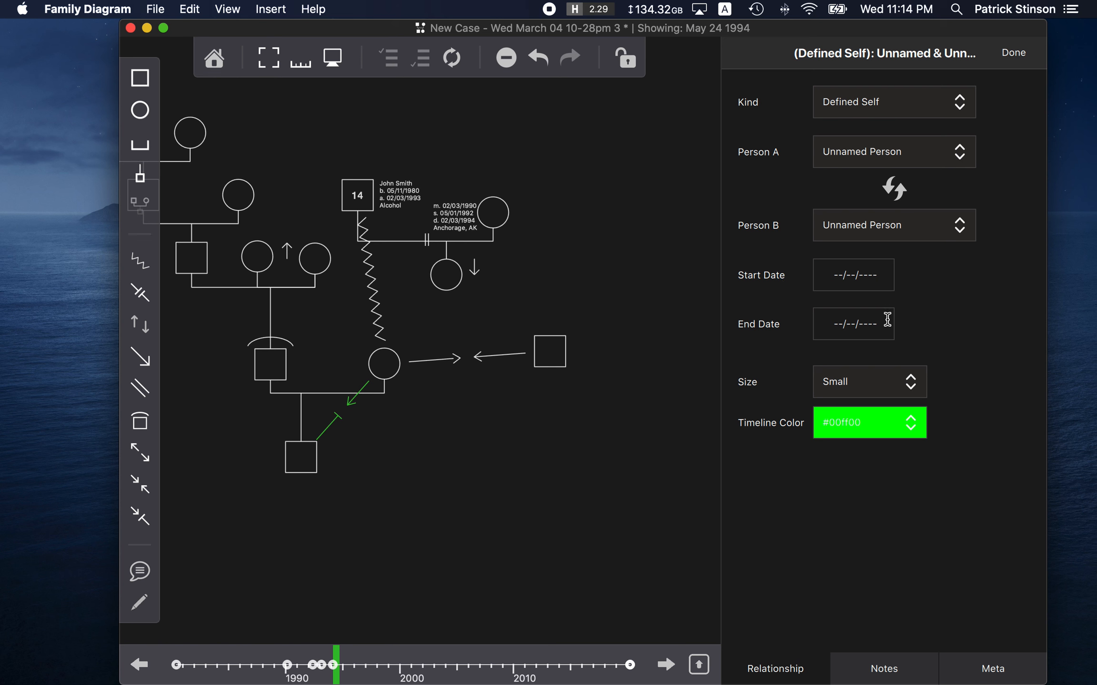
- Set the start date of the Defined Self relationship to 1/1/2000
{"action": "left_click", "coordinate": [883, 275]}
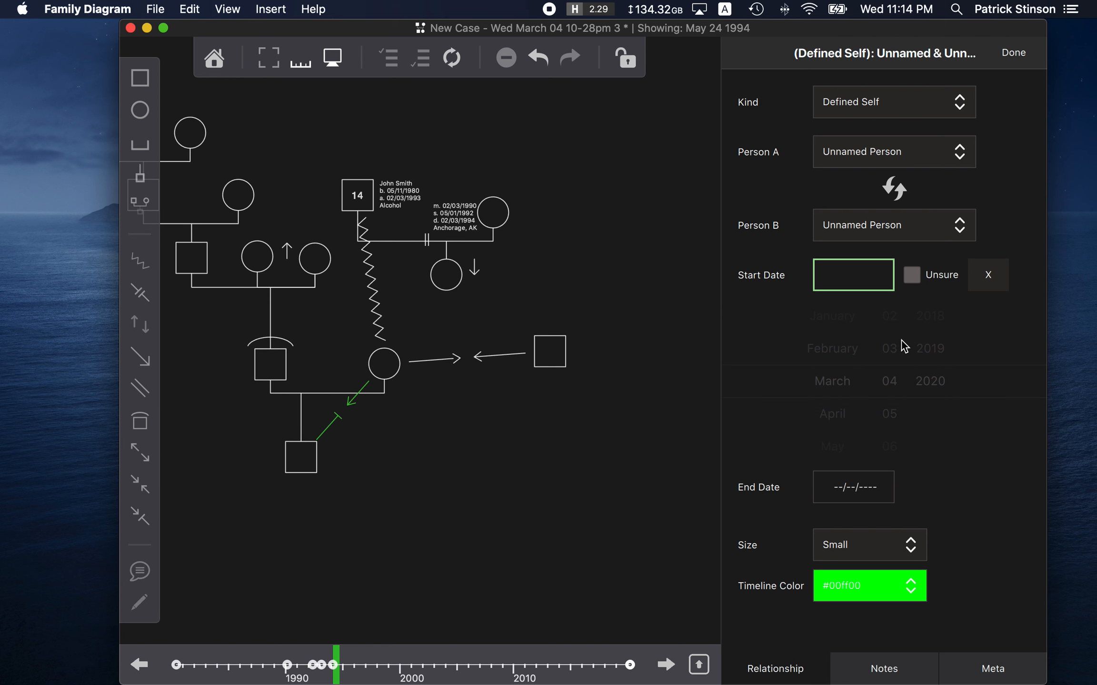
{"action": "type", "text": "1/1/20"}
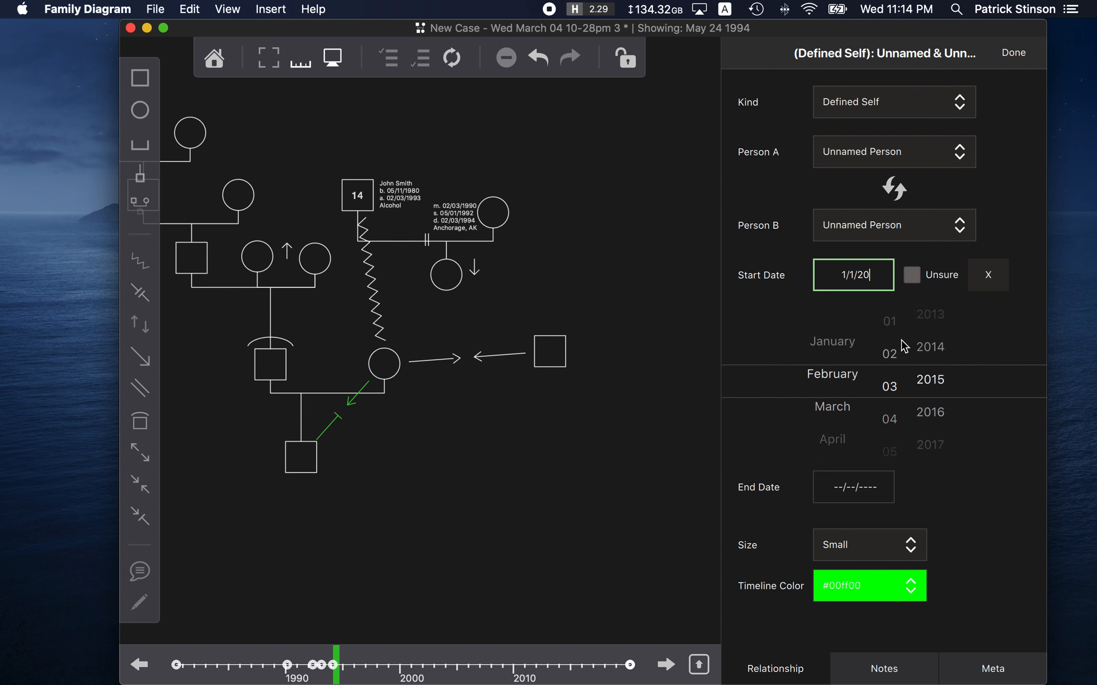
{"action": "type", "text": "00"}
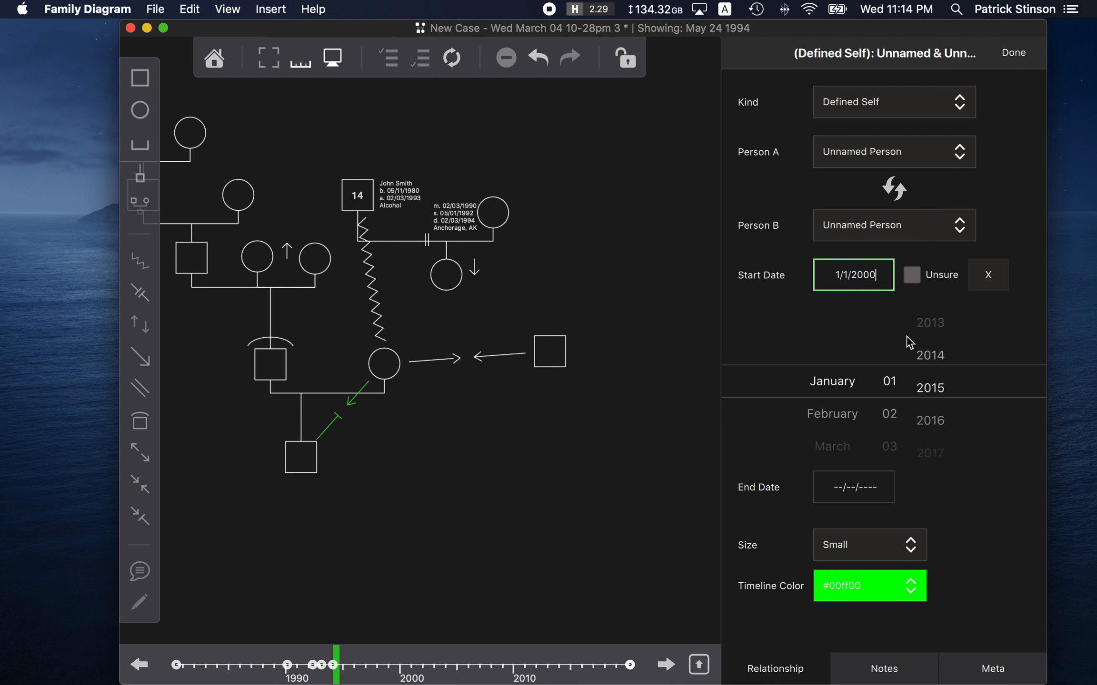
{"action": "key", "text": "Return"}
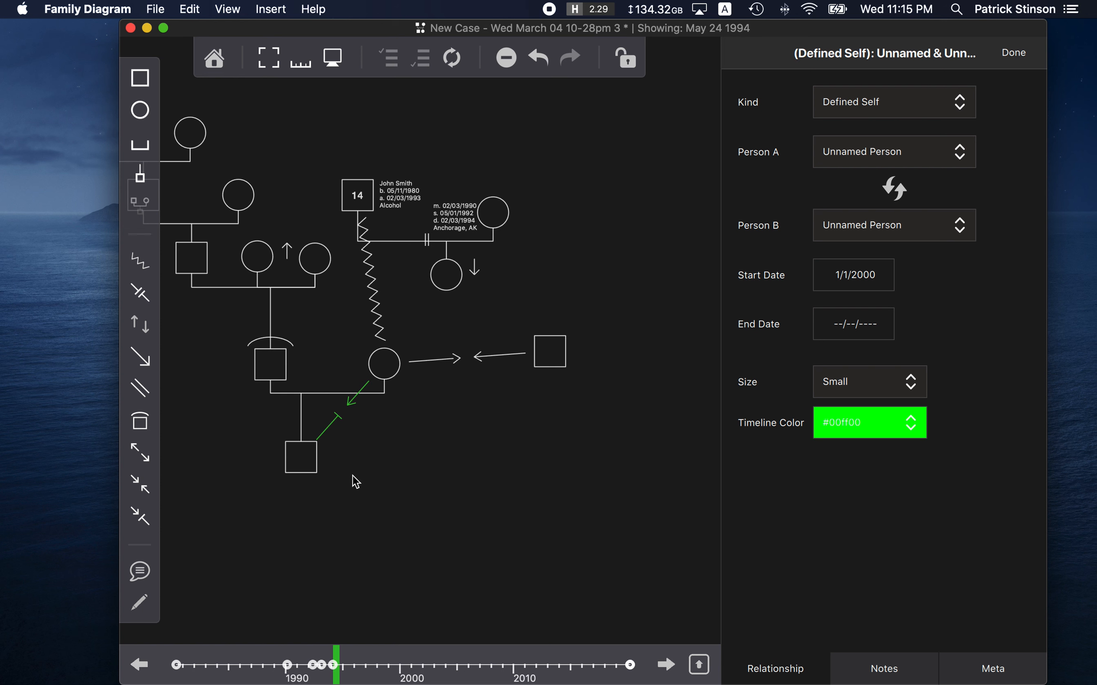
- Scrub the timeline from November 1994 to November 2002 to examine when the mother-son Defined Self relationship is displayed
{"action": "left_click", "coordinate": [342, 662]}
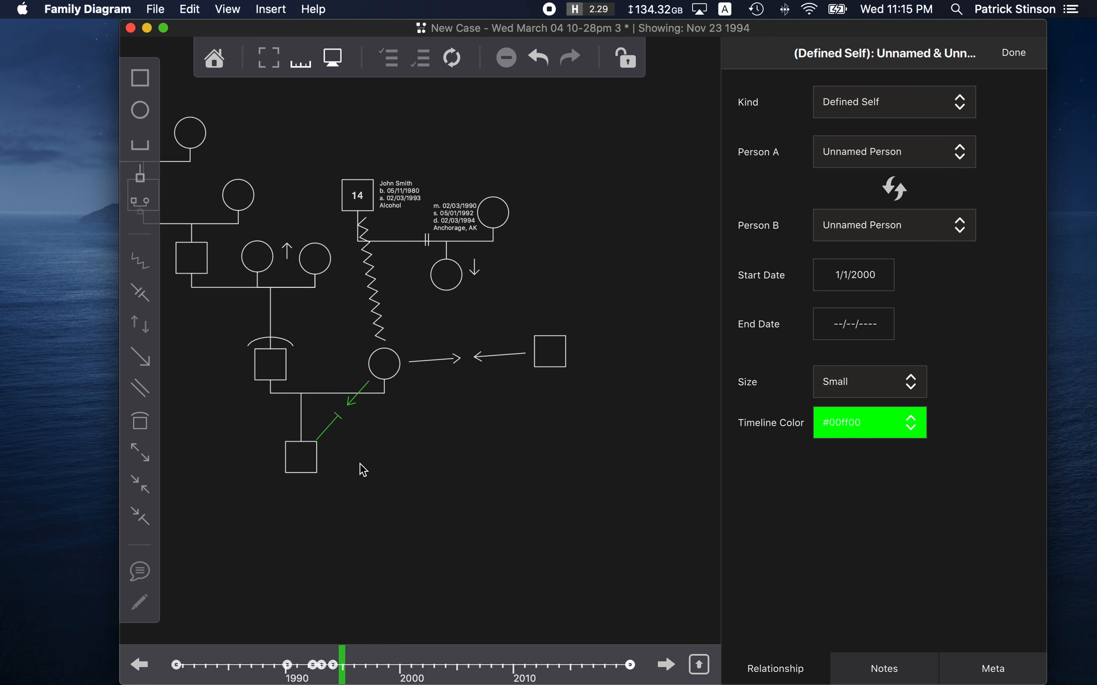
{"action": "mouse_move", "coordinate": [342, 664]}
{"action": "left_mouse_down"}
{"action": "mouse_move", "coordinate": [380, 664]}
{"action": "mouse_move", "coordinate": [304, 664]}
{"action": "mouse_move", "coordinate": [351, 666]}
{"action": "mouse_move", "coordinate": [374, 680]}
{"action": "mouse_move", "coordinate": [356, 680]}
{"action": "left_mouse_up"}
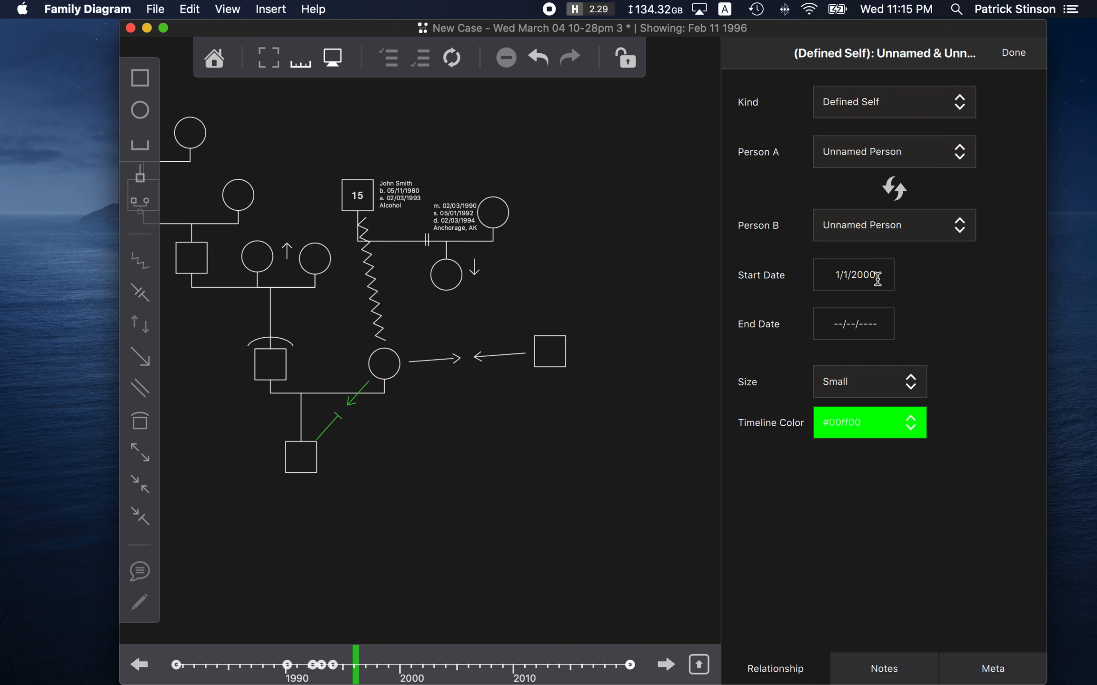
{"action": "left_click", "coordinate": [334, 435]}
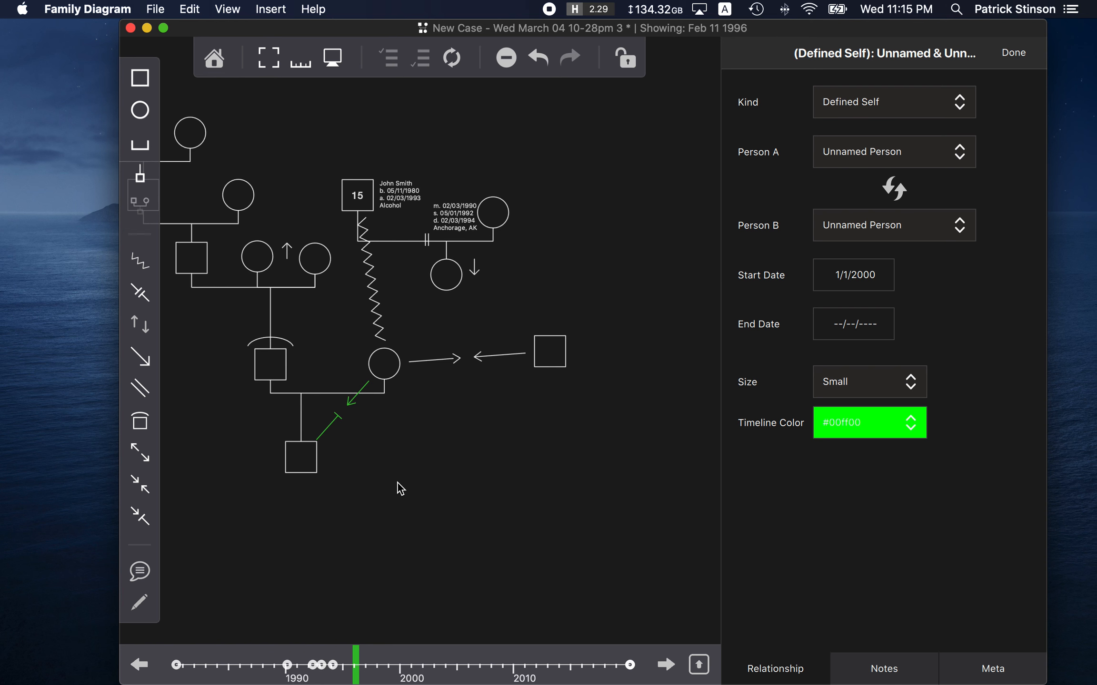
{"action": "left_click", "coordinate": [372, 443]}
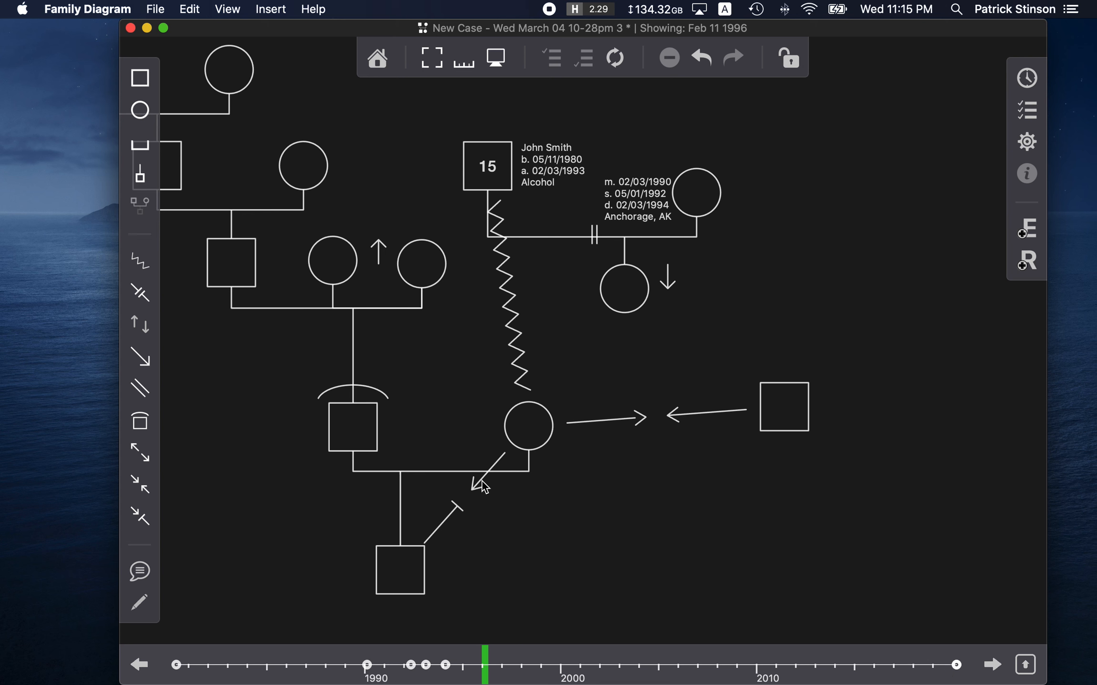
{"action": "left_click", "coordinate": [470, 660]}
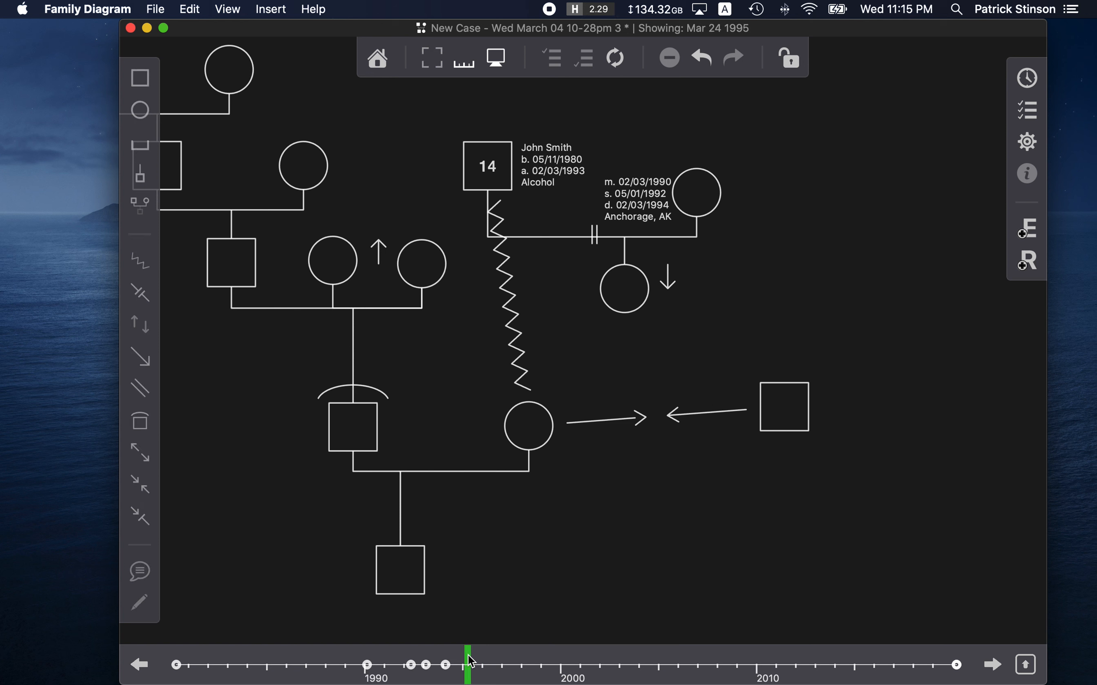
{"action": "left_click_drag", "start_coordinate": [468, 656], "coordinate": [472, 656]}
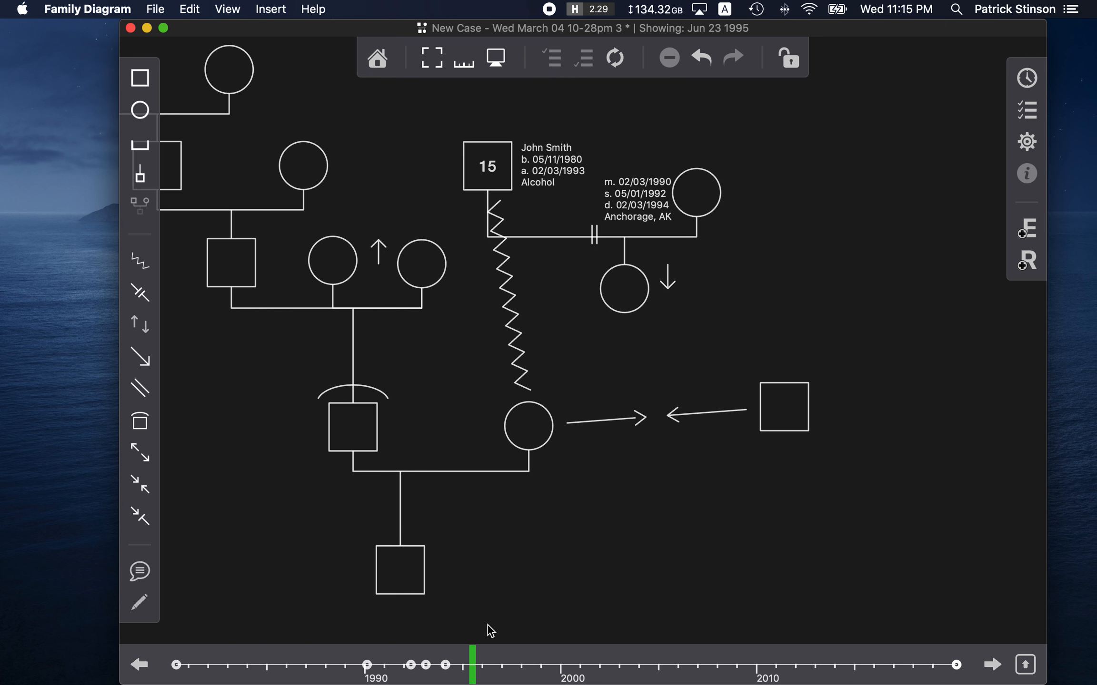
{"action": "left_click", "coordinate": [498, 661]}
{"action": "mouse_move", "coordinate": [500, 663]}
{"action": "left_mouse_down"}
{"action": "mouse_move", "coordinate": [538, 664]}
{"action": "mouse_move", "coordinate": [309, 672]}
{"action": "mouse_move", "coordinate": [501, 670]}
{"action": "left_mouse_up"}
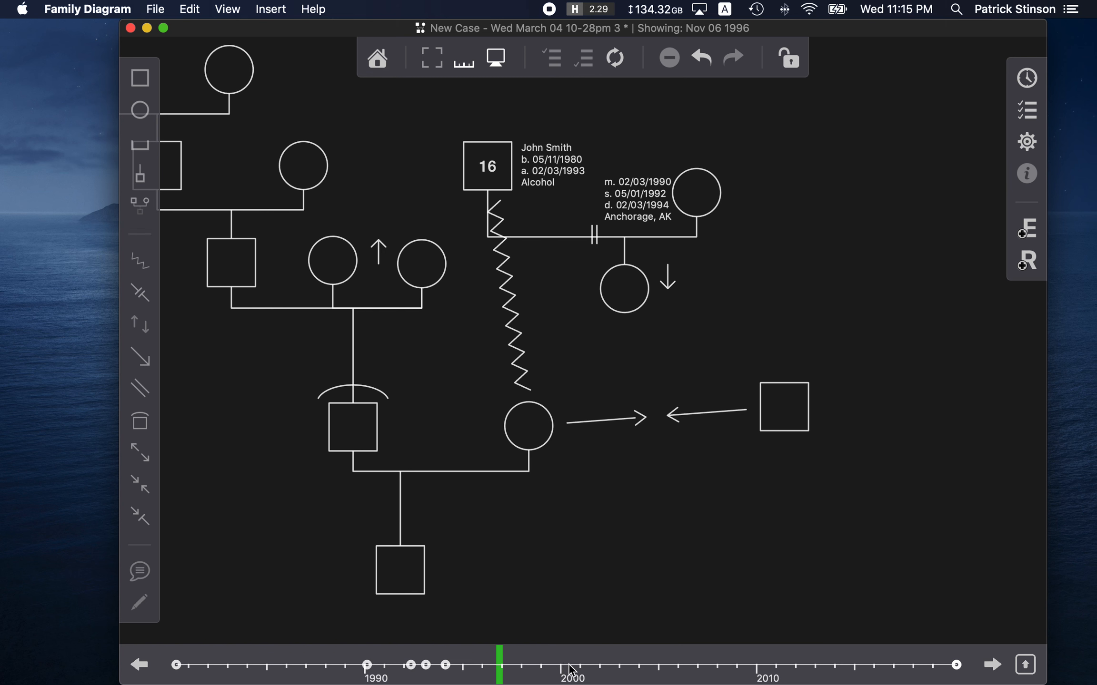
{"action": "mouse_move", "coordinate": [498, 672]}
{"action": "left_mouse_down"}
{"action": "mouse_move", "coordinate": [474, 670]}
{"action": "mouse_move", "coordinate": [891, 673]}
{"action": "mouse_move", "coordinate": [745, 683]}
{"action": "mouse_move", "coordinate": [595, 673]}
{"action": "mouse_move", "coordinate": [983, 654]}
{"action": "mouse_move", "coordinate": [547, 657]}
{"action": "mouse_move", "coordinate": [973, 665]}
{"action": "mouse_move", "coordinate": [671, 664]}
{"action": "mouse_move", "coordinate": [618, 681]}
{"action": "left_mouse_up"}
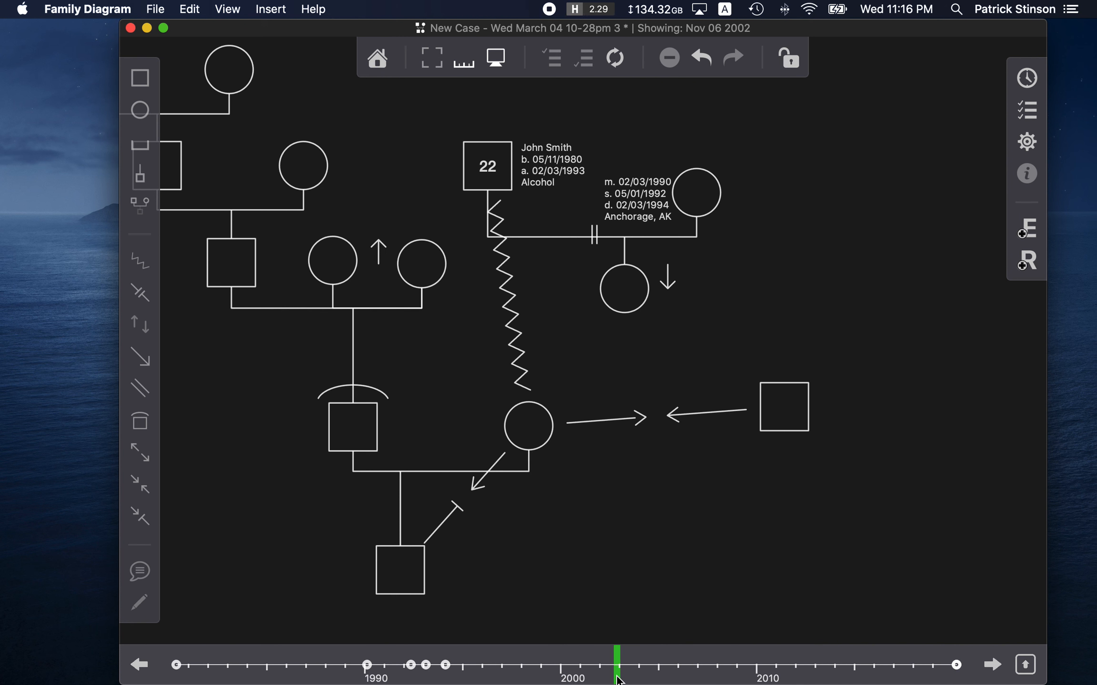
- Reopen the mother-son Defined Self relationship's properties and set its end date to 1/1/2000
{"action": "double_click", "coordinate": [448, 515]}
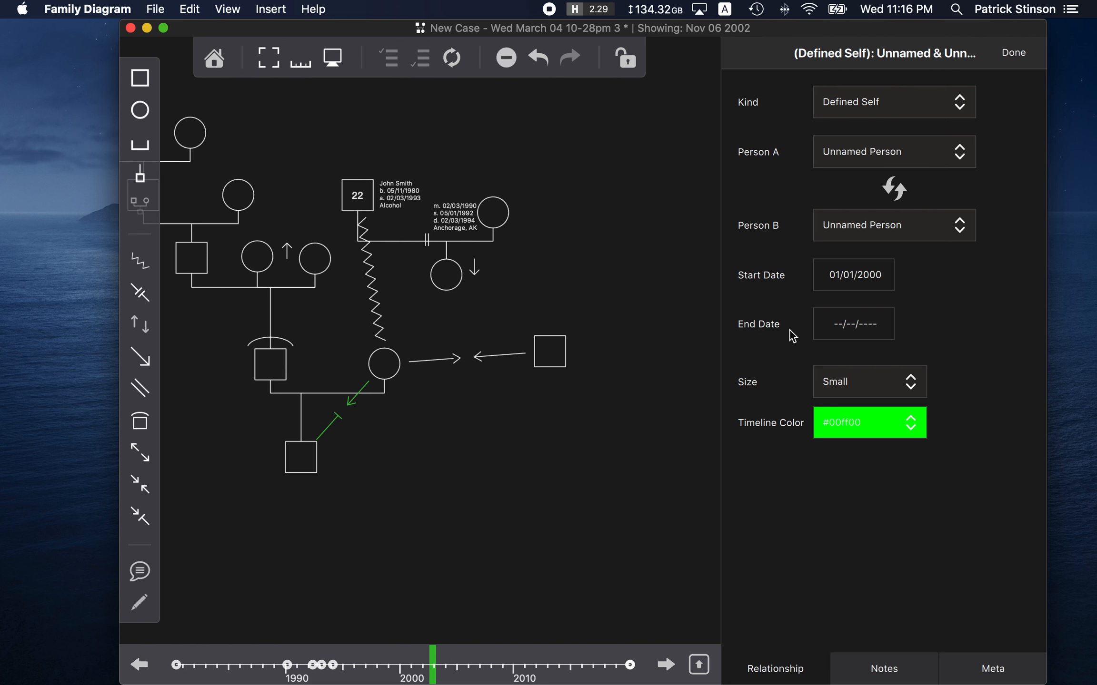
{"action": "left_click", "coordinate": [885, 323]}
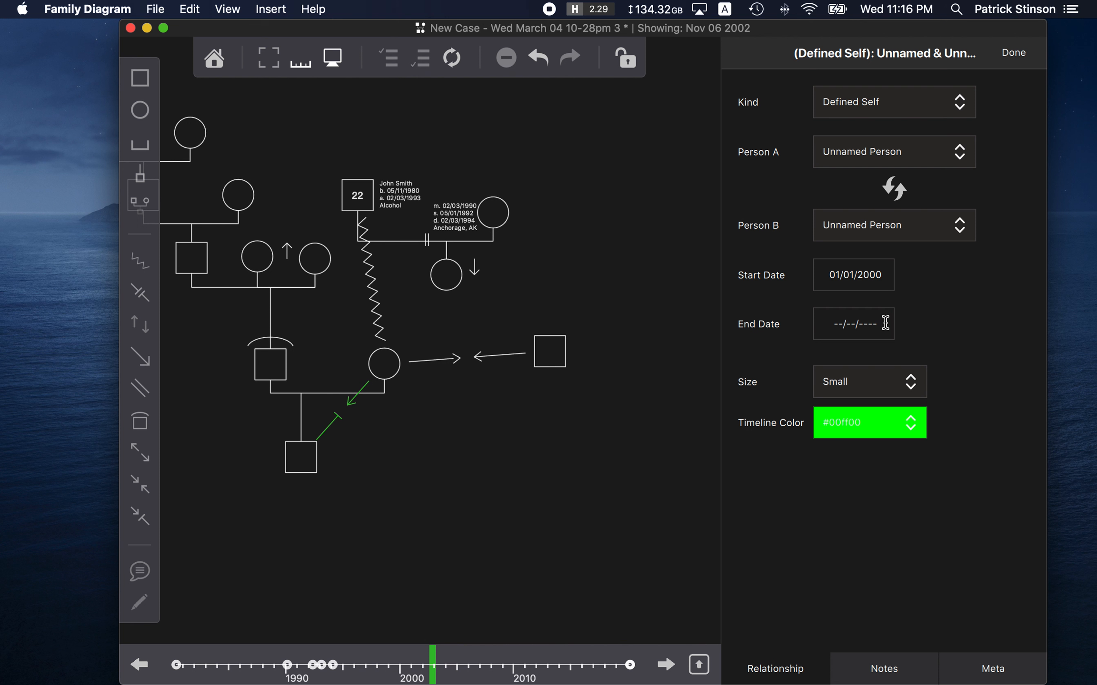
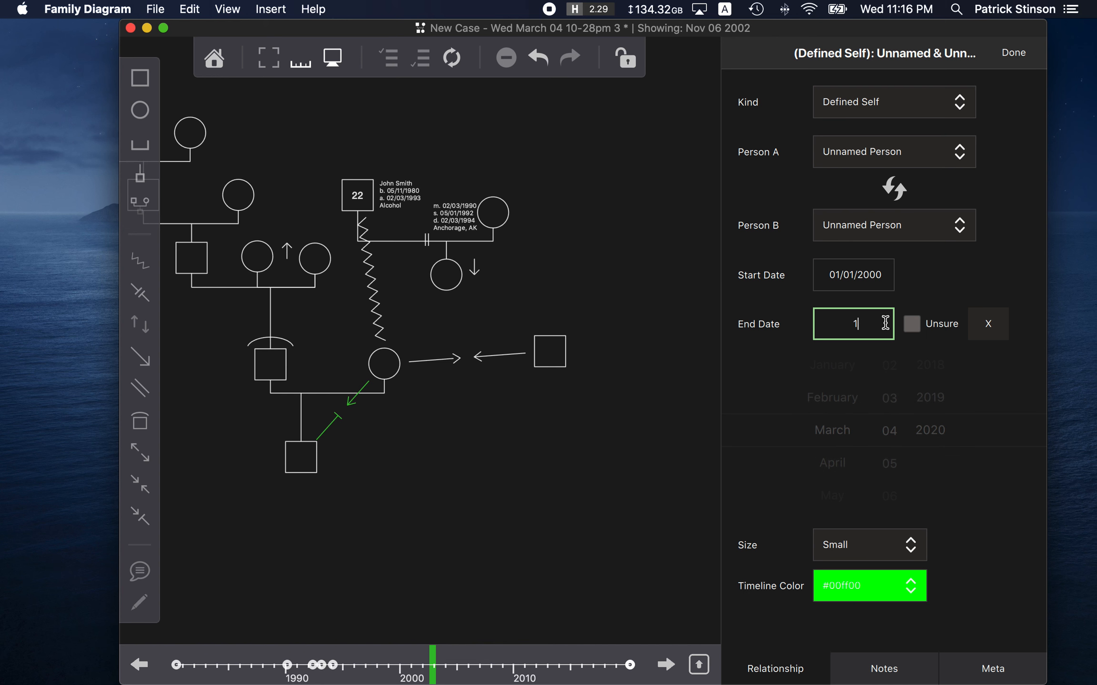
{"action": "type", "text": "/1/2"}
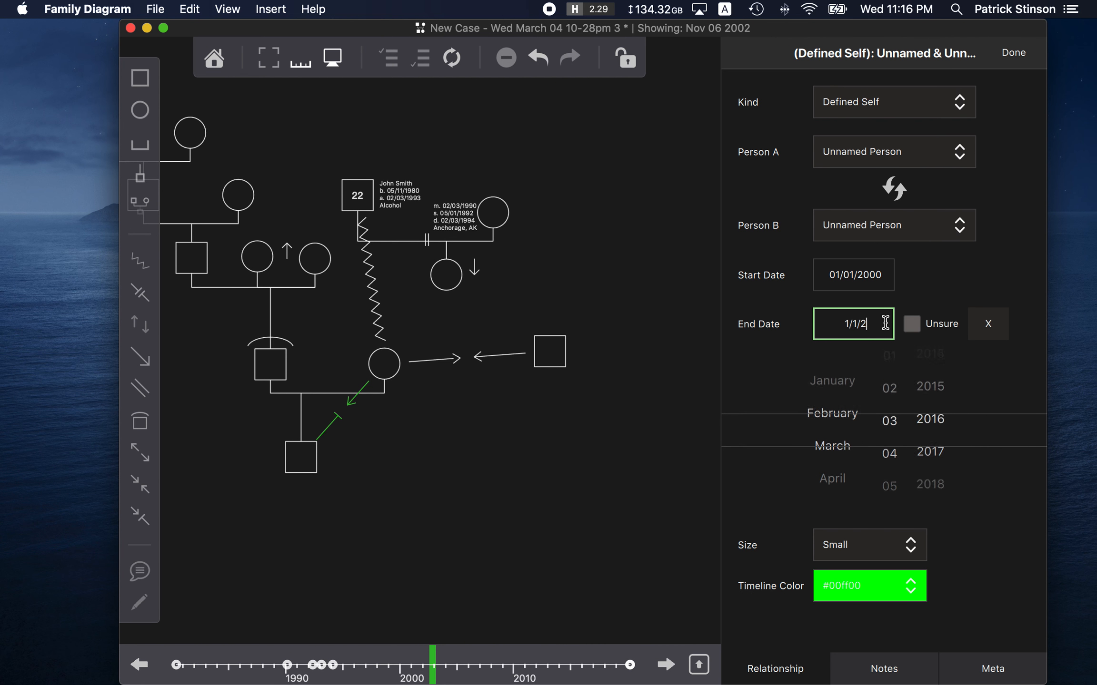
{"action": "type", "text": "000"}
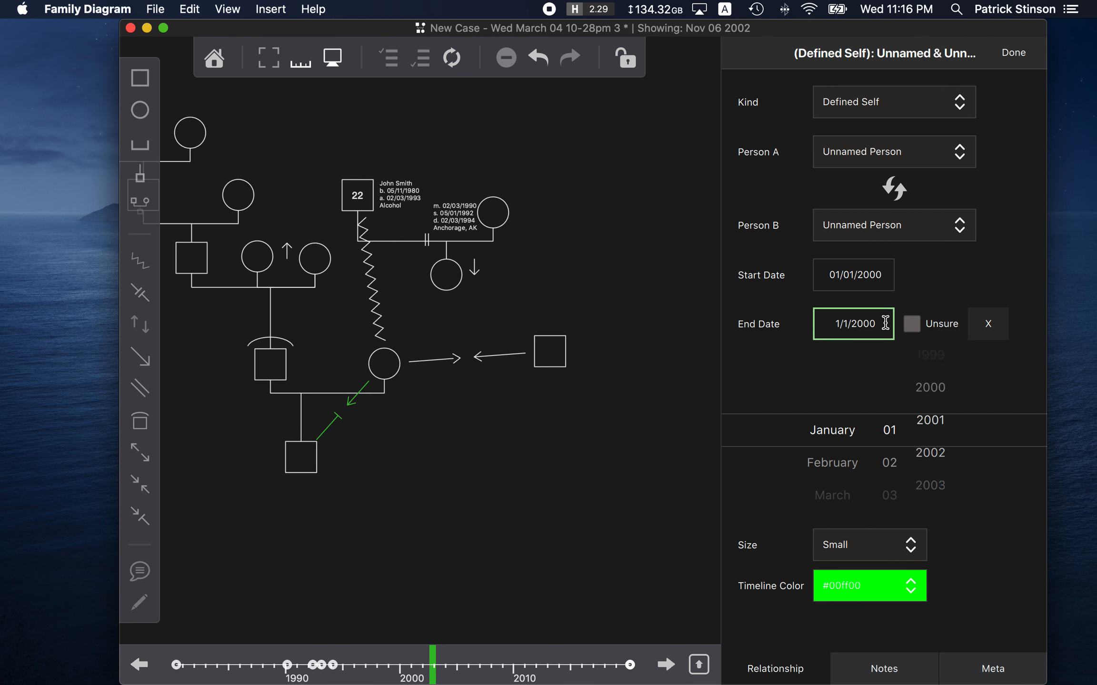
{"action": "left_click", "coordinate": [941, 279]}
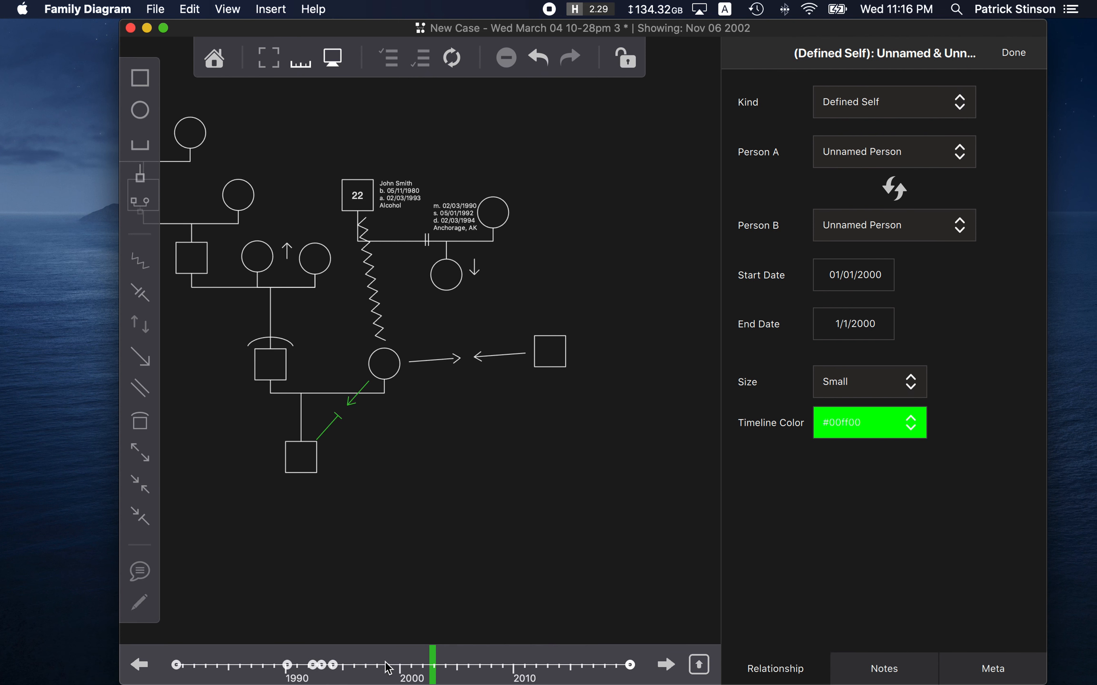
- Move the timeline to July 1997, change the relationship's end year to 1999 and back to 2000, and close its properties
{"action": "mouse_move", "coordinate": [386, 665]}
{"action": "left_mouse_down"}
{"action": "mouse_move", "coordinate": [369, 669]}
{"action": "mouse_move", "coordinate": [450, 666]}
{"action": "mouse_move", "coordinate": [372, 667]}
{"action": "left_mouse_up"}
{"action": "left_click", "coordinate": [881, 323]}
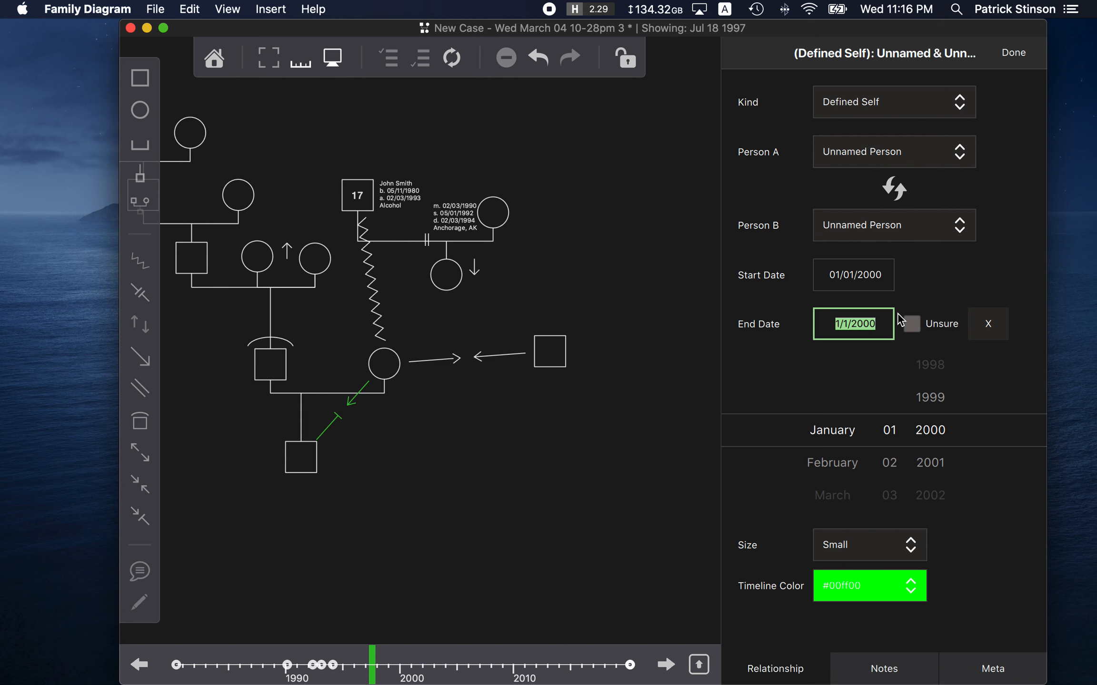
{"action": "left_click", "coordinate": [947, 397]}
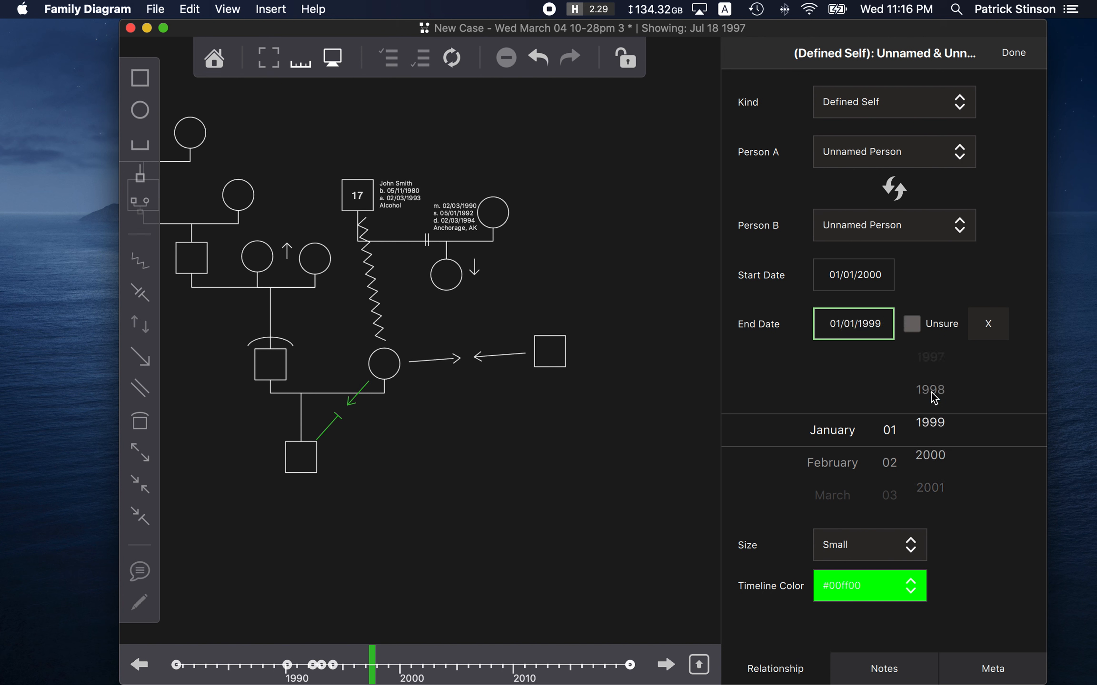
{"action": "left_click", "coordinate": [944, 461]}
{"action": "left_click", "coordinate": [502, 541]}
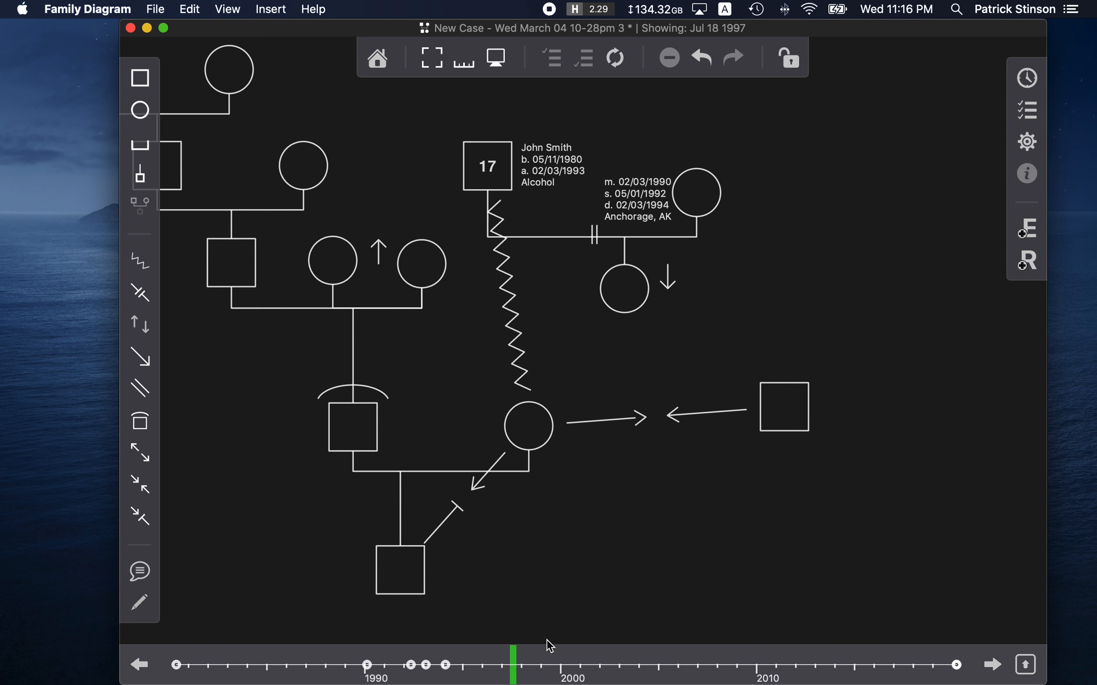
- Move the timeline to June 2002 and undo the last two changes
{"action": "mouse_move", "coordinate": [526, 665]}
{"action": "left_mouse_down"}
{"action": "mouse_move", "coordinate": [389, 662]}
{"action": "mouse_move", "coordinate": [812, 662]}
{"action": "mouse_move", "coordinate": [436, 653]}
{"action": "mouse_move", "coordinate": [611, 665]}
{"action": "left_mouse_up"}
{"action": "key", "text": "super+z"}
{"action": "key", "text": "super+z"}
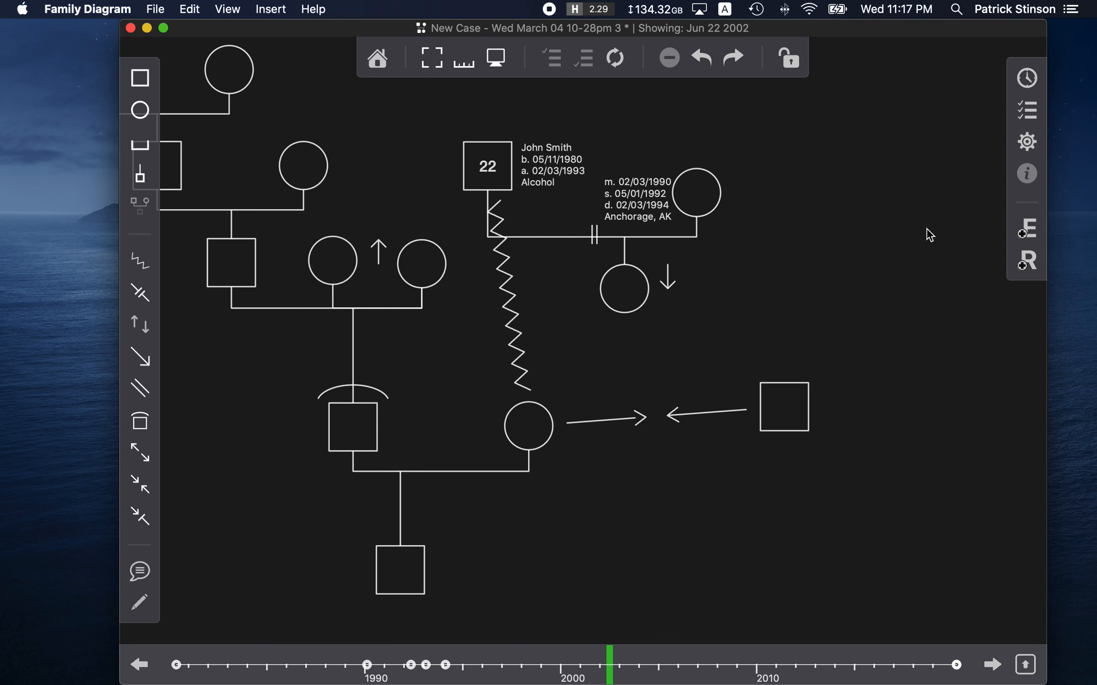
- Draw a new Defined Self relationship from the mother to her son and select it
{"action": "left_click", "coordinate": [140, 518]}
{"action": "left_click_drag", "start_coordinate": [511, 449], "coordinate": [392, 573]}
{"action": "left_click", "coordinate": [450, 515]}
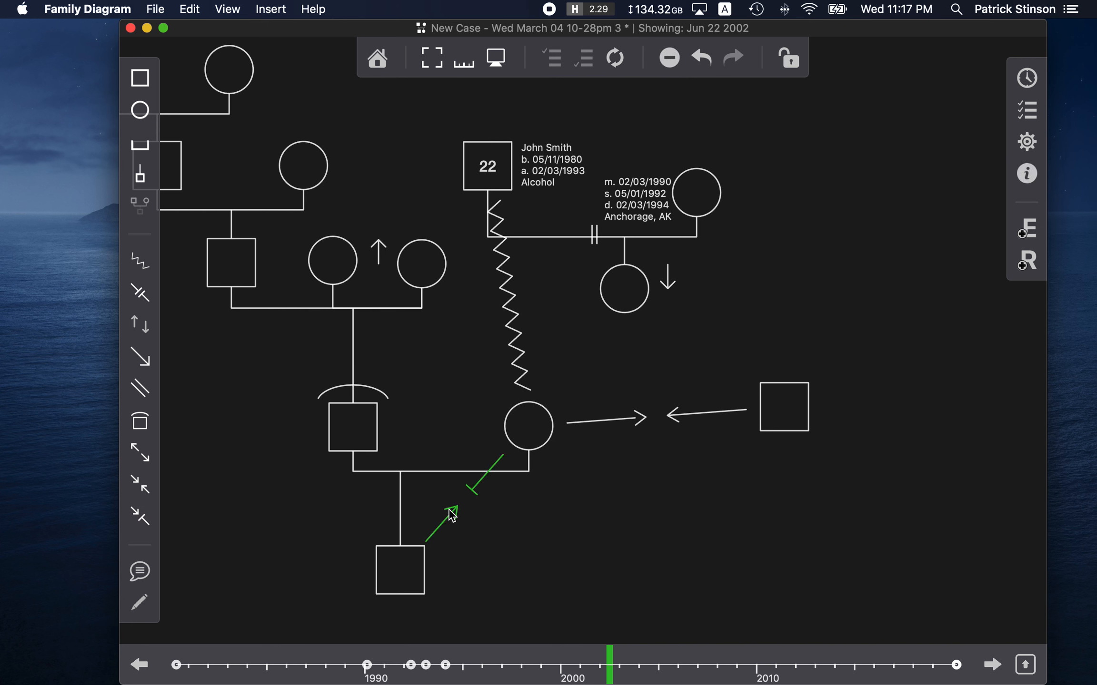
- Open the new Defined Self relationship's properties and set its start date to 1/1/2000
{"action": "double_click", "coordinate": [450, 515]}
{"action": "left_click", "coordinate": [886, 277]}
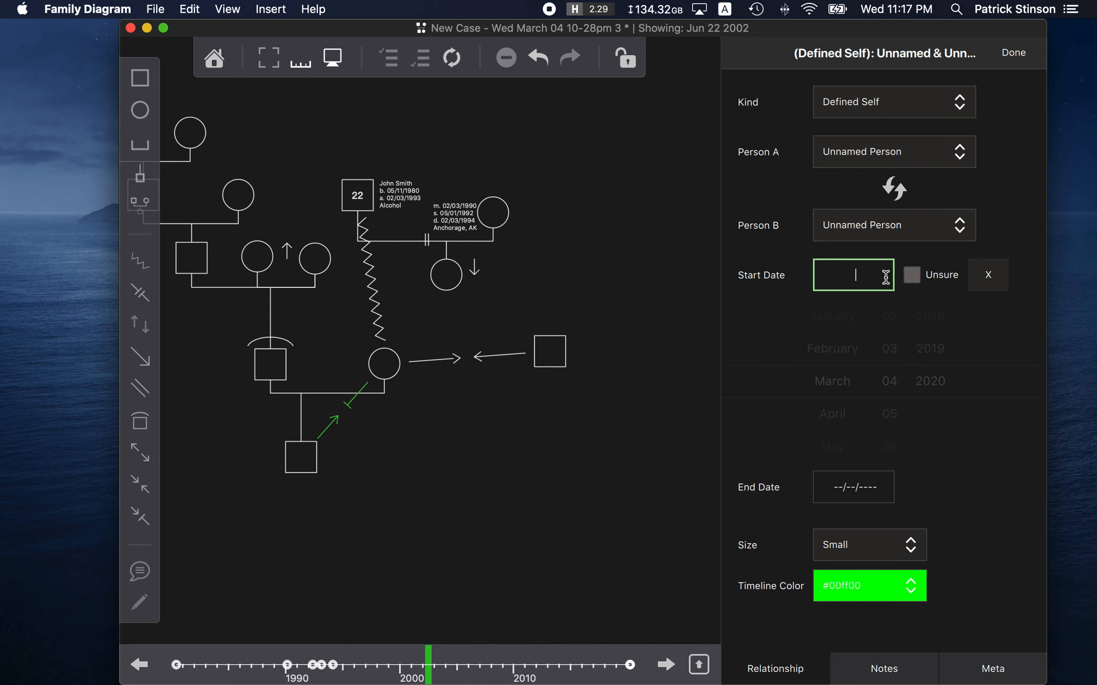
{"action": "type", "text": "1/1/2000"}
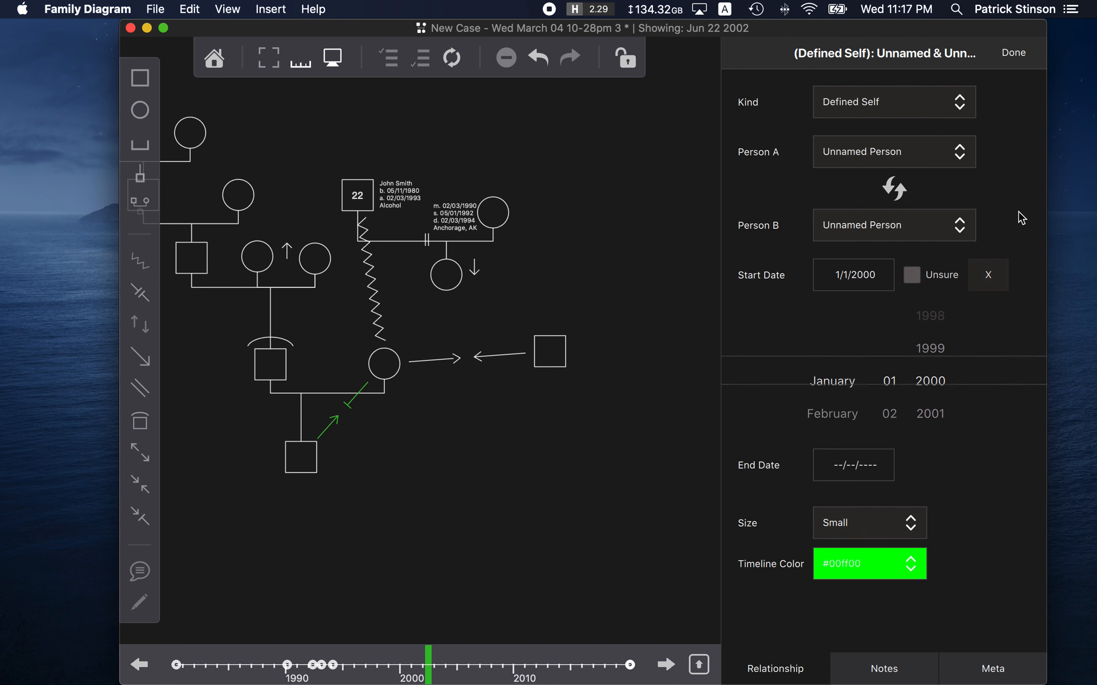
{"action": "key", "text": "Return"}
- Scrub the timeline between June 1996 and June 2001 to check when the new relationship is displayed, closing its properties
{"action": "left_click", "coordinate": [412, 667]}
{"action": "left_click_drag", "start_coordinate": [410, 667], "coordinate": [360, 667]}
{"action": "key", "text": "Escape"}
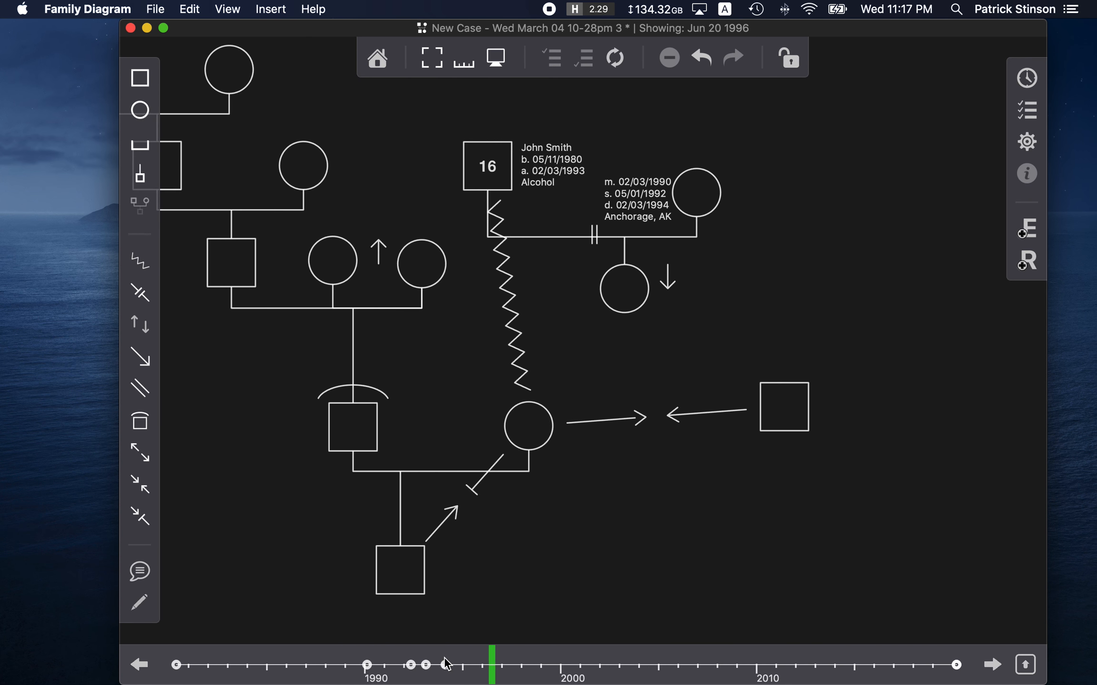
{"action": "left_click_drag", "start_coordinate": [516, 665], "coordinate": [590, 666]}
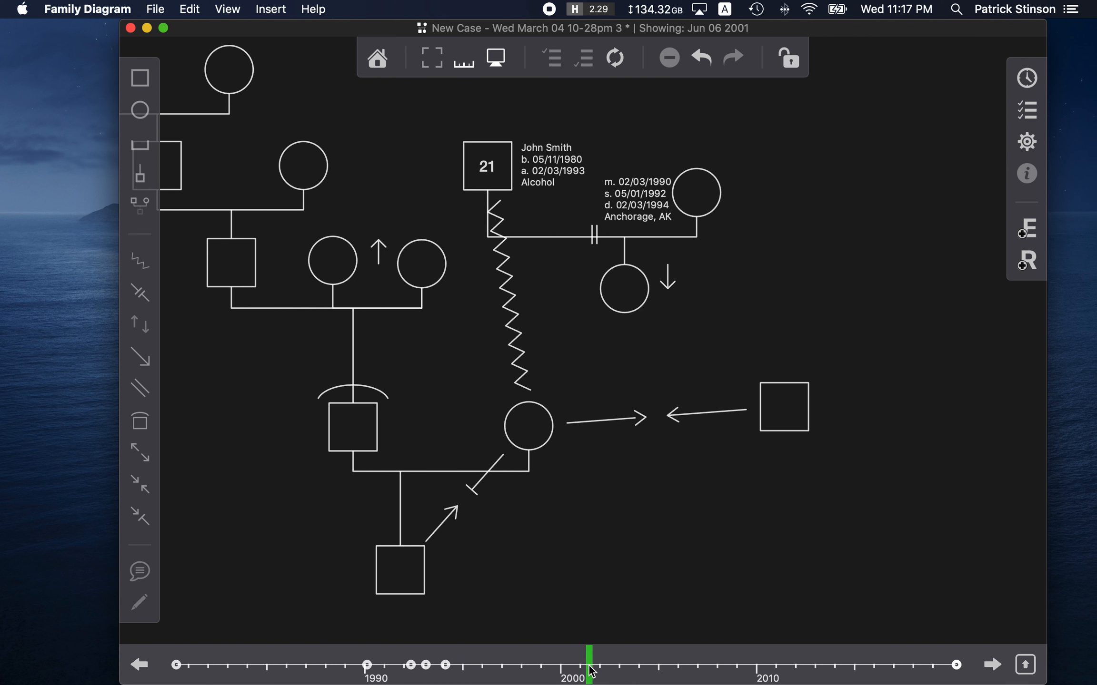
- Set the new Defined Self relationship's end date to 1/1/2001 and check it on the timeline at December 2000
{"action": "left_click", "coordinate": [453, 516]}
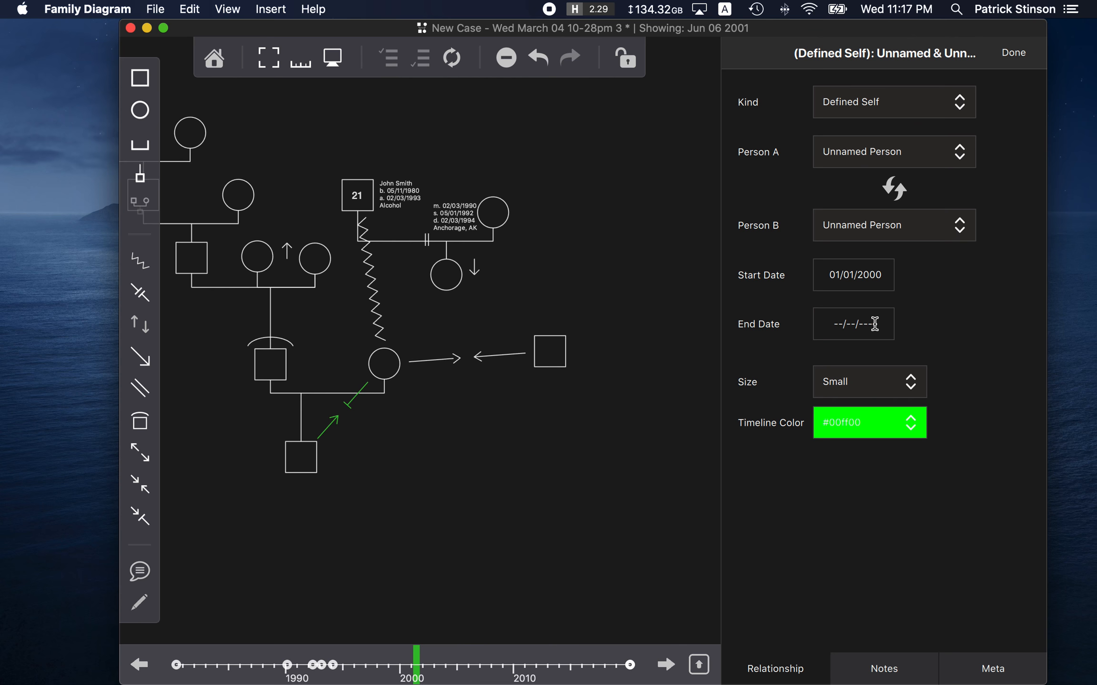
{"action": "left_click", "coordinate": [869, 332]}
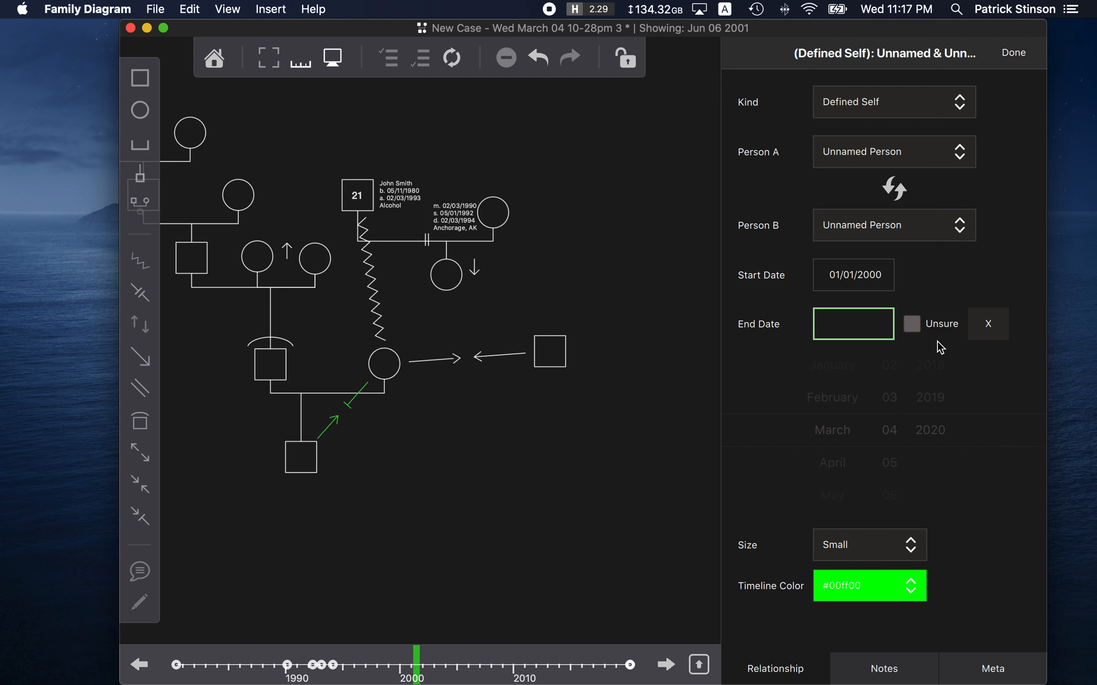
{"action": "type", "text": "1/1/2--"}
{"action": "type", "text": "001"}
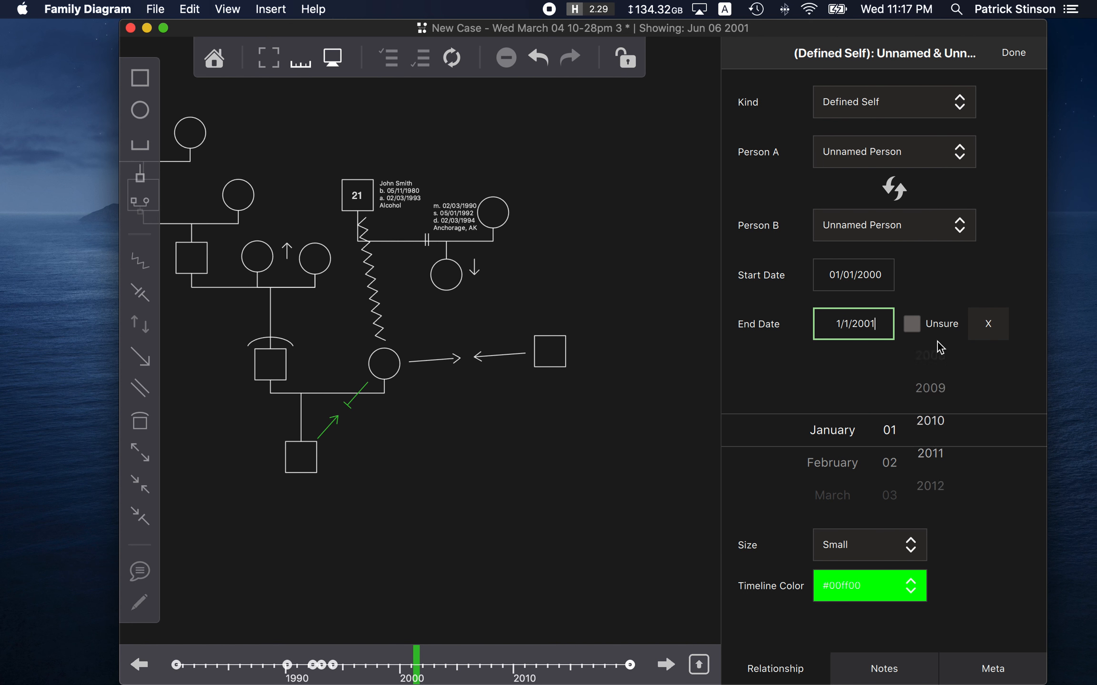
{"action": "left_click", "coordinate": [944, 276]}
{"action": "left_click", "coordinate": [513, 596]}
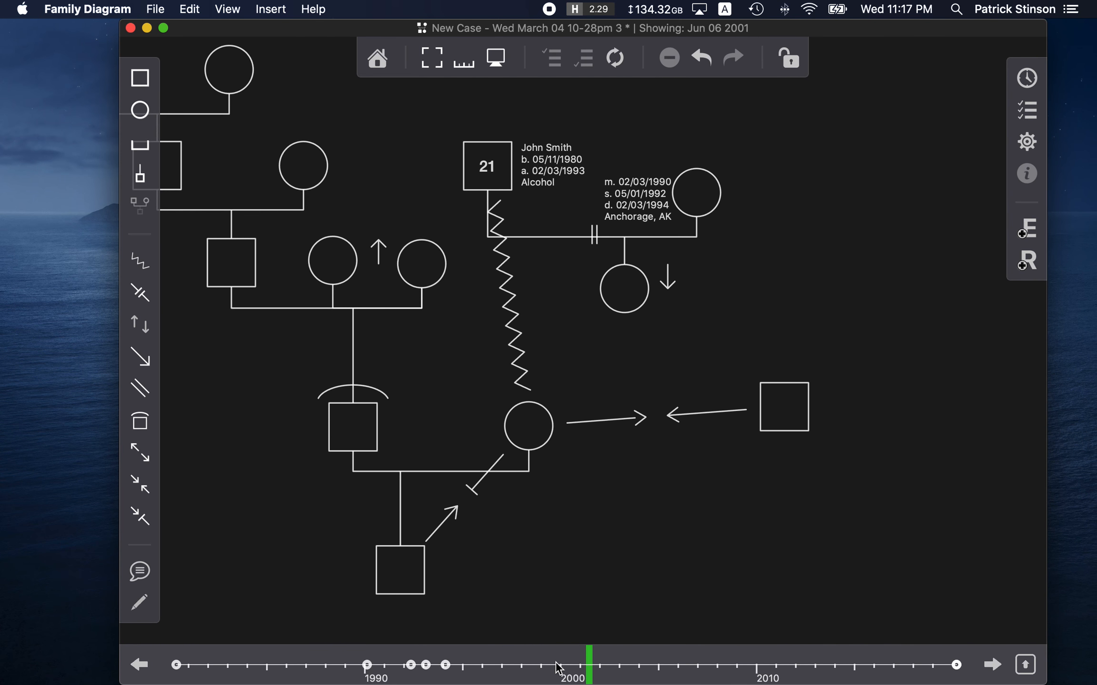
{"action": "mouse_move", "coordinate": [552, 664]}
{"action": "left_mouse_down"}
{"action": "mouse_move", "coordinate": [543, 669]}
{"action": "mouse_move", "coordinate": [570, 672]}
{"action": "mouse_move", "coordinate": [546, 672]}
{"action": "mouse_move", "coordinate": [579, 672]}
{"action": "left_mouse_up"}
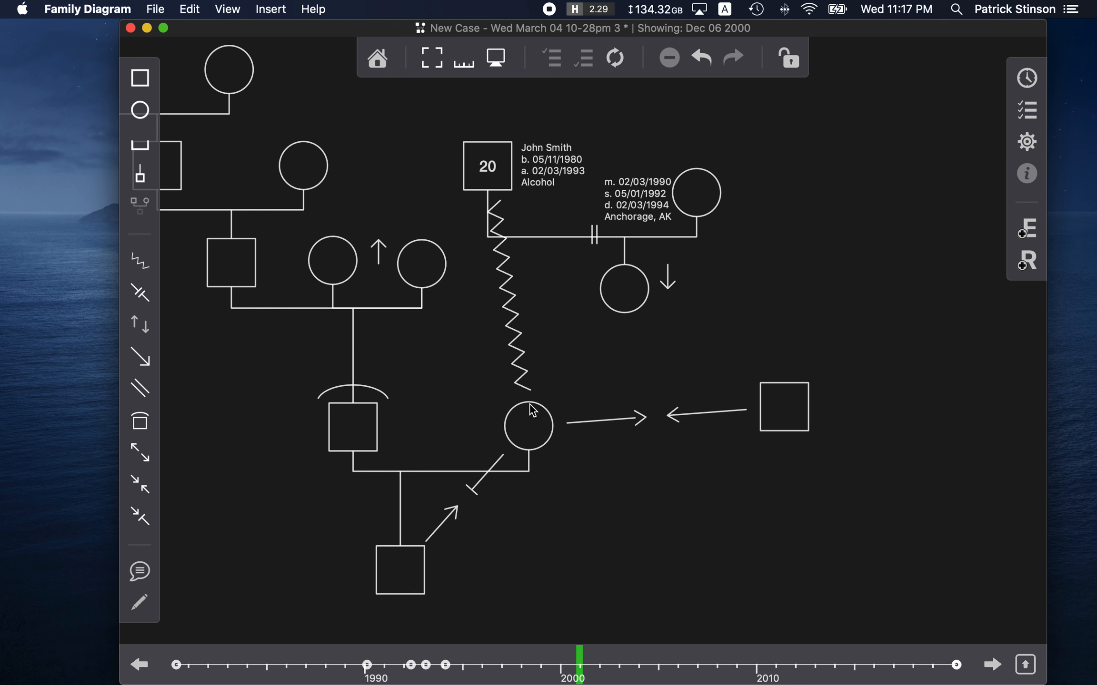
- Review the properties of the mother, the 20-year-old man, the conflict relationship between them, and the man's divorced pair-bond
{"action": "left_click", "coordinate": [531, 422]}
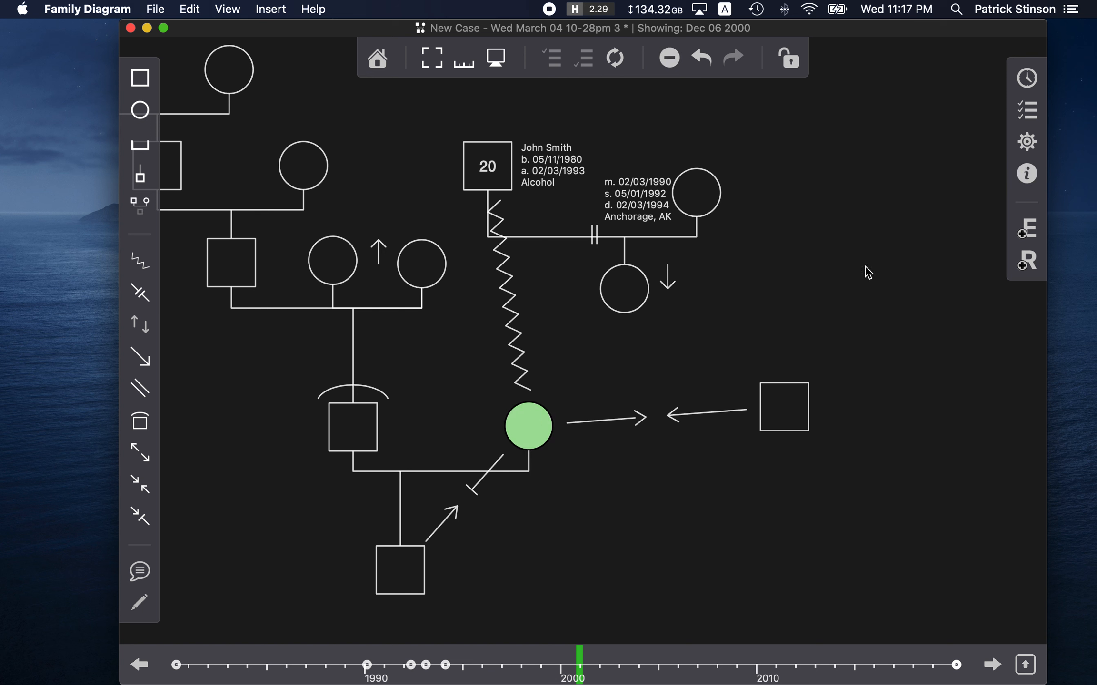
{"action": "left_click", "coordinate": [1026, 171]}
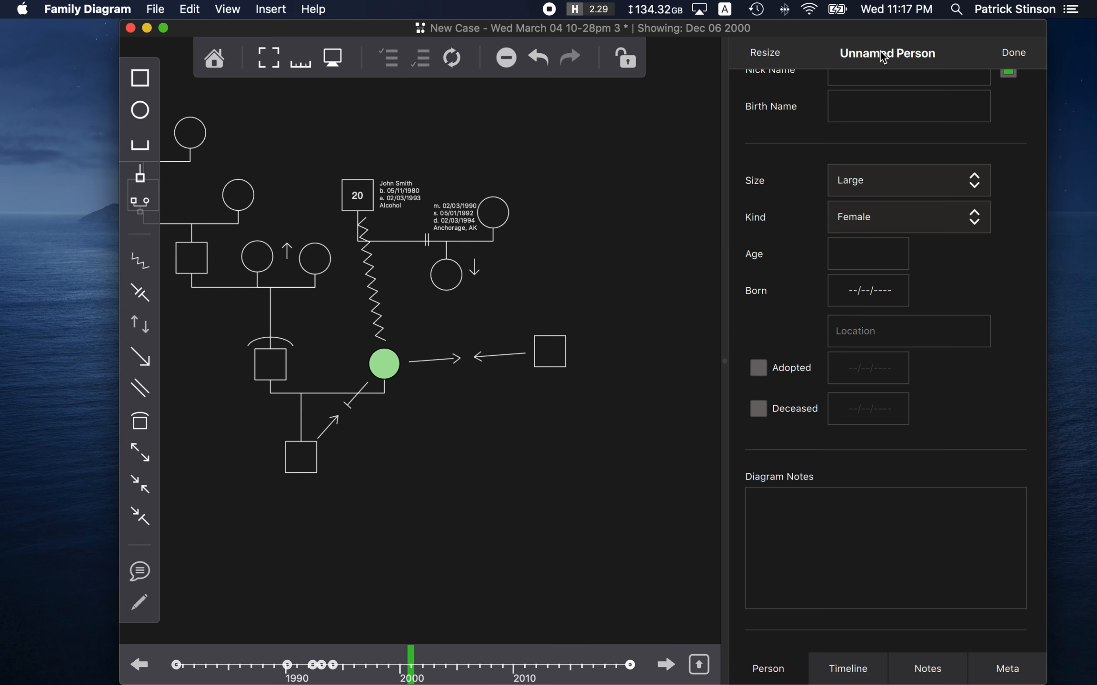
{"action": "scroll", "coordinate": [966, 172], "scroll_direction": "up", "scroll_amount": 3}
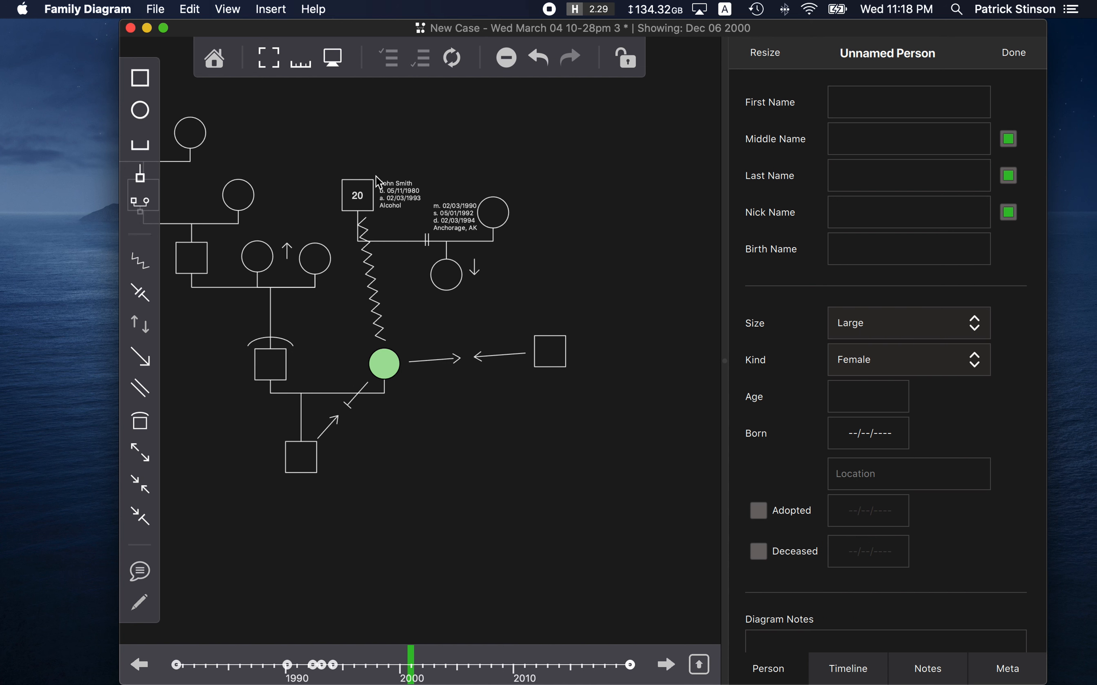
{"action": "left_click", "coordinate": [353, 200]}
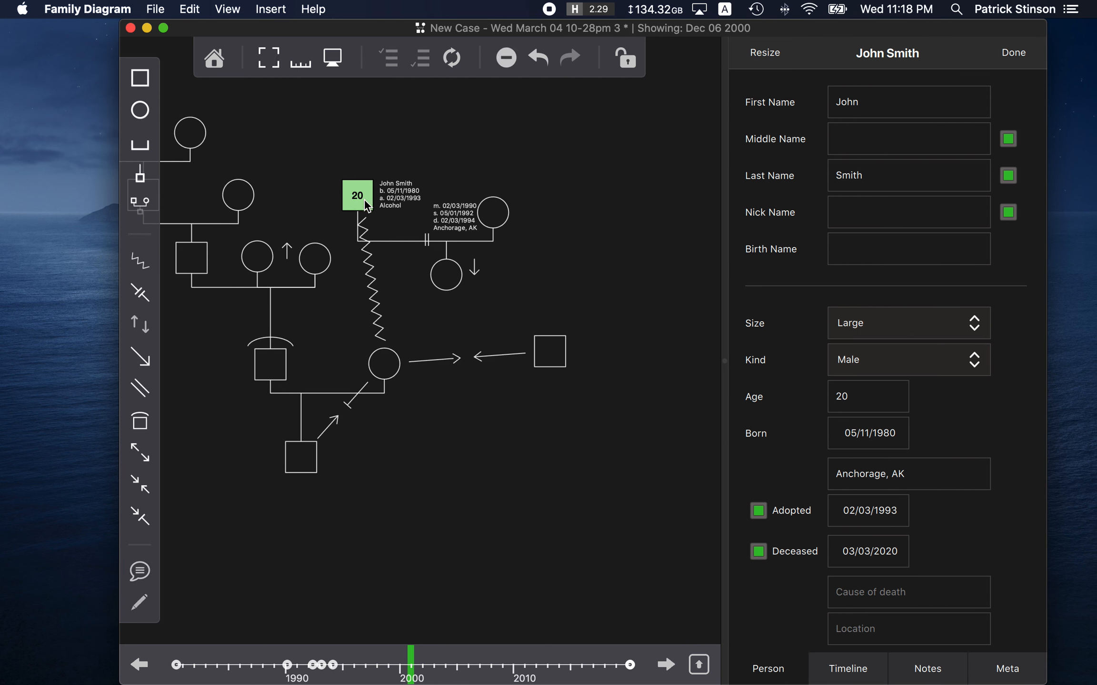
{"action": "left_click", "coordinate": [376, 310]}
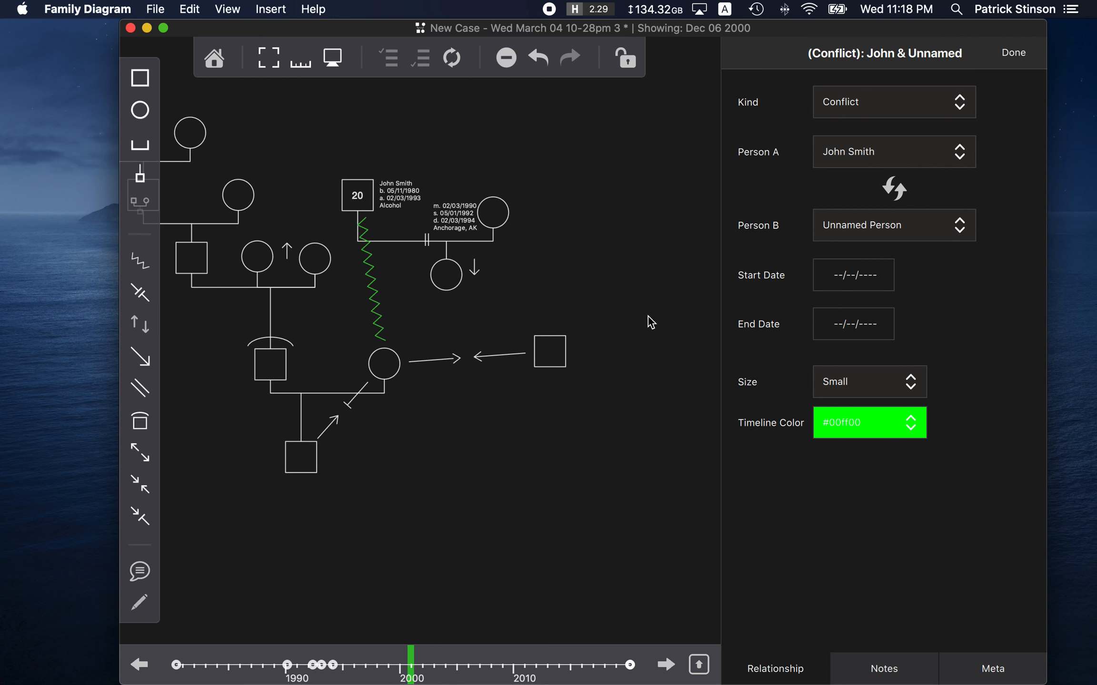
{"action": "left_click", "coordinate": [473, 241]}
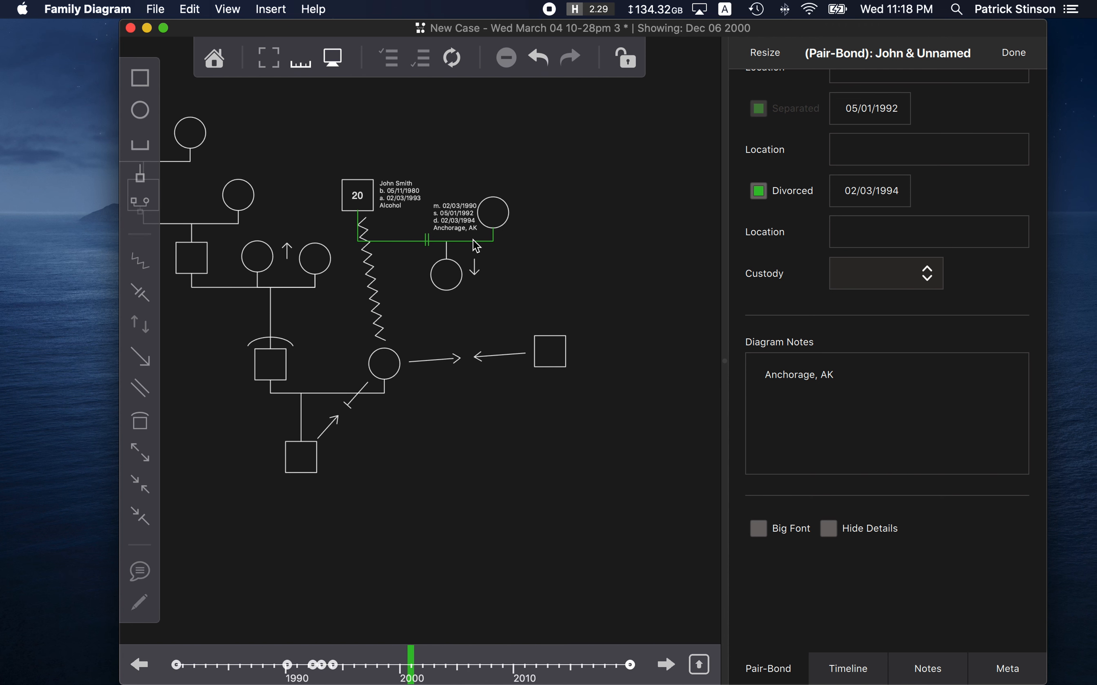
{"action": "scroll", "coordinate": [994, 218], "scroll_direction": "up", "scroll_amount": 3}
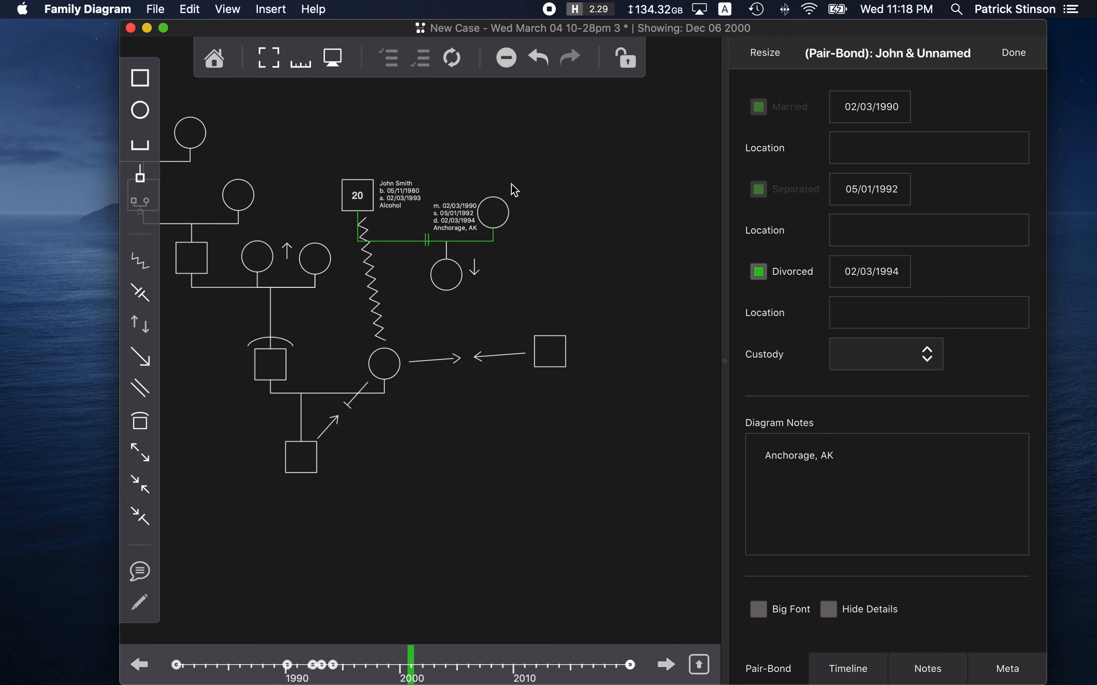
{"action": "left_click", "coordinate": [523, 164]}
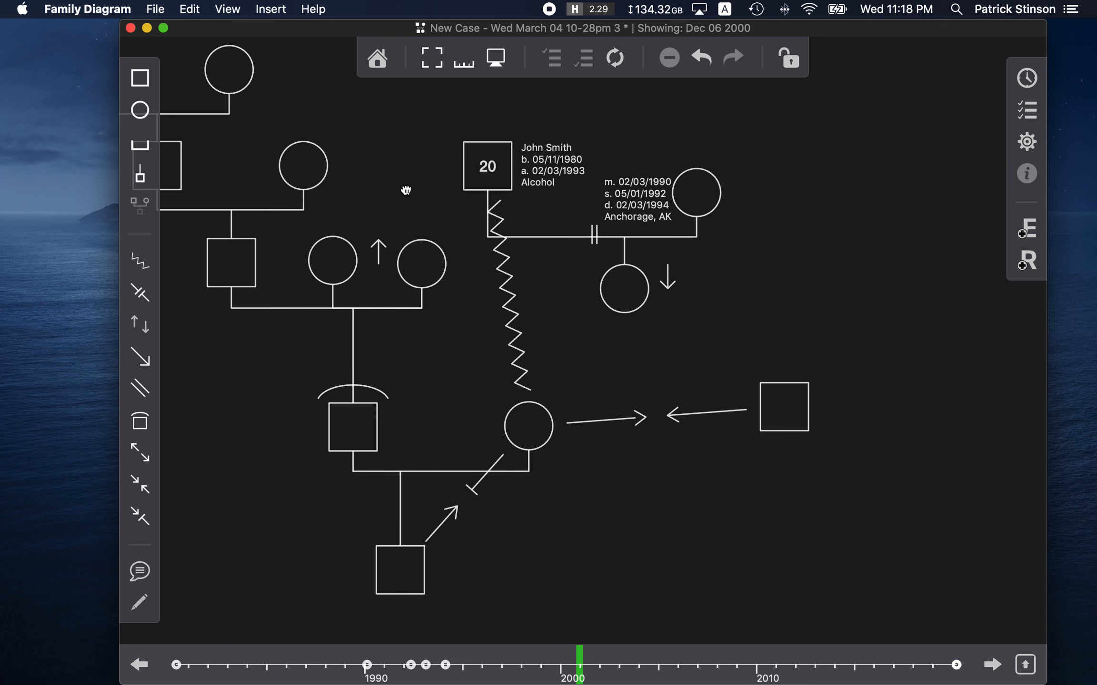
- Select the seven ancestors above the adopted father together and mark them all as deceased in their shared properties
{"action": "left_click_drag", "start_coordinate": [407, 191], "coordinate": [572, 260]}
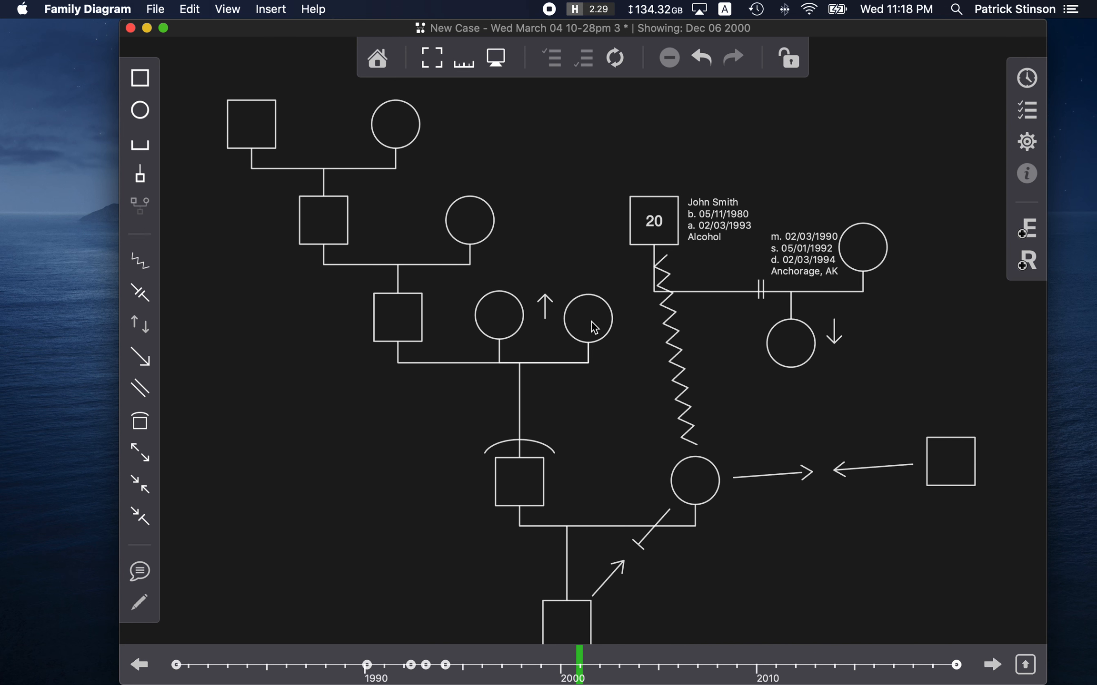
{"action": "left_click_drag", "start_coordinate": [632, 409], "coordinate": [228, 175]}
{"action": "left_click_drag", "start_coordinate": [206, 88], "coordinate": [575, 383]}
{"action": "left_click", "coordinate": [575, 382]}
{"action": "left_click", "coordinate": [592, 318]}
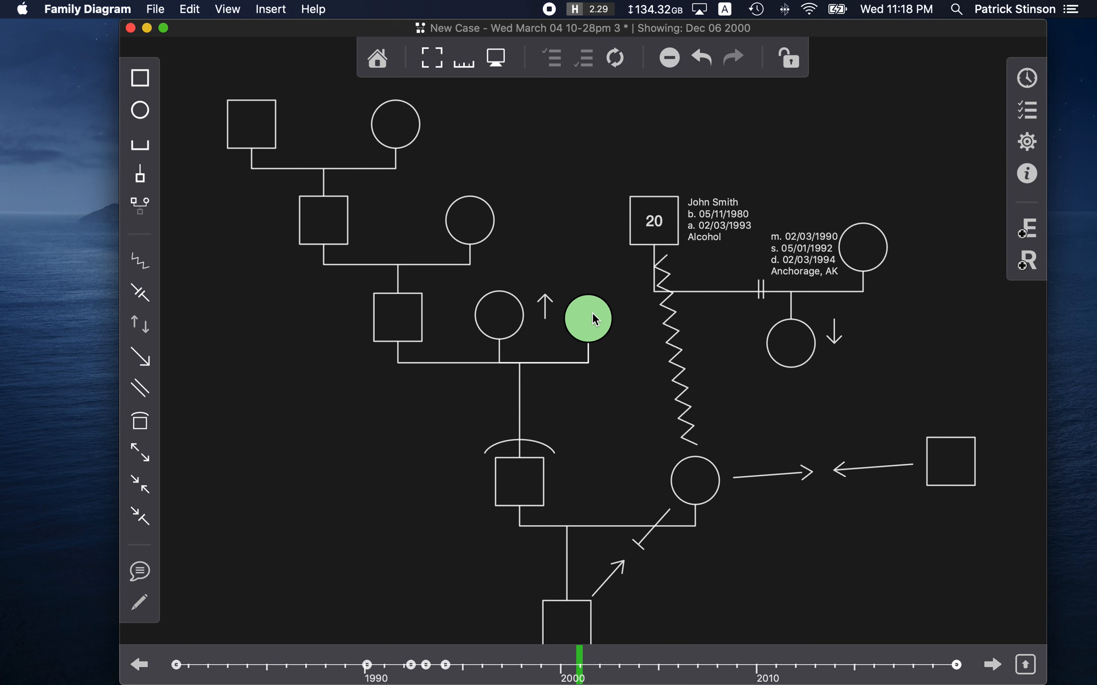
{"action": "left_click_drag", "start_coordinate": [213, 81], "coordinate": [595, 371]}
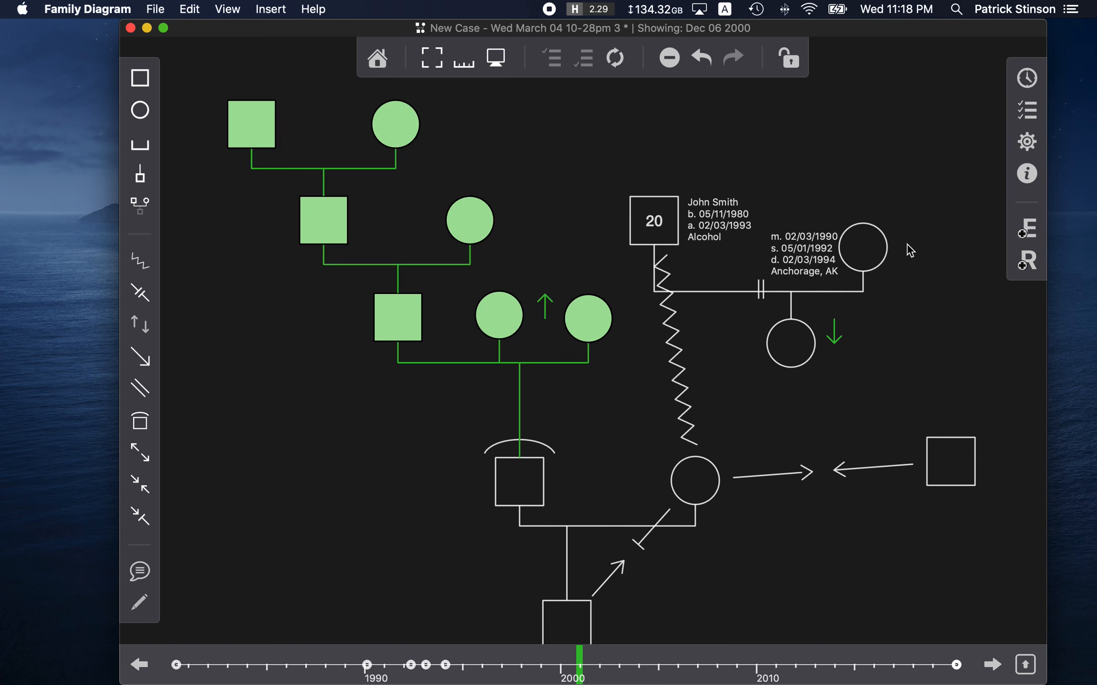
{"action": "left_click", "coordinate": [1027, 174]}
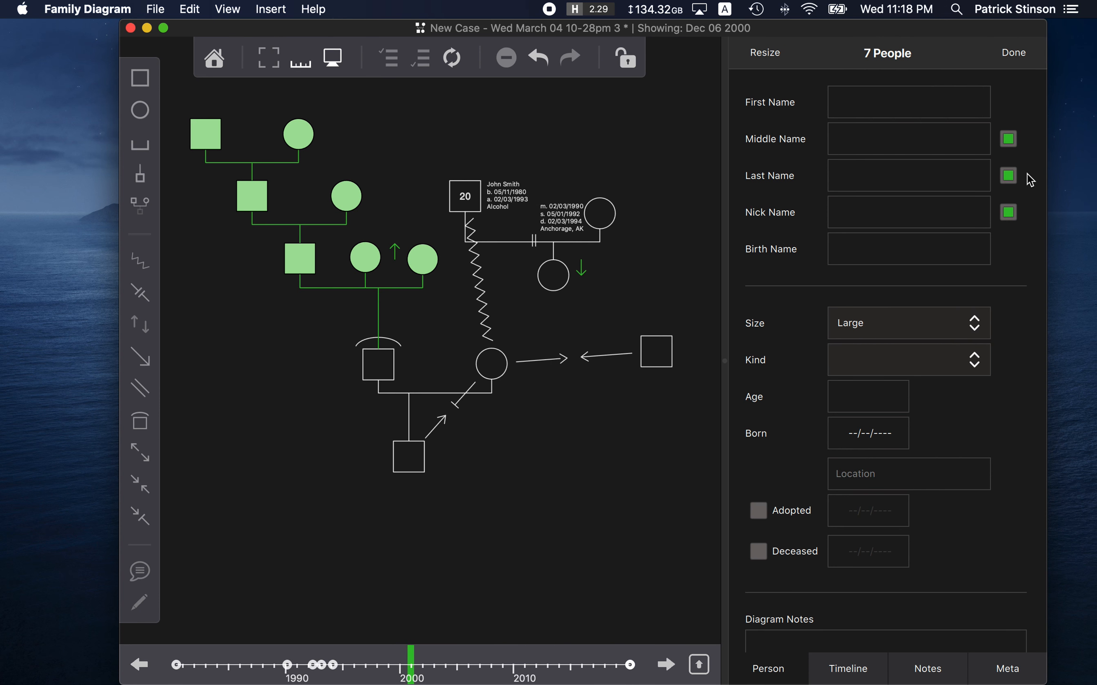
{"action": "left_click", "coordinate": [758, 551]}
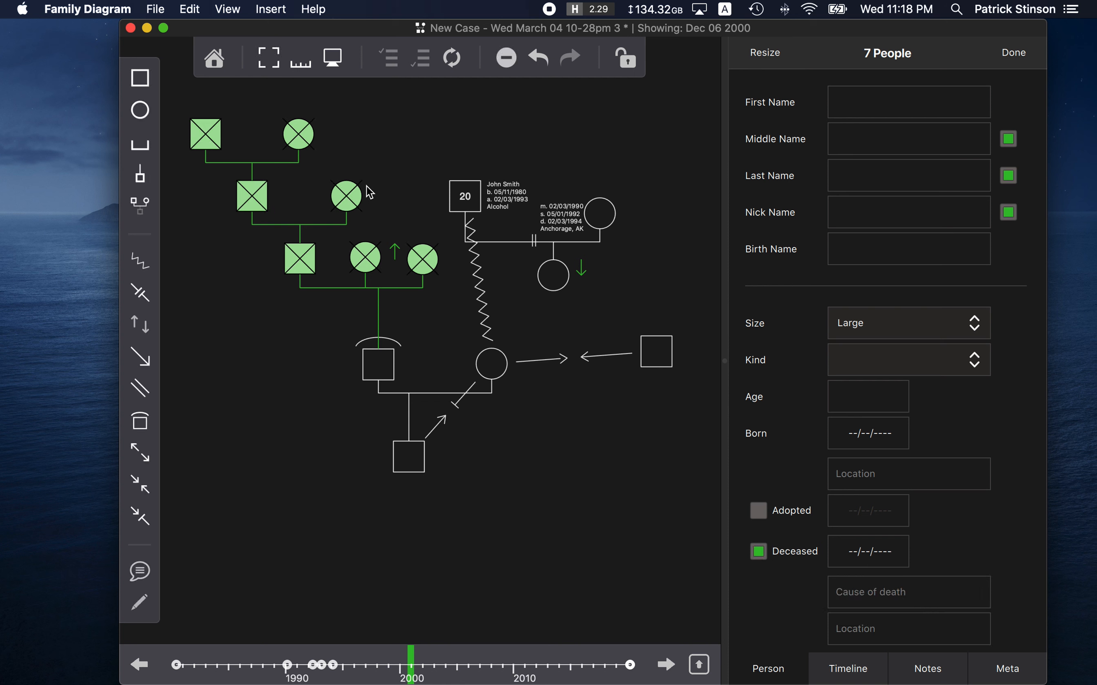
{"action": "left_click", "coordinate": [421, 339]}
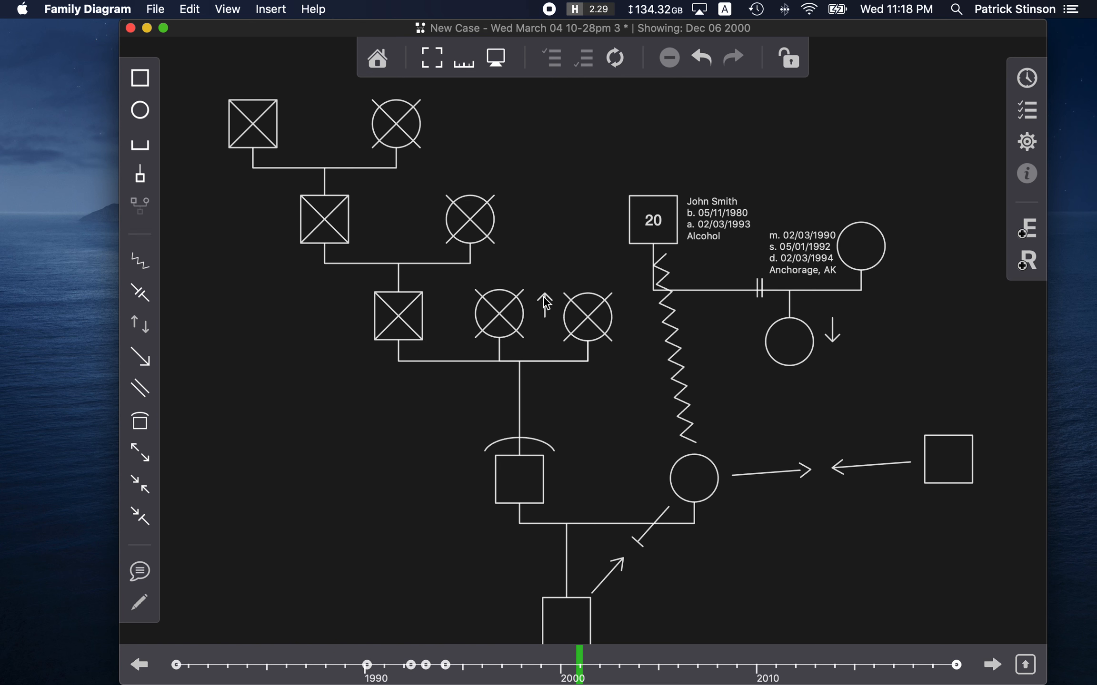
- Reselect the seven deceased ancestors and enter the same first name for all of them in their shared properties
{"action": "left_click_drag", "start_coordinate": [210, 82], "coordinate": [350, 207]}
{"action": "left_click_drag", "start_coordinate": [457, 291], "coordinate": [599, 374]}
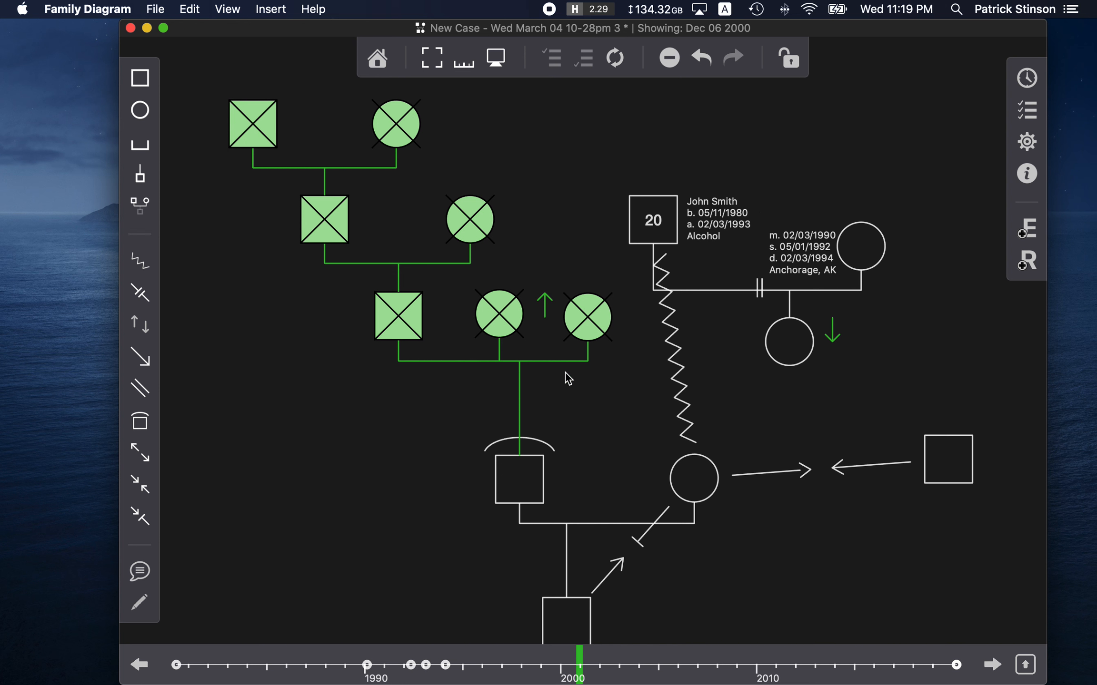
{"action": "left_click", "coordinate": [1024, 176]}
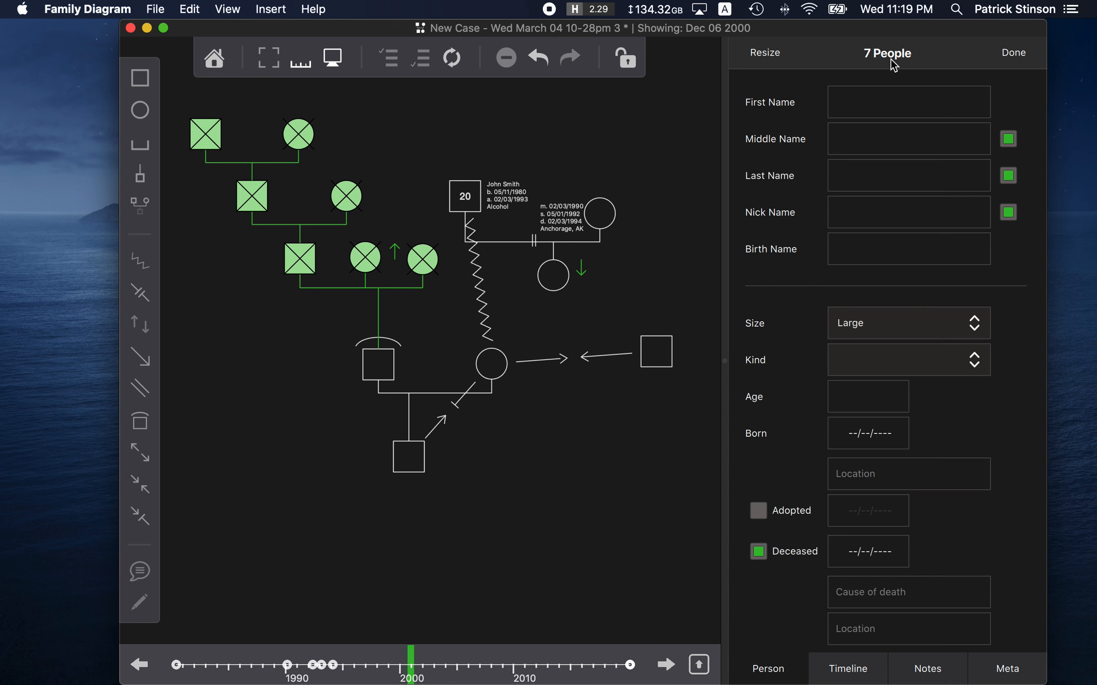
{"action": "left_click", "coordinate": [860, 104]}
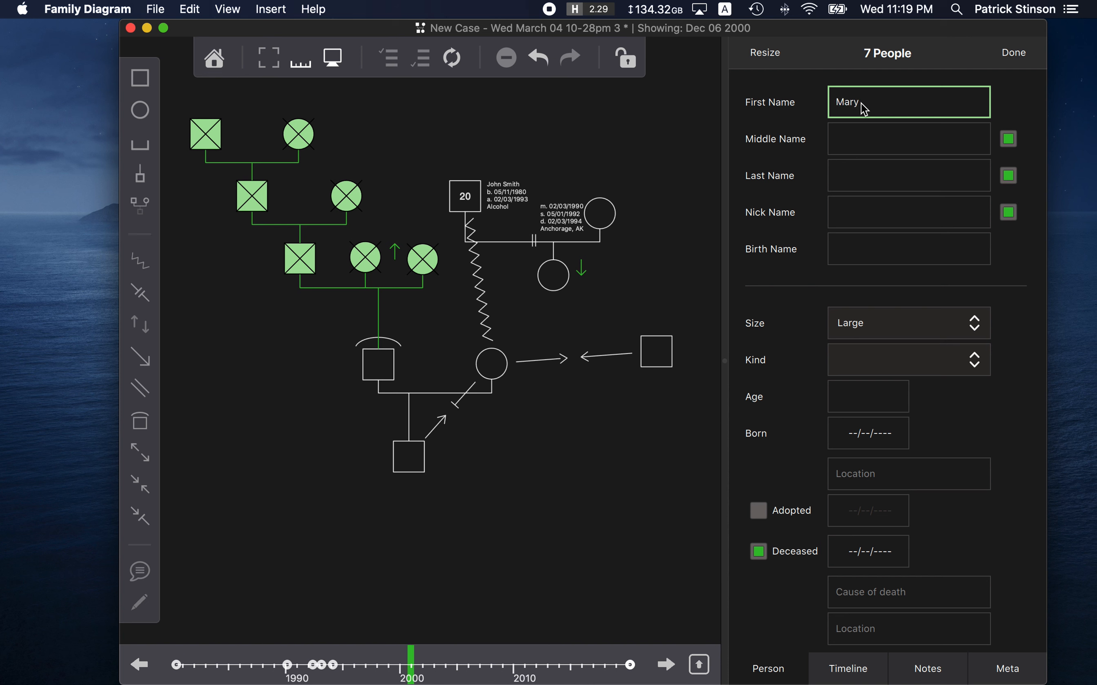
{"action": "left_click", "coordinate": [852, 140]}
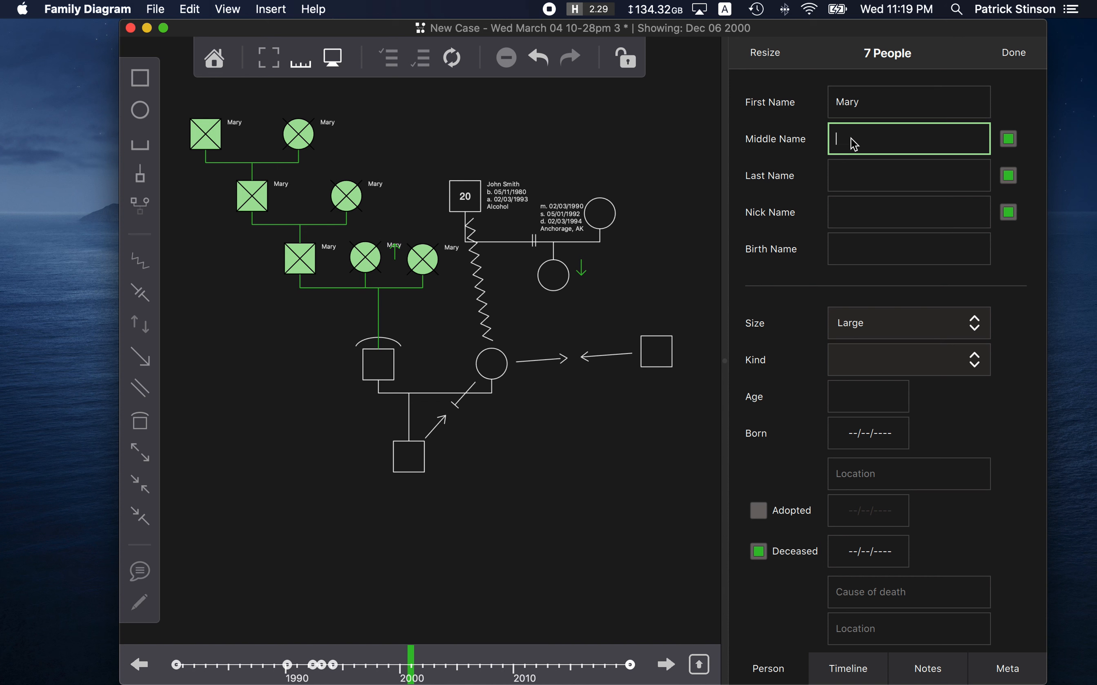
{"action": "key", "text": "Escape"}
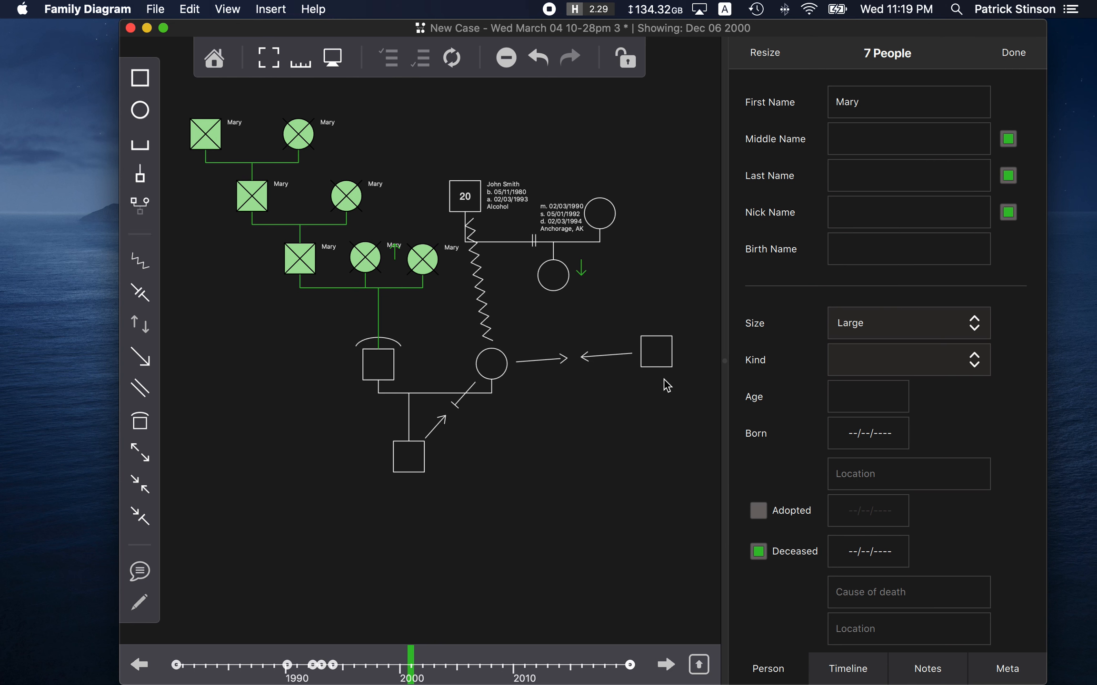
- Change the size of the seven selected ancestors to Medium and then to Small, and close their properties
{"action": "left_click", "coordinate": [881, 322]}
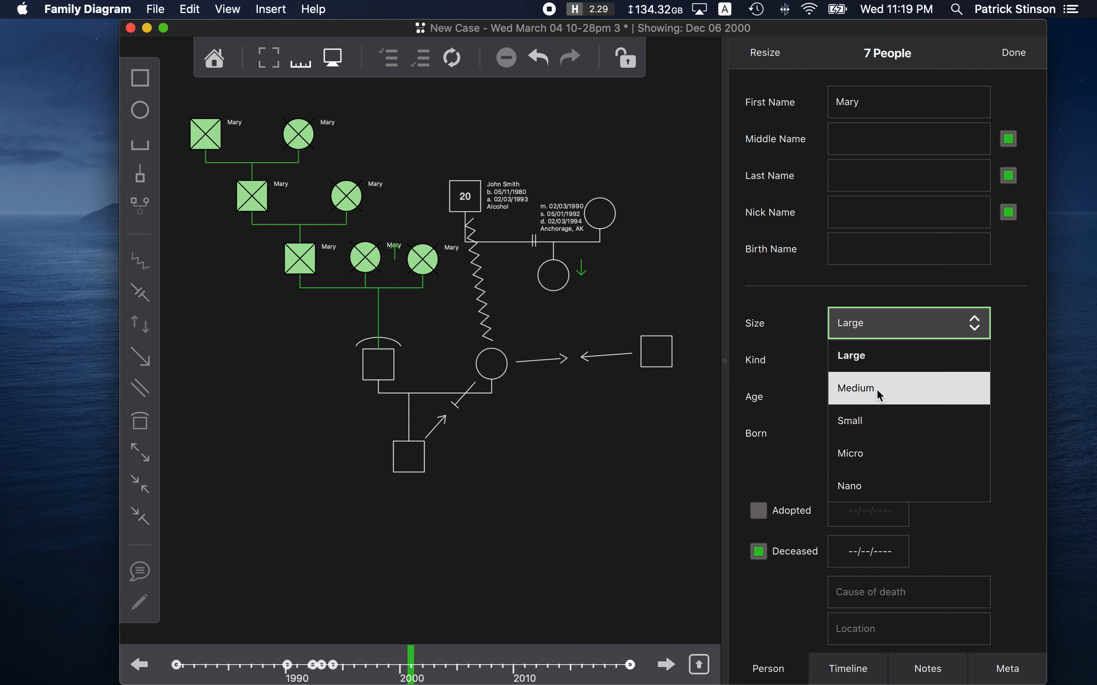
{"action": "left_click", "coordinate": [876, 388]}
{"action": "left_click", "coordinate": [903, 317]}
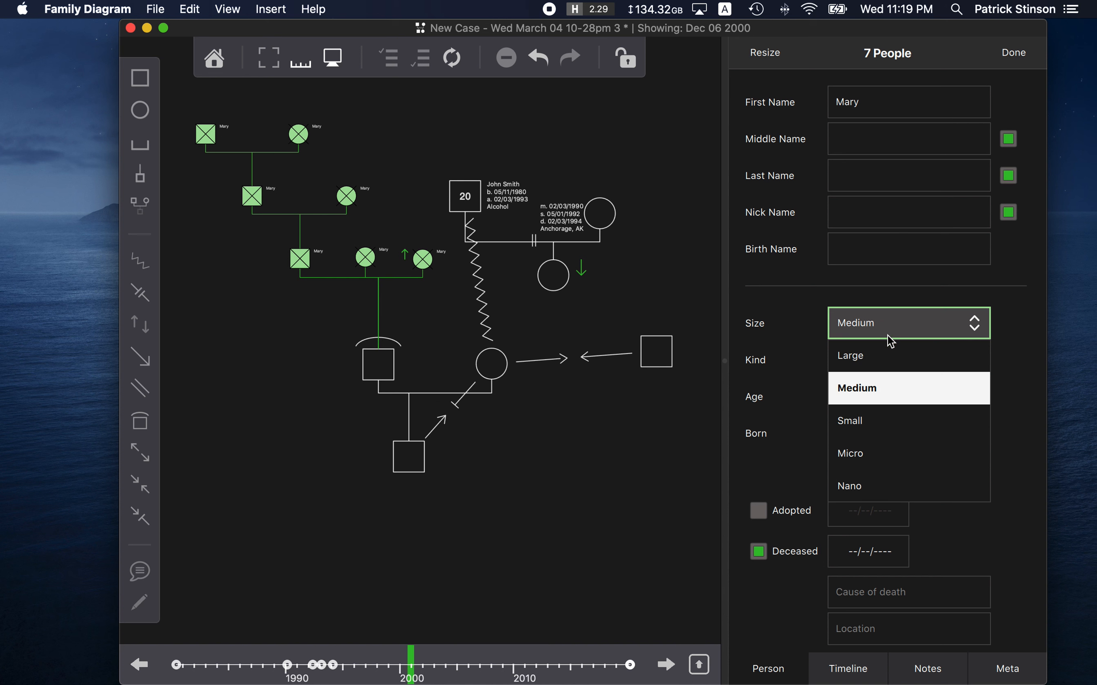
{"action": "left_click", "coordinate": [860, 415]}
{"action": "left_click", "coordinate": [420, 164]}
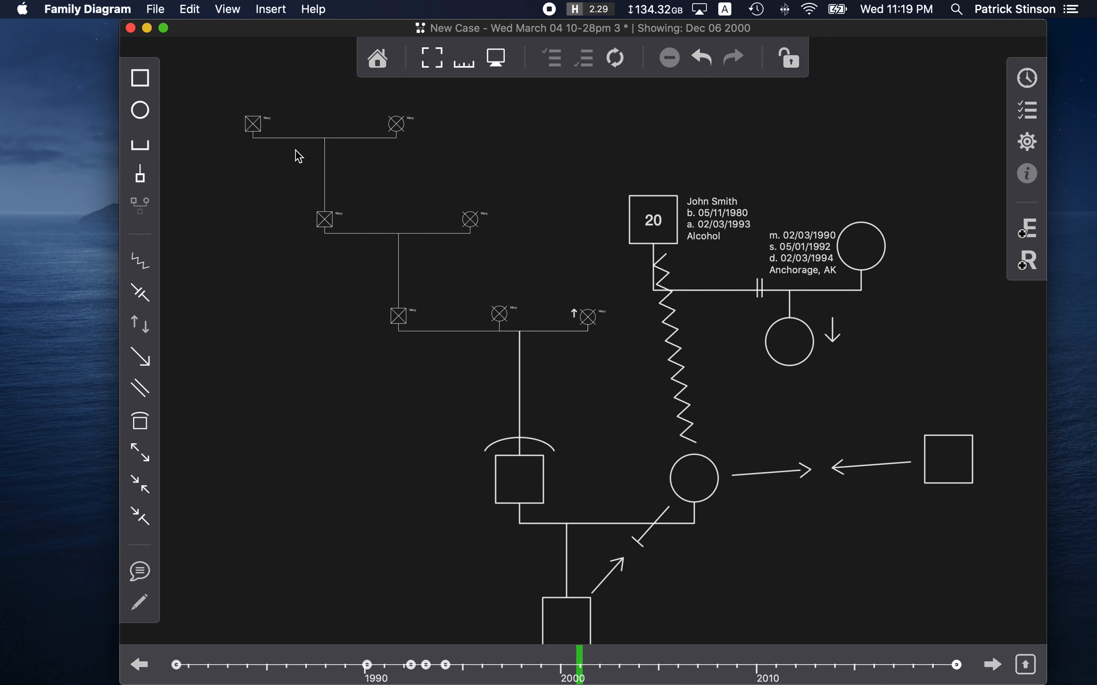
- Move the two oldest ancestor couples closer together and down, just above the man in the third generation
{"action": "left_click_drag", "start_coordinate": [248, 120], "coordinate": [379, 226]}
{"action": "left_click_drag", "start_coordinate": [469, 217], "coordinate": [418, 223]}
{"action": "left_click_drag", "start_coordinate": [332, 140], "coordinate": [461, 269]}
{"action": "left_click_drag", "start_coordinate": [423, 230], "coordinate": [424, 289]}
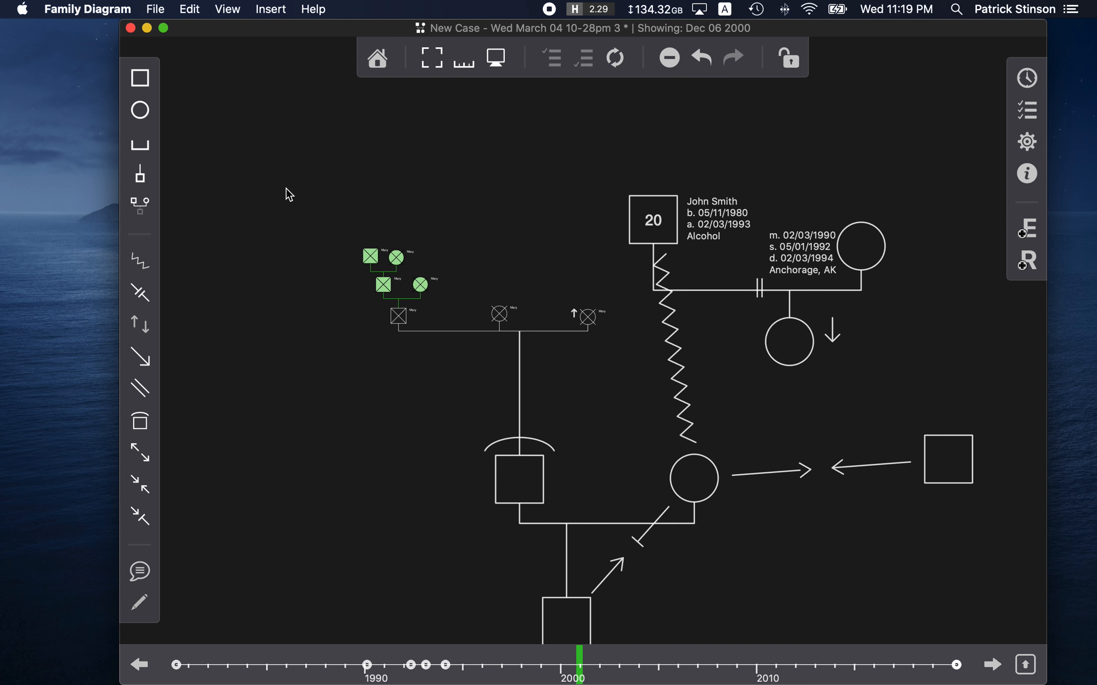
- Move the ancestor group and the outermost woman of the third generation inward, close to the middle woman above the adopted father
{"action": "left_click_drag", "start_coordinate": [285, 186], "coordinate": [428, 360]}
{"action": "left_click_drag", "start_coordinate": [399, 317], "coordinate": [465, 311]}
{"action": "left_click_drag", "start_coordinate": [591, 319], "coordinate": [539, 316]}
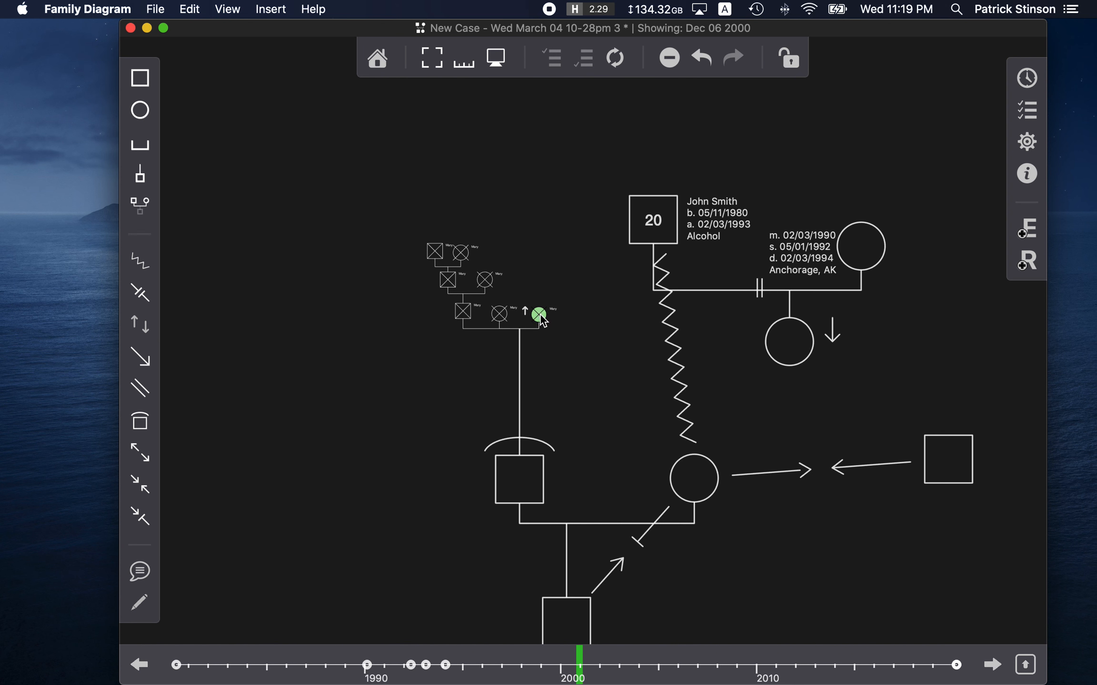
- Move the divorced woman slightly farther away from the 20-year-old man to lengthen their pair-bond, and clear the selection
{"action": "scroll", "coordinate": [661, 431], "scroll_direction": "down", "scroll_amount": 3}
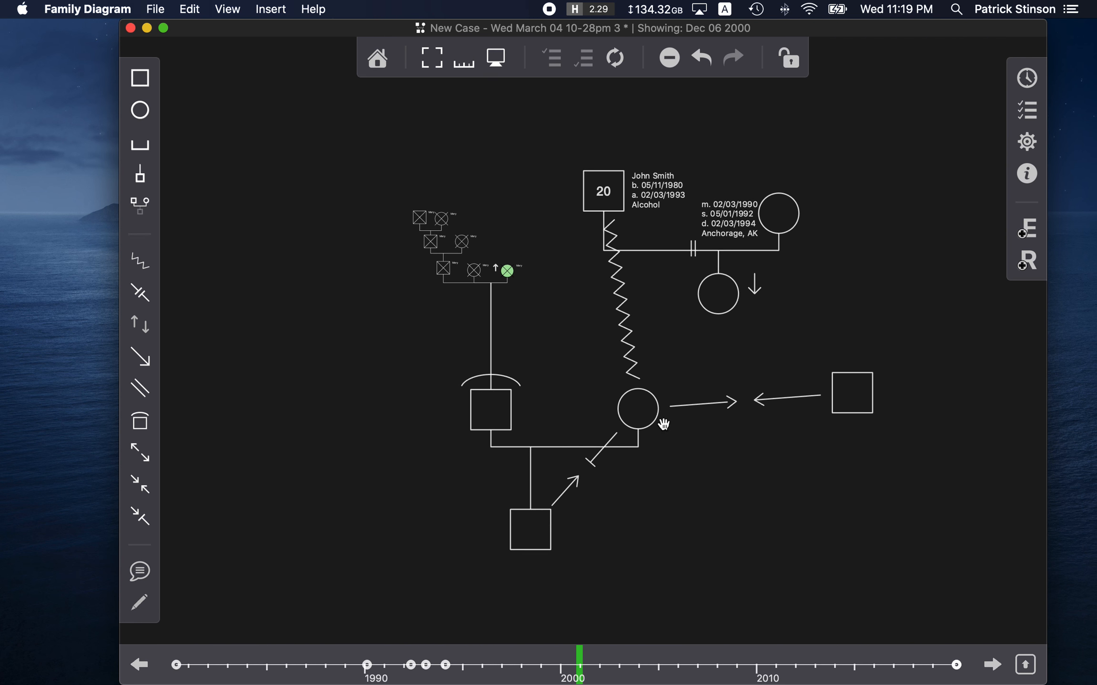
{"action": "left_click_drag", "start_coordinate": [710, 365], "coordinate": [609, 365]}
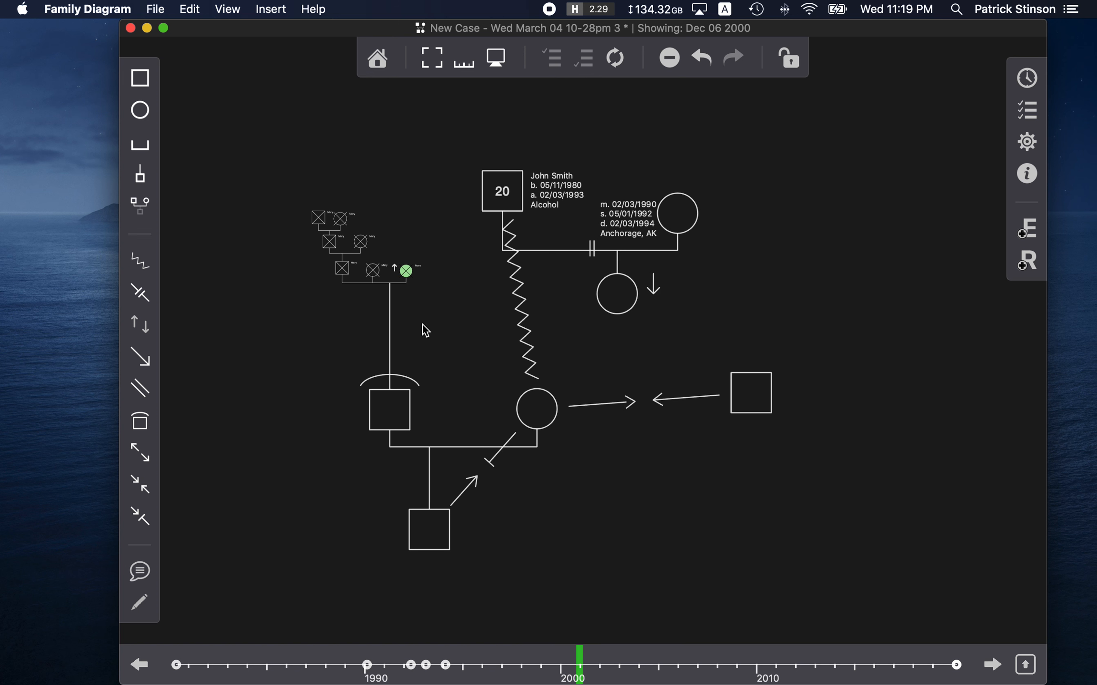
{"action": "left_click", "coordinate": [466, 331]}
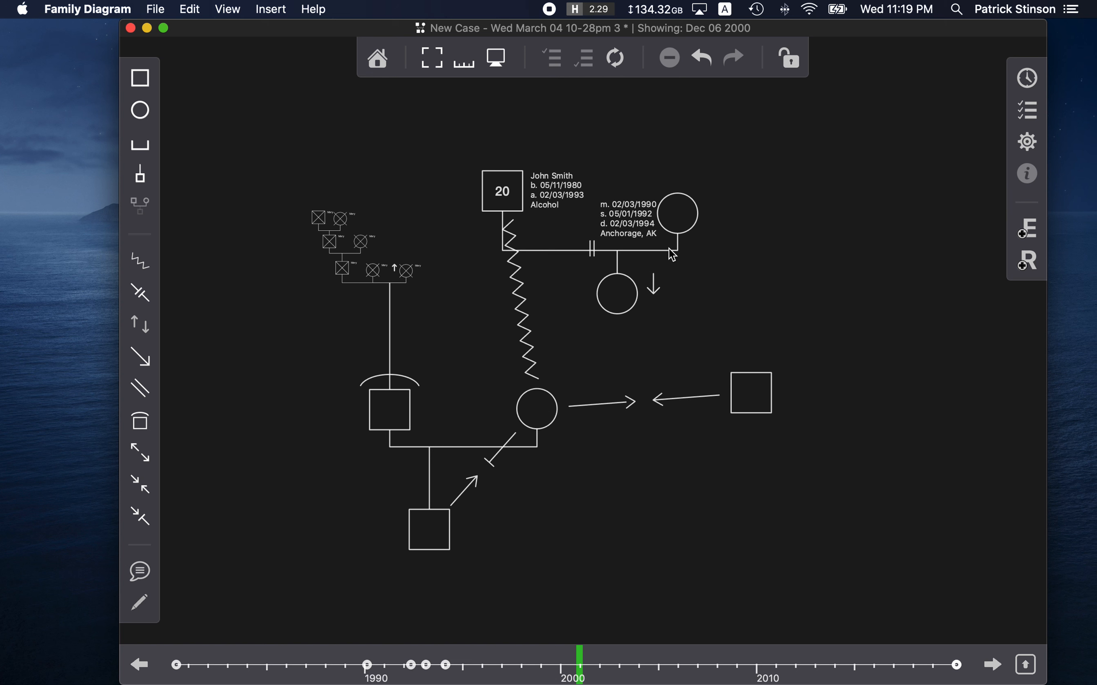
{"action": "left_click_drag", "start_coordinate": [673, 211], "coordinate": [697, 207]}
{"action": "left_click", "coordinate": [739, 245]}
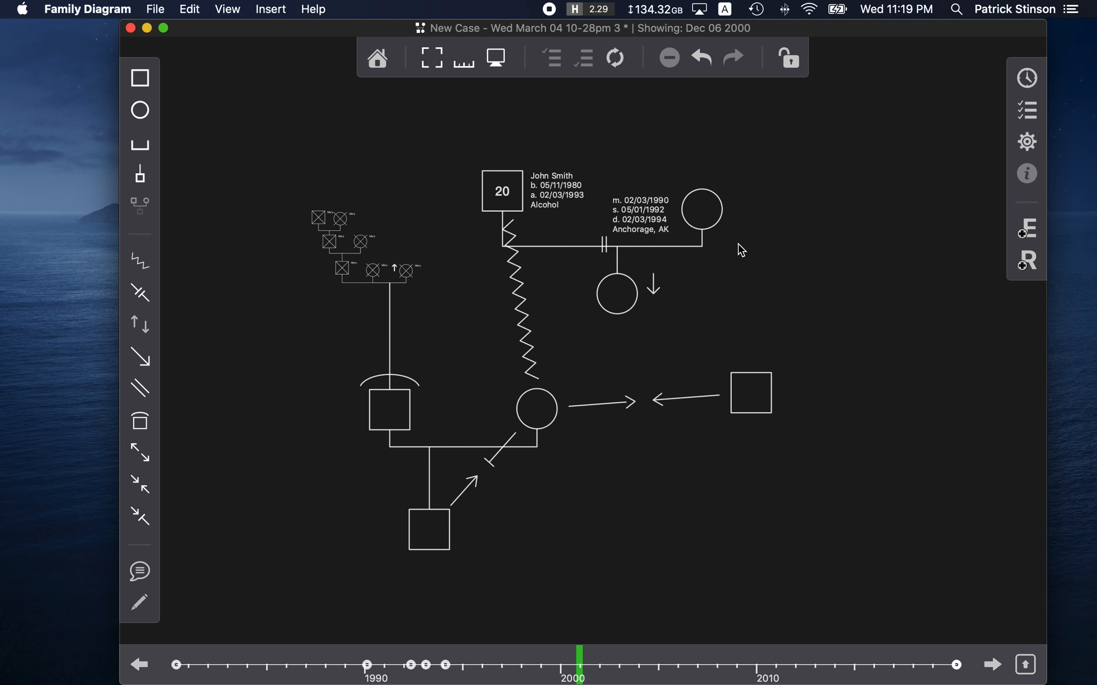